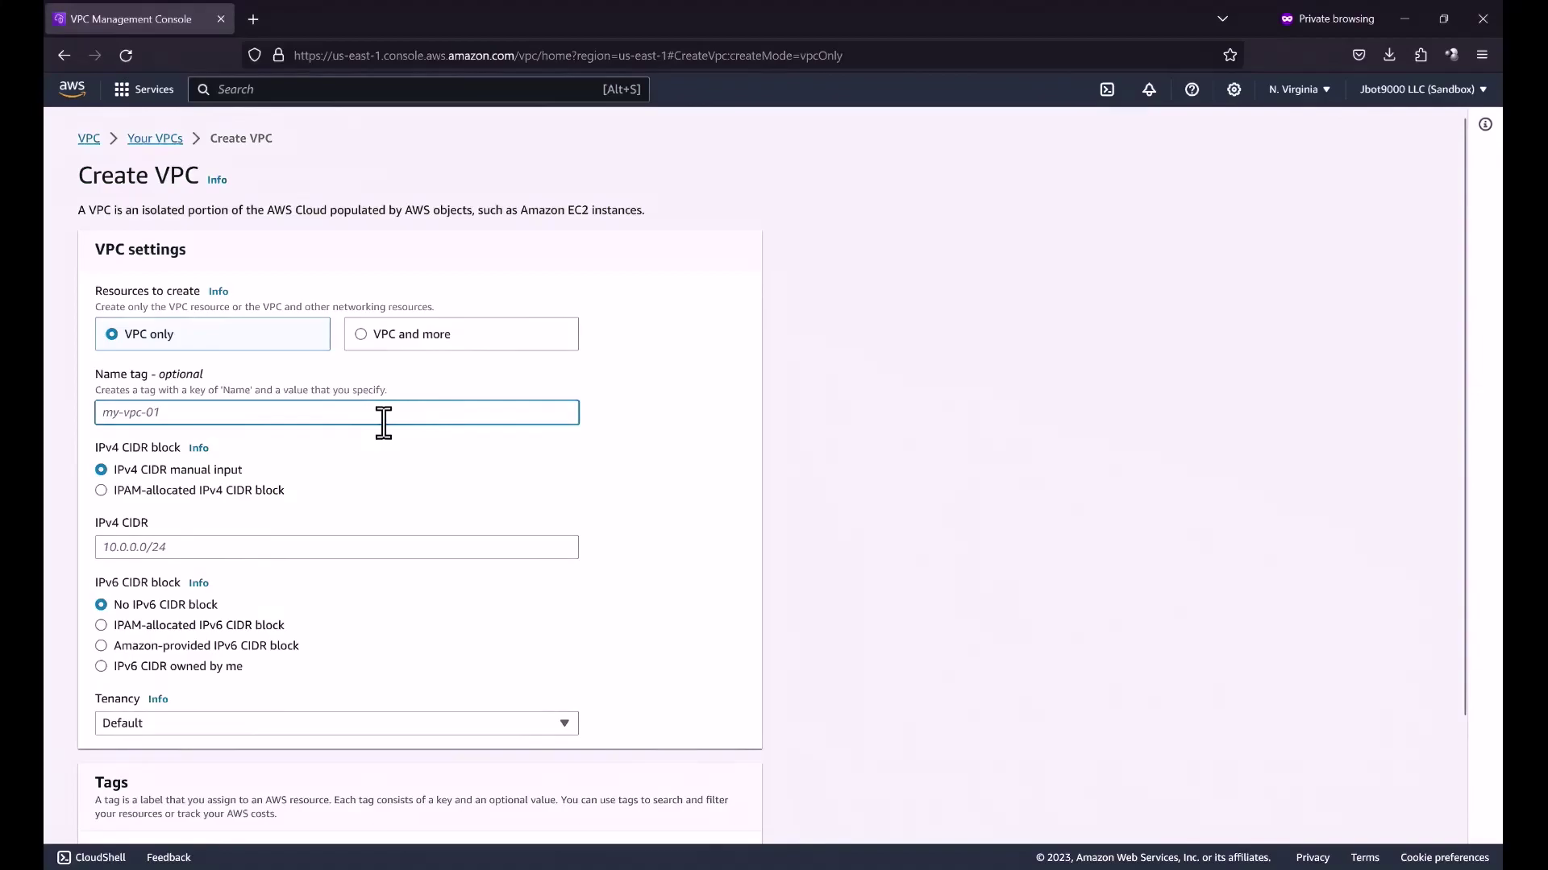
- Create a VPC named "VPC: 10.0.0.0/21" with the IPv4 CIDR 10.0.0.0/21
text(VPC: 10.0.0.0/21)
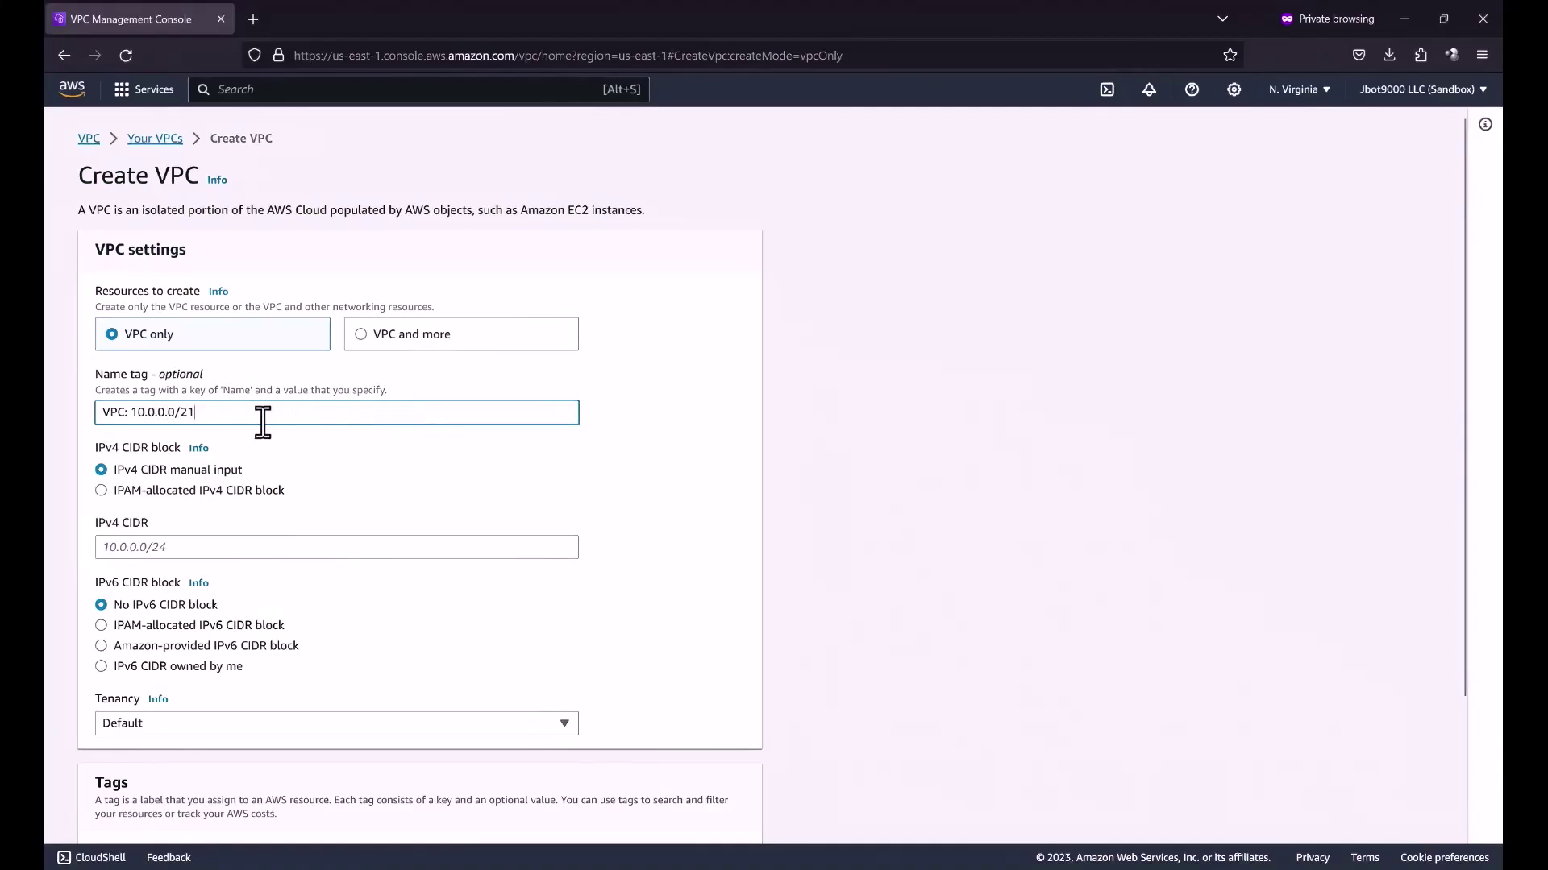
drag(263, 421, 130, 417)
key(ctrl+c)
click(154, 548)
key(ctrl+v)
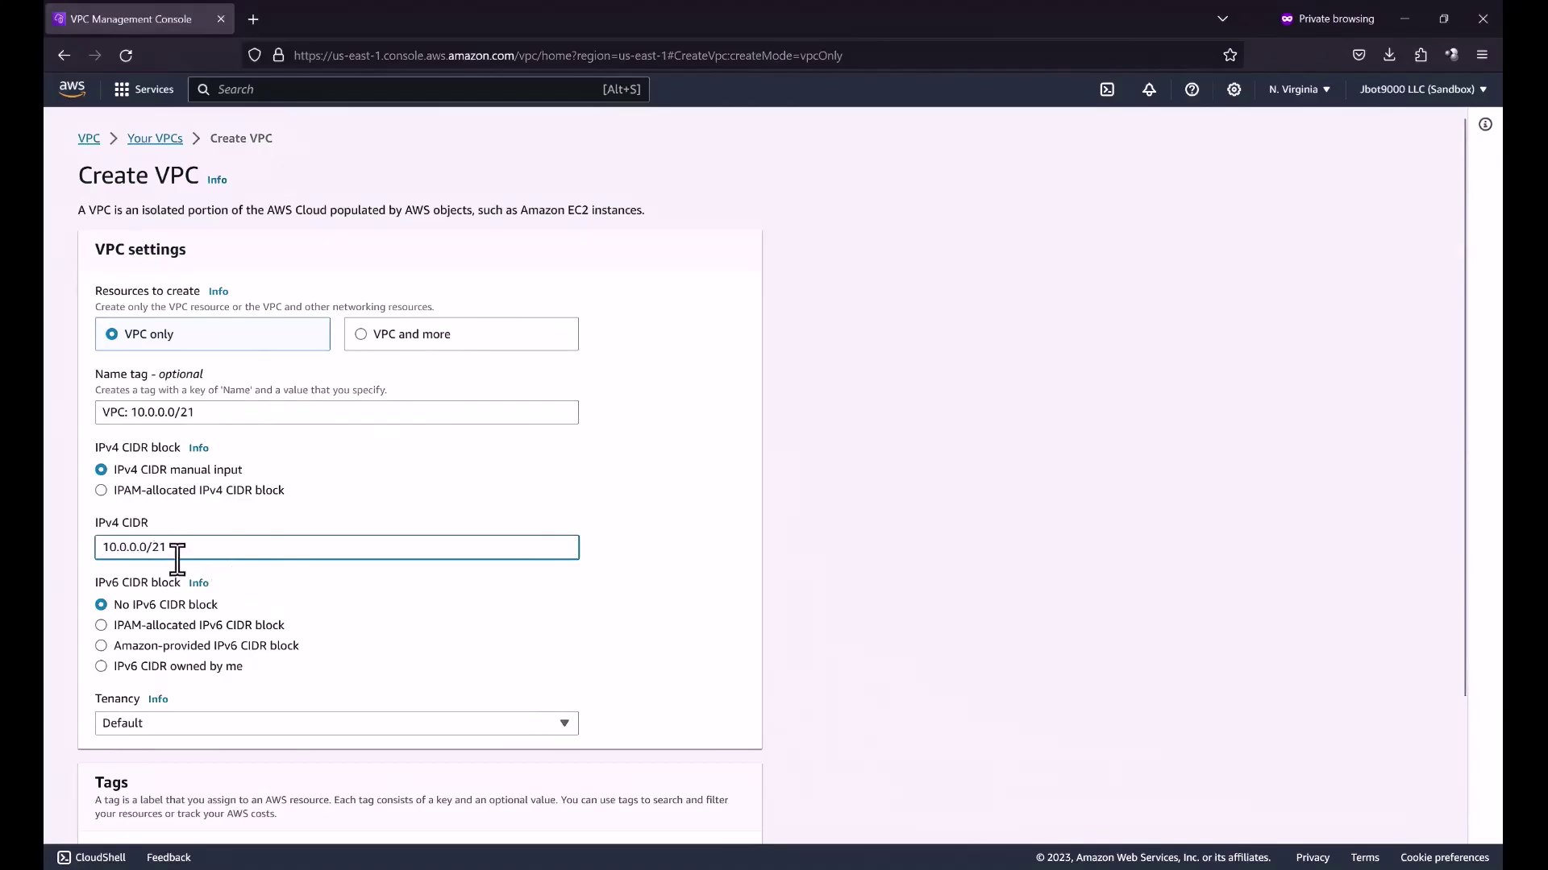
click(853, 594)
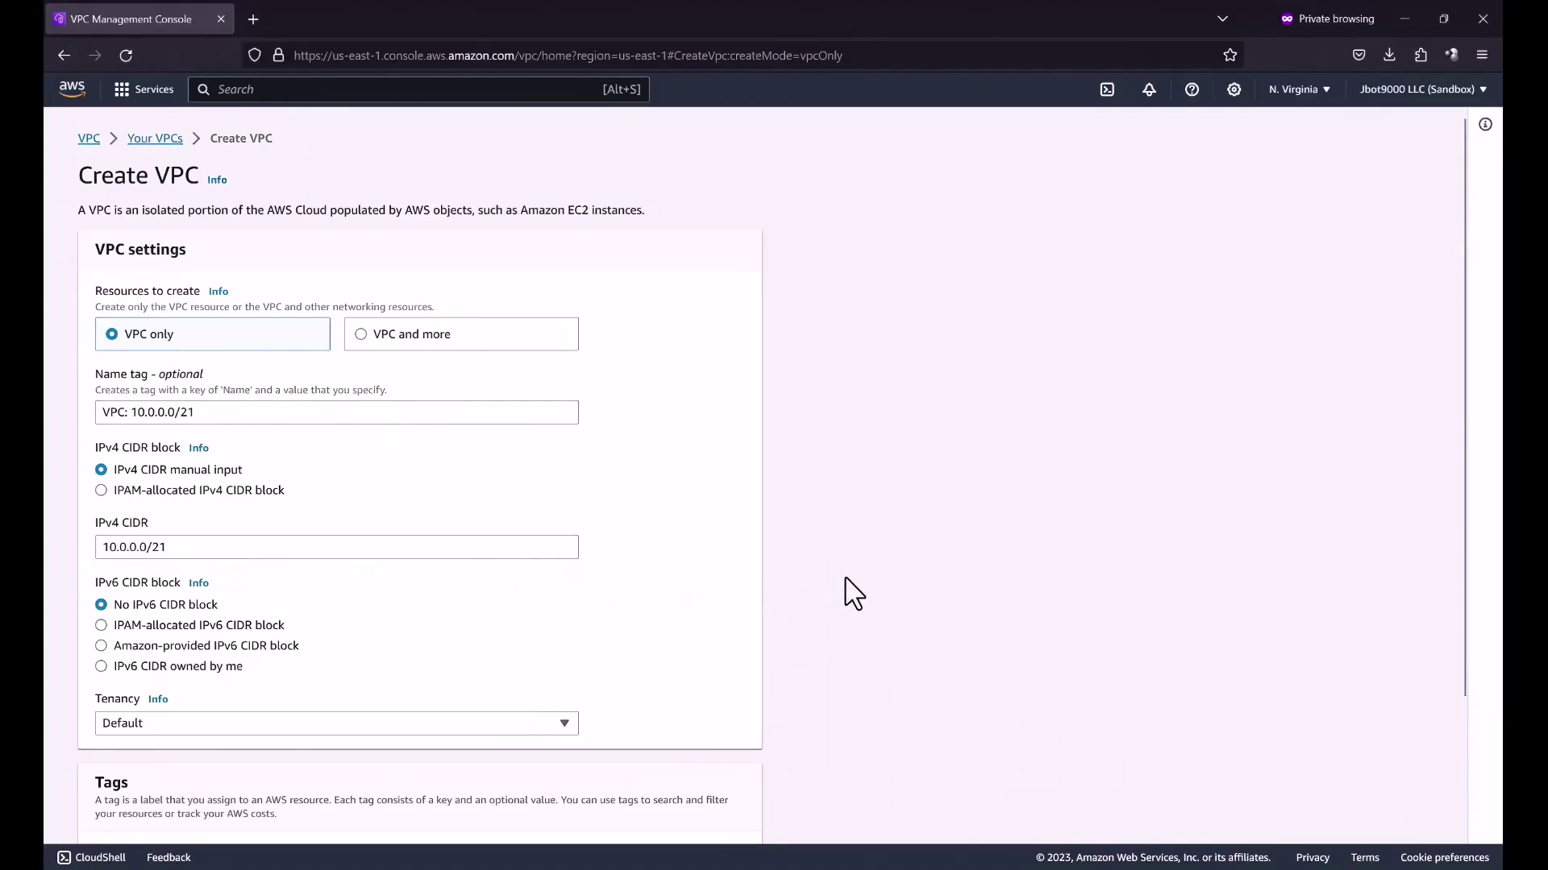
scroll(853, 594, down, 2)
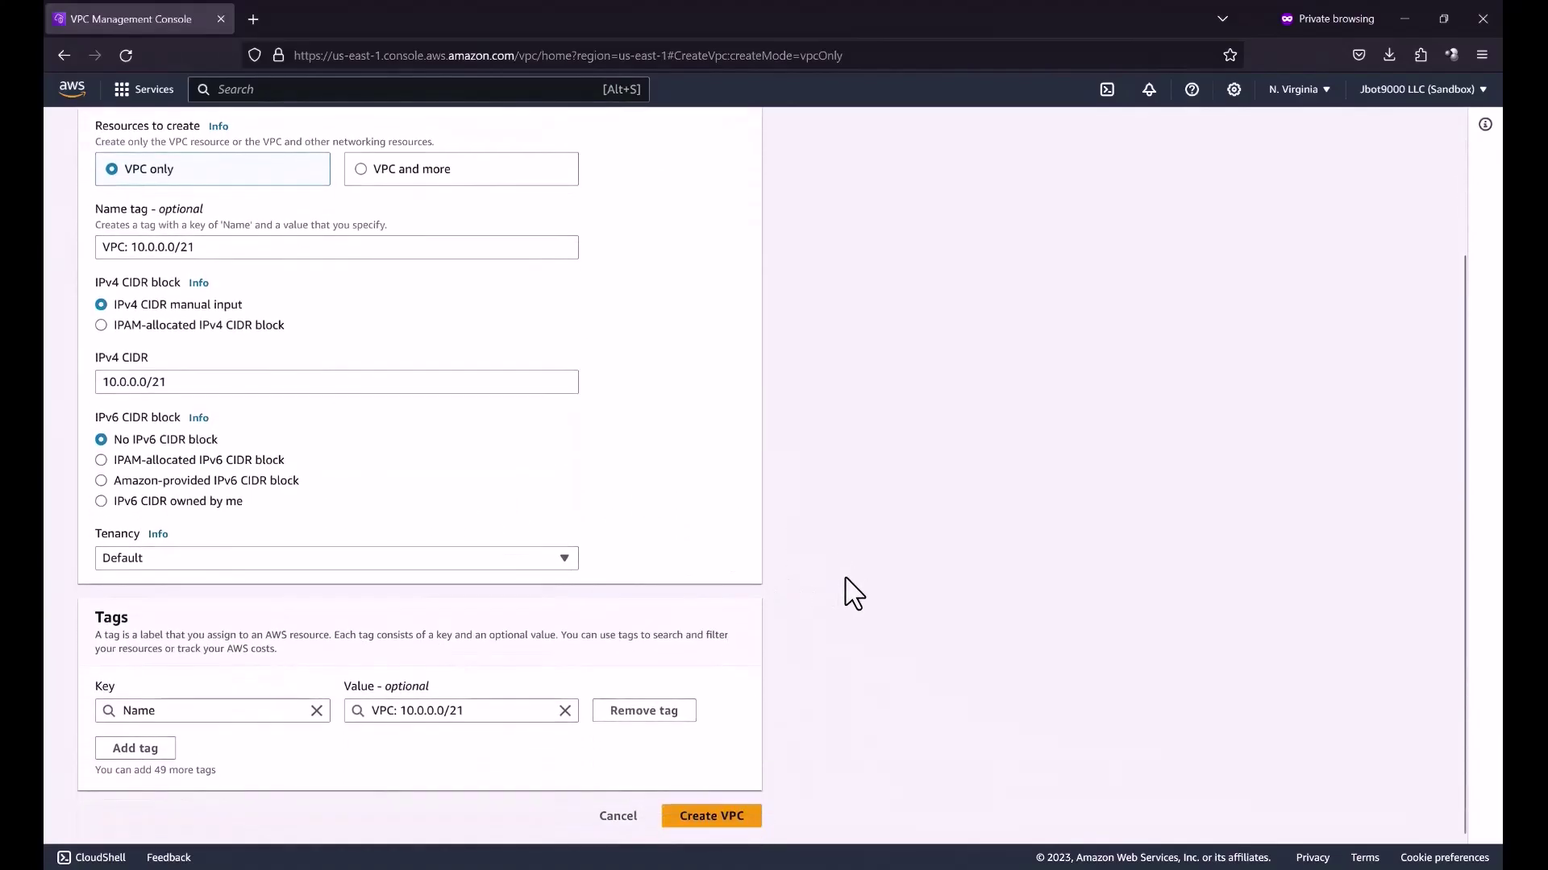
click(713, 816)
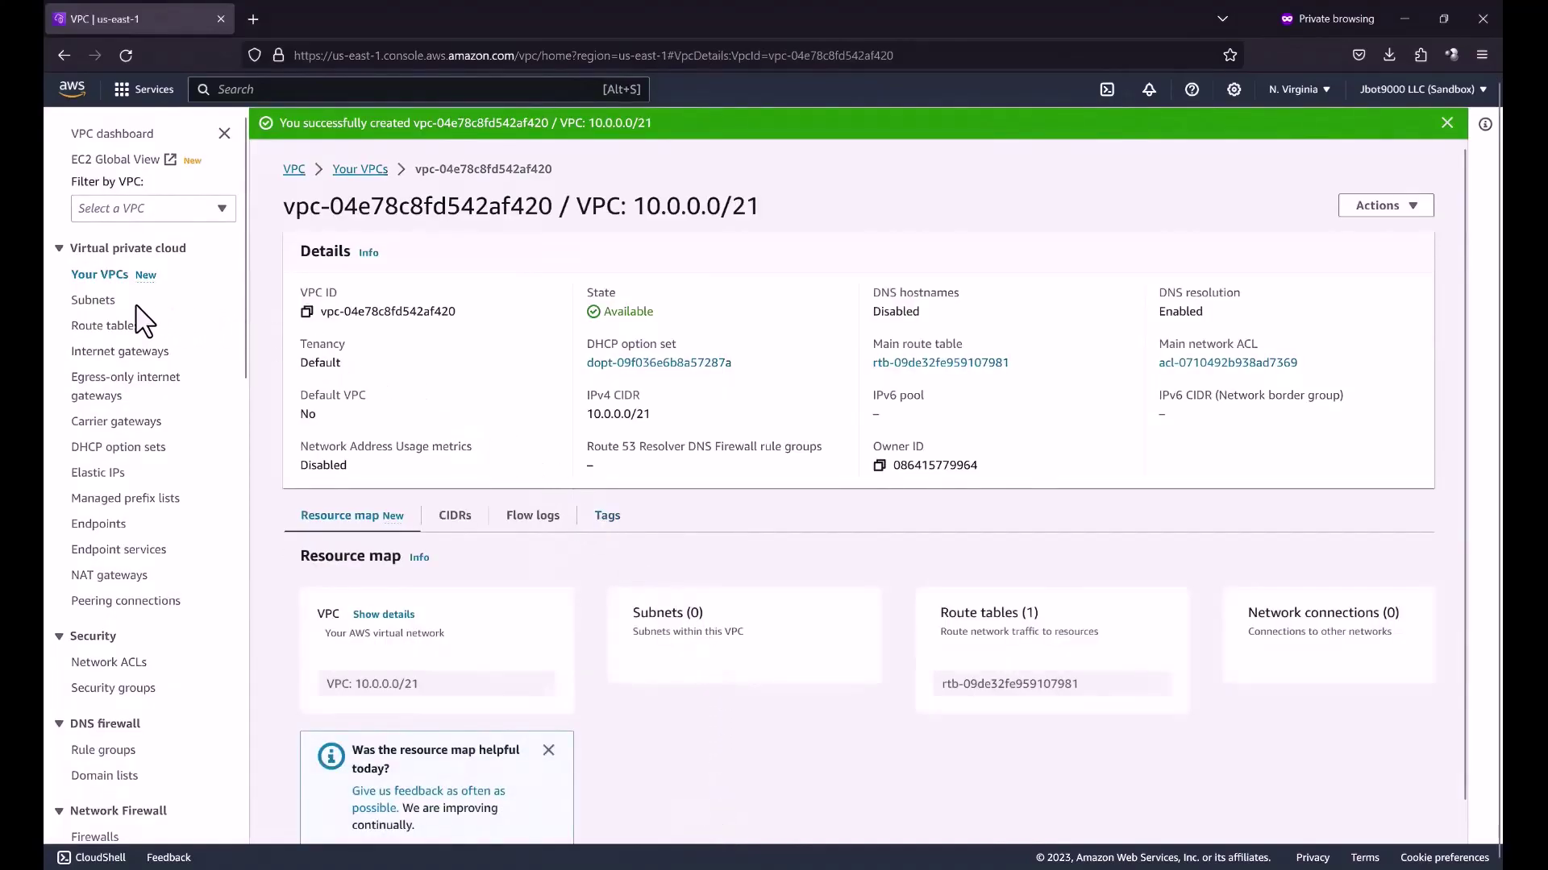
- Start a new subnet in the VPC 10.0.0.0/21 and name it "Subnet: 10.0.0.0/24"
click(94, 301)
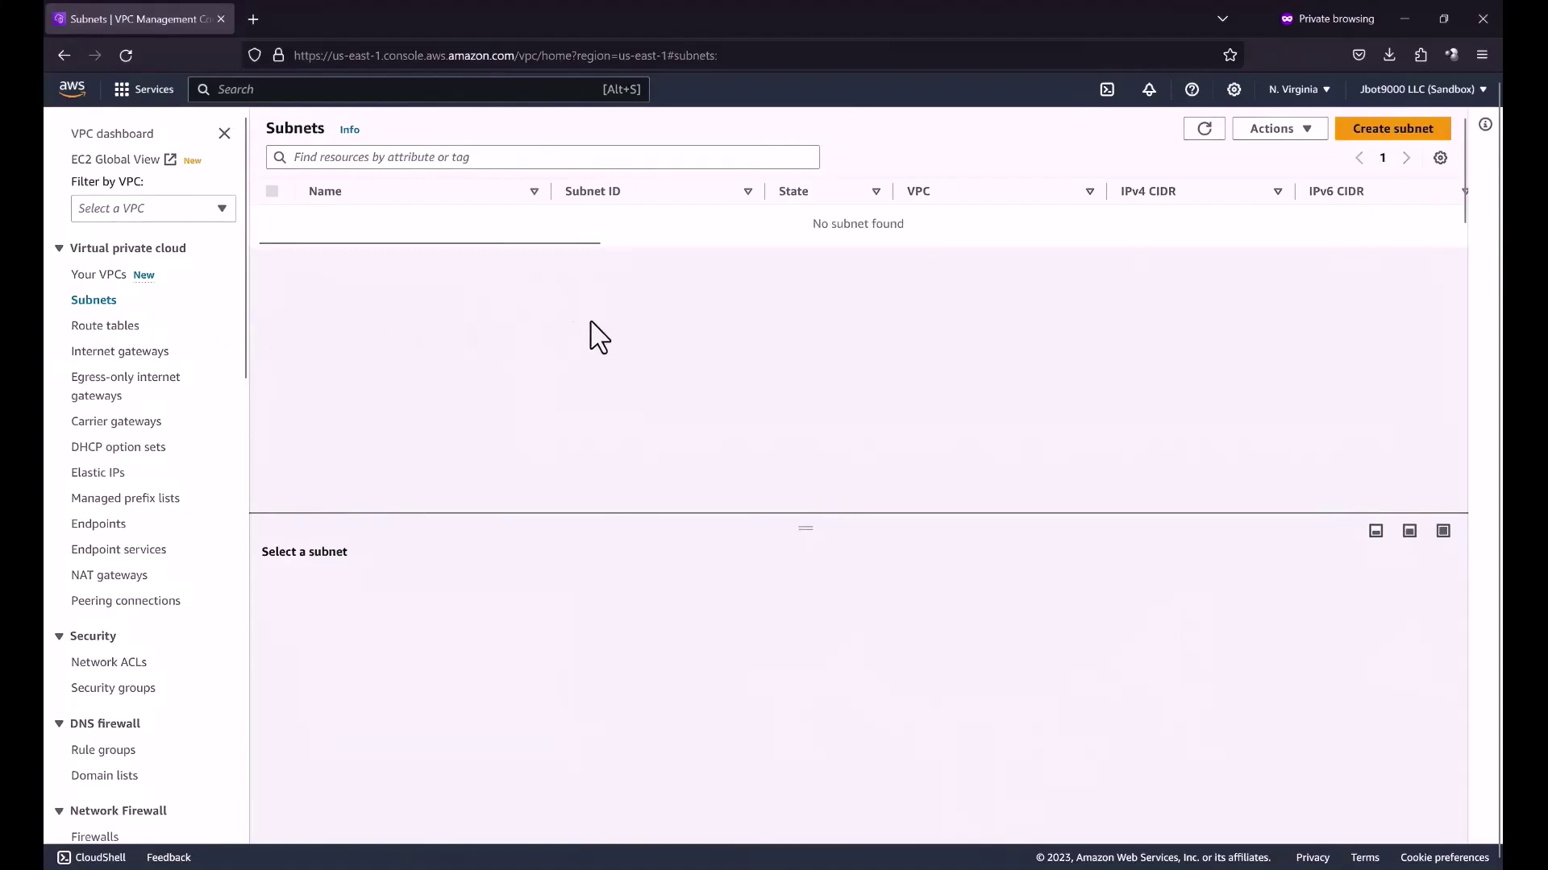
click(1373, 129)
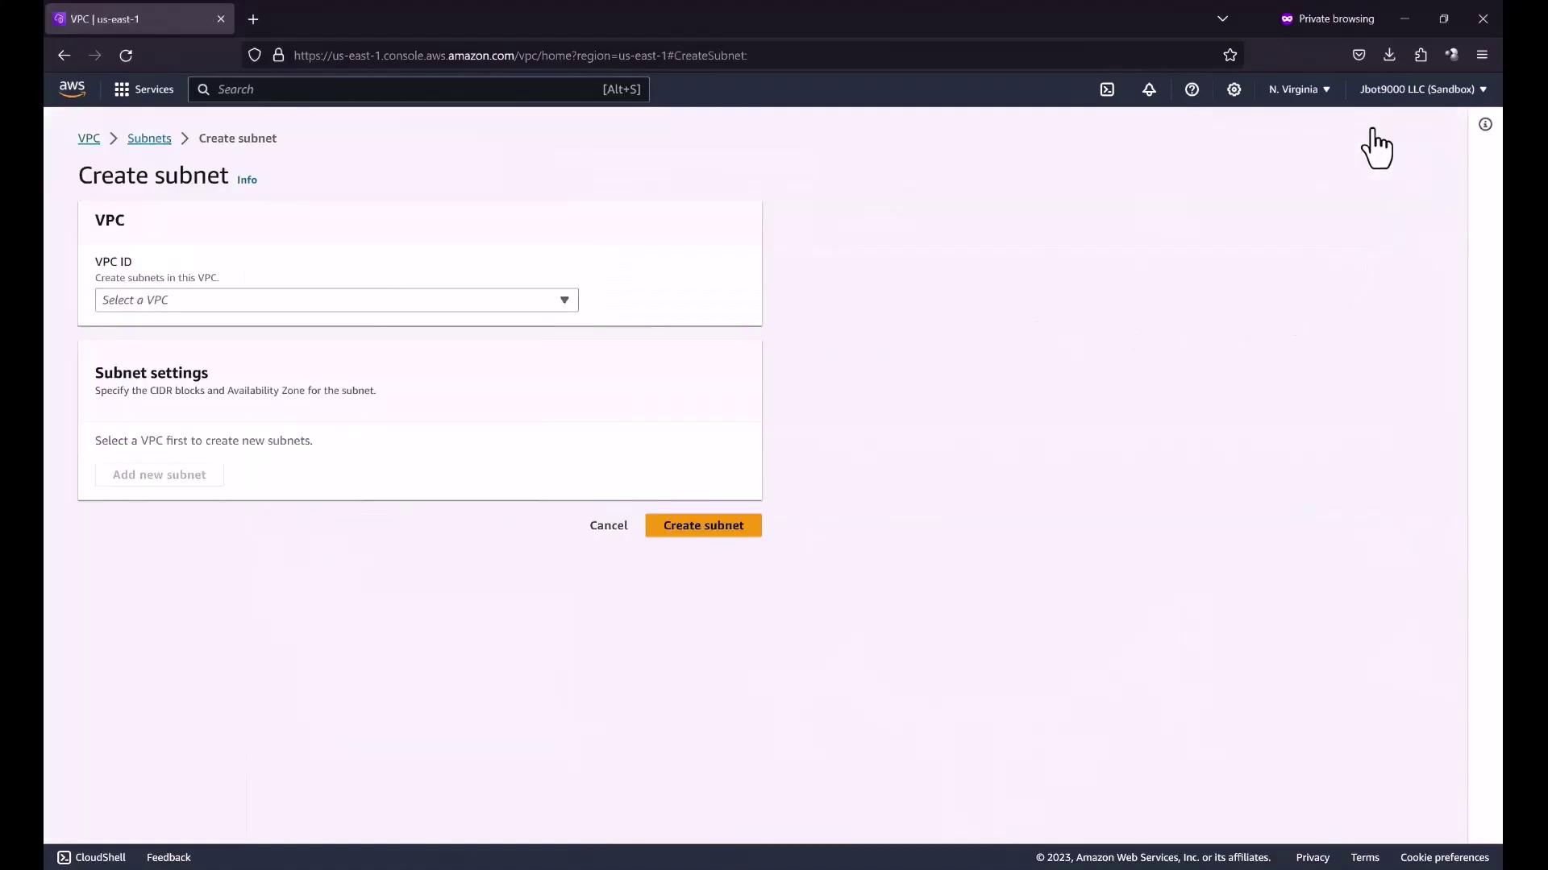
click(569, 306)
click(543, 369)
scroll(470, 532, down, 3)
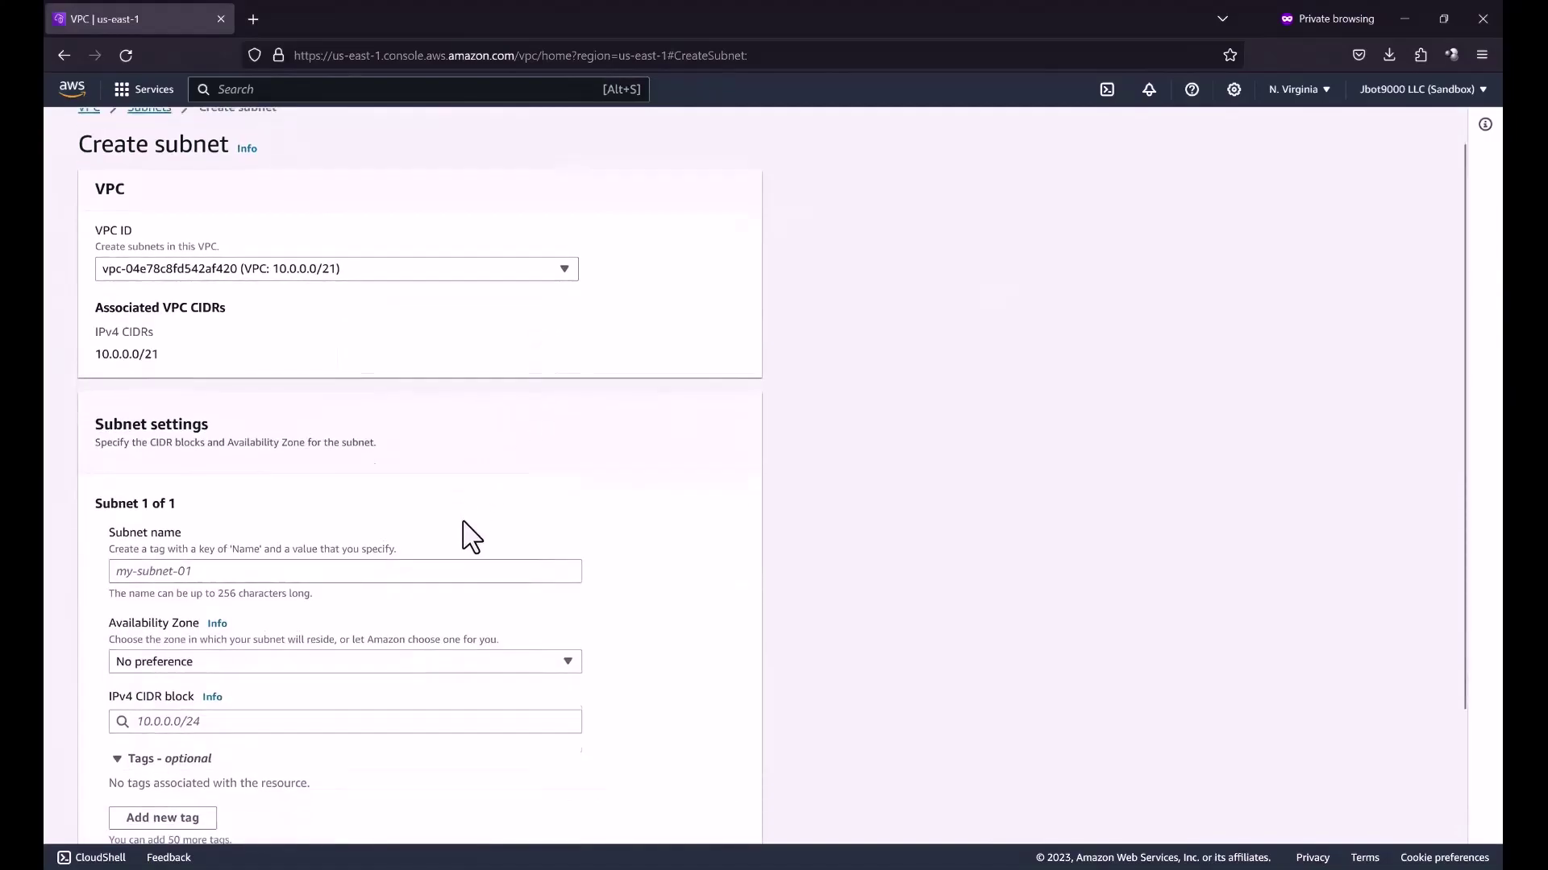
click(483, 426)
text(Su)
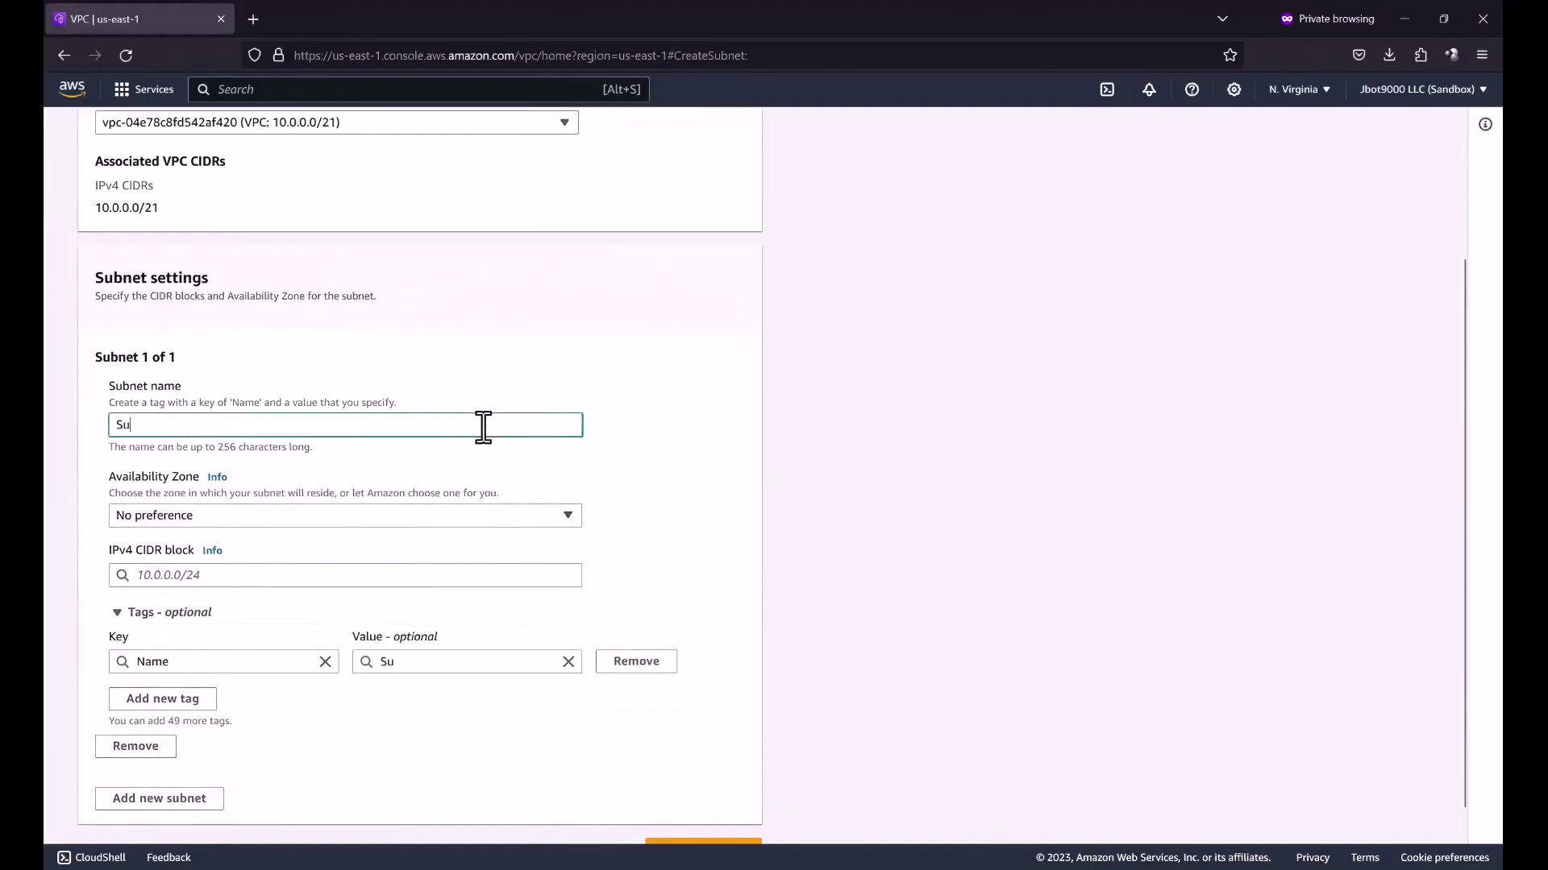
text(bnet: 10.0.0.0/24)
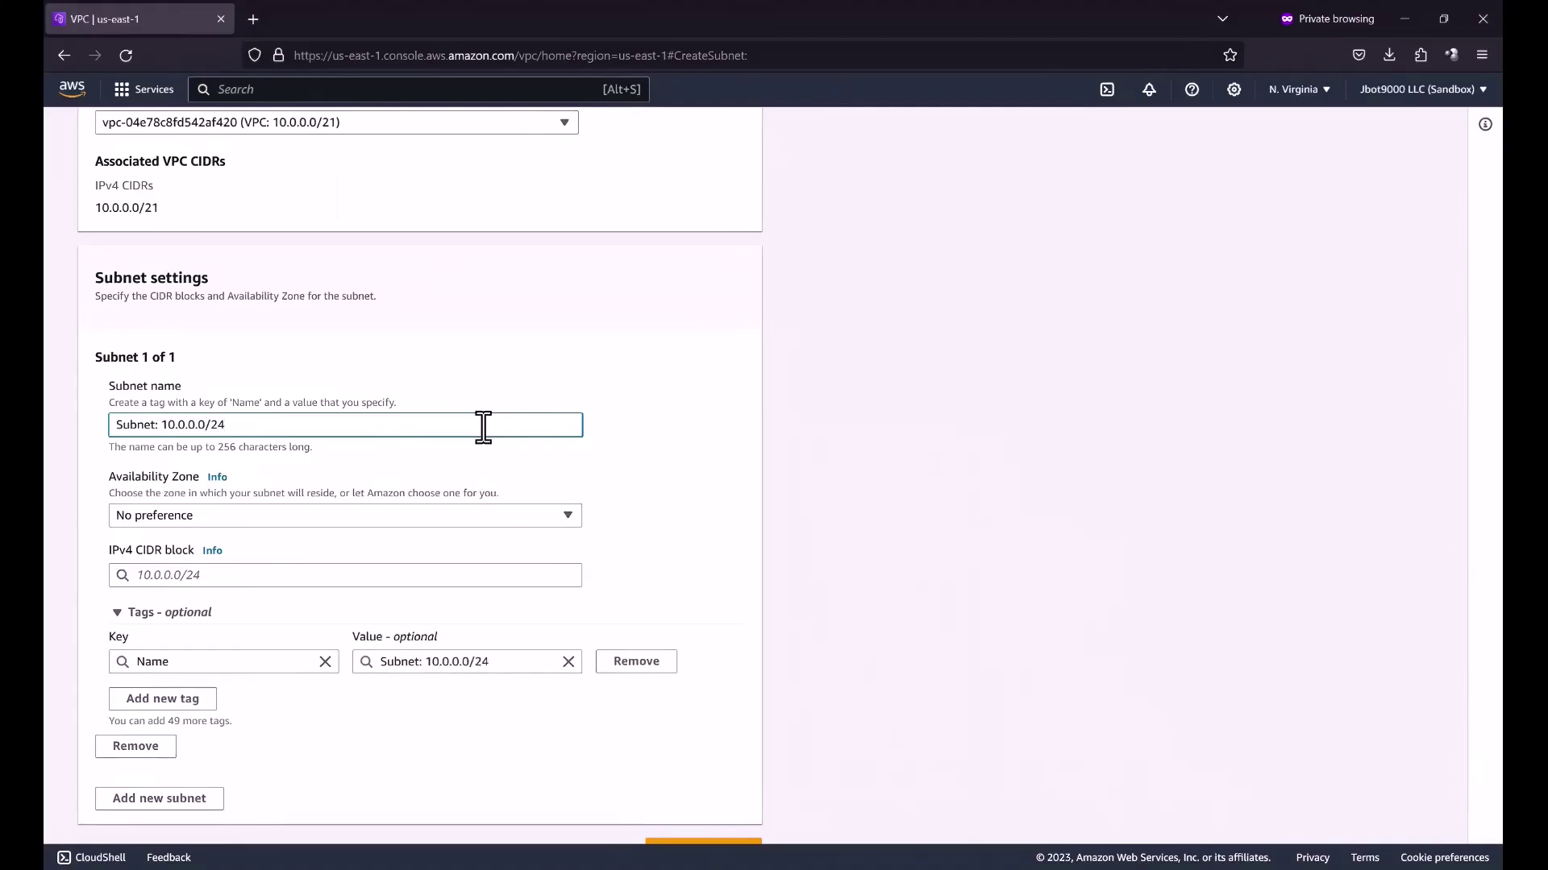
- Set the subnet's availability zone to us-east-1a and its IPv4 CIDR block to 10.0.0.0/24, and create it
click(332, 517)
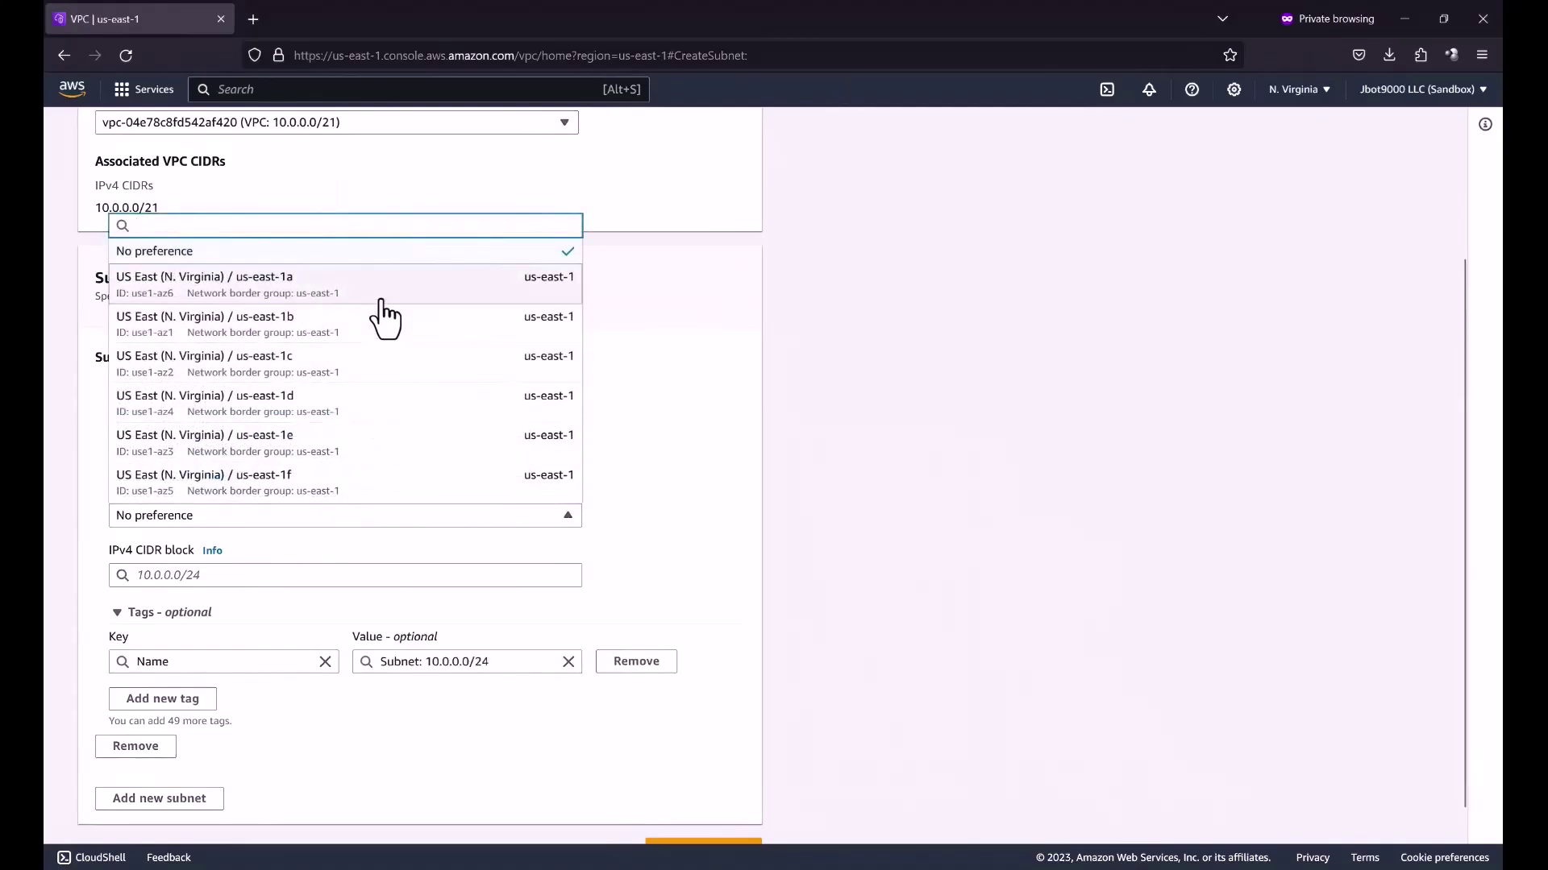
click(380, 300)
click(407, 582)
text(10.0.0.0/24)
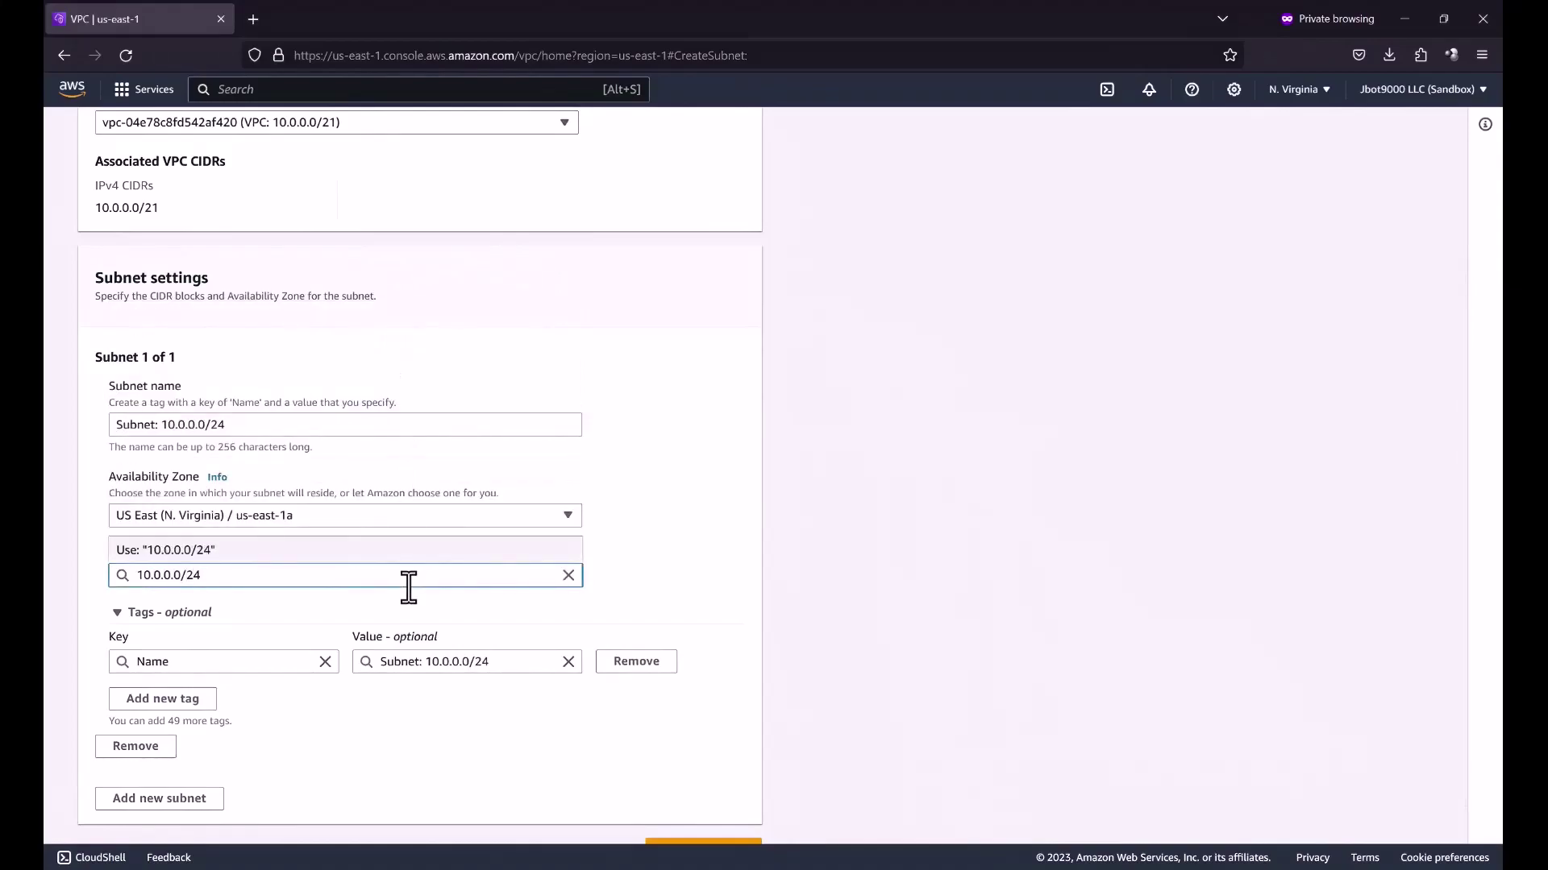
click(963, 595)
scroll(964, 595, down, 1)
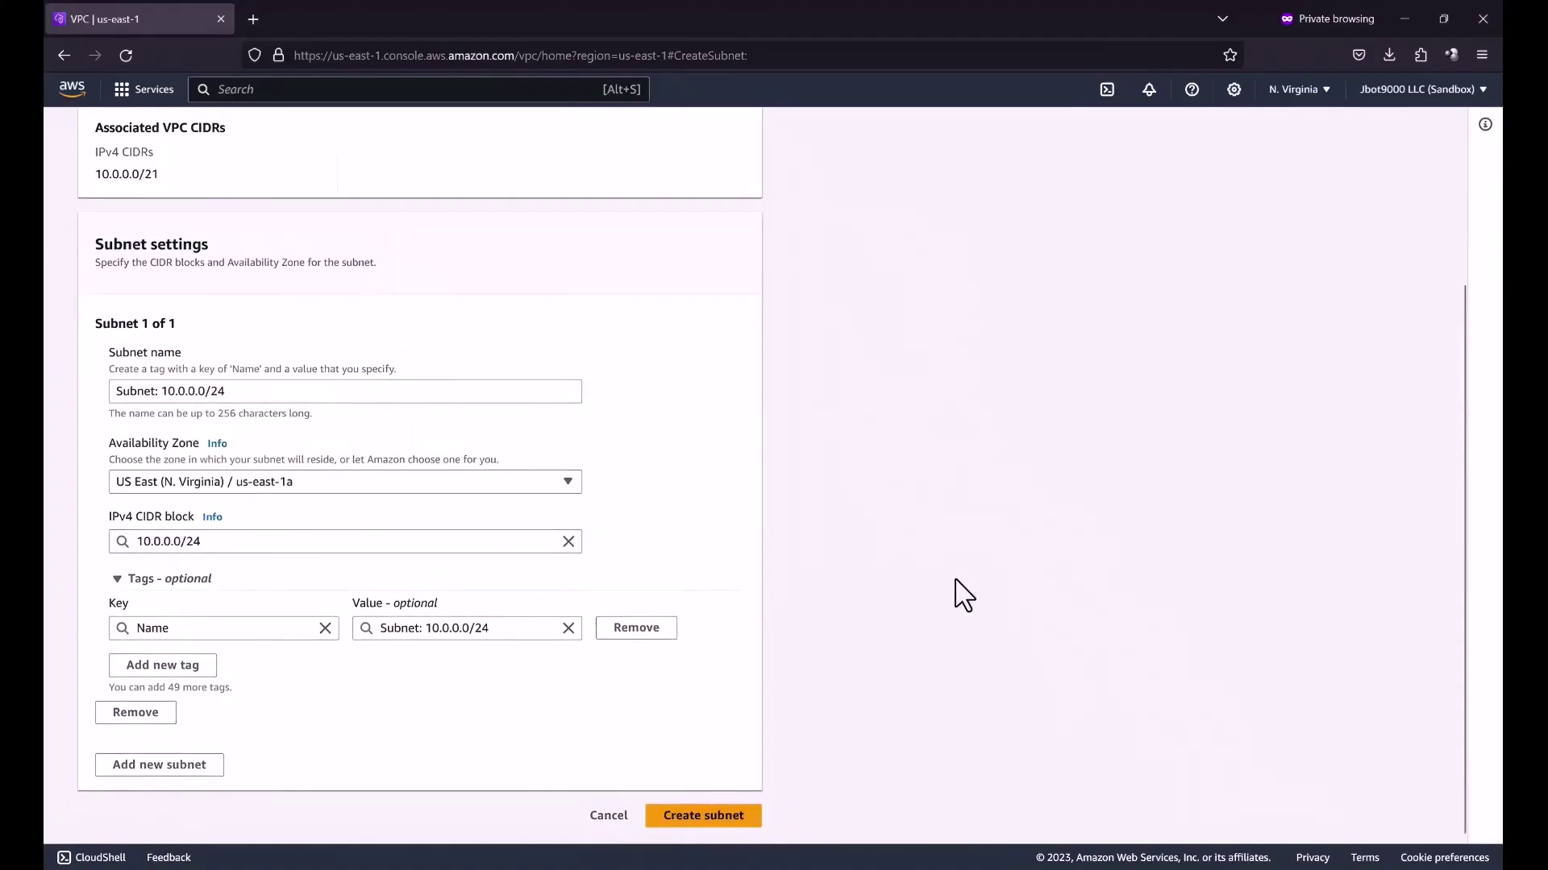
click(709, 830)
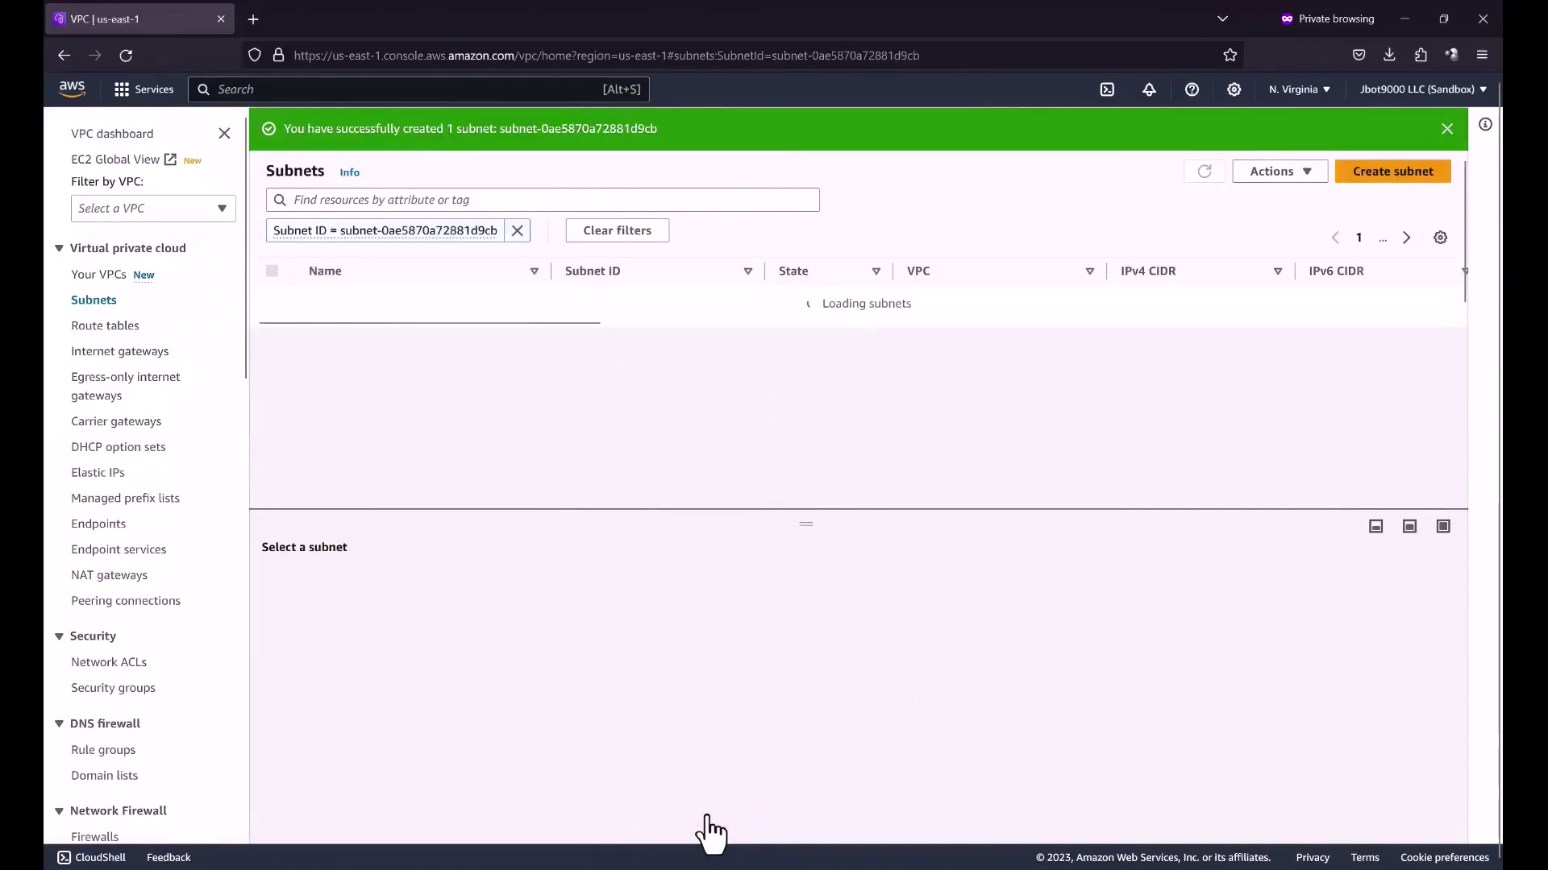
- Start a second subnet in the VPC 10.0.0.0/21 and name it "Subnet: 10.0.1.0/24"
click(1382, 175)
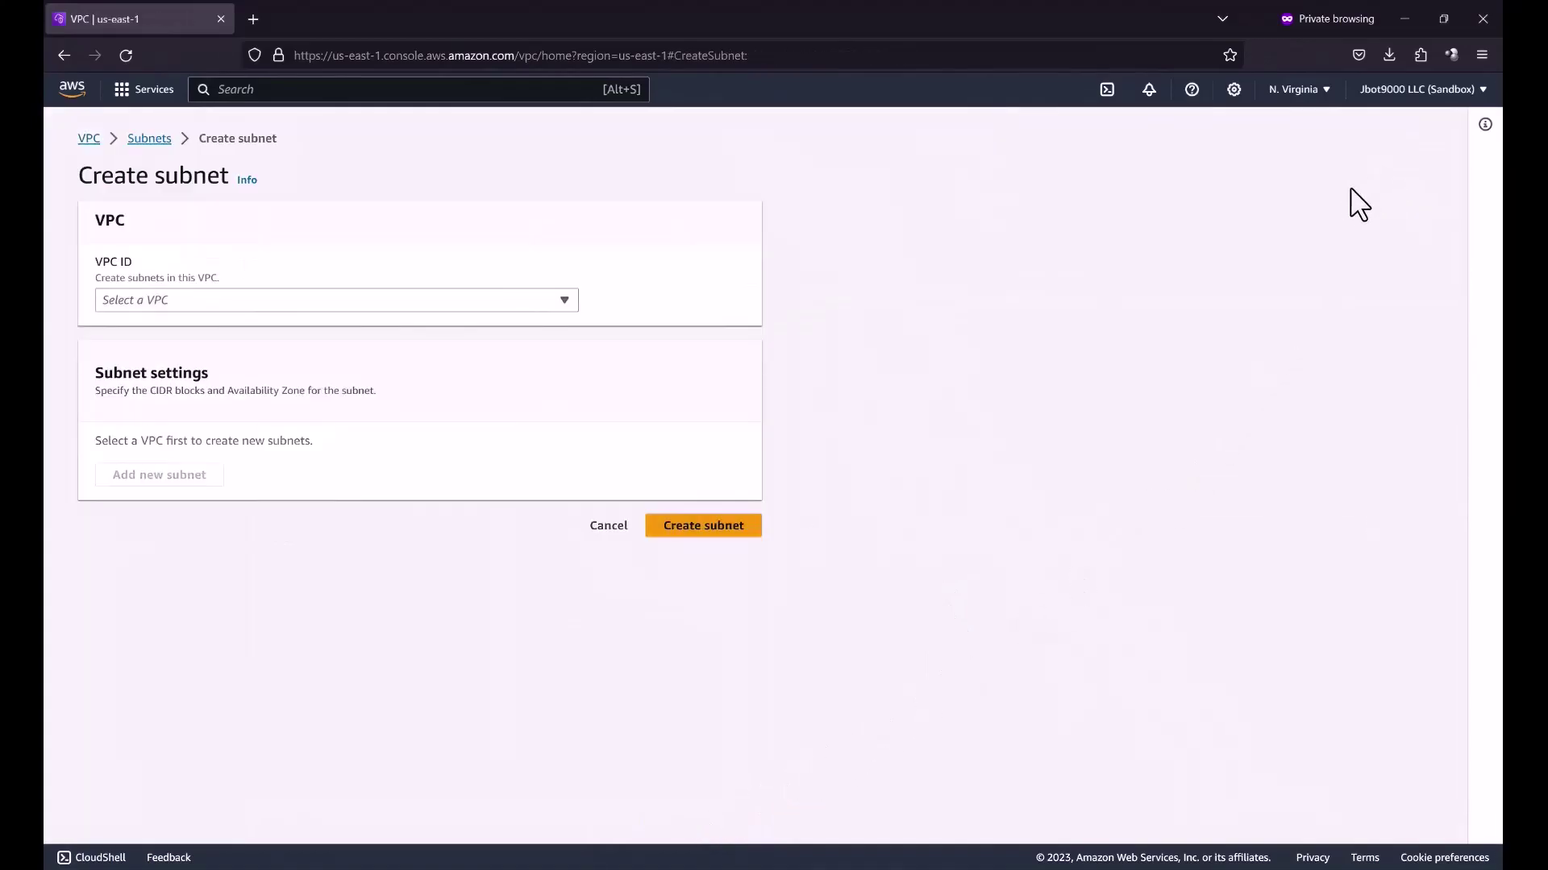
click(545, 300)
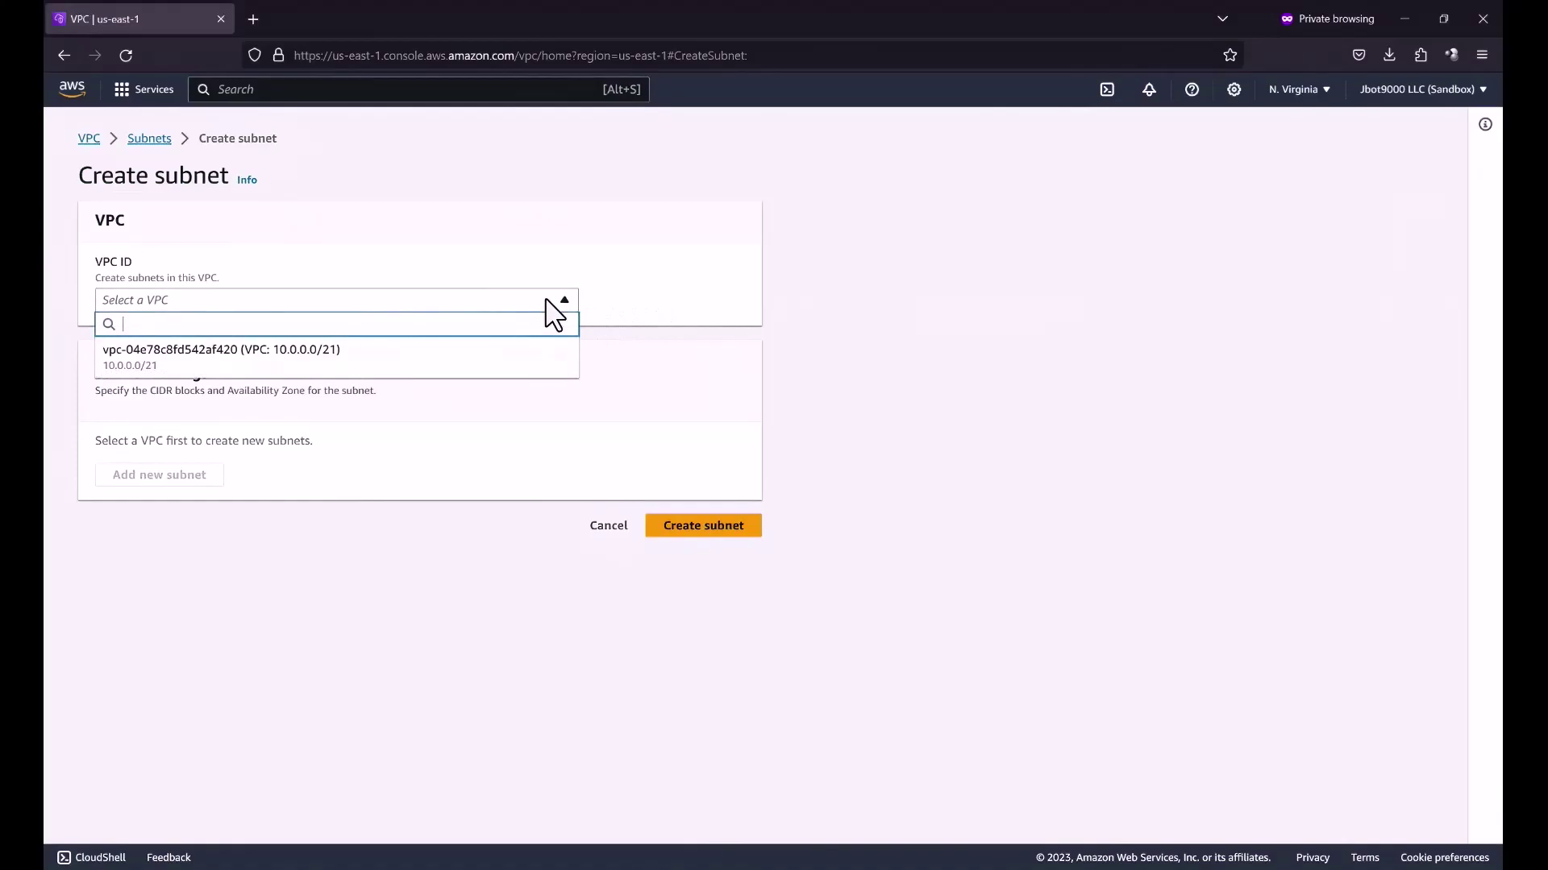
click(529, 369)
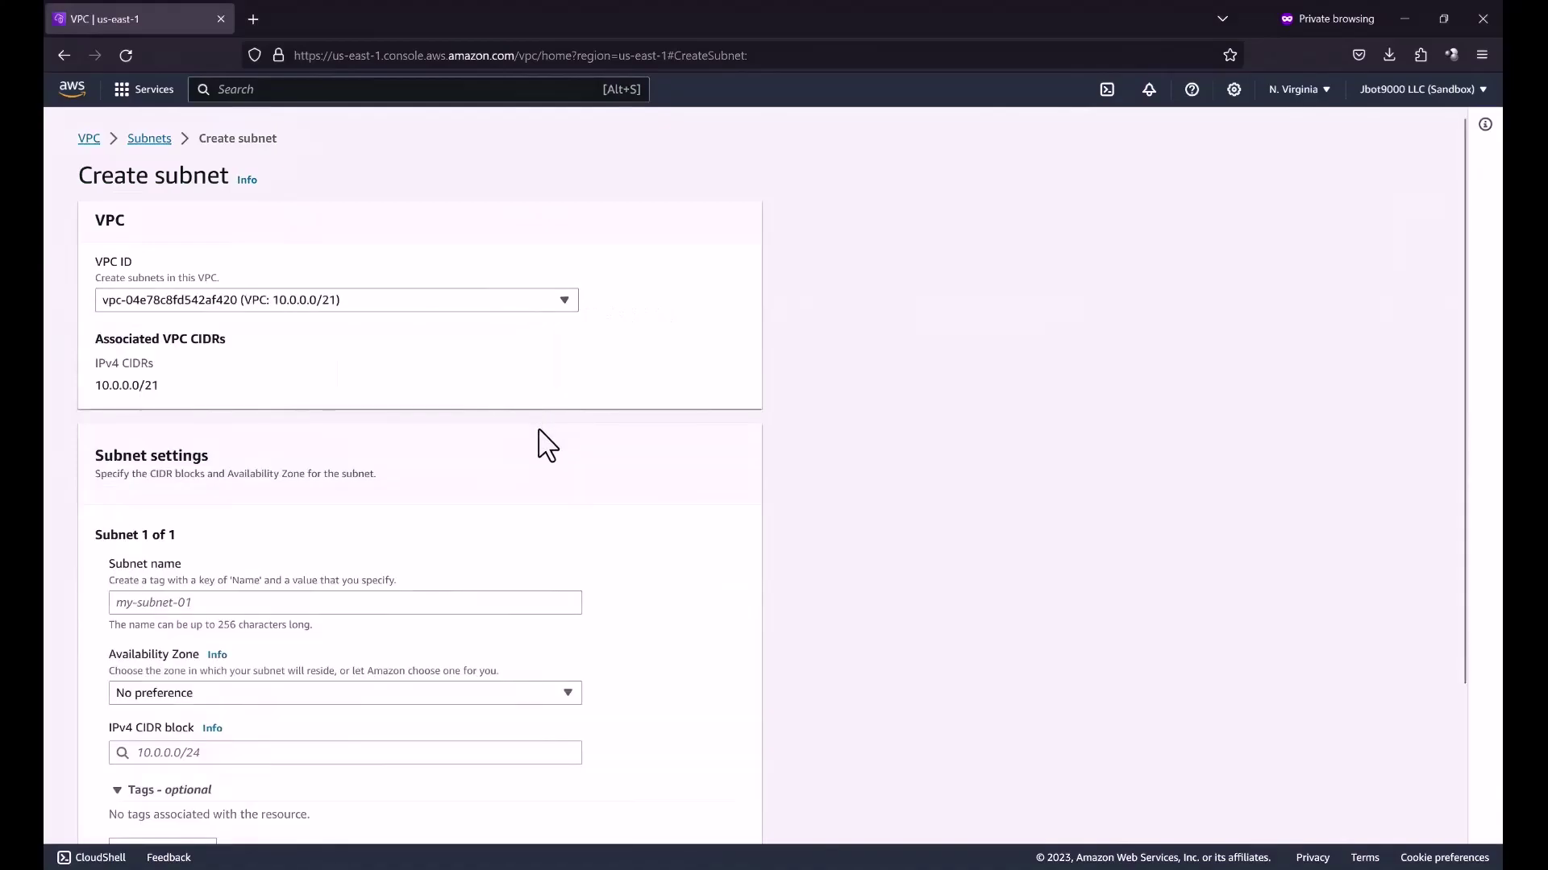
scroll(547, 445, down, 2)
click(538, 421)
text(Subnet: 10.0.1.0/24)
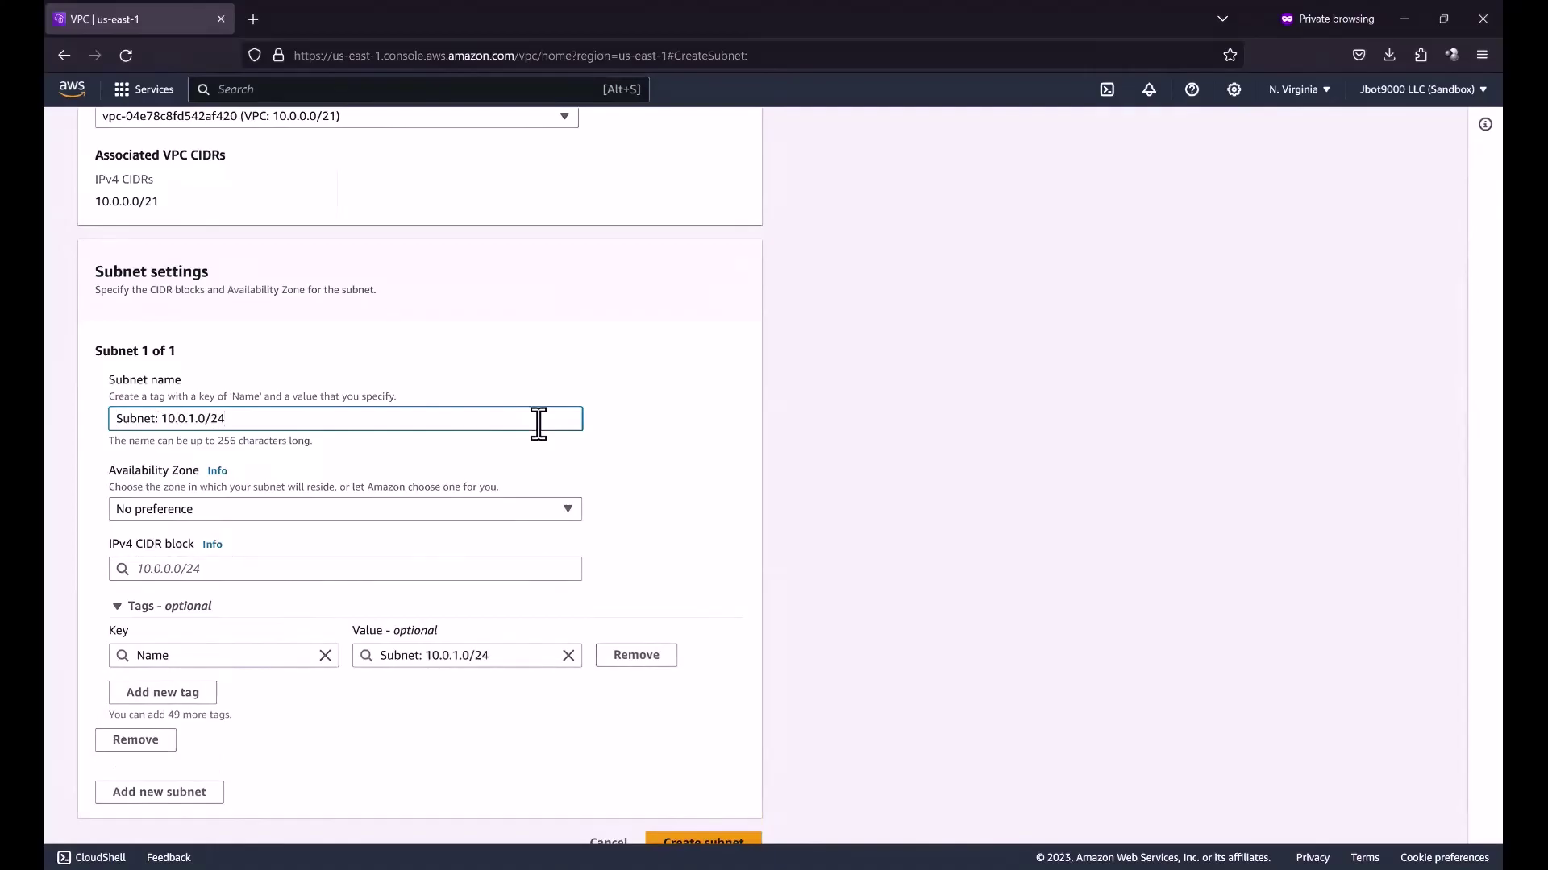
- Create the second subnet in availability zone us-east-1b with IPv4 CIDR block 10.0.1.0/24, and clear the subnet list filter
click(537, 510)
click(497, 347)
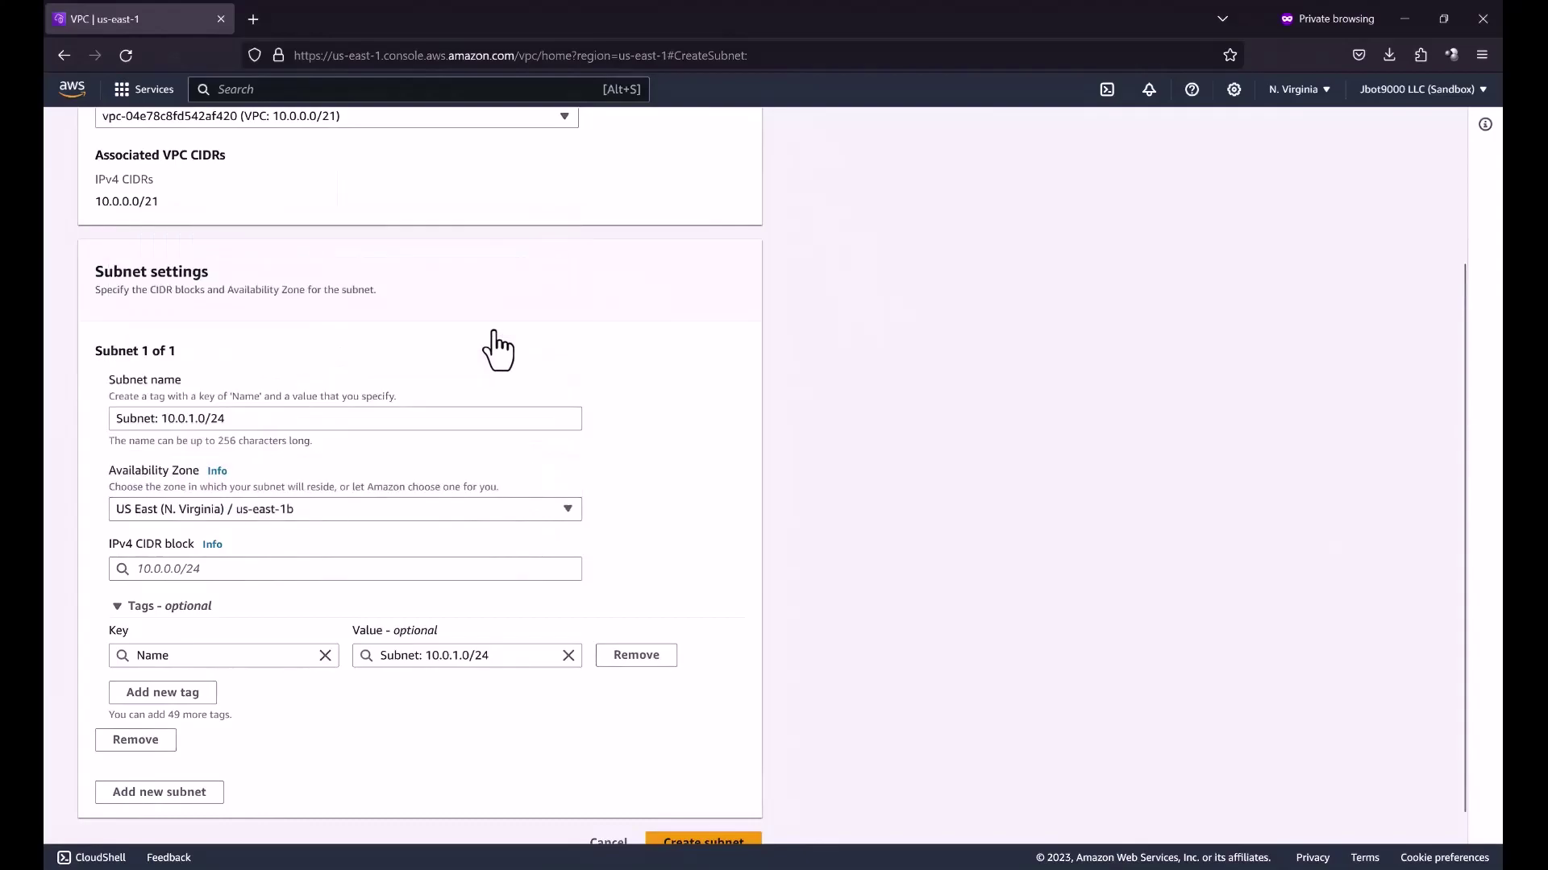
click(494, 567)
text(10.0.1.0/24)
click(884, 605)
scroll(884, 604, down, 1)
click(705, 820)
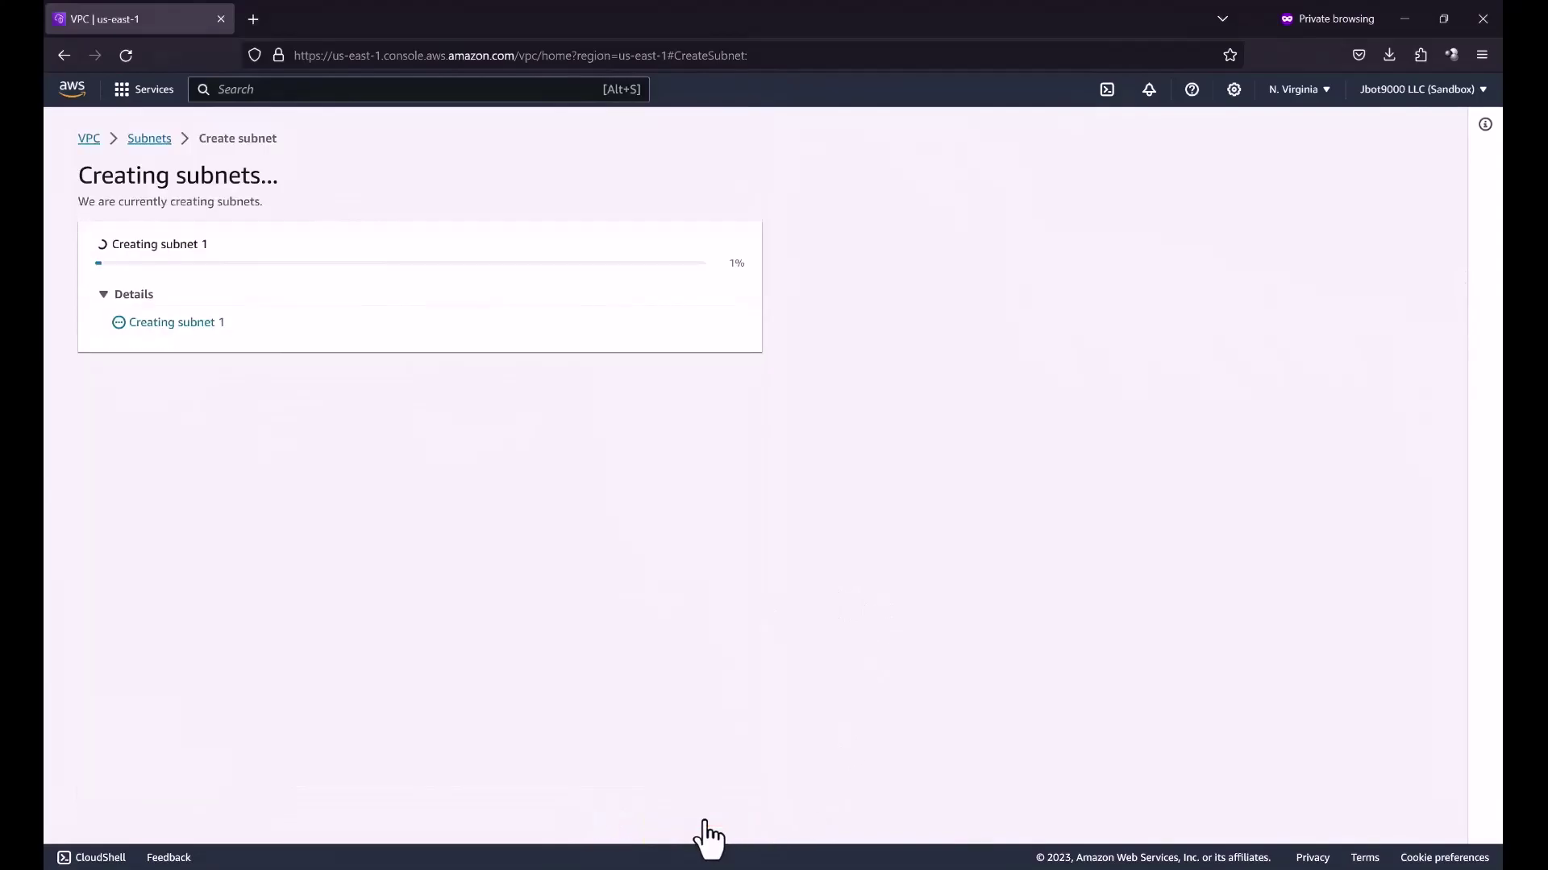
click(508, 232)
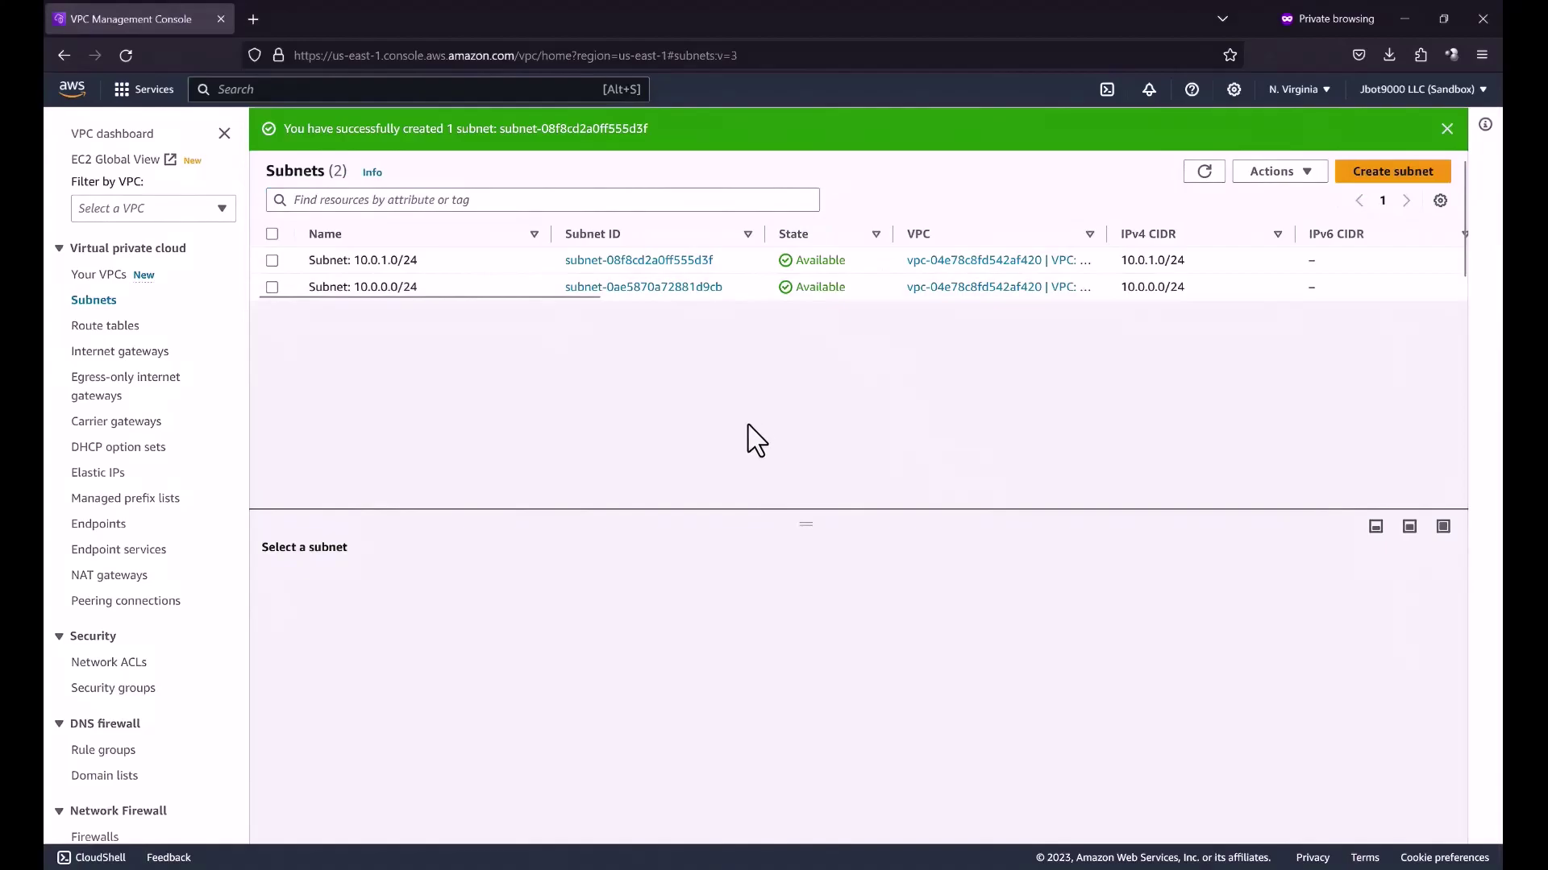
- Name the VPC's existing main route table "RT: Default"
click(117, 326)
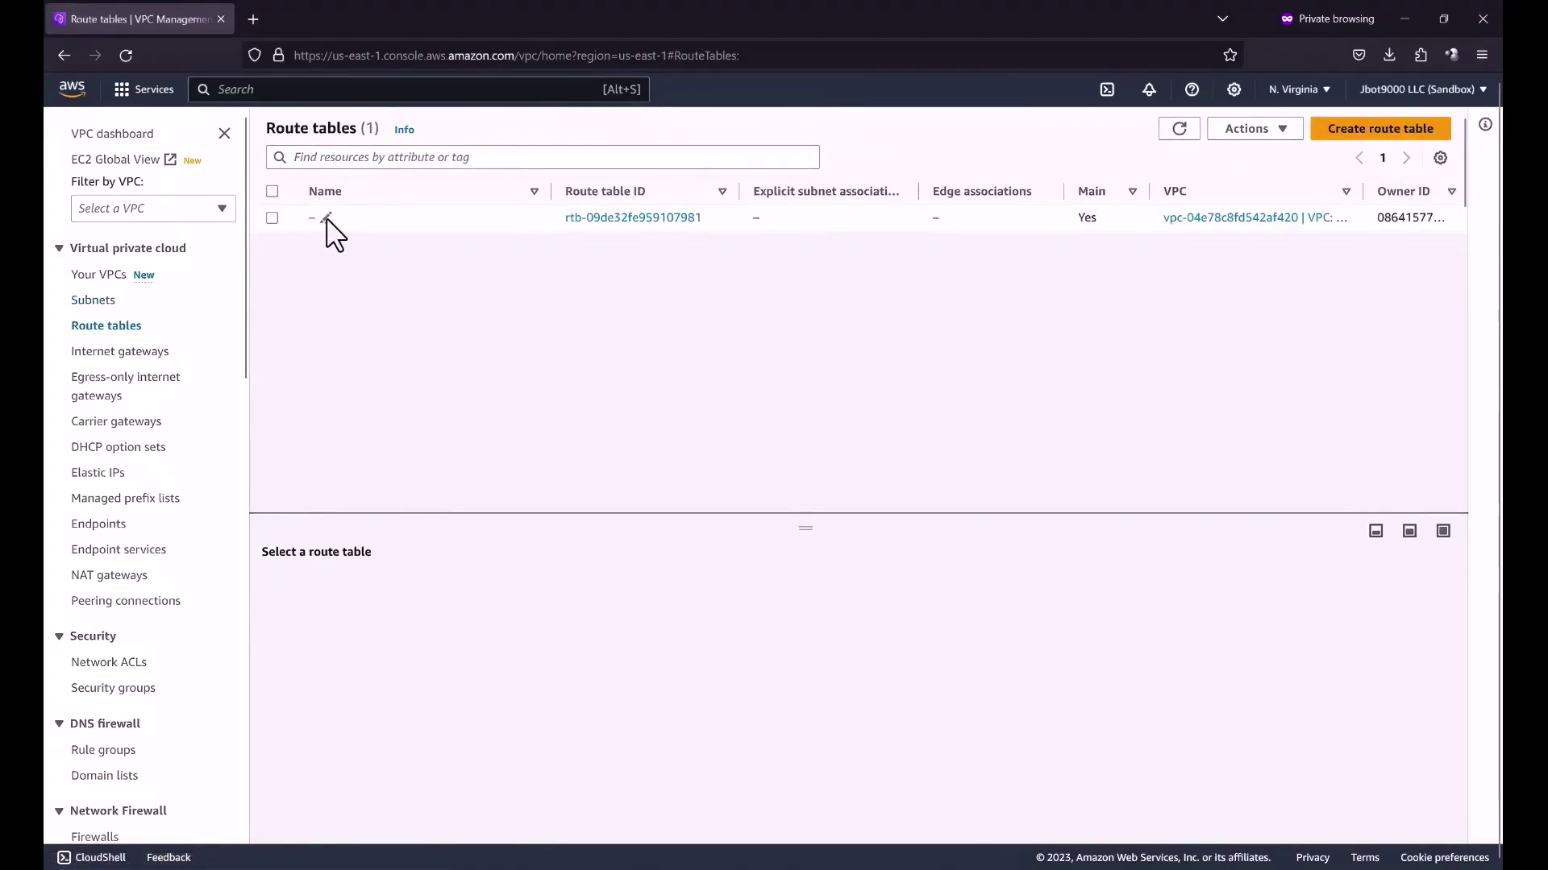
click(327, 219)
text(RT:)
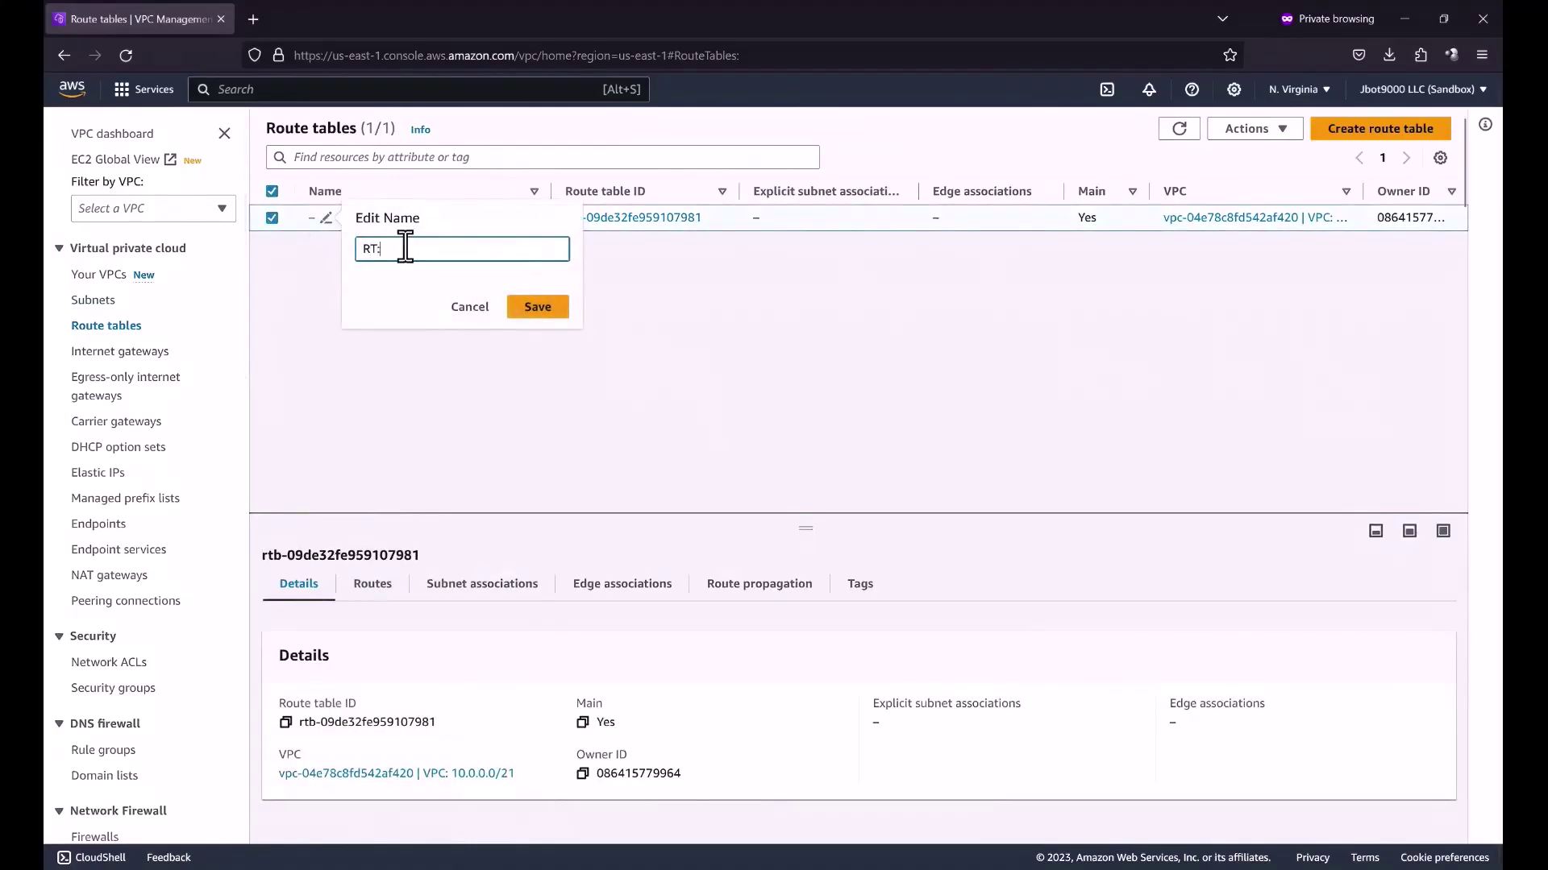
text( Default)
click(536, 308)
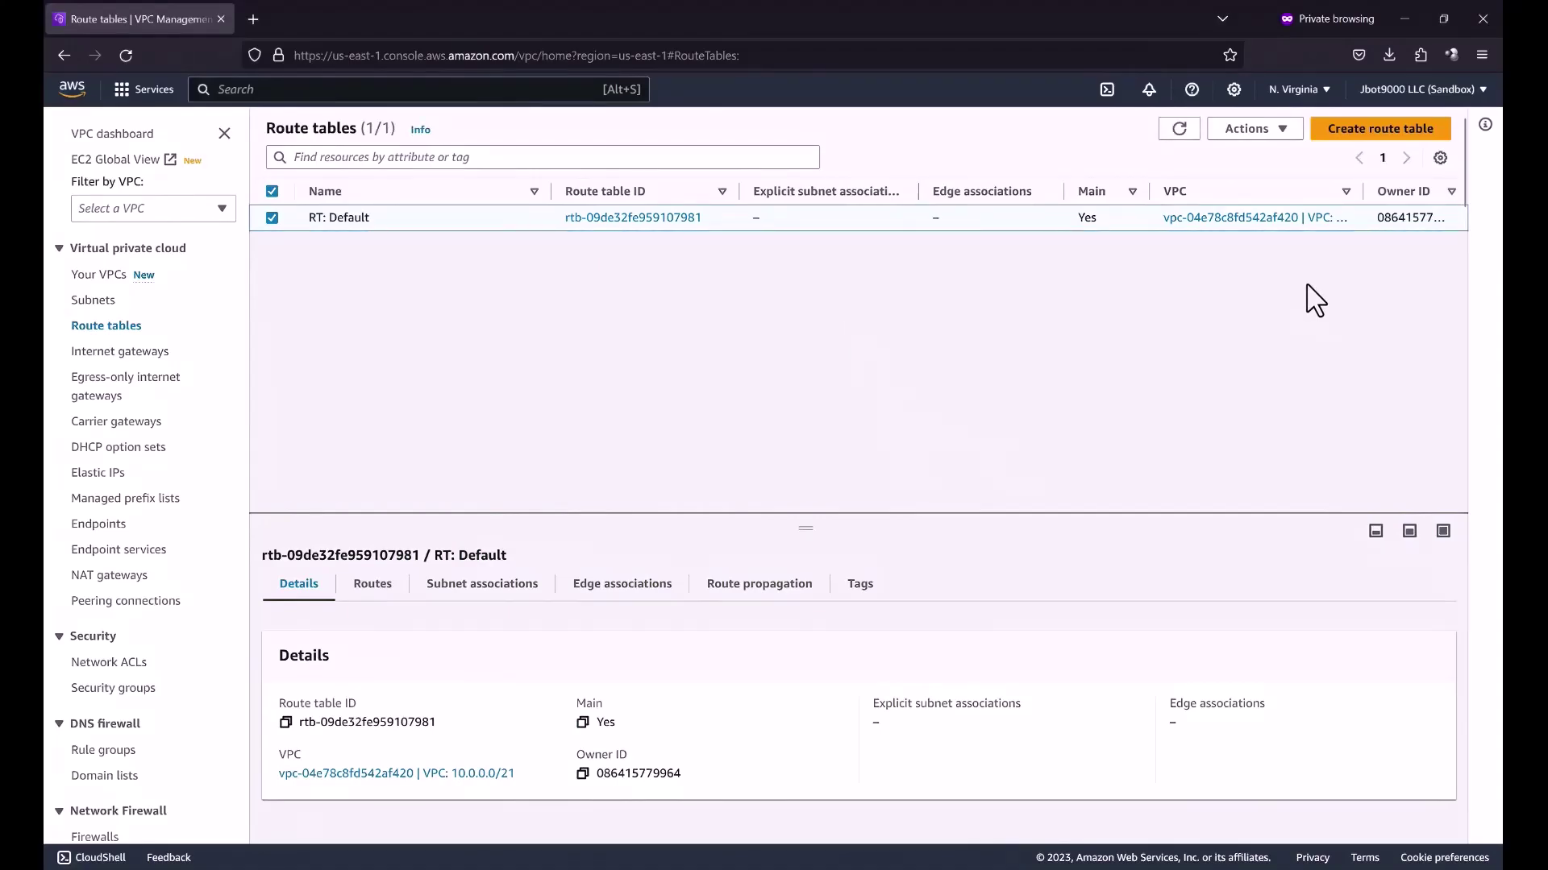
- Create a route table named "RT: 10.0.0.0/21 (Private)" in the VPC 10.0.0.0/21
click(1363, 131)
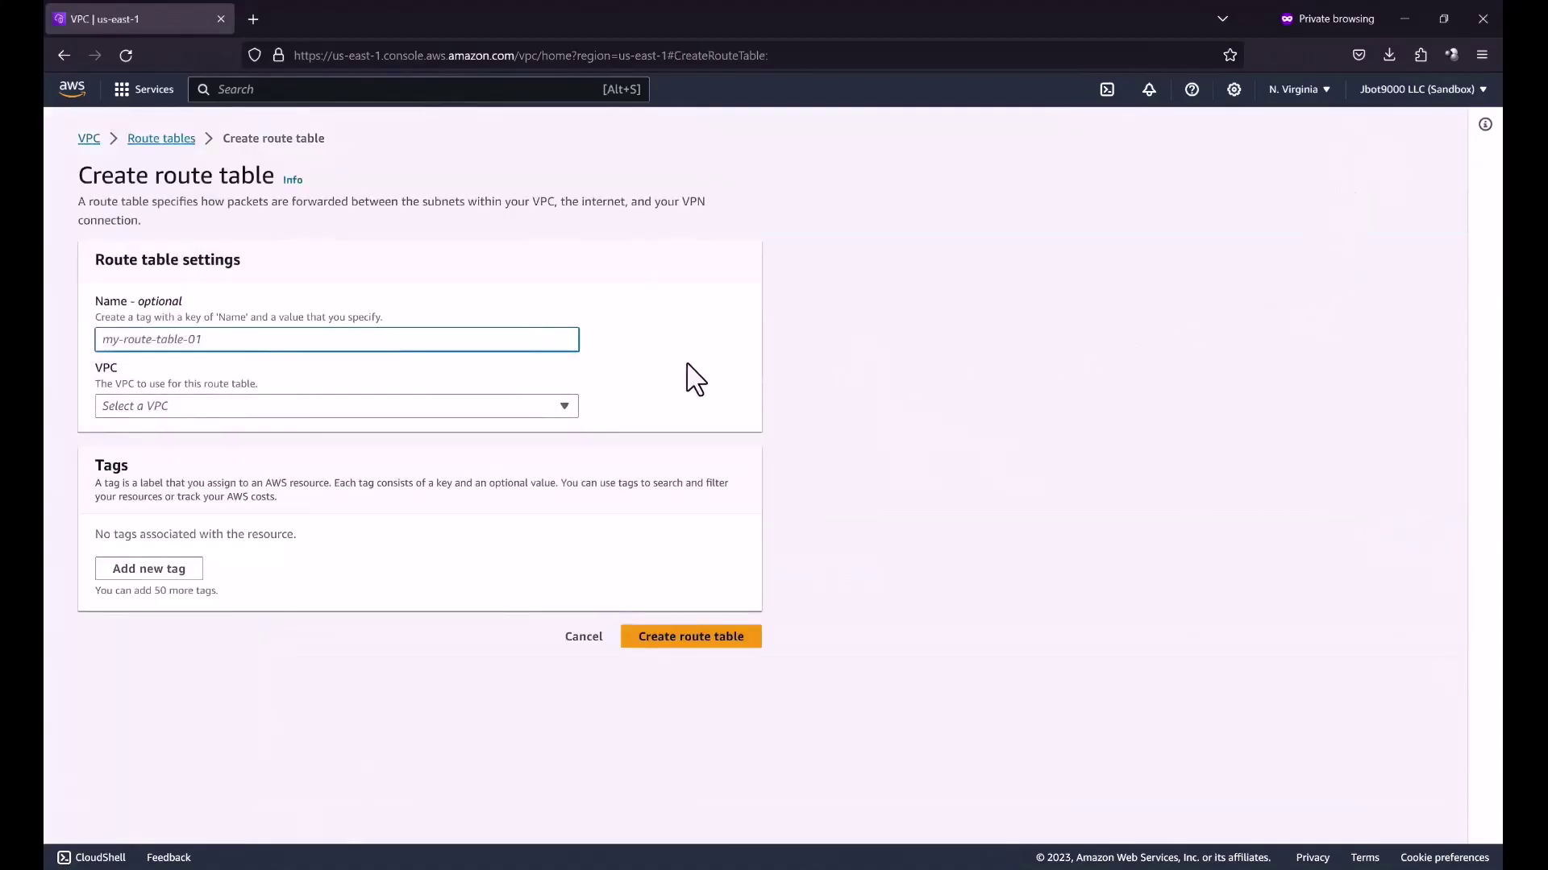
text(RT: VPC)
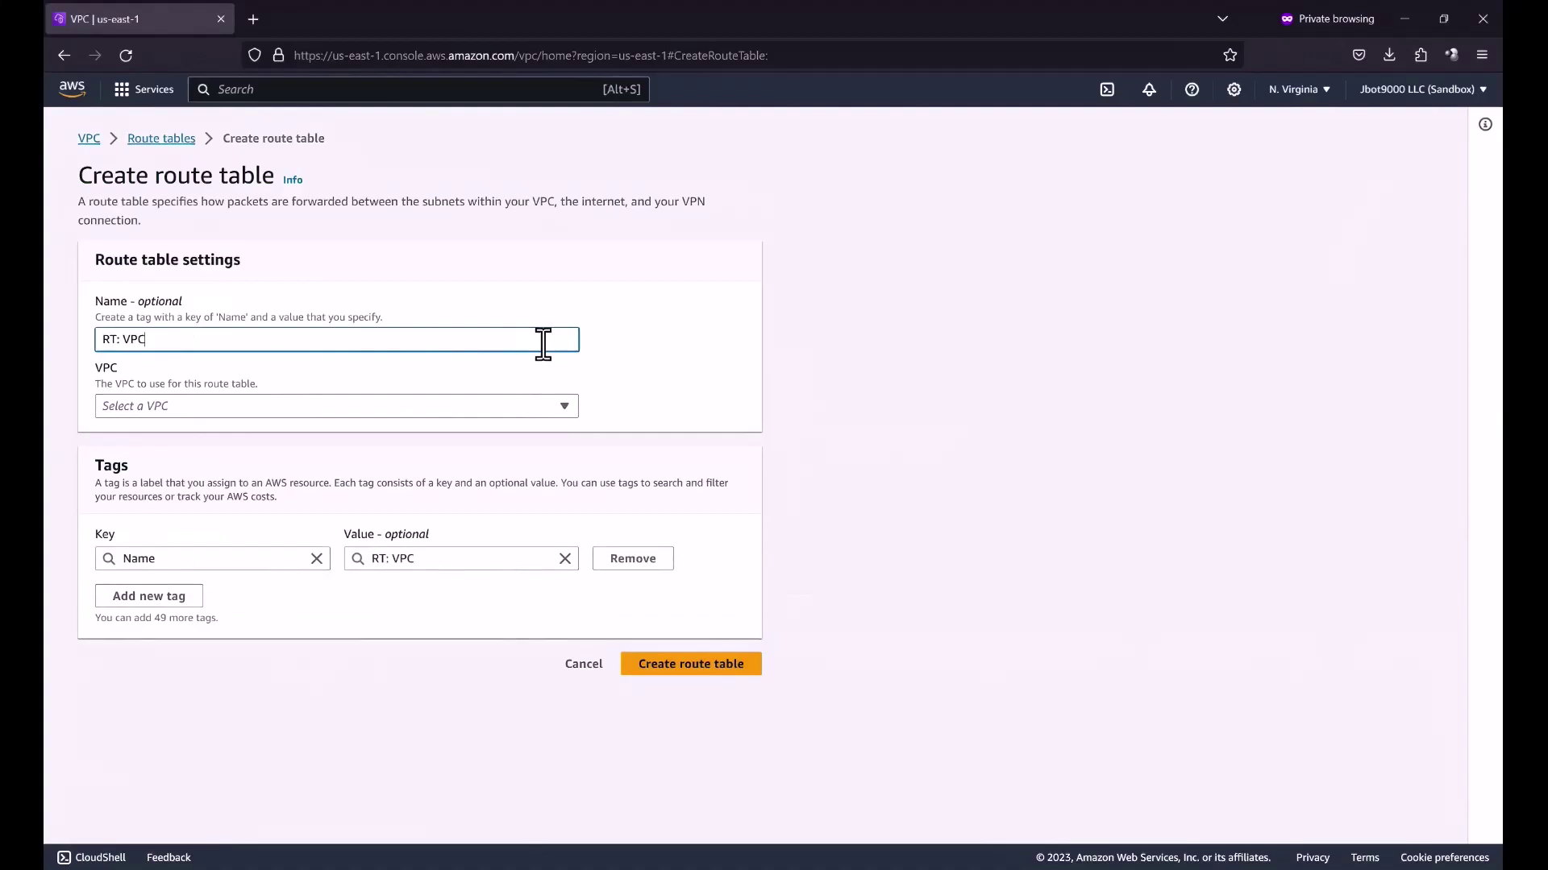
key(BackSpace)
key(BackSpace)
text(10.0.0.0/21 (Private)
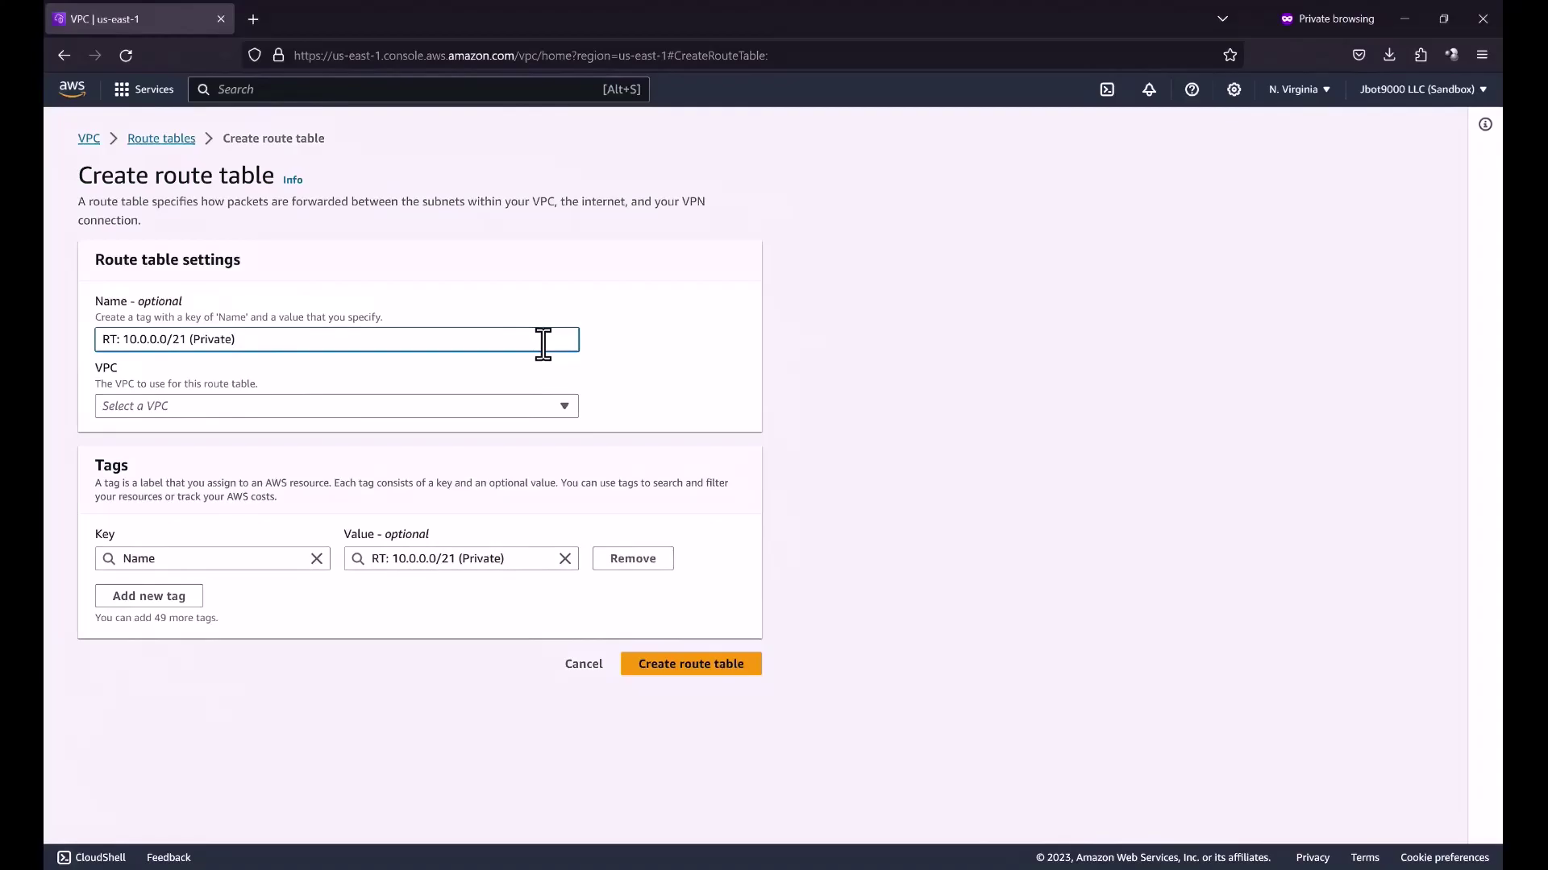
click(569, 409)
click(510, 453)
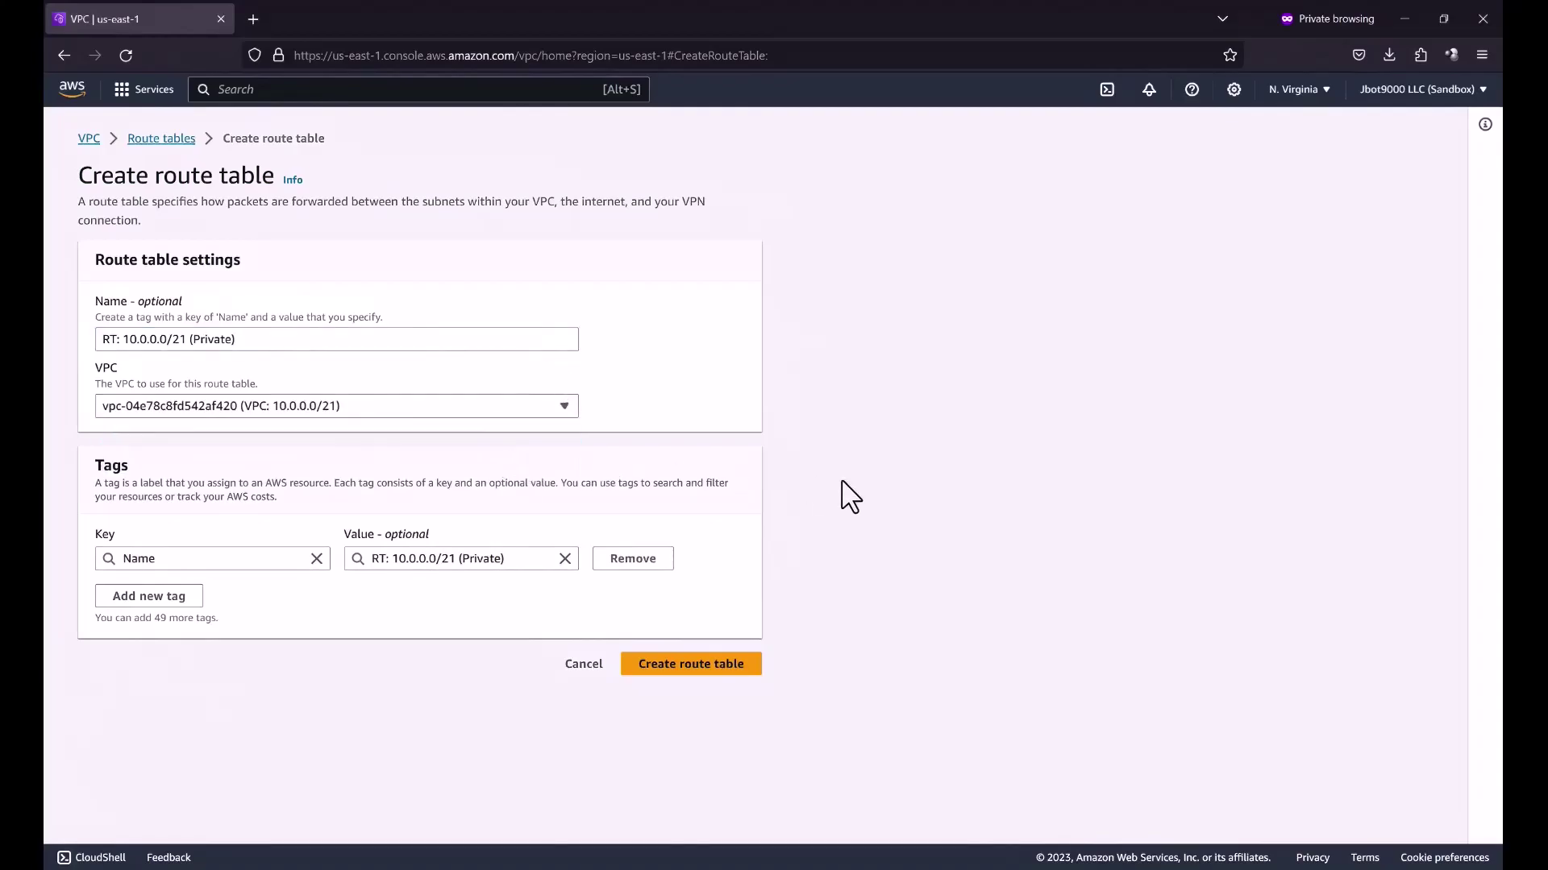
click(706, 665)
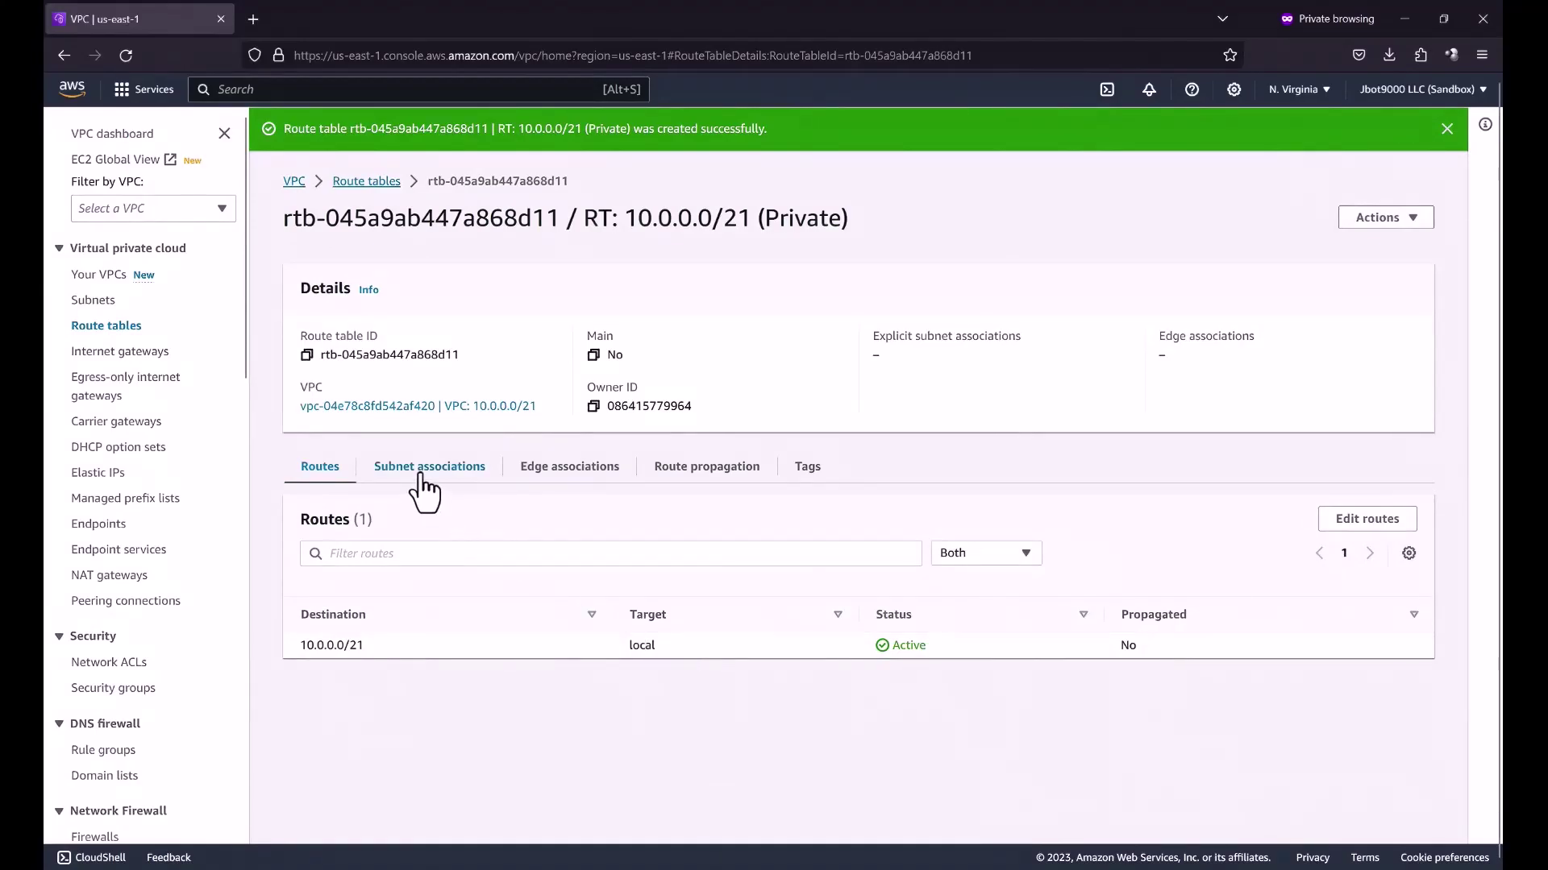
- Associate the subnets 10.0.0.0/24 and 10.0.1.0/24 with the private route table
click(421, 477)
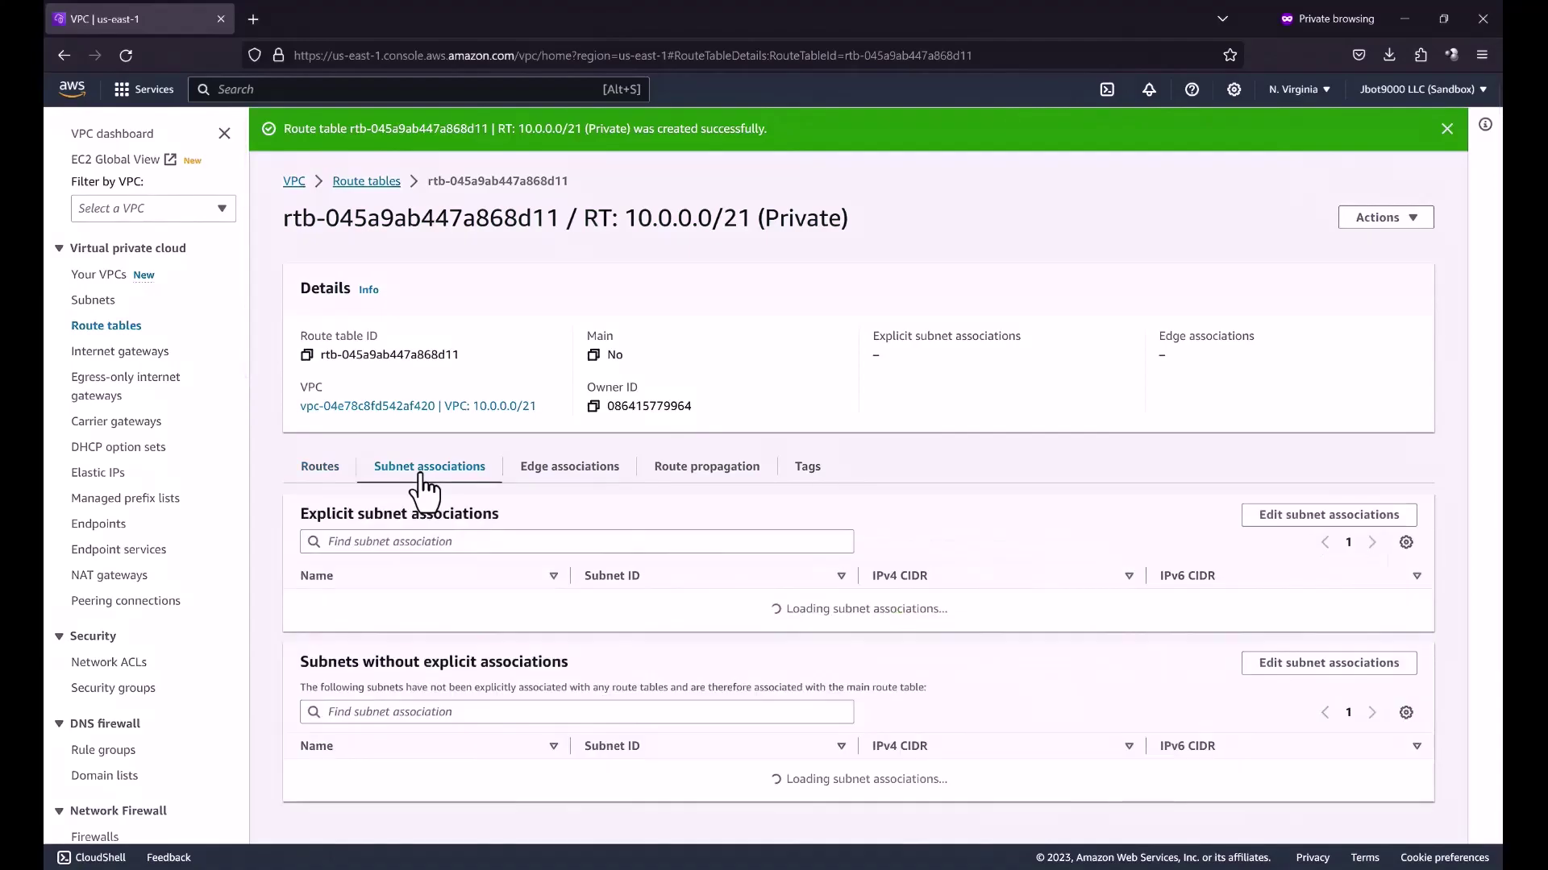
click(1290, 520)
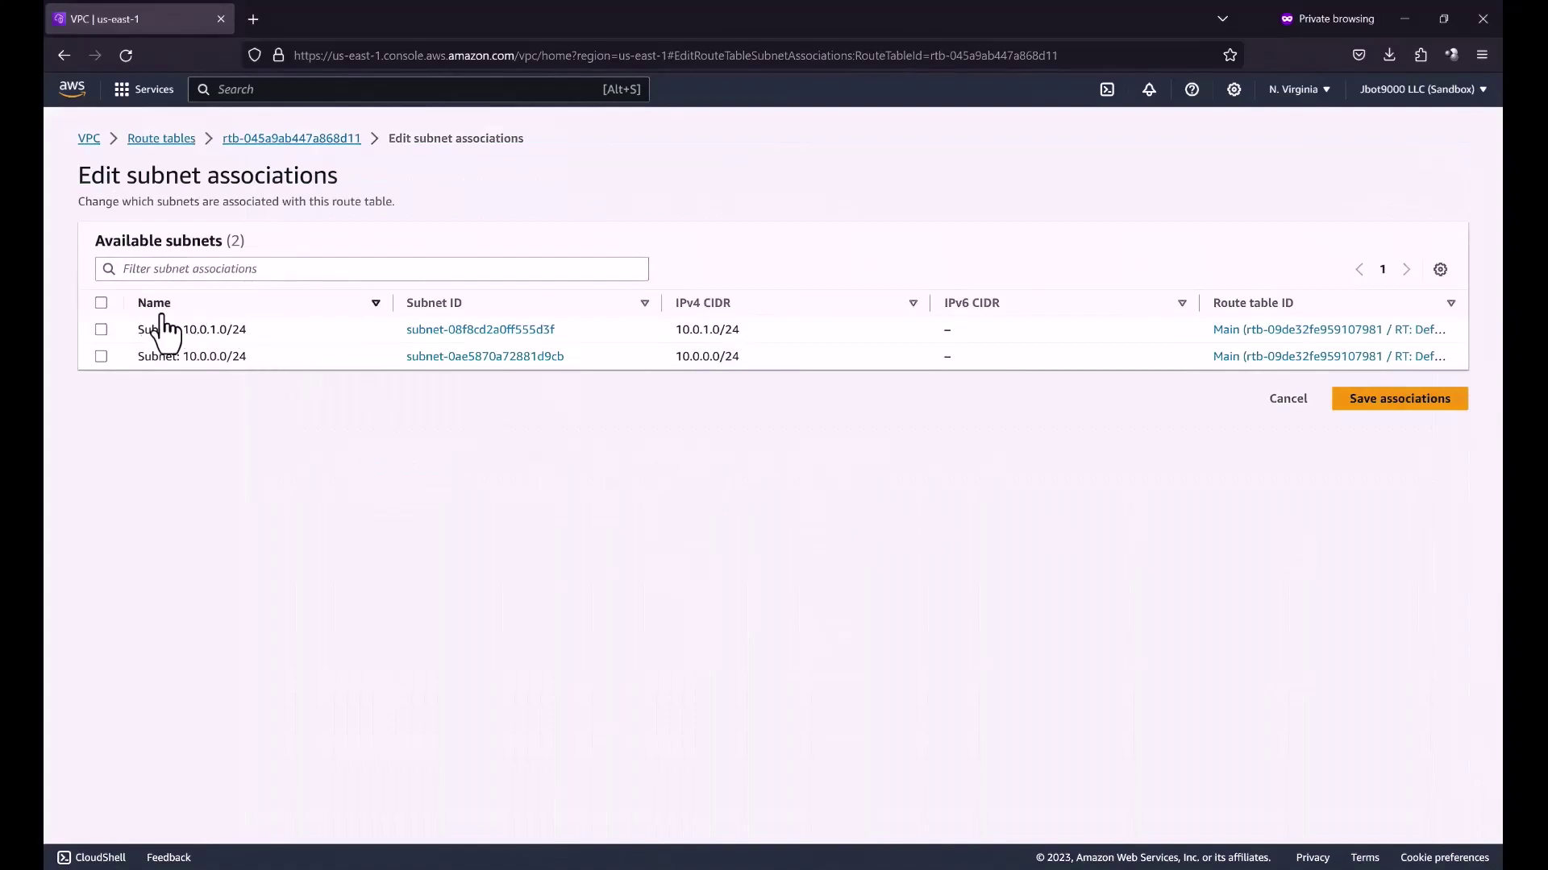
click(103, 303)
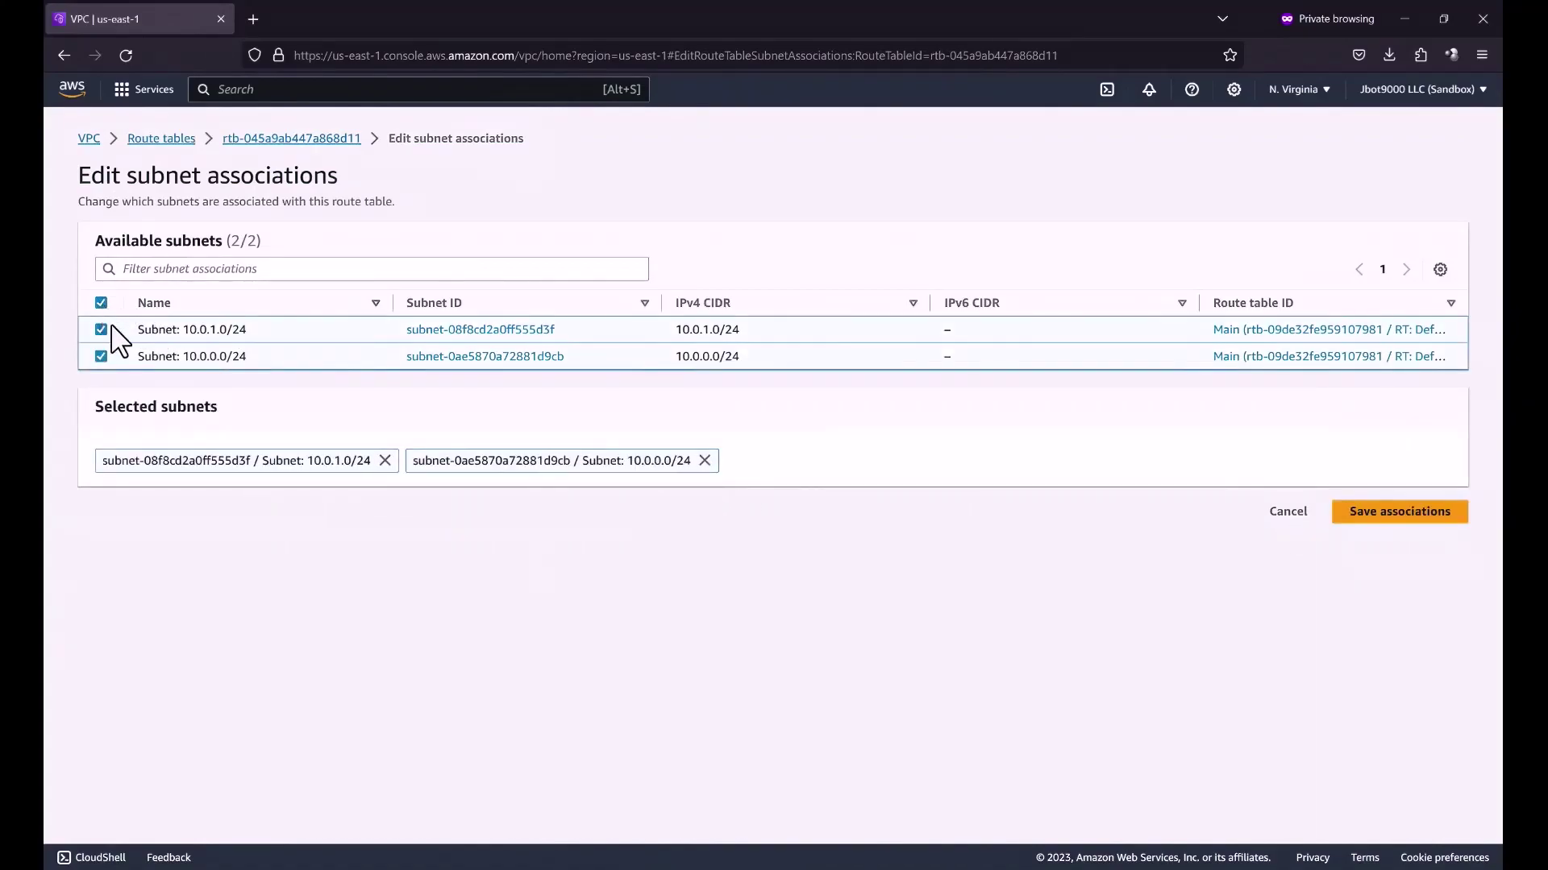
click(1369, 520)
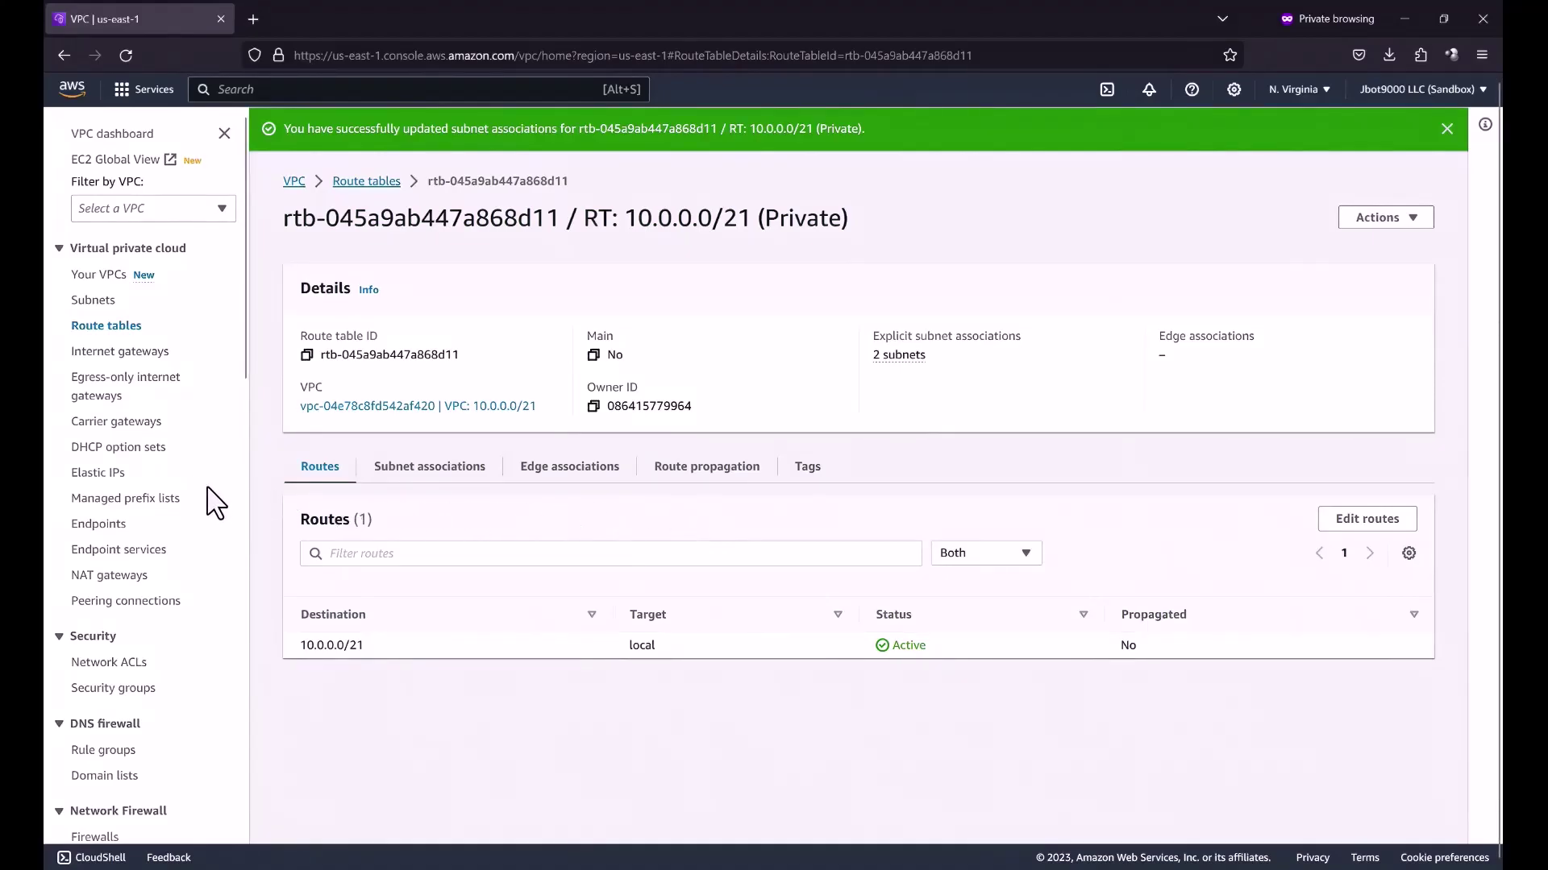
- Start a new transit gateway with "TG: Virginia-01" as both its name tag and its description
scroll(210, 491, down, 3)
scroll(211, 507, down, 8)
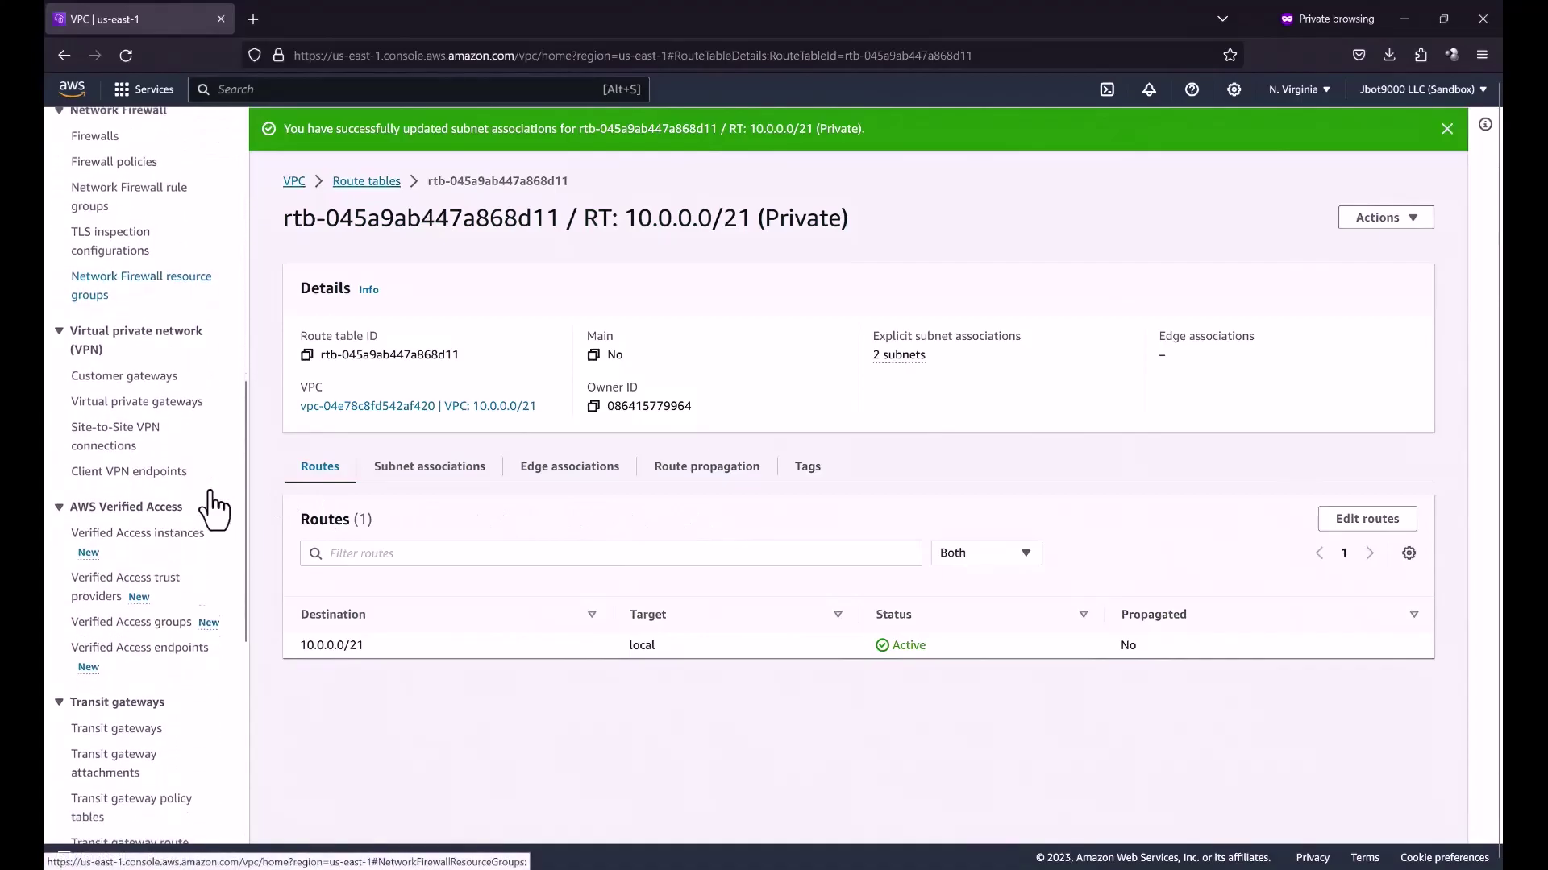
scroll(217, 506, down, 1)
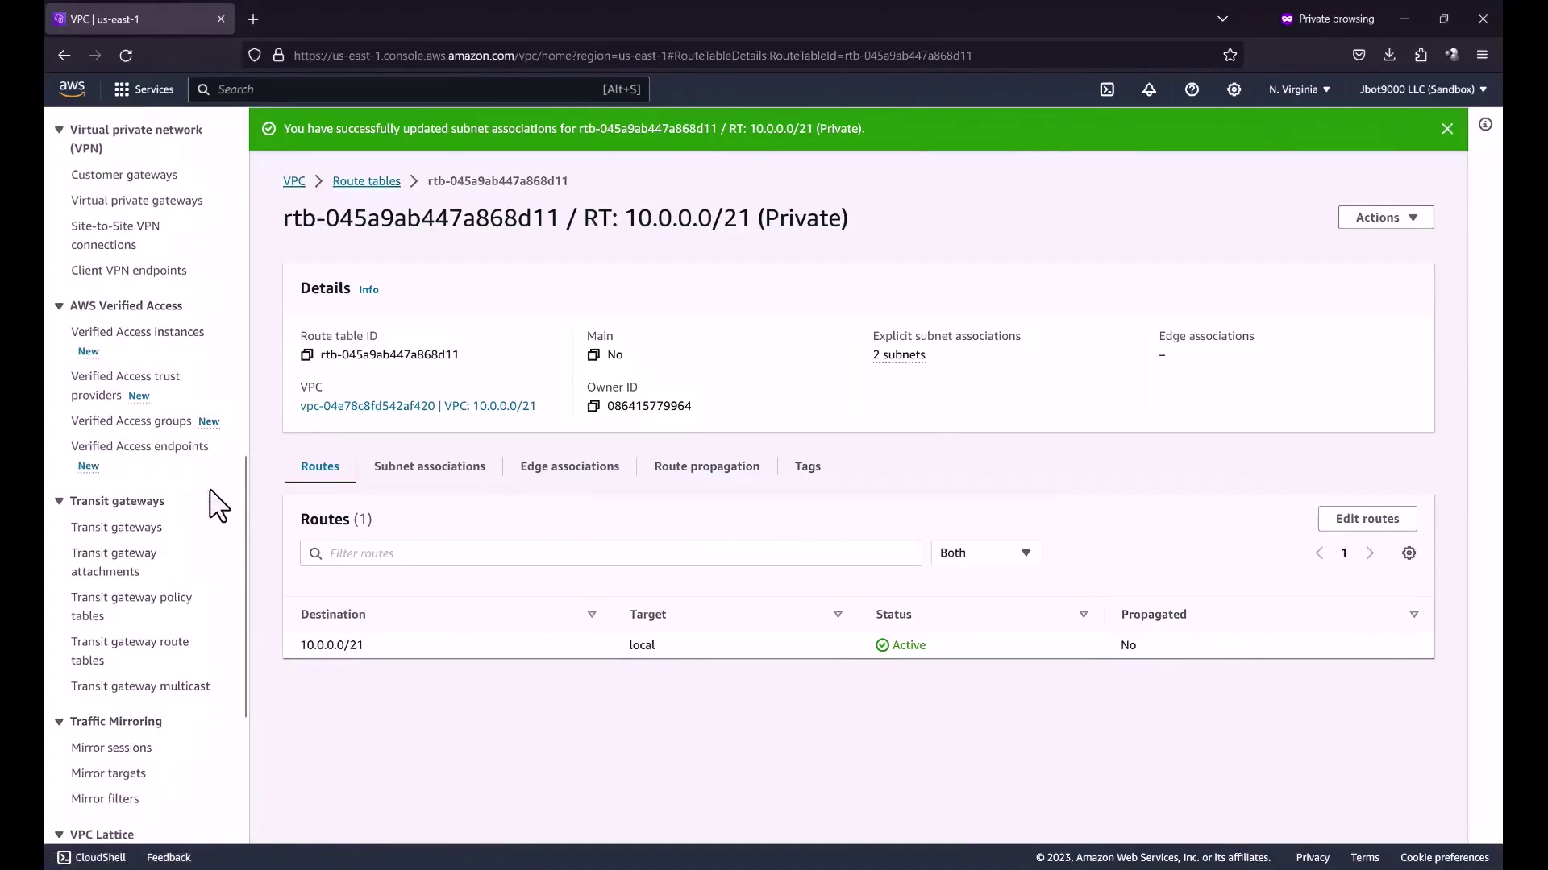
click(149, 530)
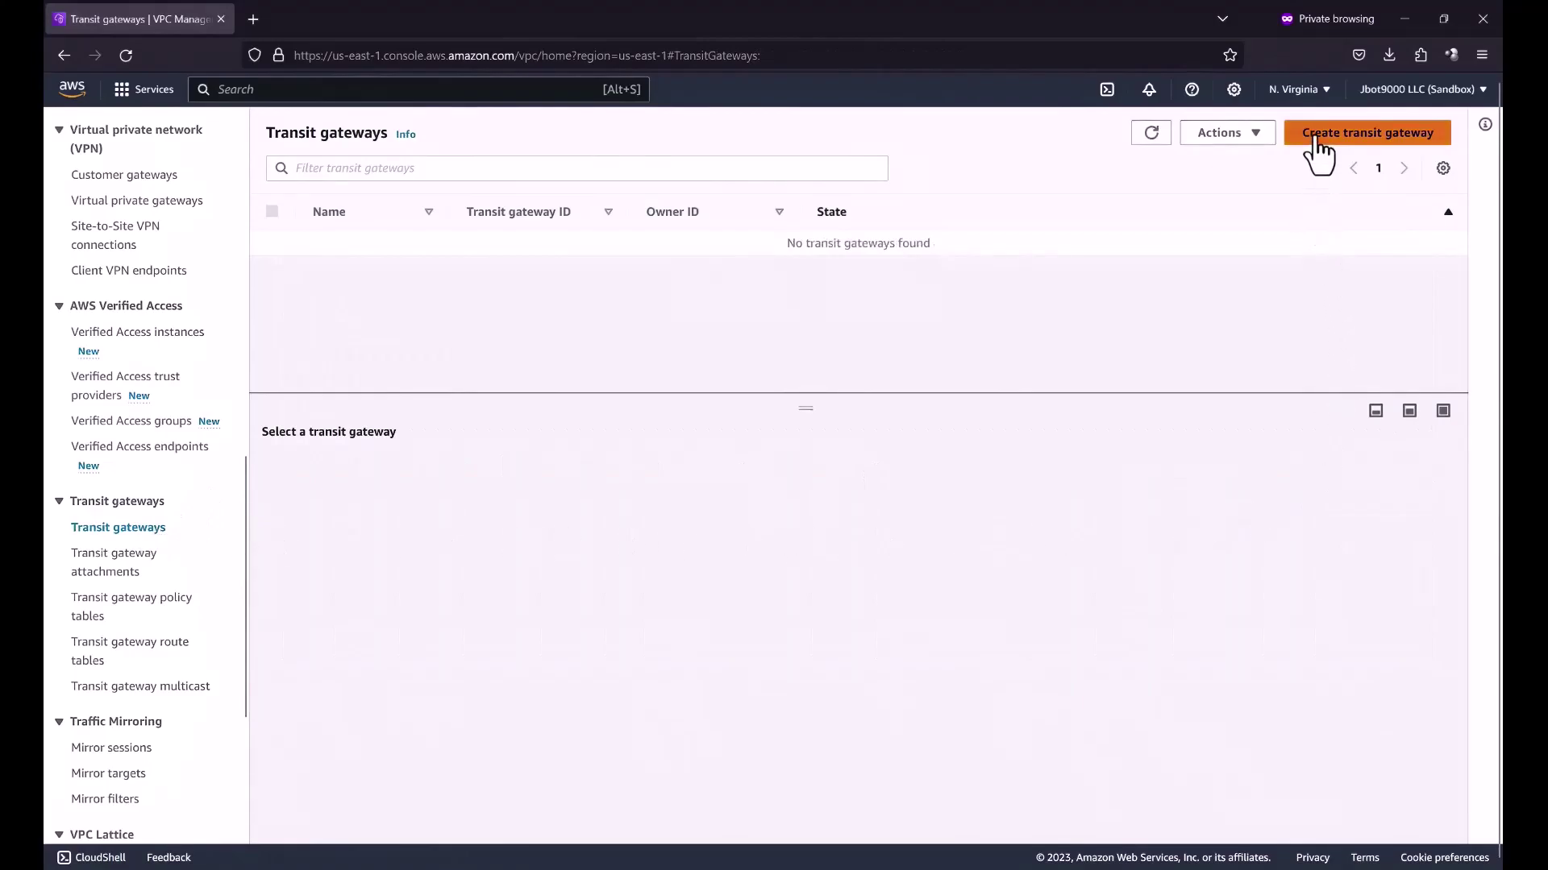
click(1320, 134)
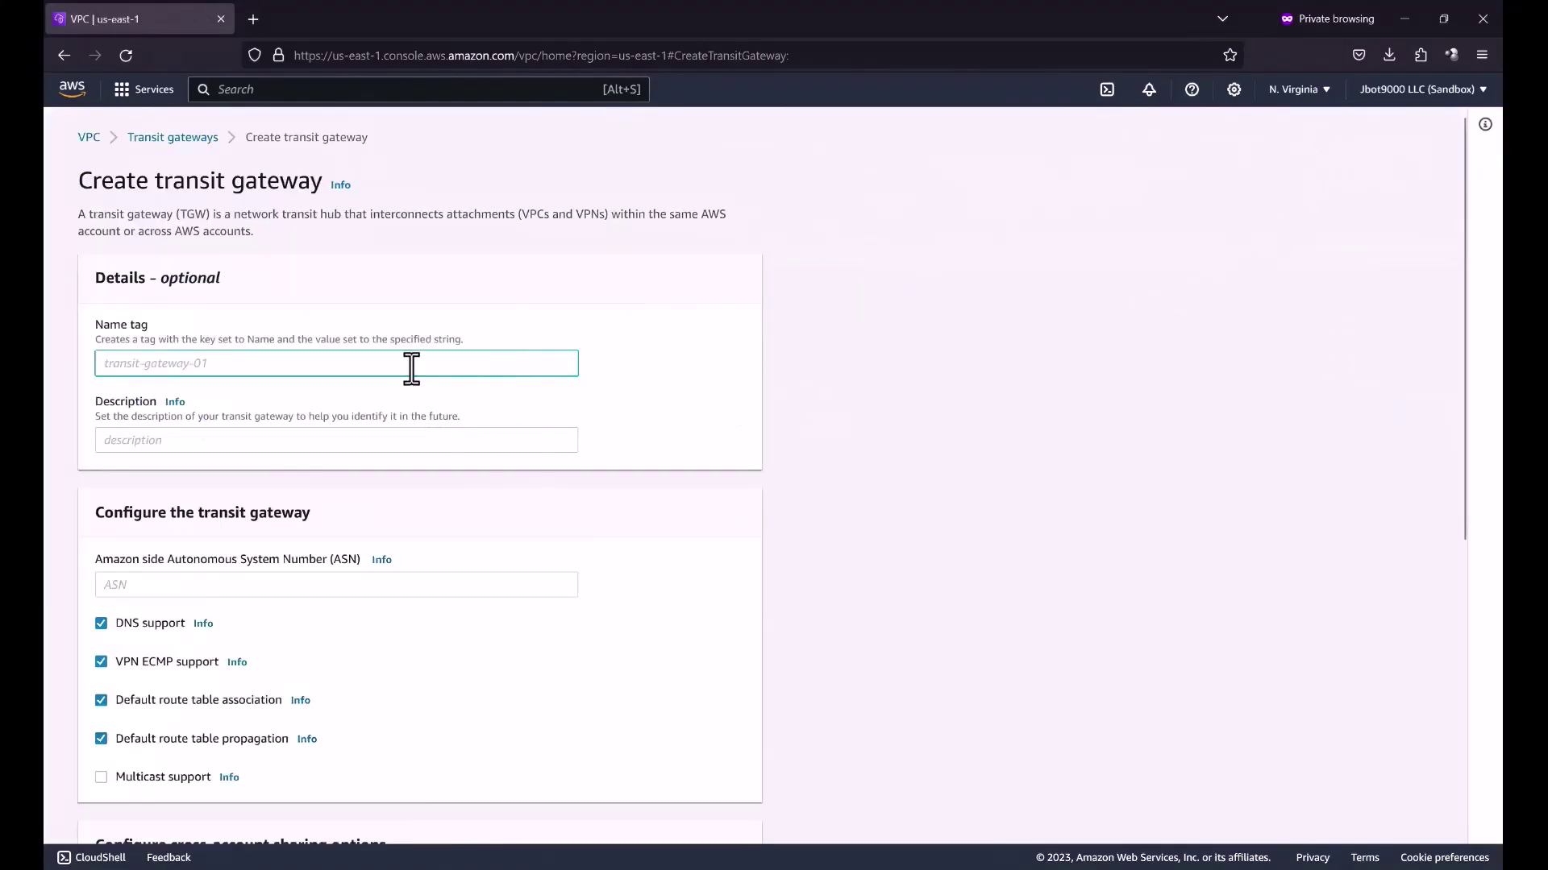
text(TG: Virginia-01)
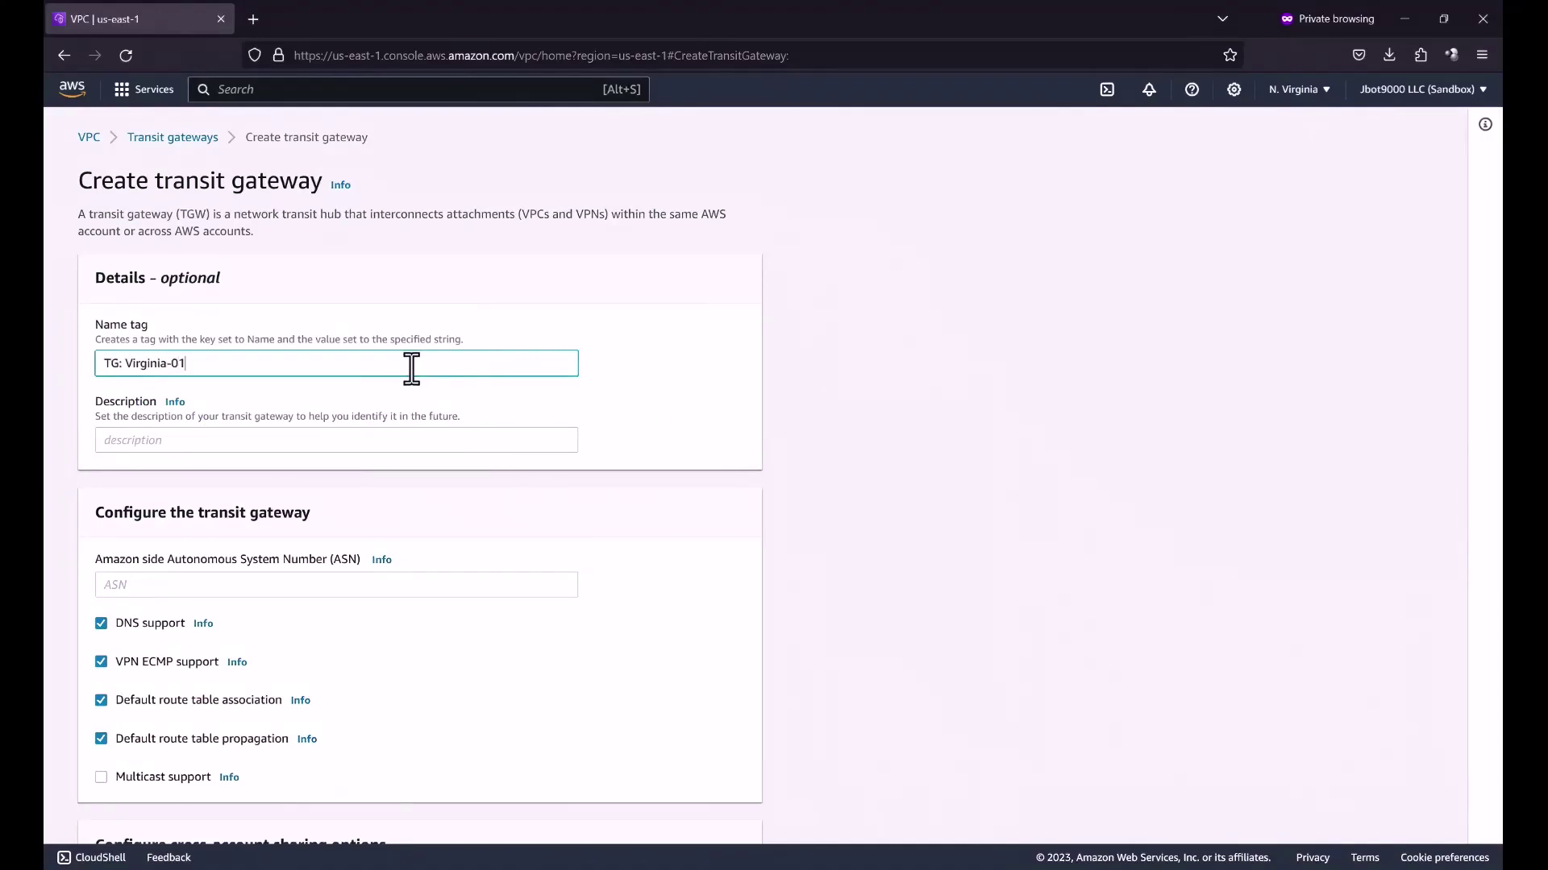
drag(411, 369, 46, 381)
key(ctrl+c)
click(191, 442)
key(ctrl+v)
- Set the transit gateway's Amazon side ASN to 65000, create the gateway, and clear the transit gateway list filter
scroll(942, 468, down, 1)
scroll(942, 467, down, 4)
click(535, 238)
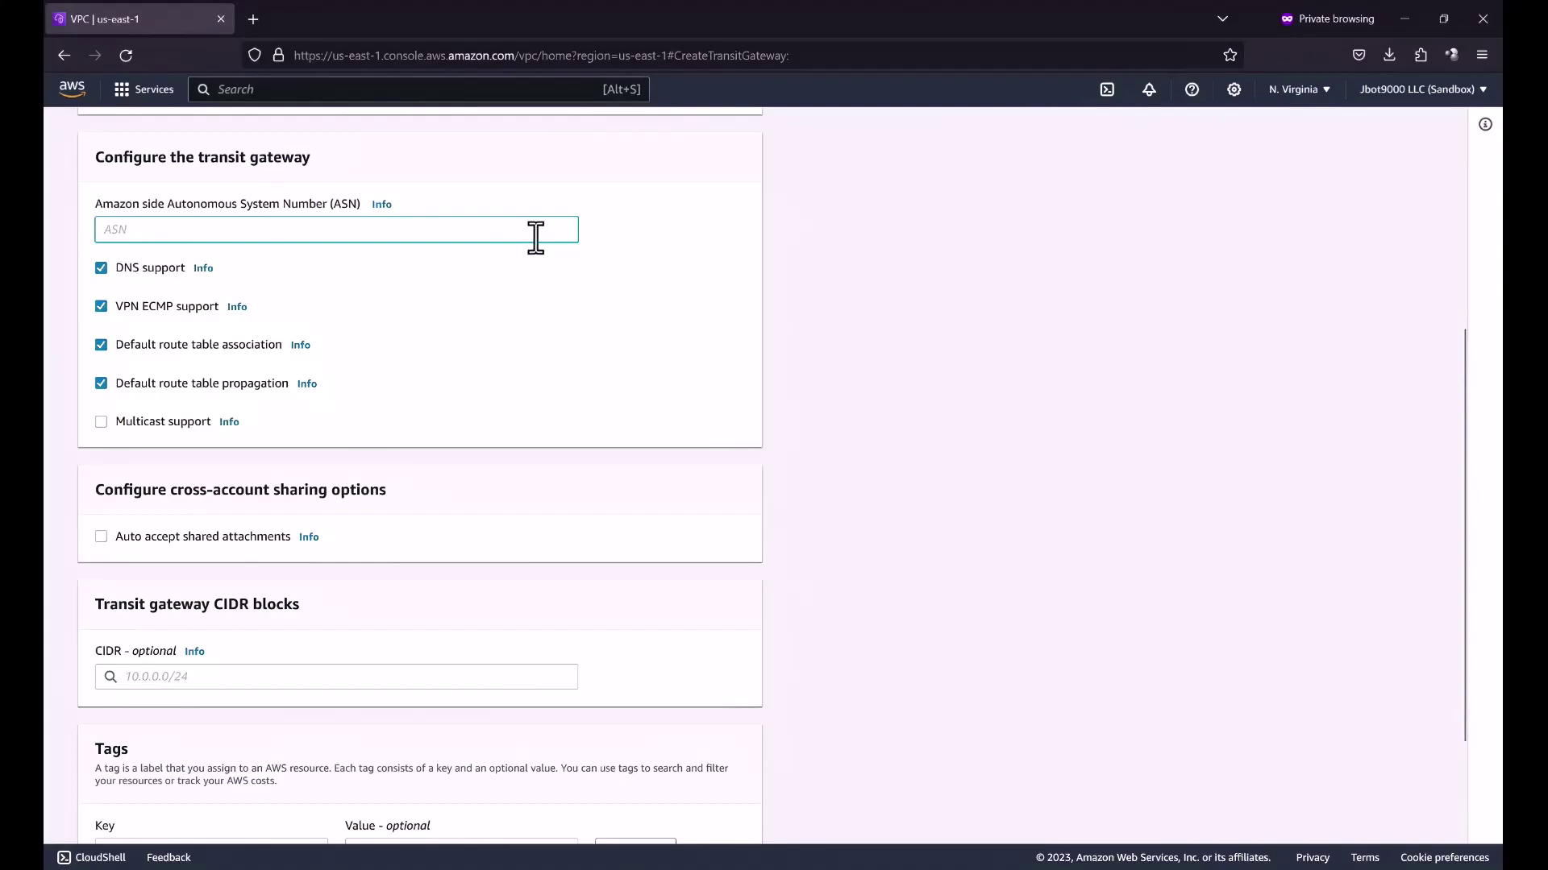
text(65000)
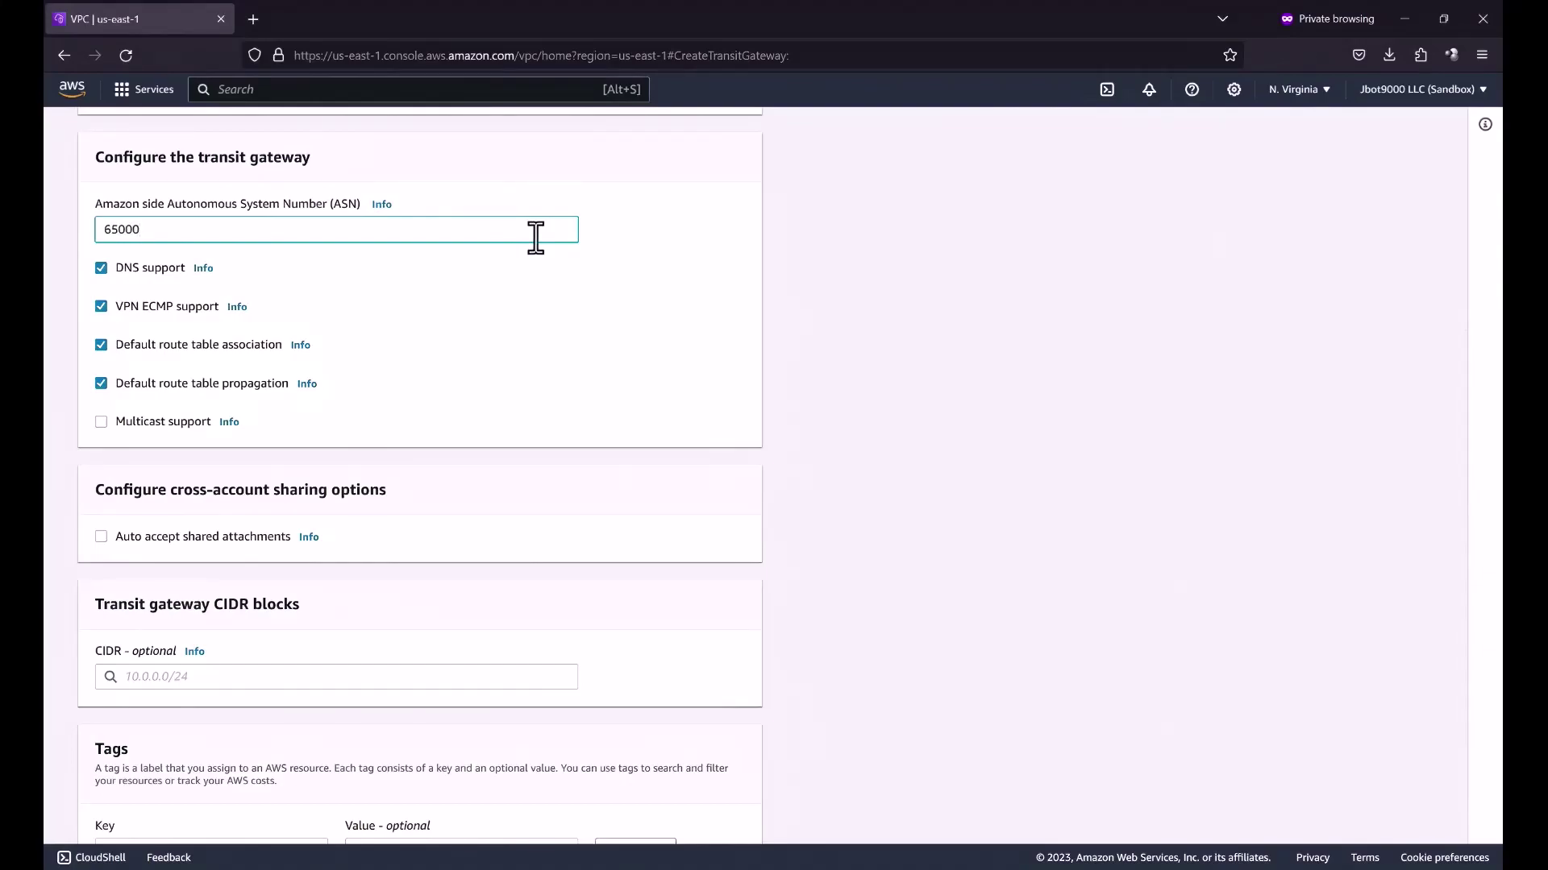
click(835, 289)
scroll(835, 289, down, 3)
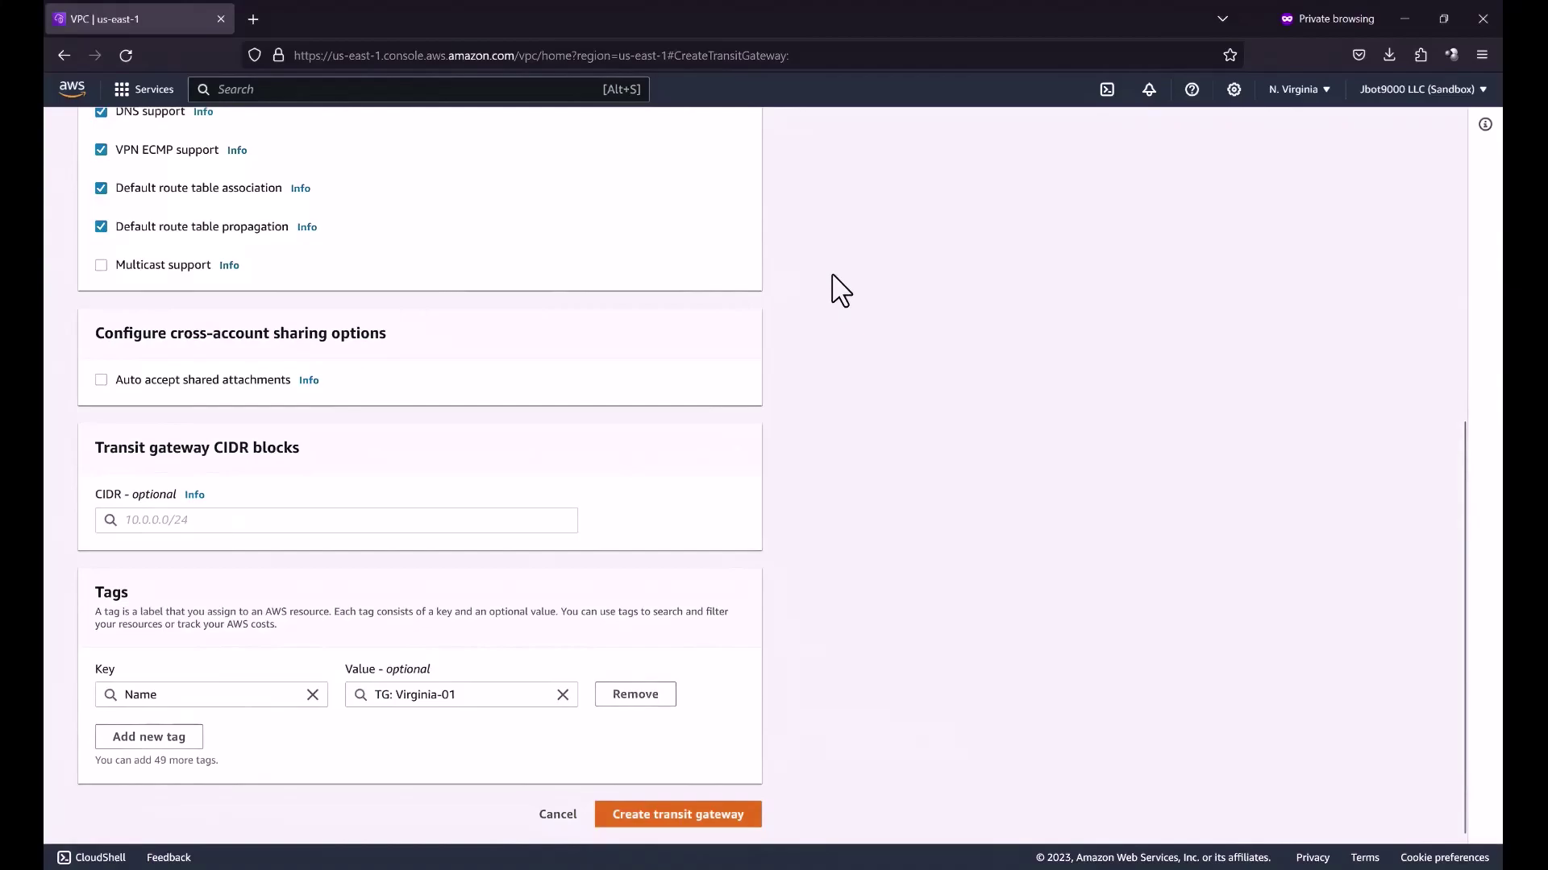
click(688, 817)
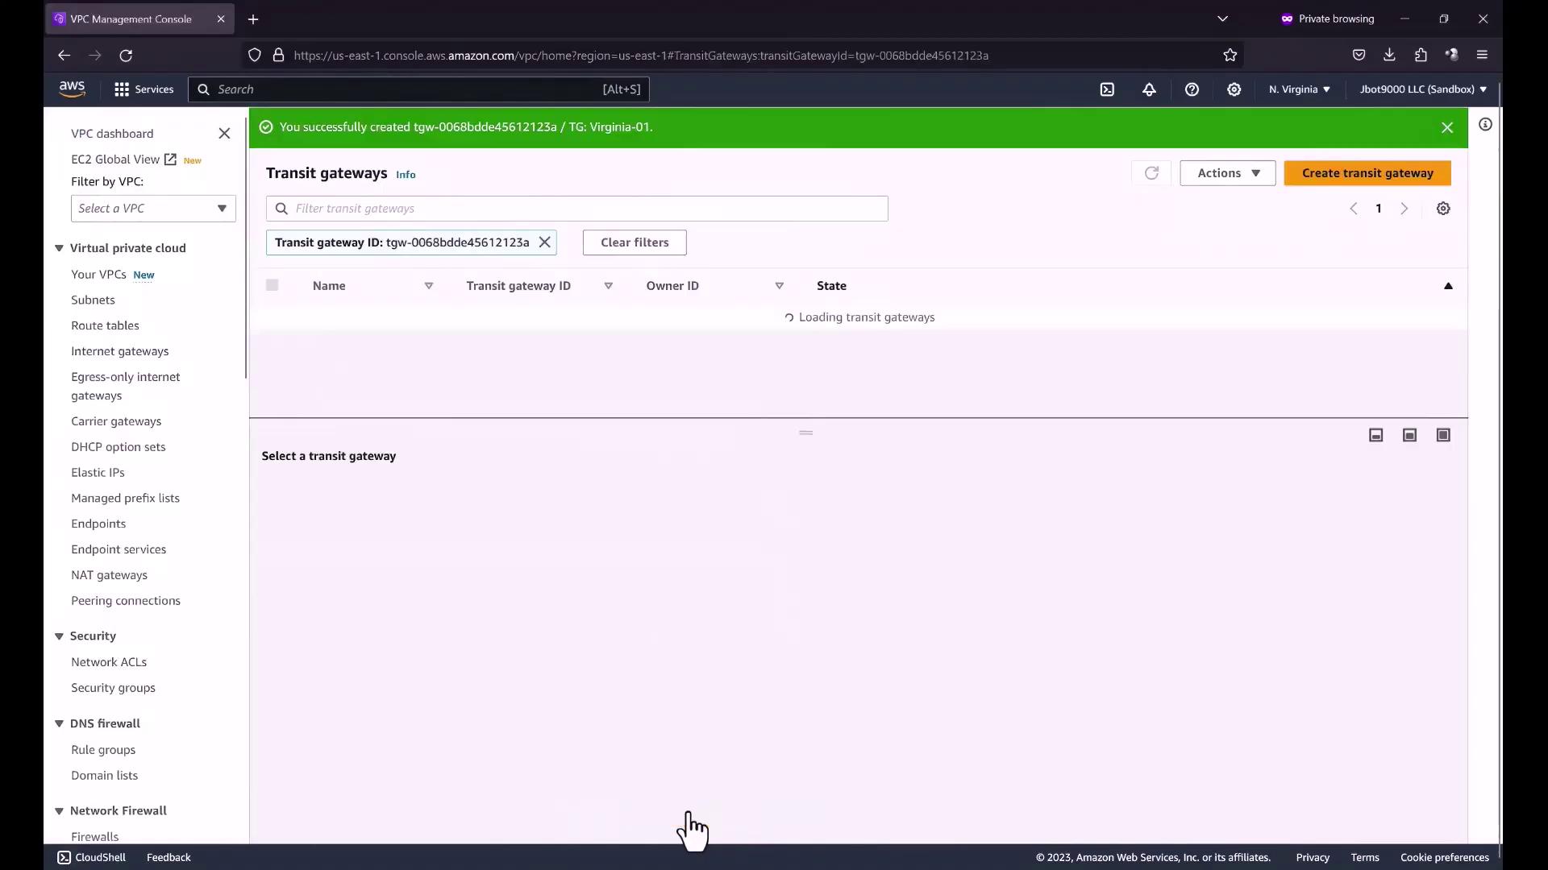
click(545, 243)
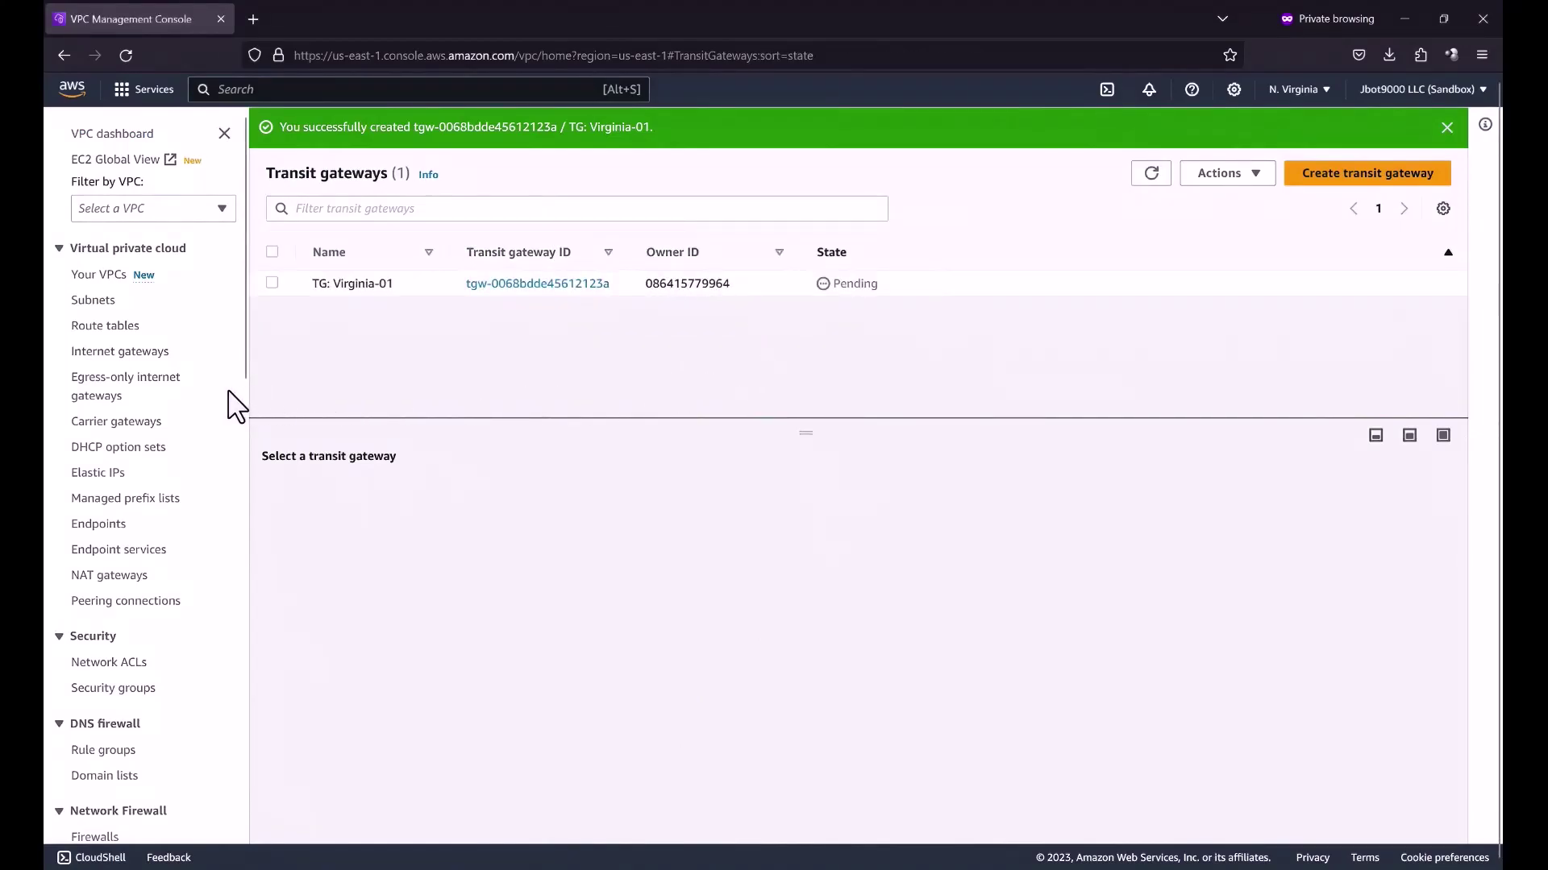
- Start a new customer gateway named "CG: Site-A" with BGP ASN 65001
scroll(229, 403, down, 6)
scroll(232, 404, down, 2)
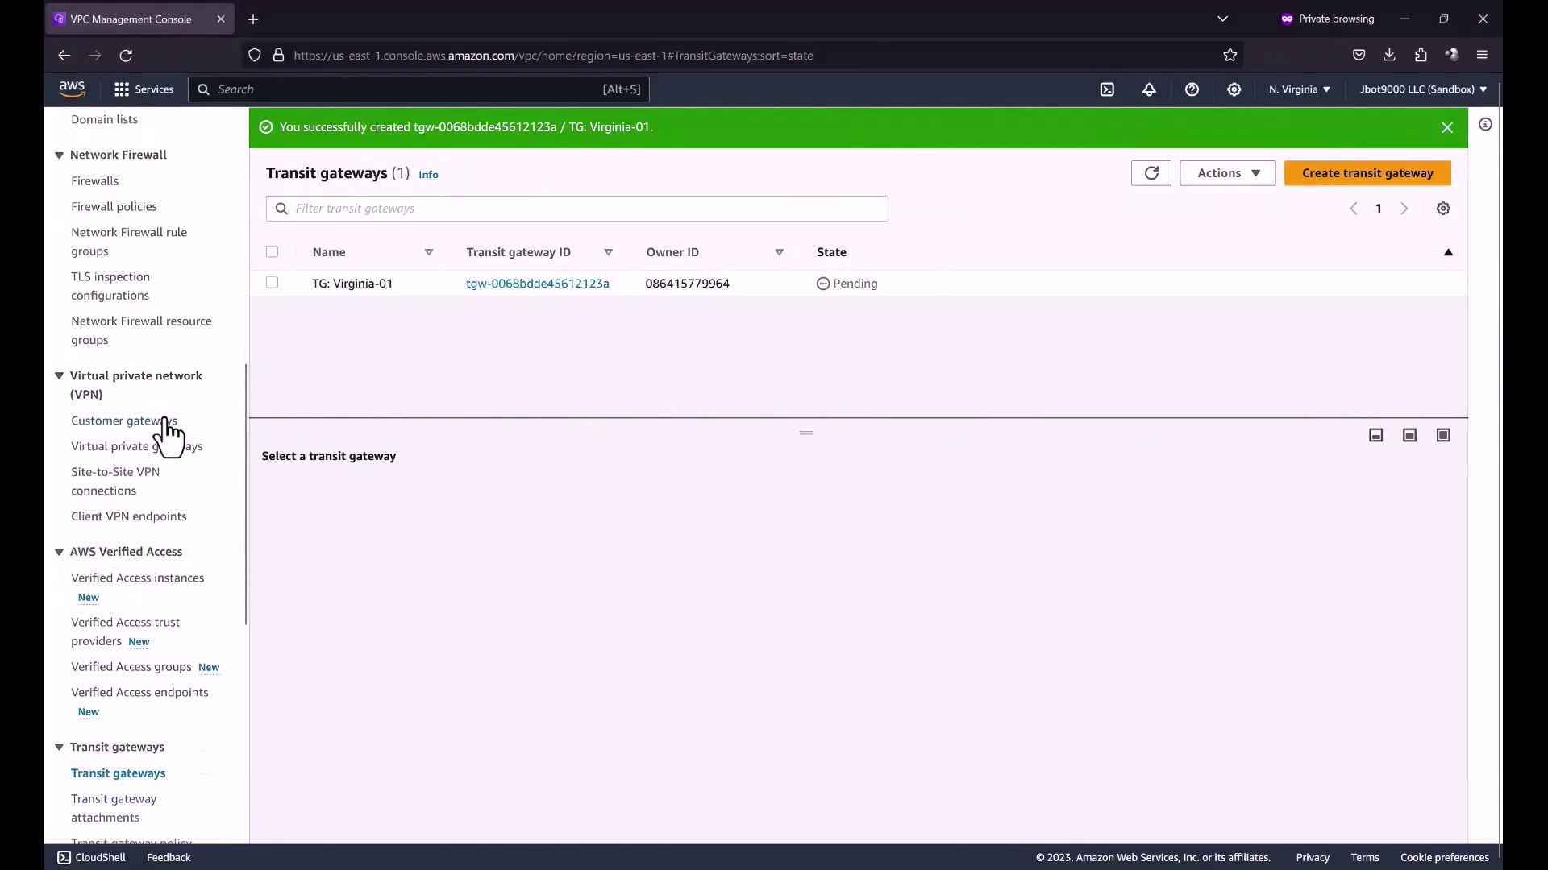
click(161, 423)
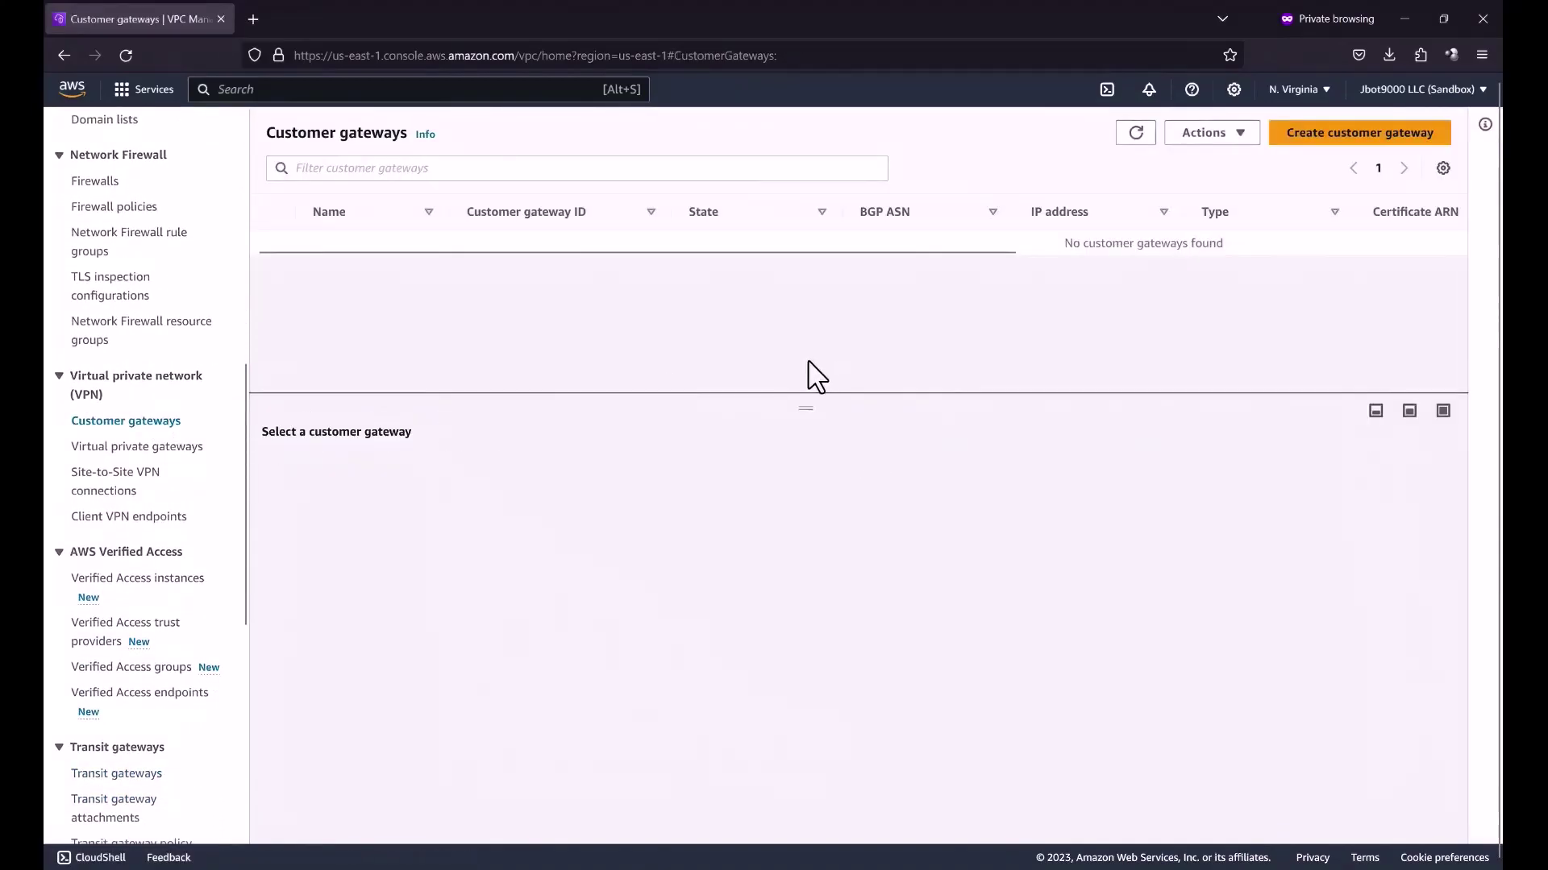
click(1303, 139)
click(469, 373)
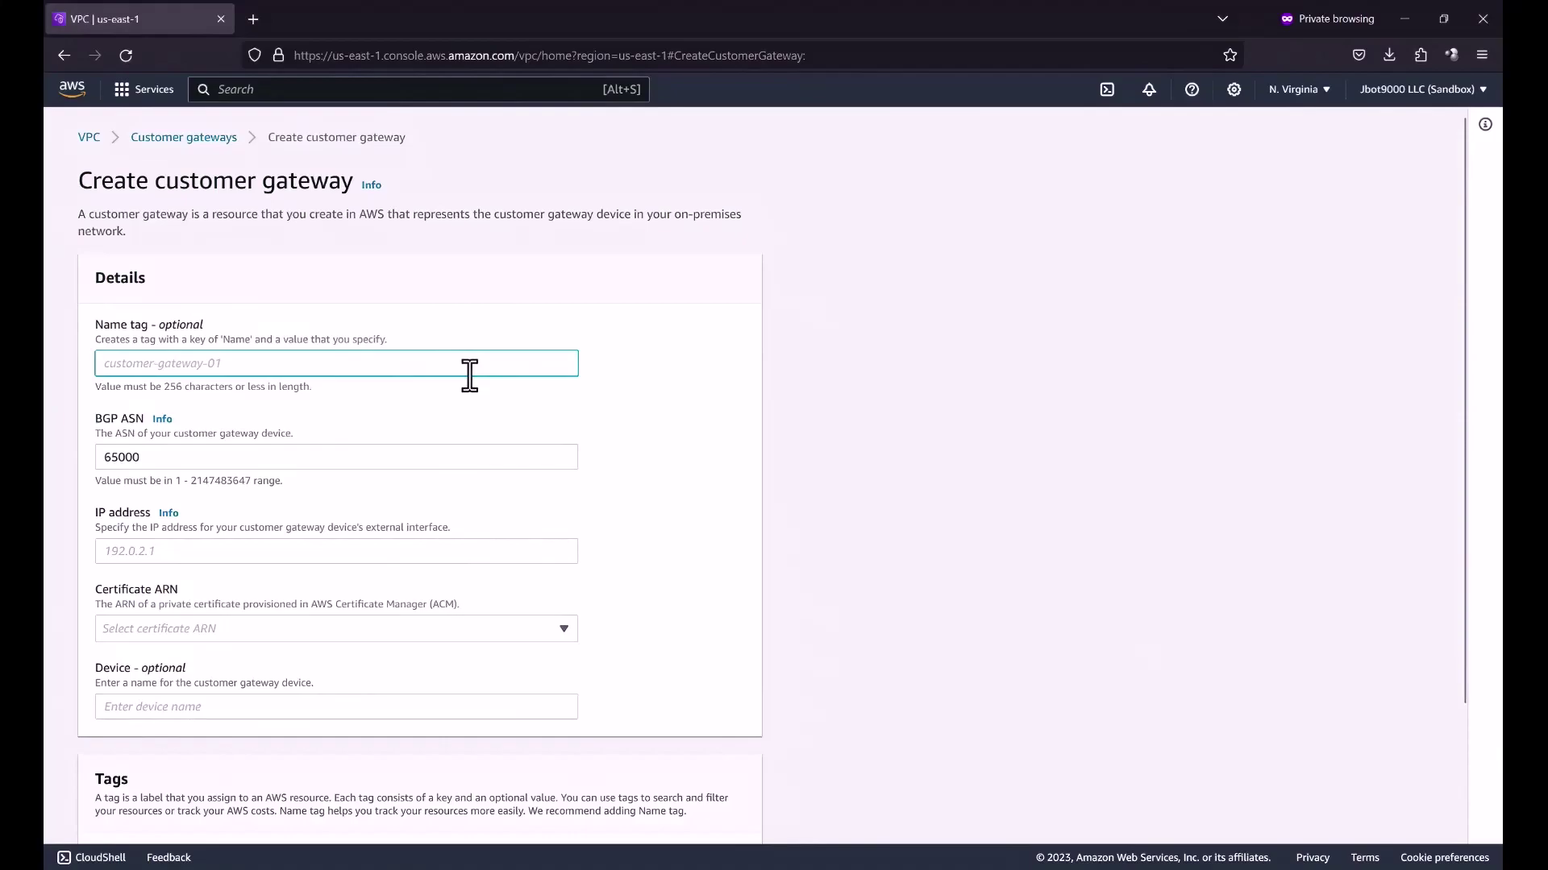
text(CG: Site-)
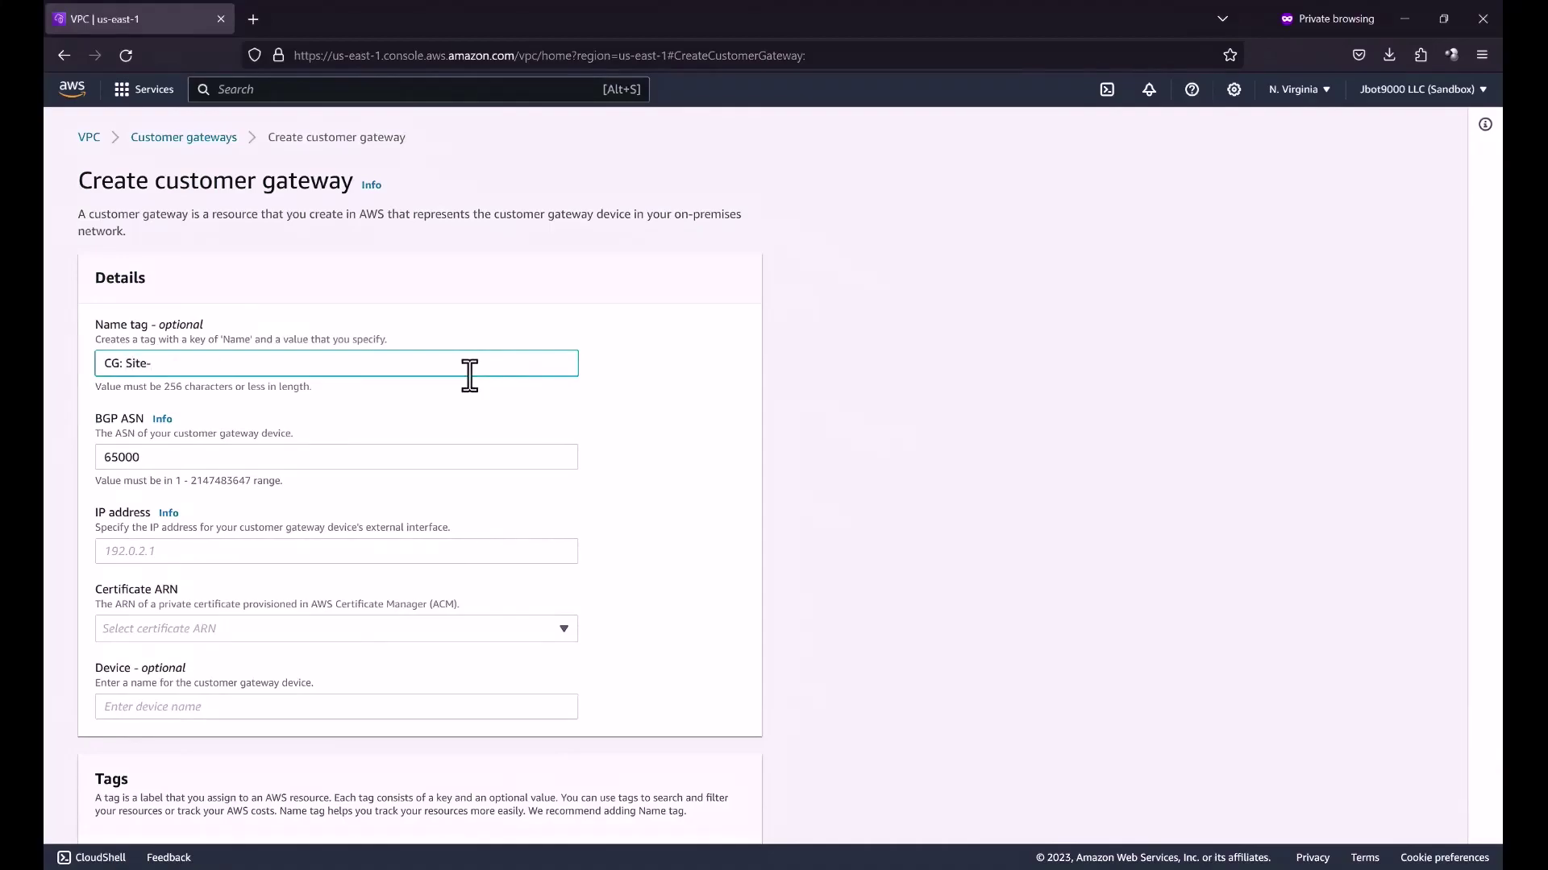
text(A)
click(473, 444)
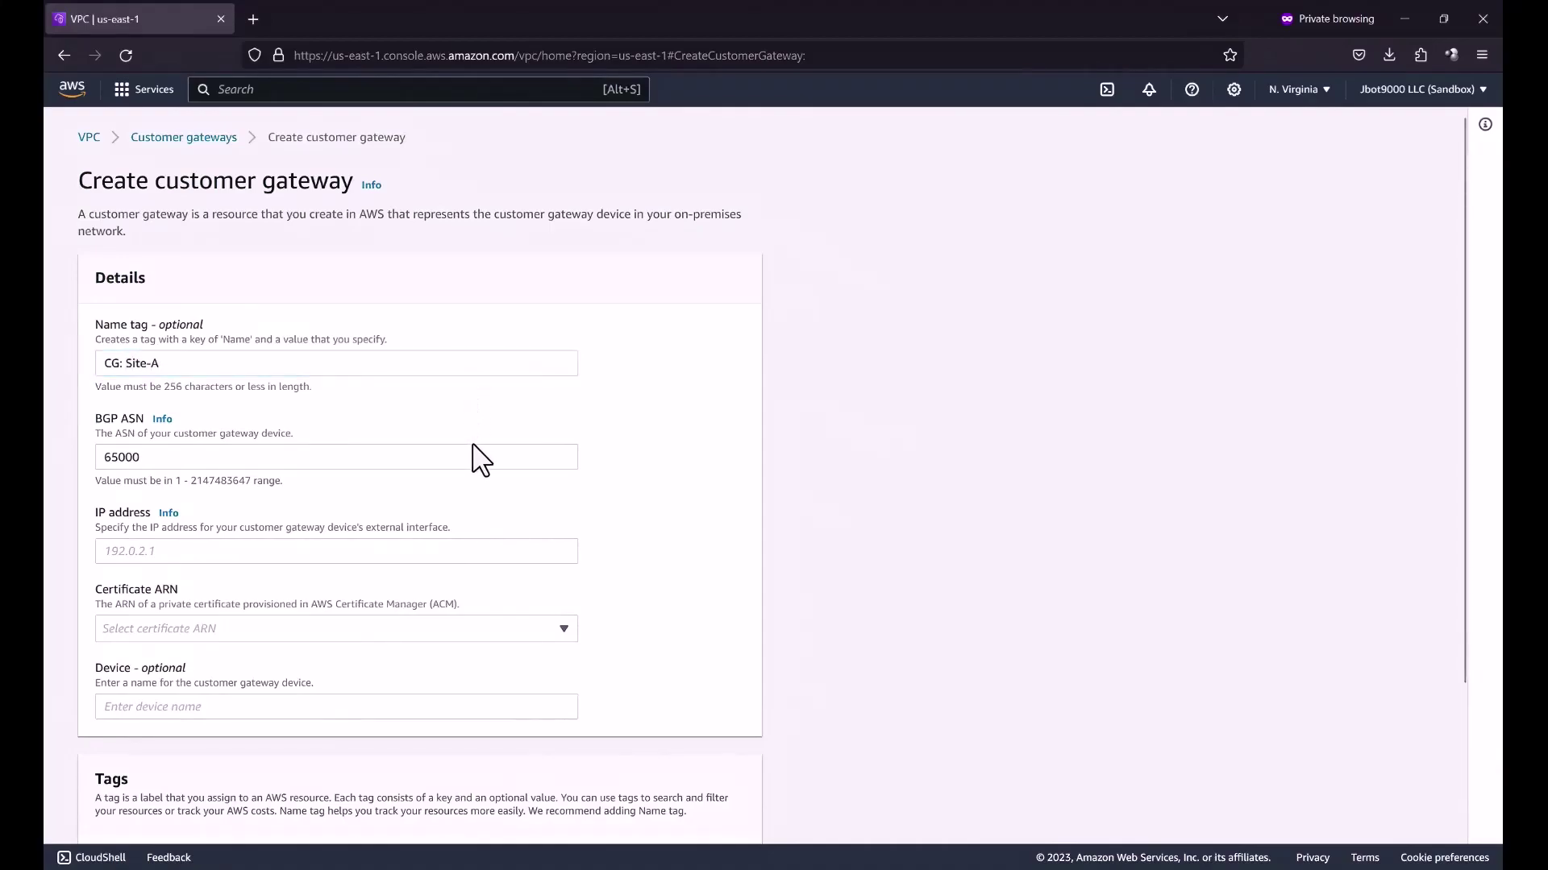
click(480, 456)
key(BackSpace)
text(1)
- Enter 63.44.112.147 as the customer gateway's IP address and create the gateway
click(804, 477)
scroll(803, 478, down, 1)
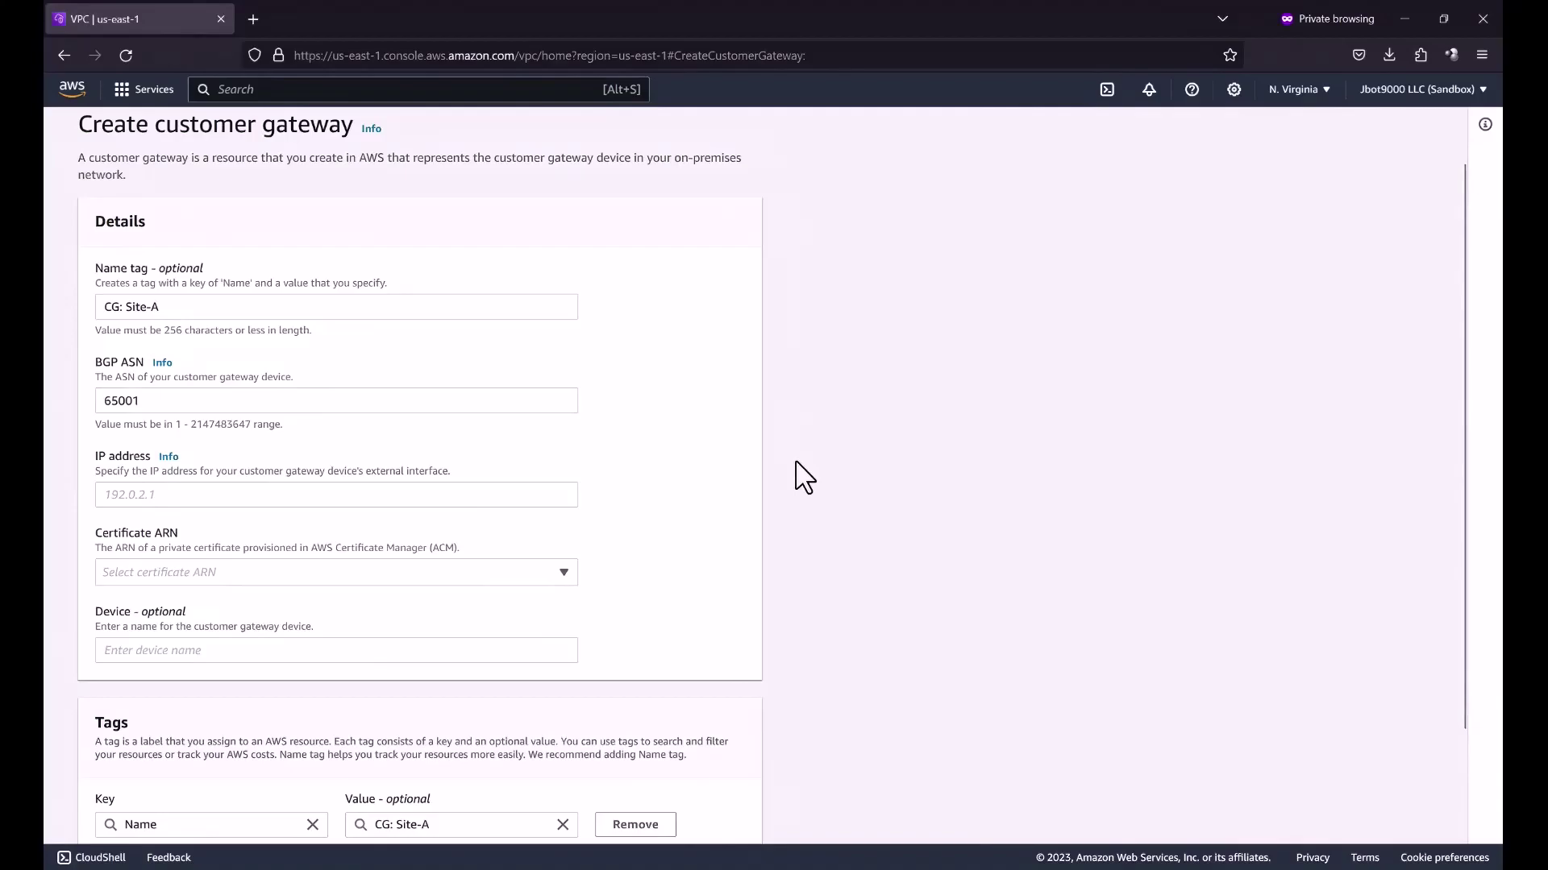
scroll(803, 478, down, 3)
scroll(803, 477, down, 1)
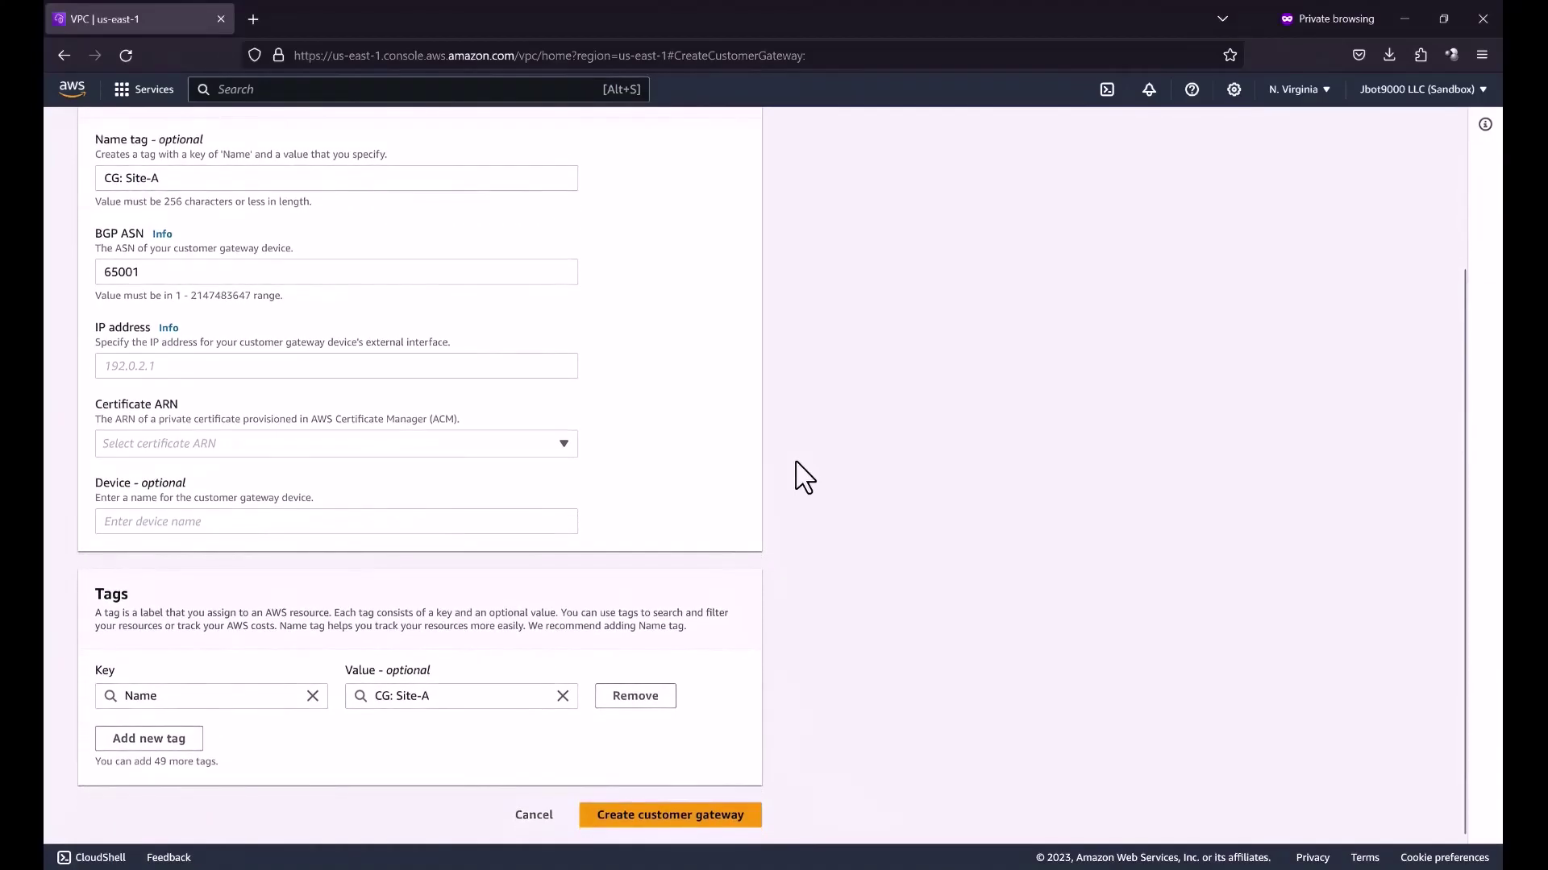
click(547, 368)
key(ctrl+v)
click(810, 381)
click(686, 815)
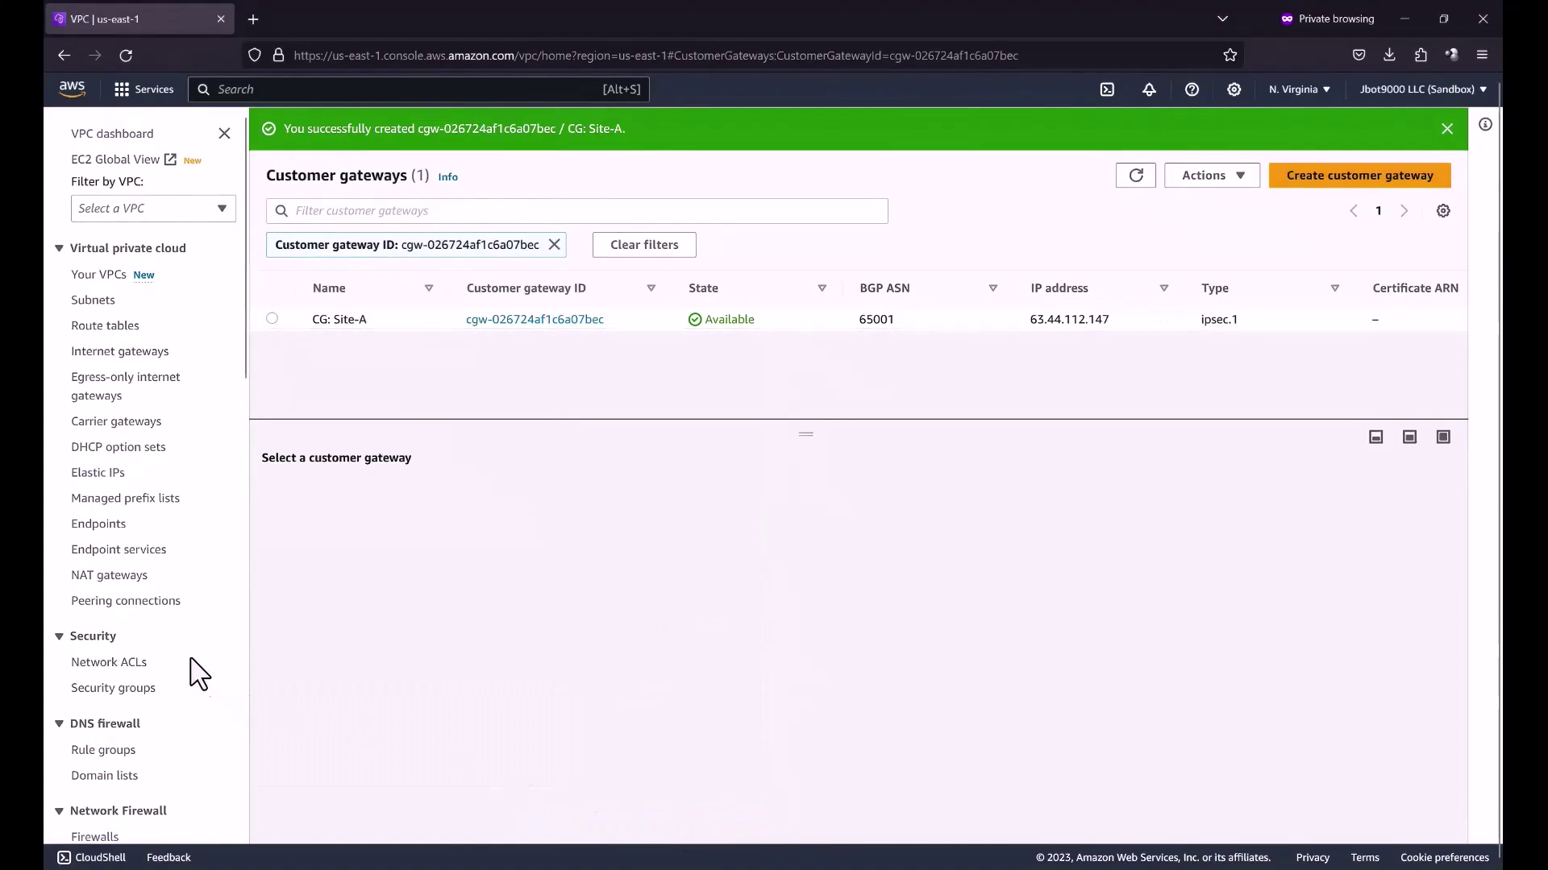
- Start a new Site-to-Site VPN connection named "Dynamic-VPN-Site-A" that targets the transit gateway TG: Virginia-01
scroll(199, 674, down, 4)
scroll(199, 674, down, 9)
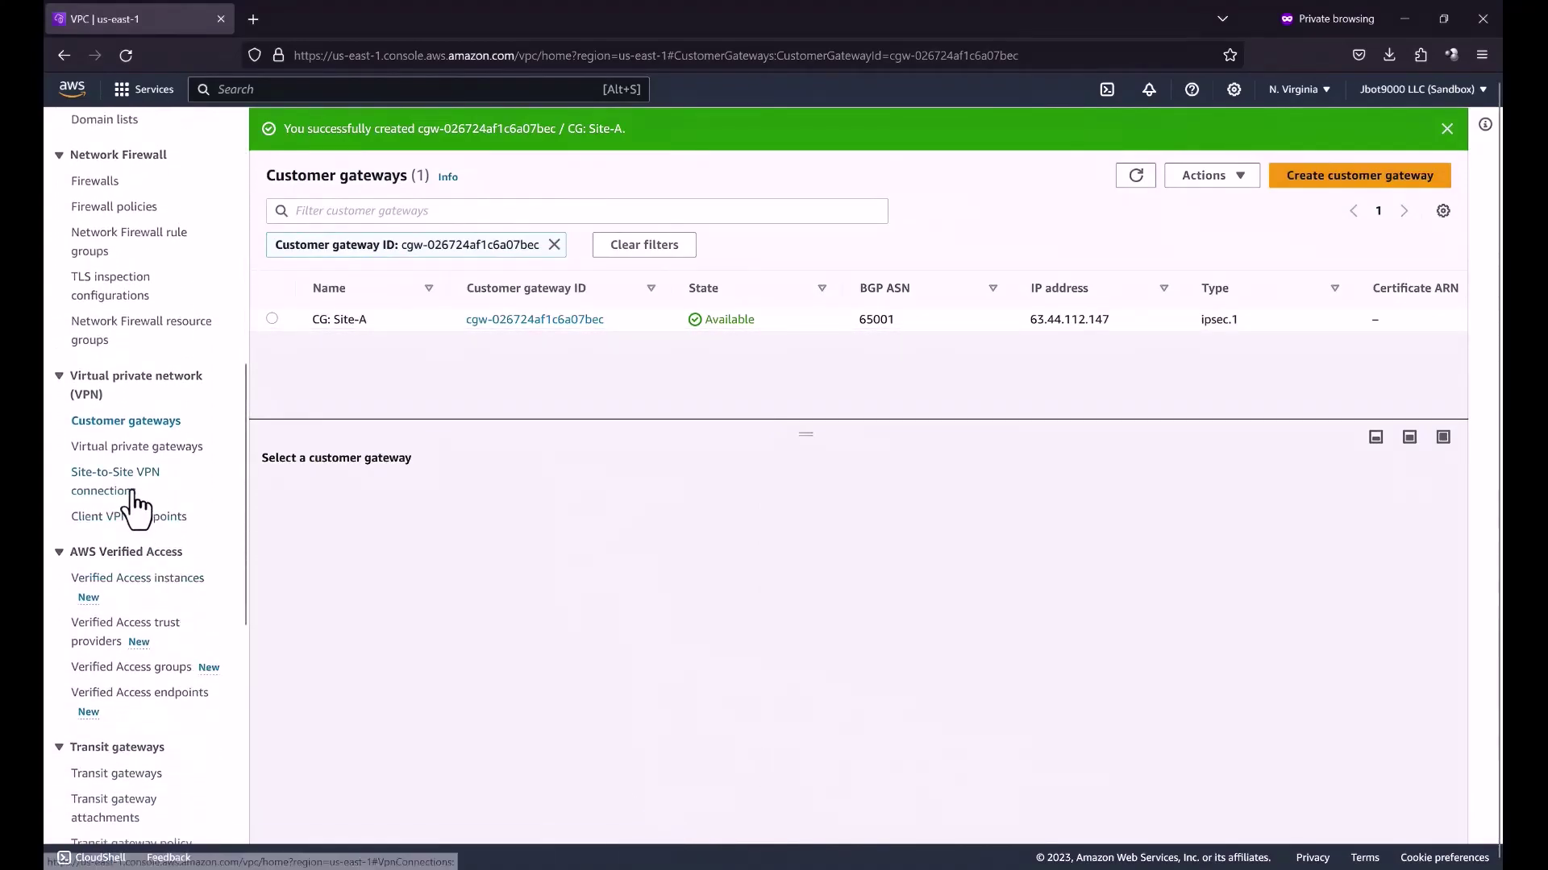
click(133, 484)
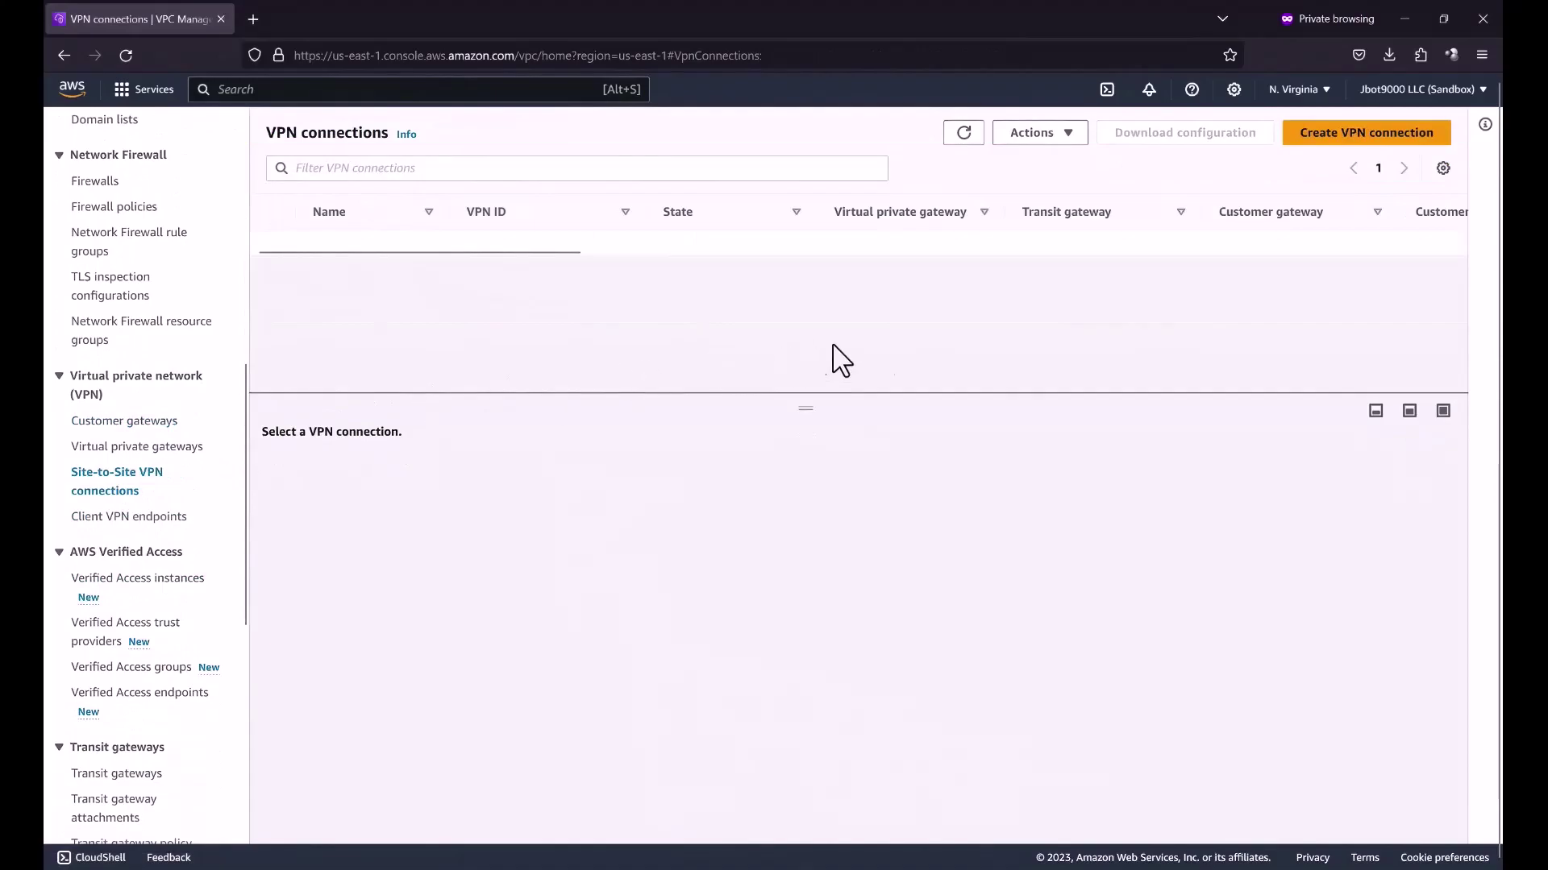
click(1314, 137)
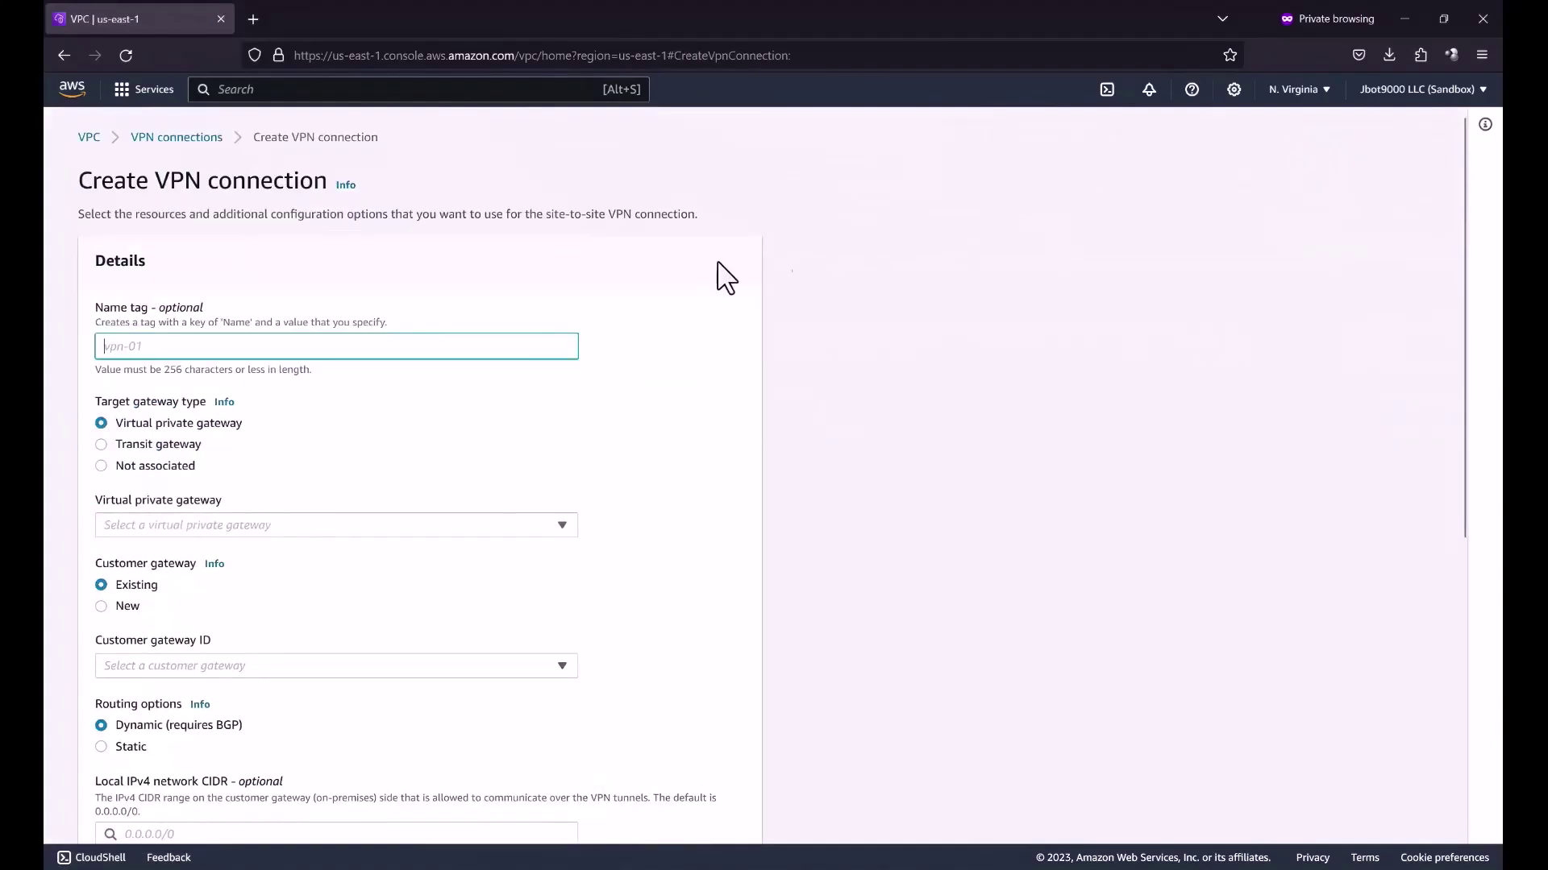
text(Dynamic-VPN-Site-A)
click(100, 444)
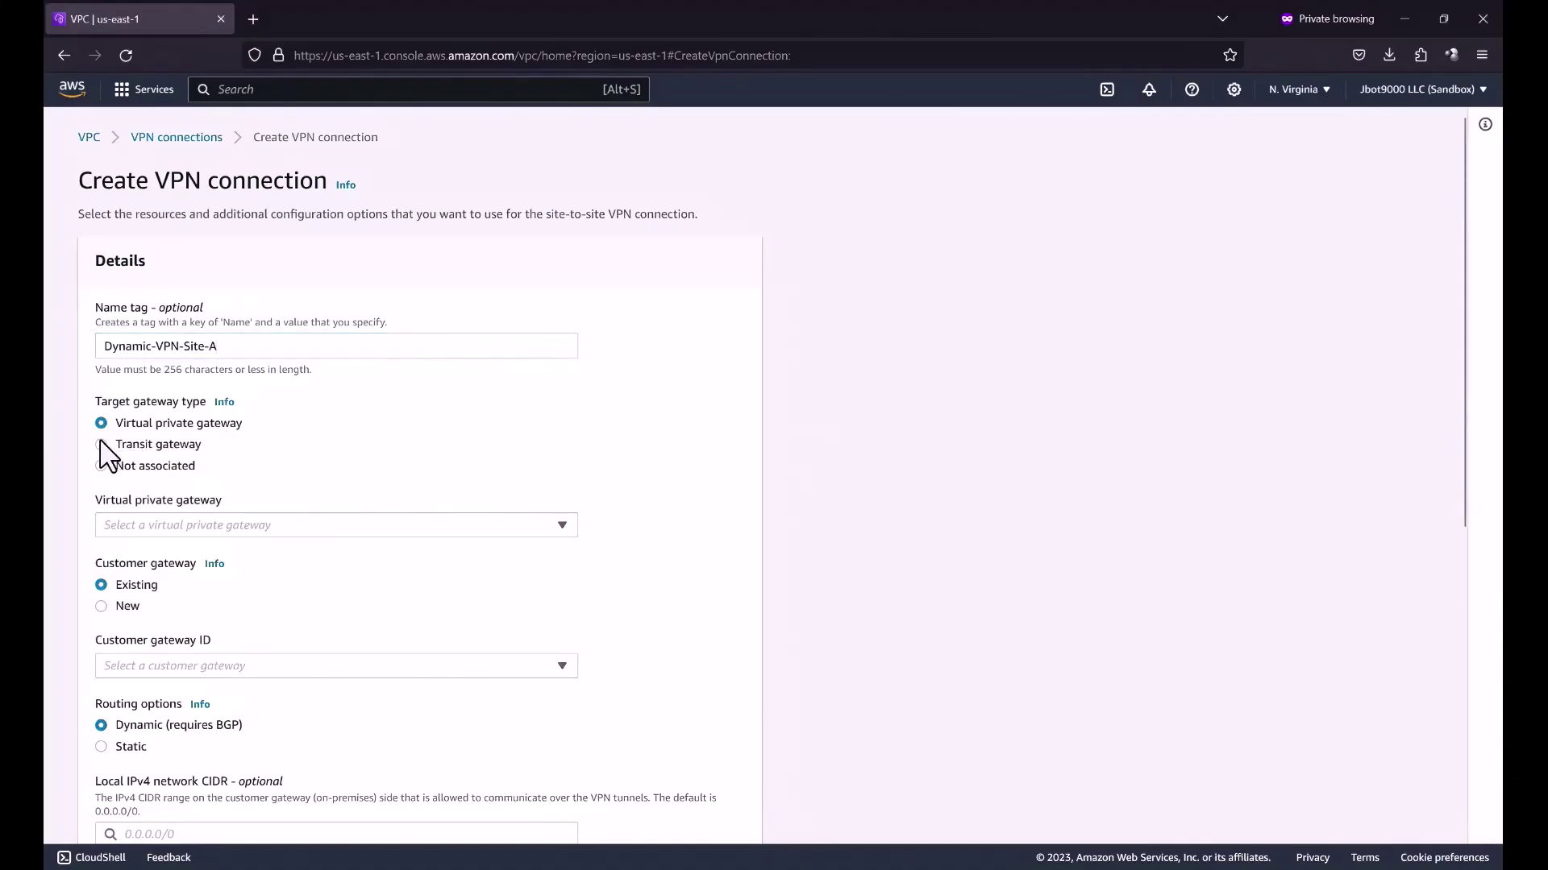
click(549, 528)
click(520, 584)
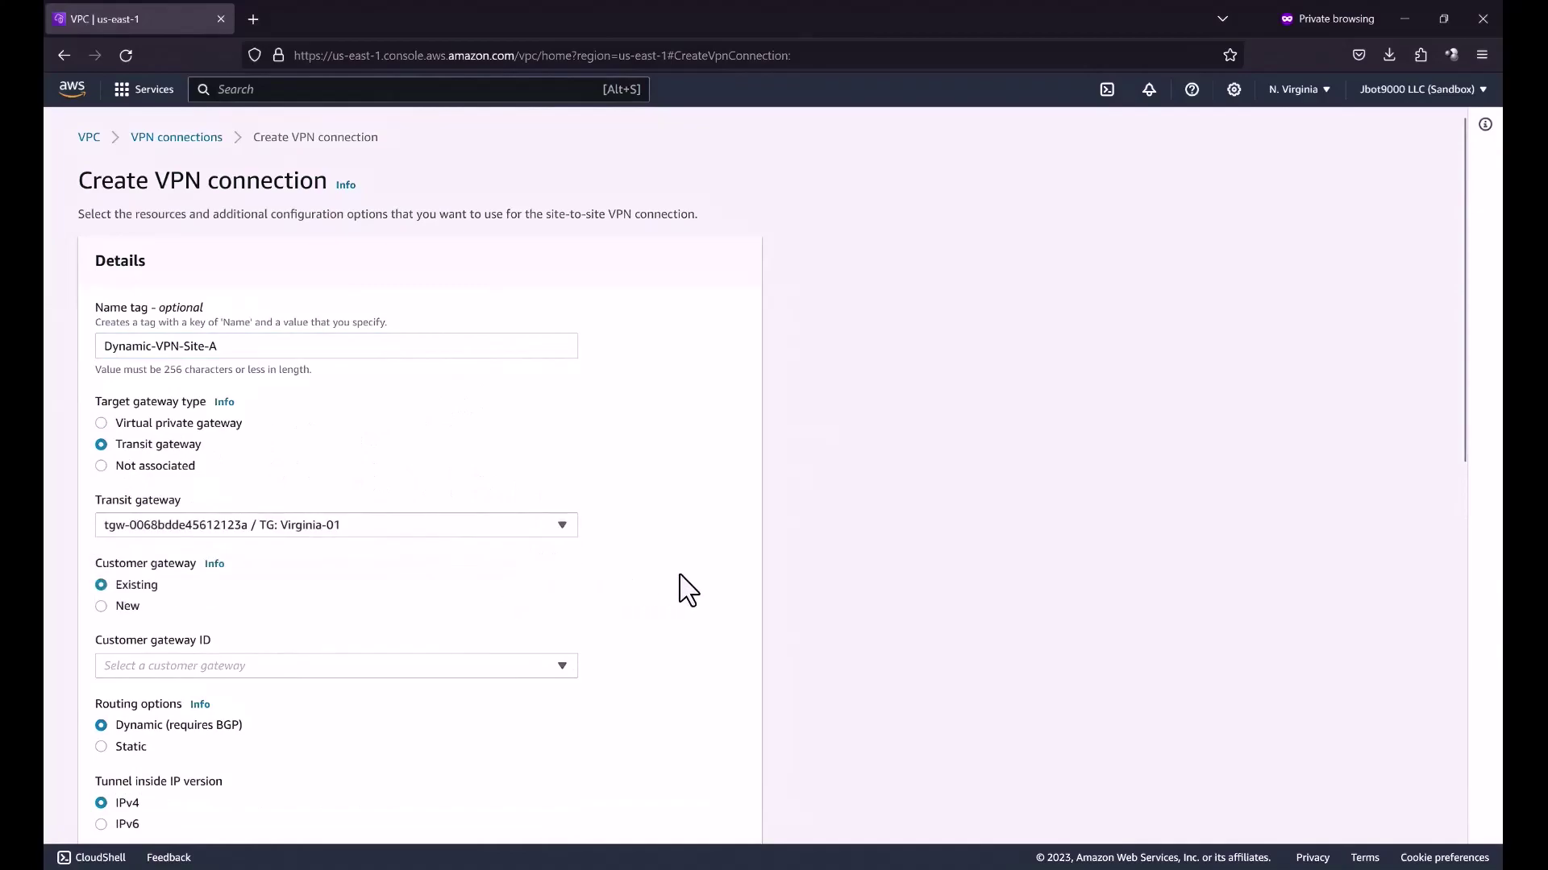
- Assign the customer gateway CG: Site-A to the VPN connection, enable acceleration, and create the connection
scroll(681, 588, down, 3)
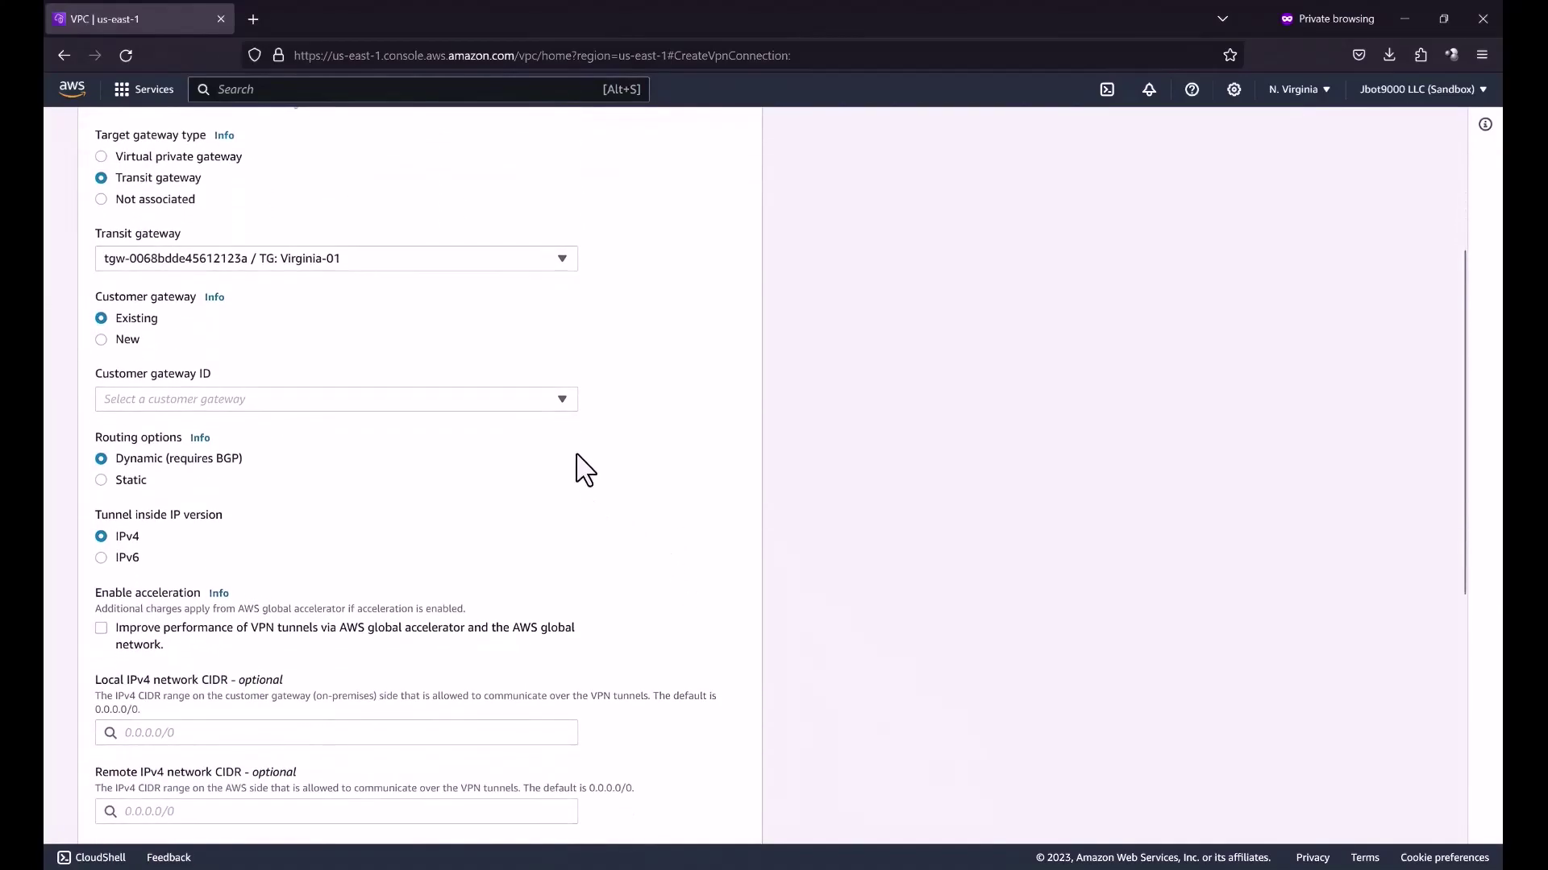
click(560, 401)
click(536, 459)
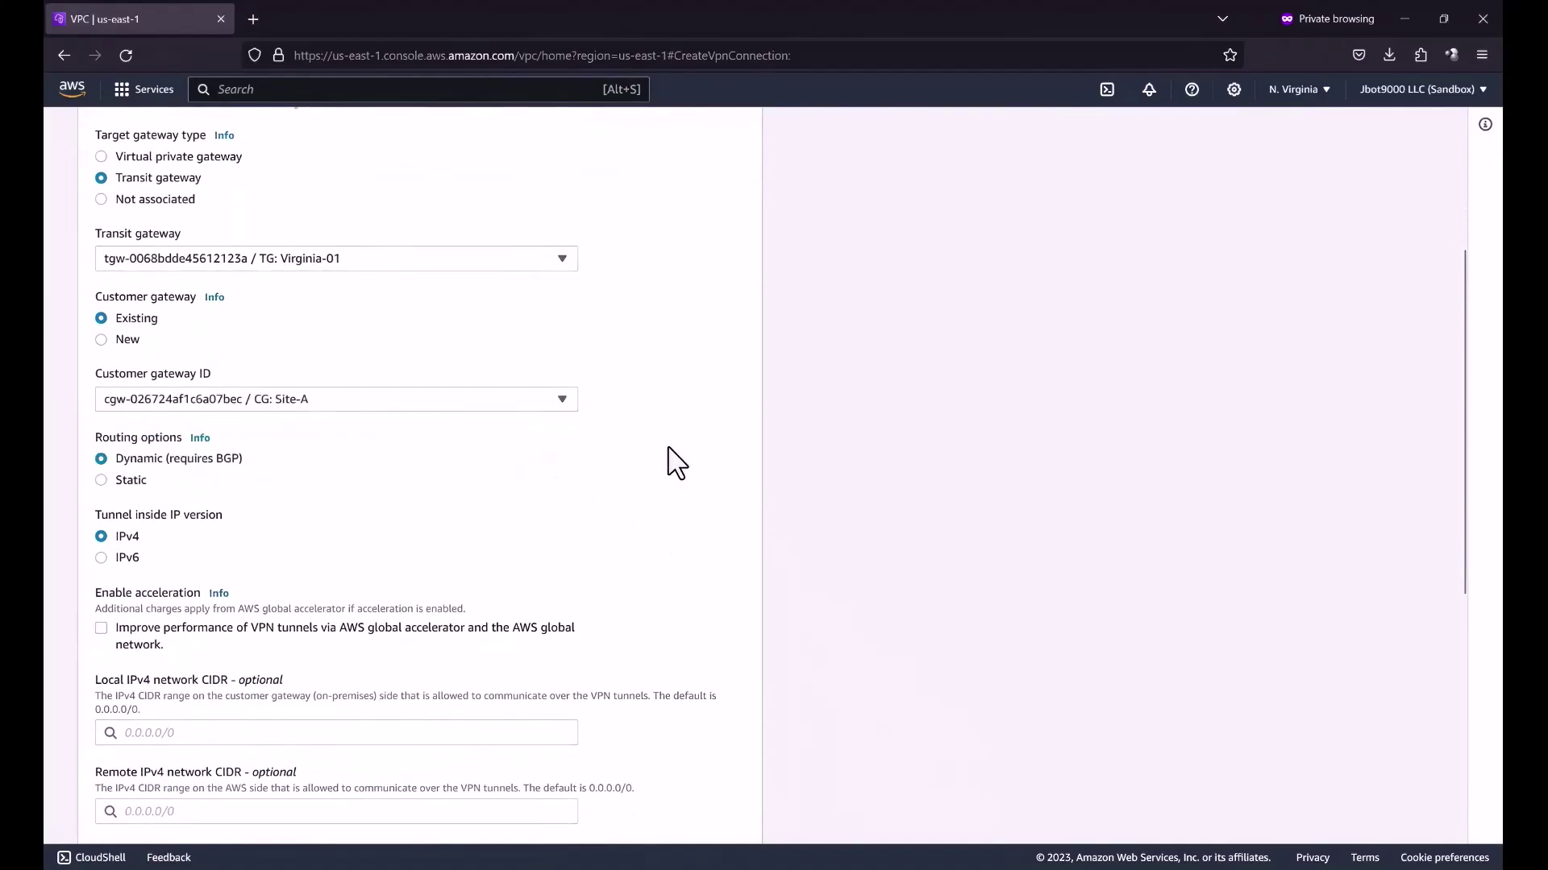
scroll(668, 449, down, 3)
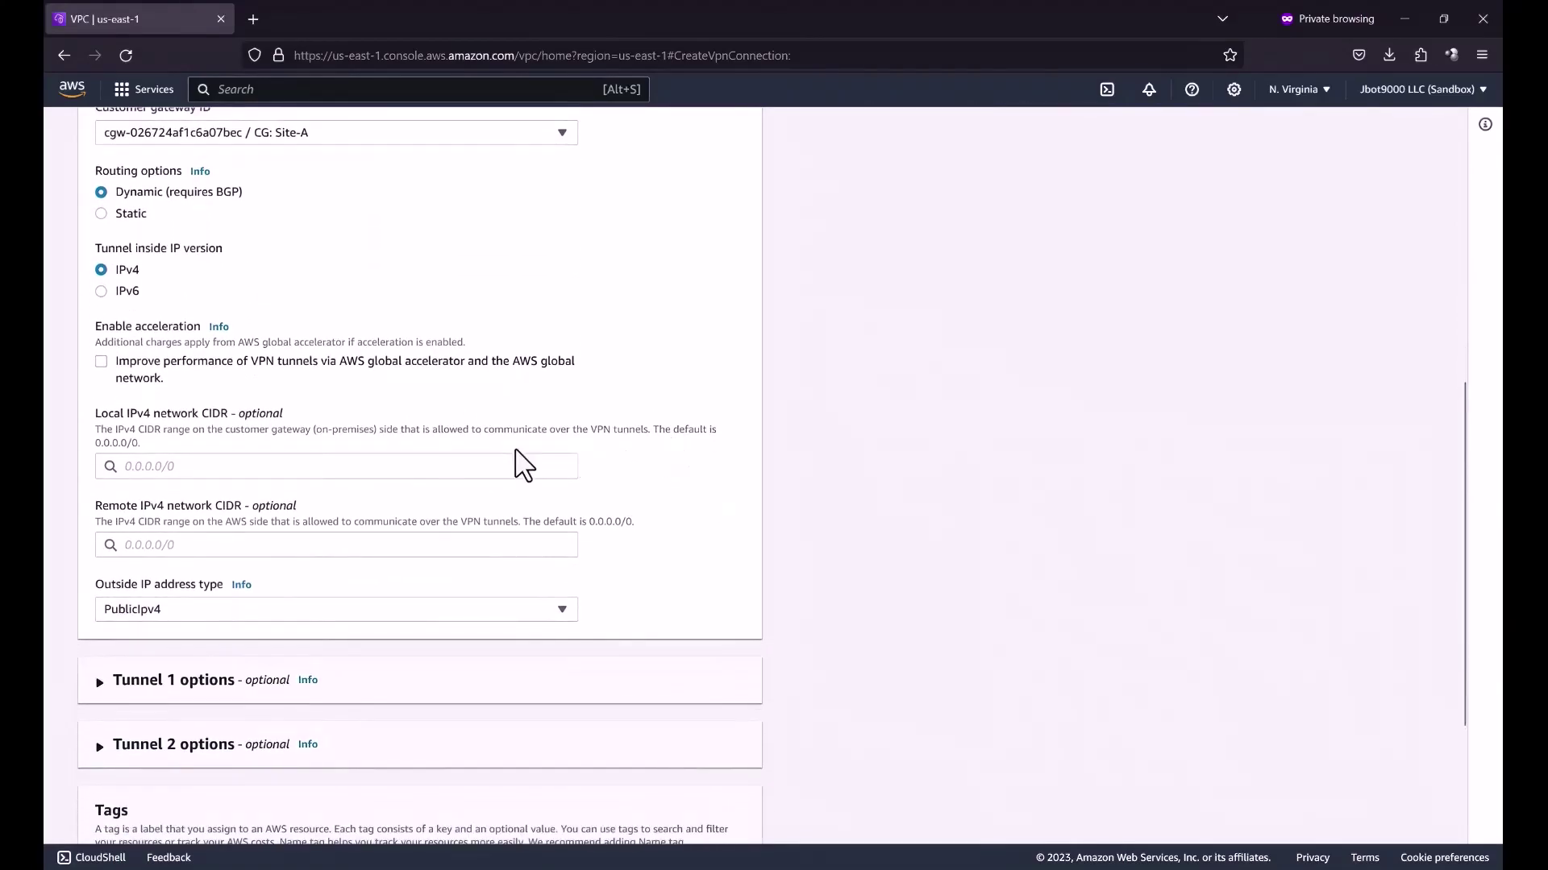
click(101, 362)
scroll(812, 407, down, 3)
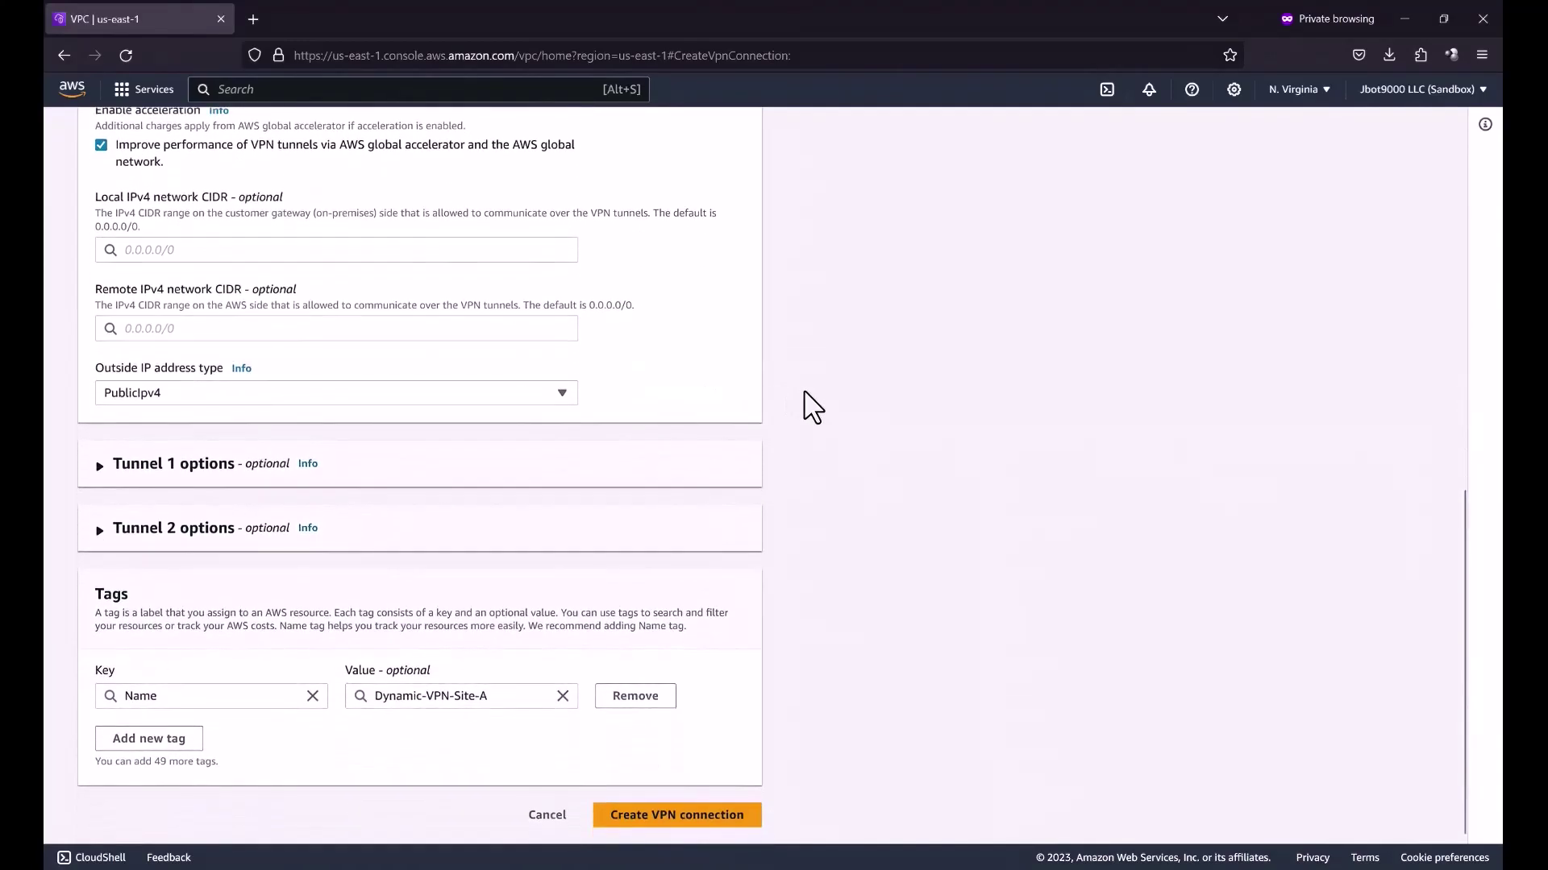
click(685, 815)
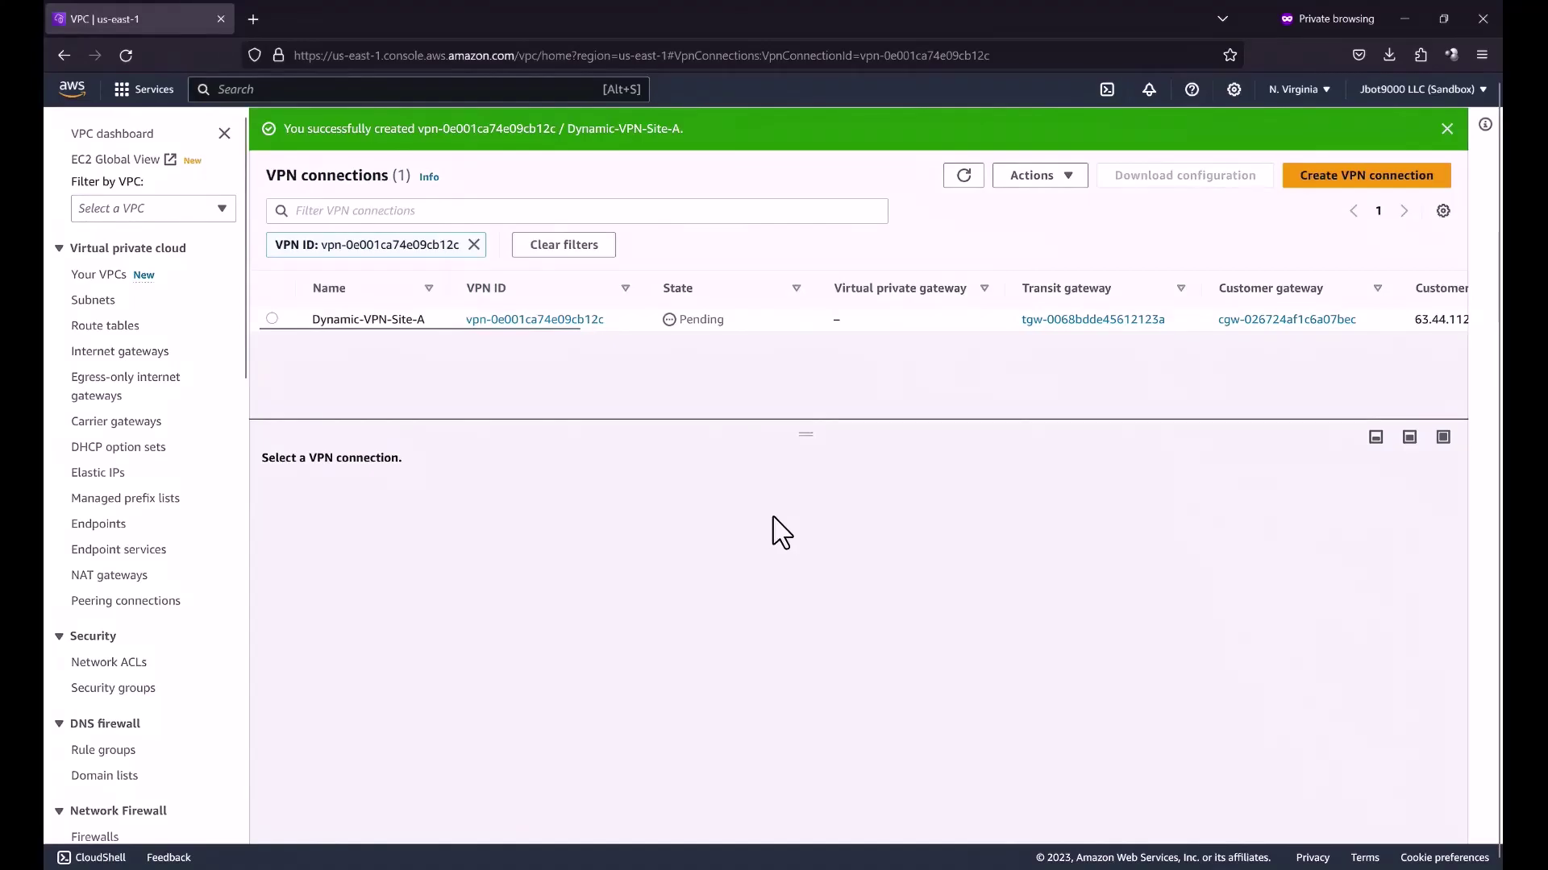
- Name the VPN connection's transit gateway attachment "Dynamic-VPN-Site-A"
scroll(214, 511, down, 5)
double_click(348, 317)
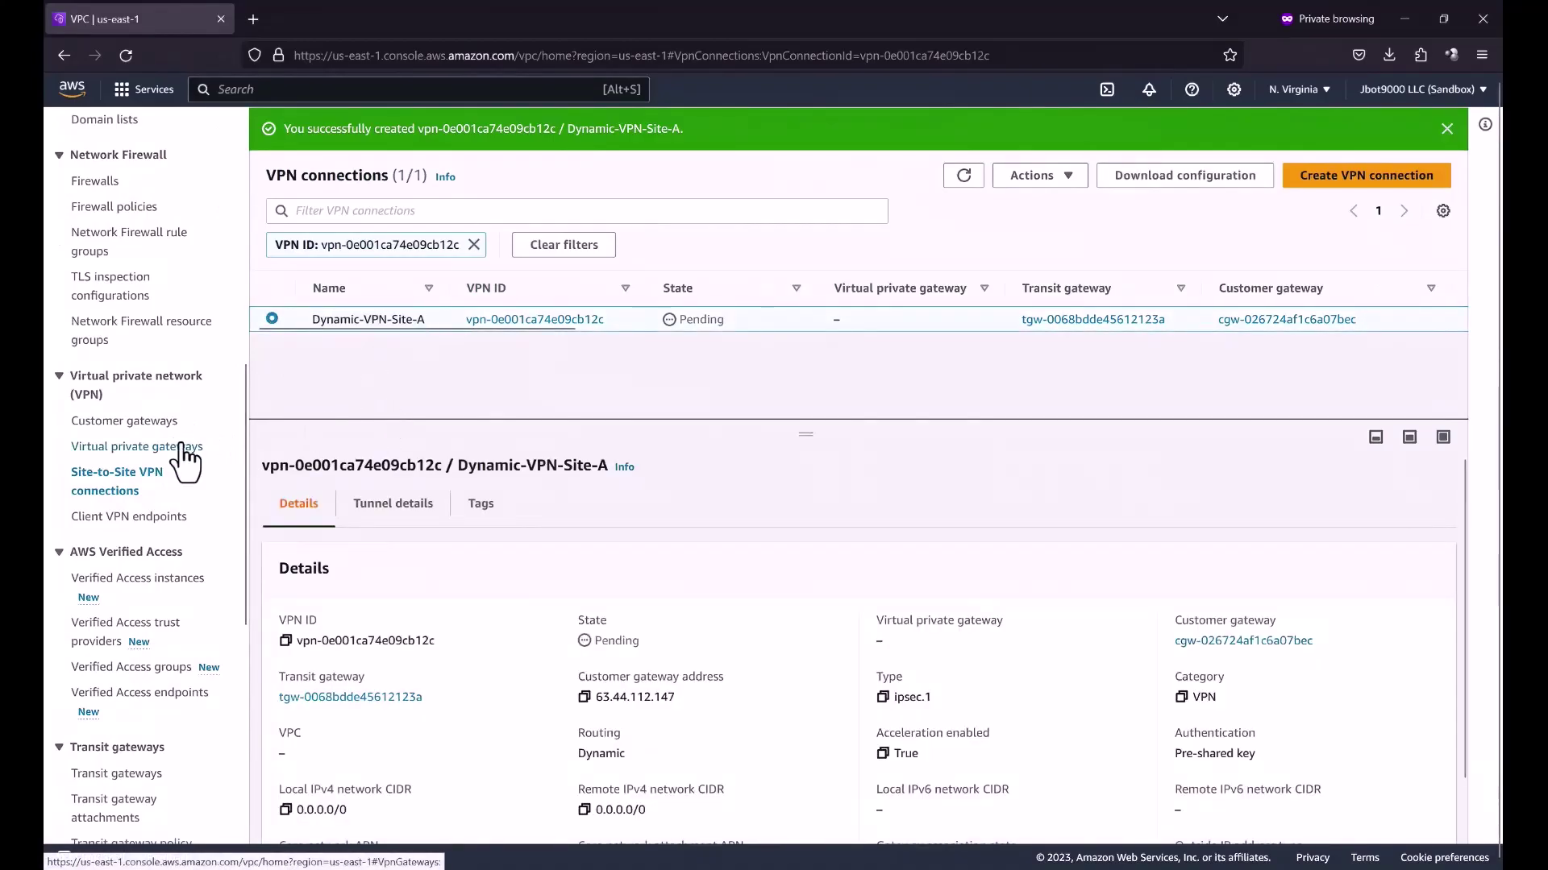
scroll(184, 454, down, 5)
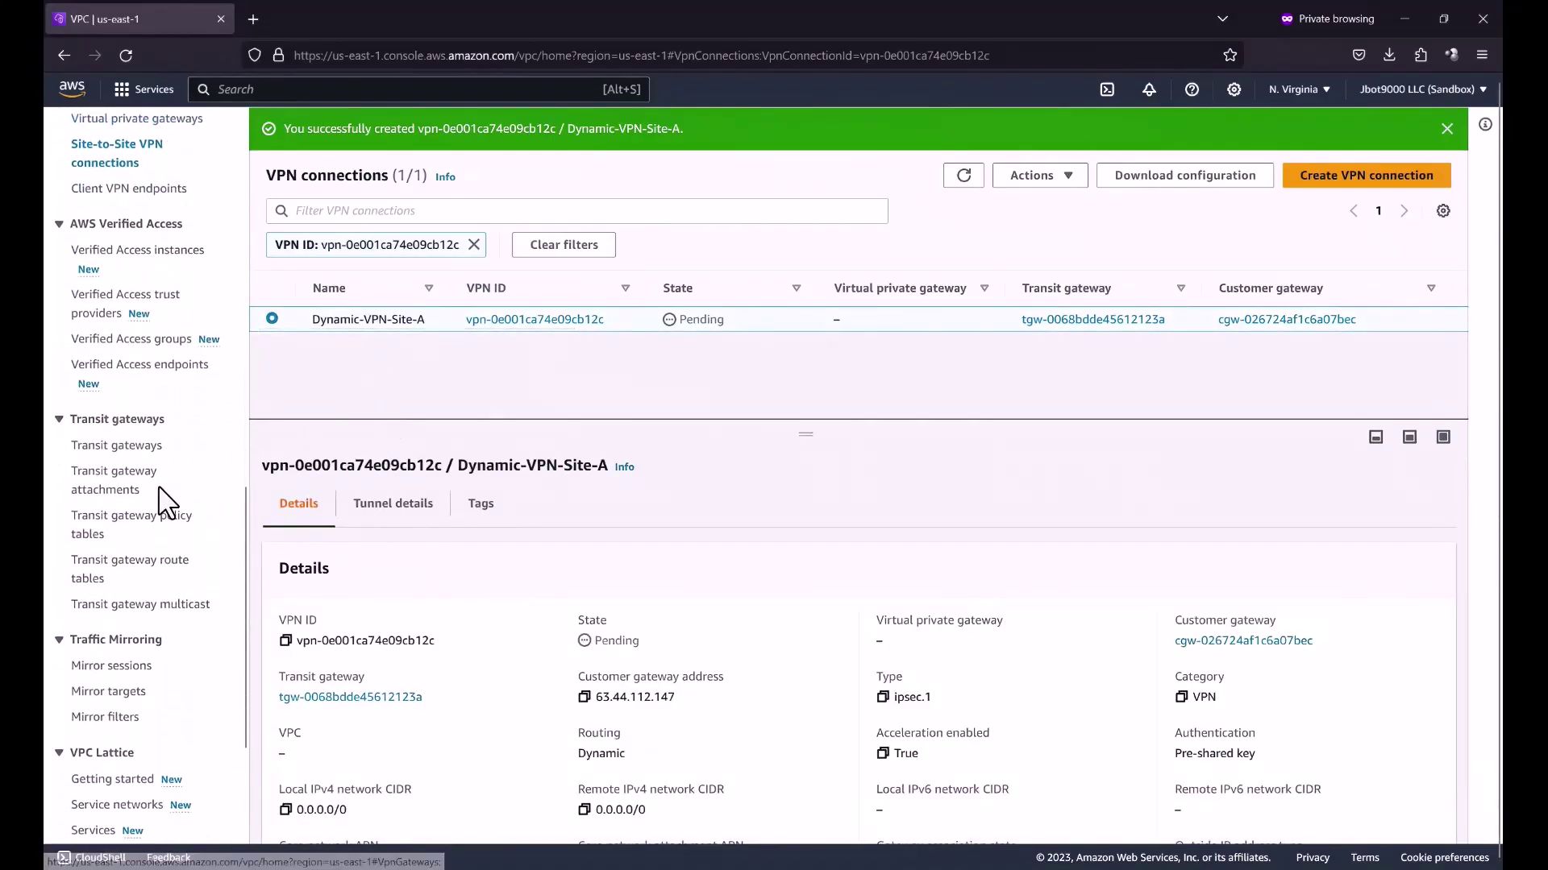
click(135, 489)
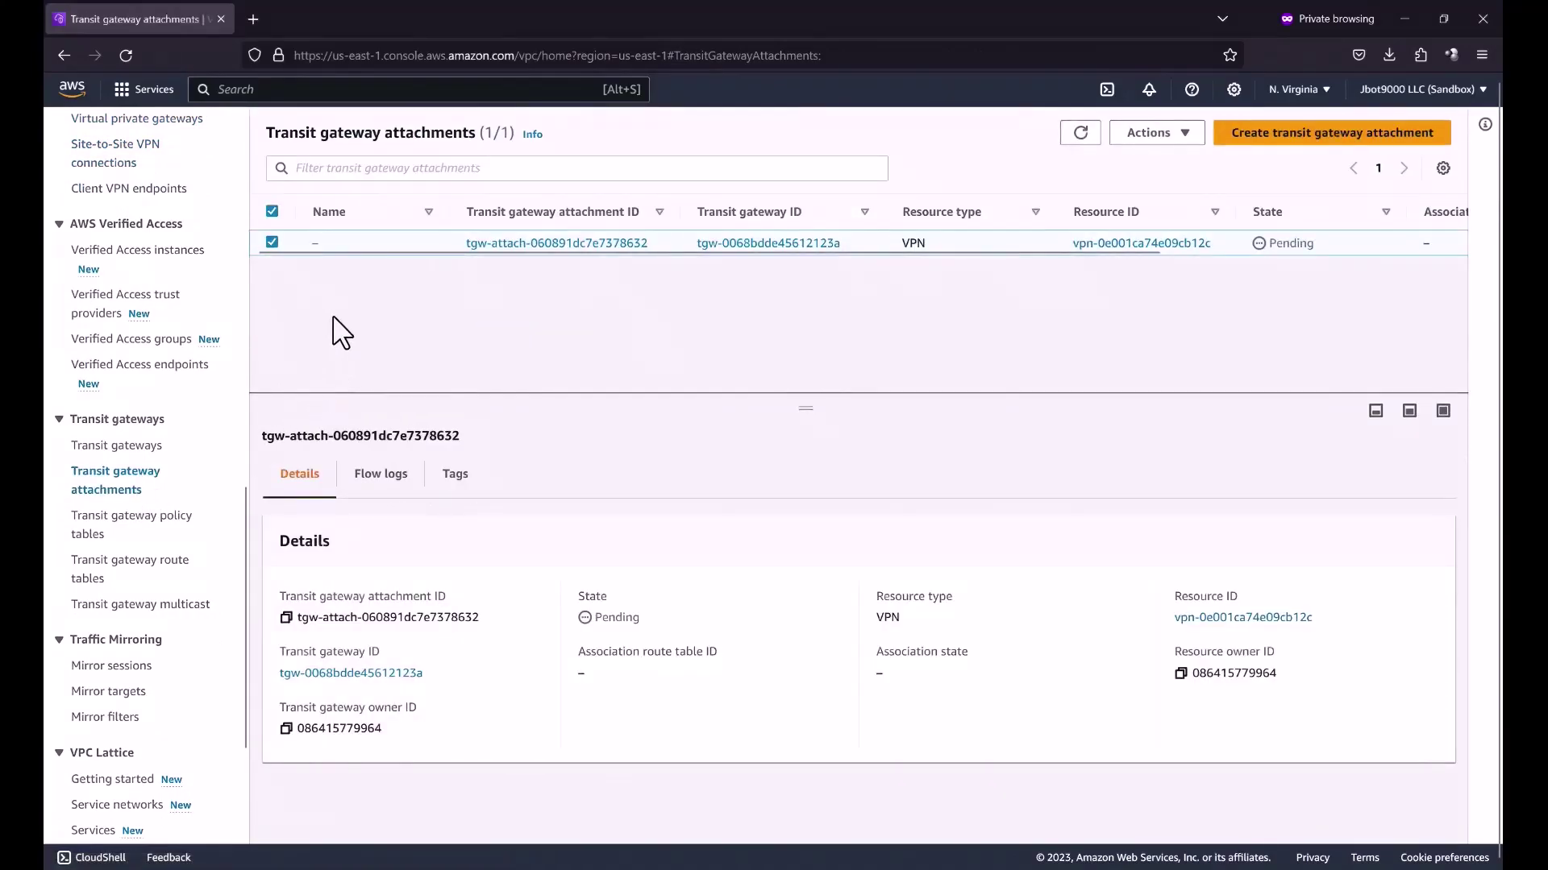
click(330, 243)
click(425, 274)
text(Dynamic-VPN-Site-A)
click(540, 331)
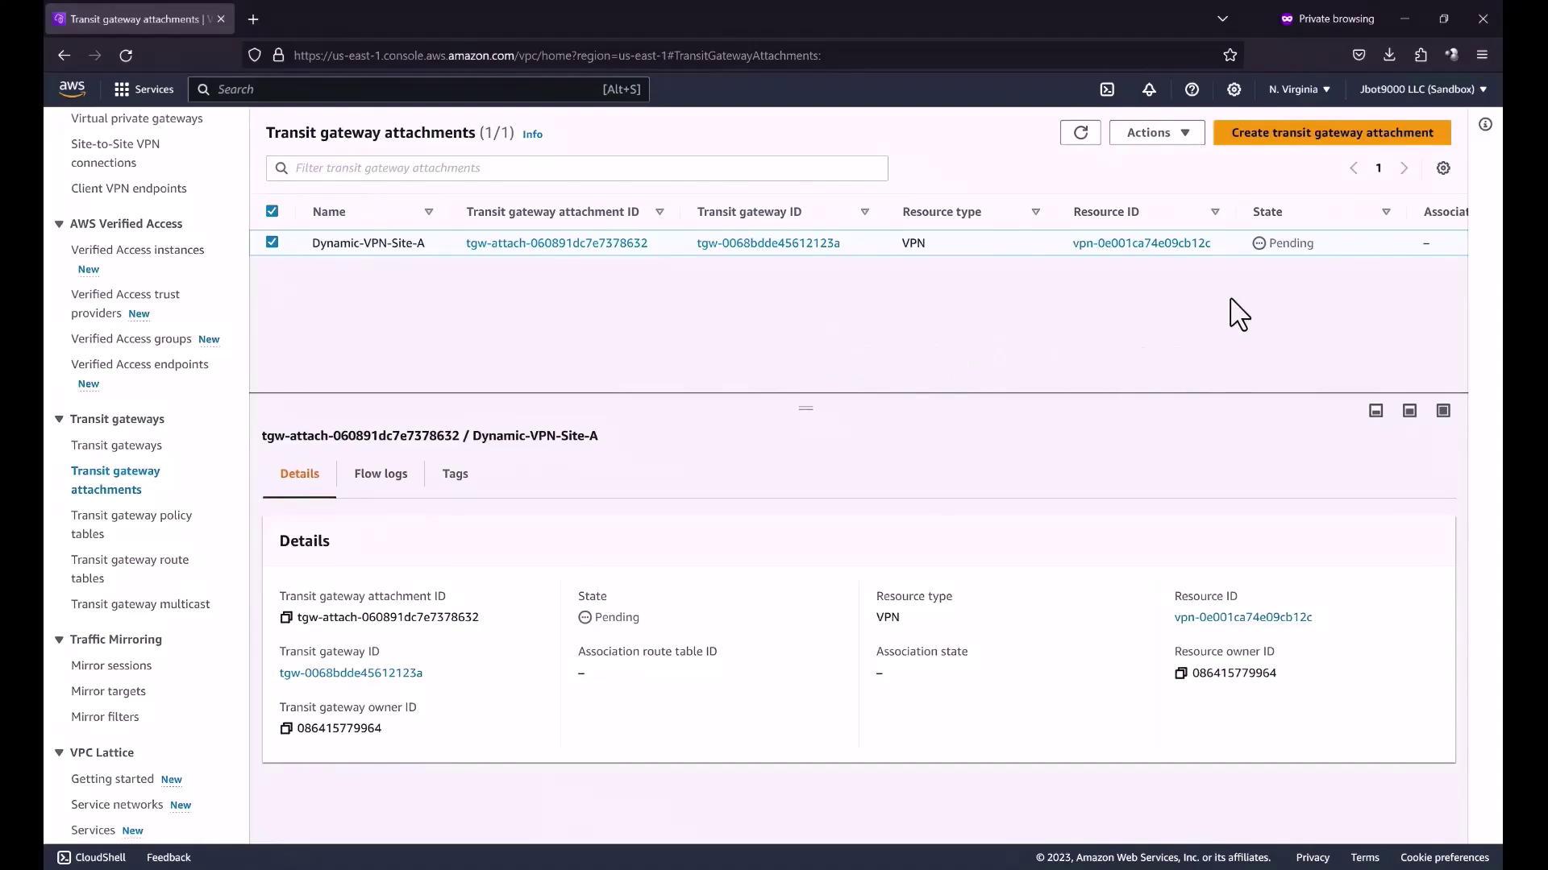
- Start a new transit gateway attachment named "VPC: 10.0.0.0/21" on the transit gateway TG: Virginia-01
click(1233, 137)
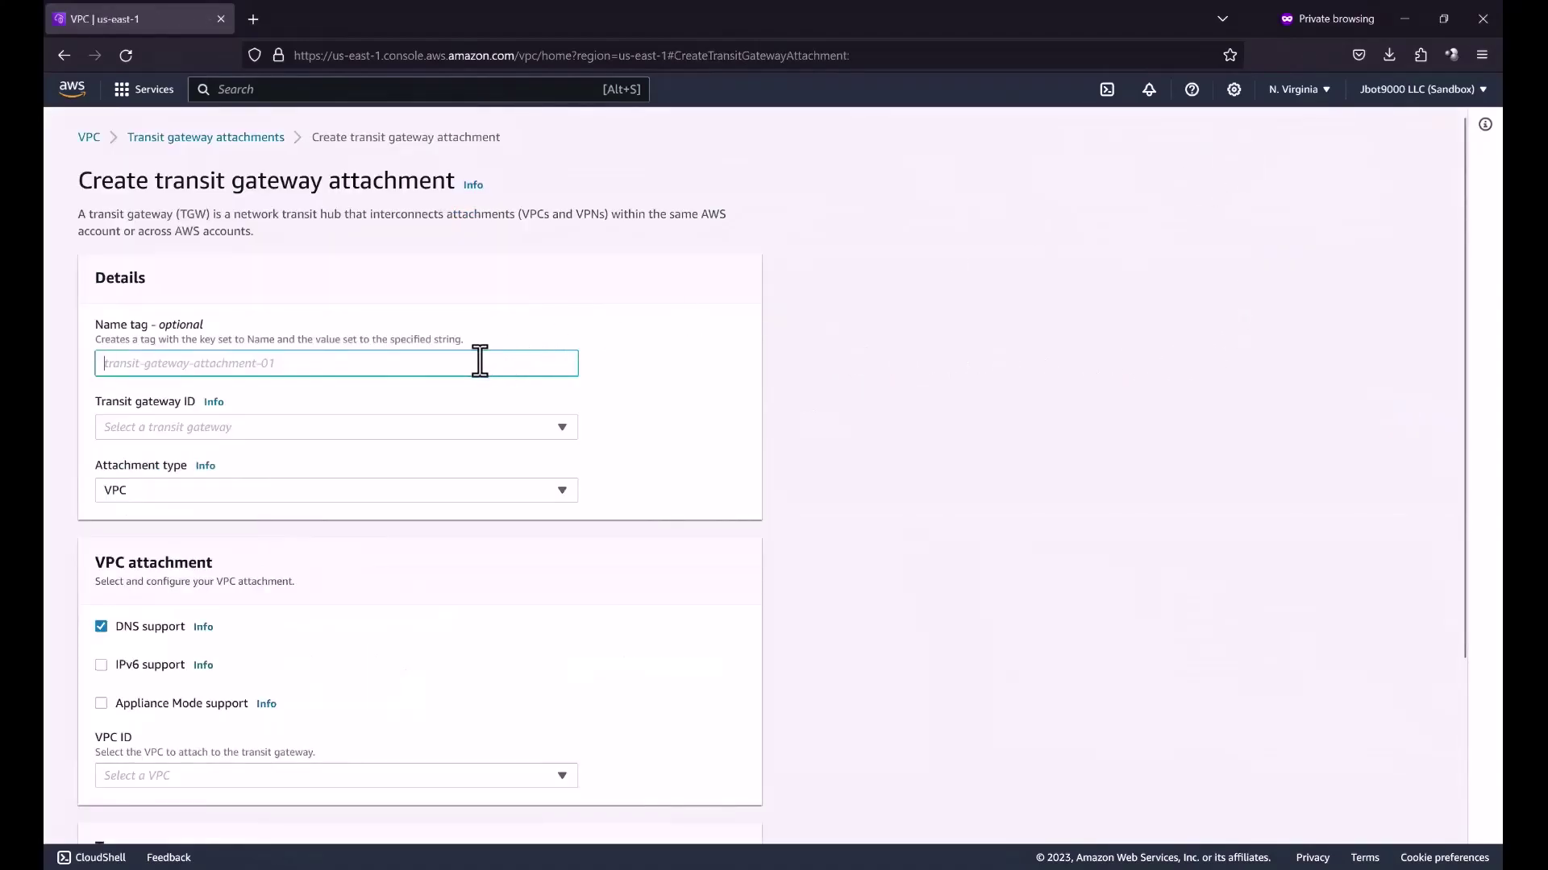
text(VPC: 10.0.0.0/21)
click(508, 439)
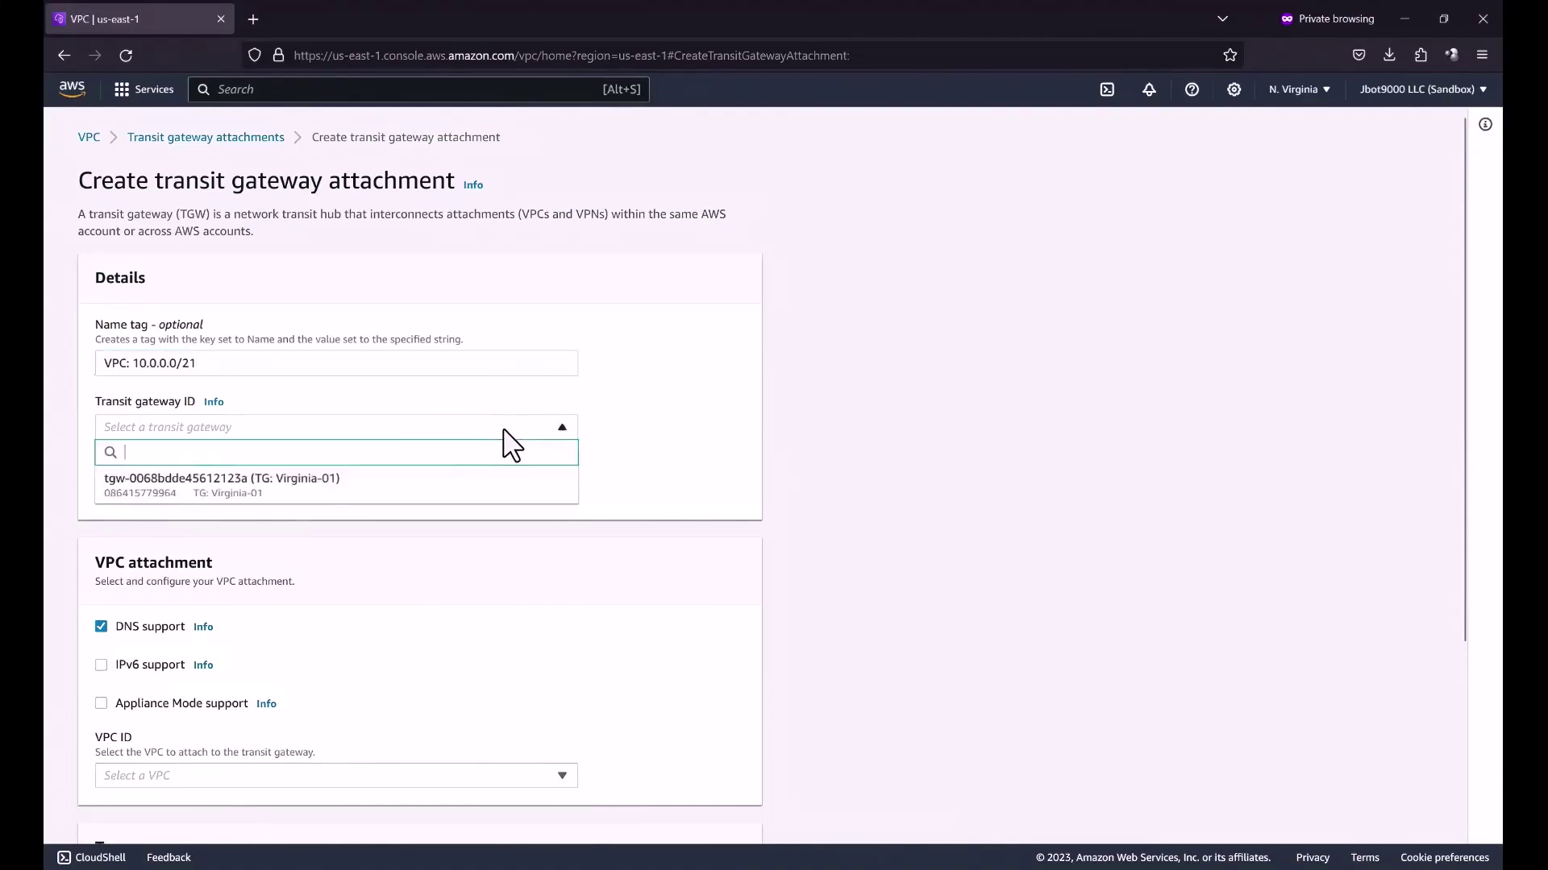
click(504, 484)
- Choose the VPC 10.0.0.0/21 for the attachment, create it, and clear the ID filter to list all attachments
scroll(839, 495, down, 3)
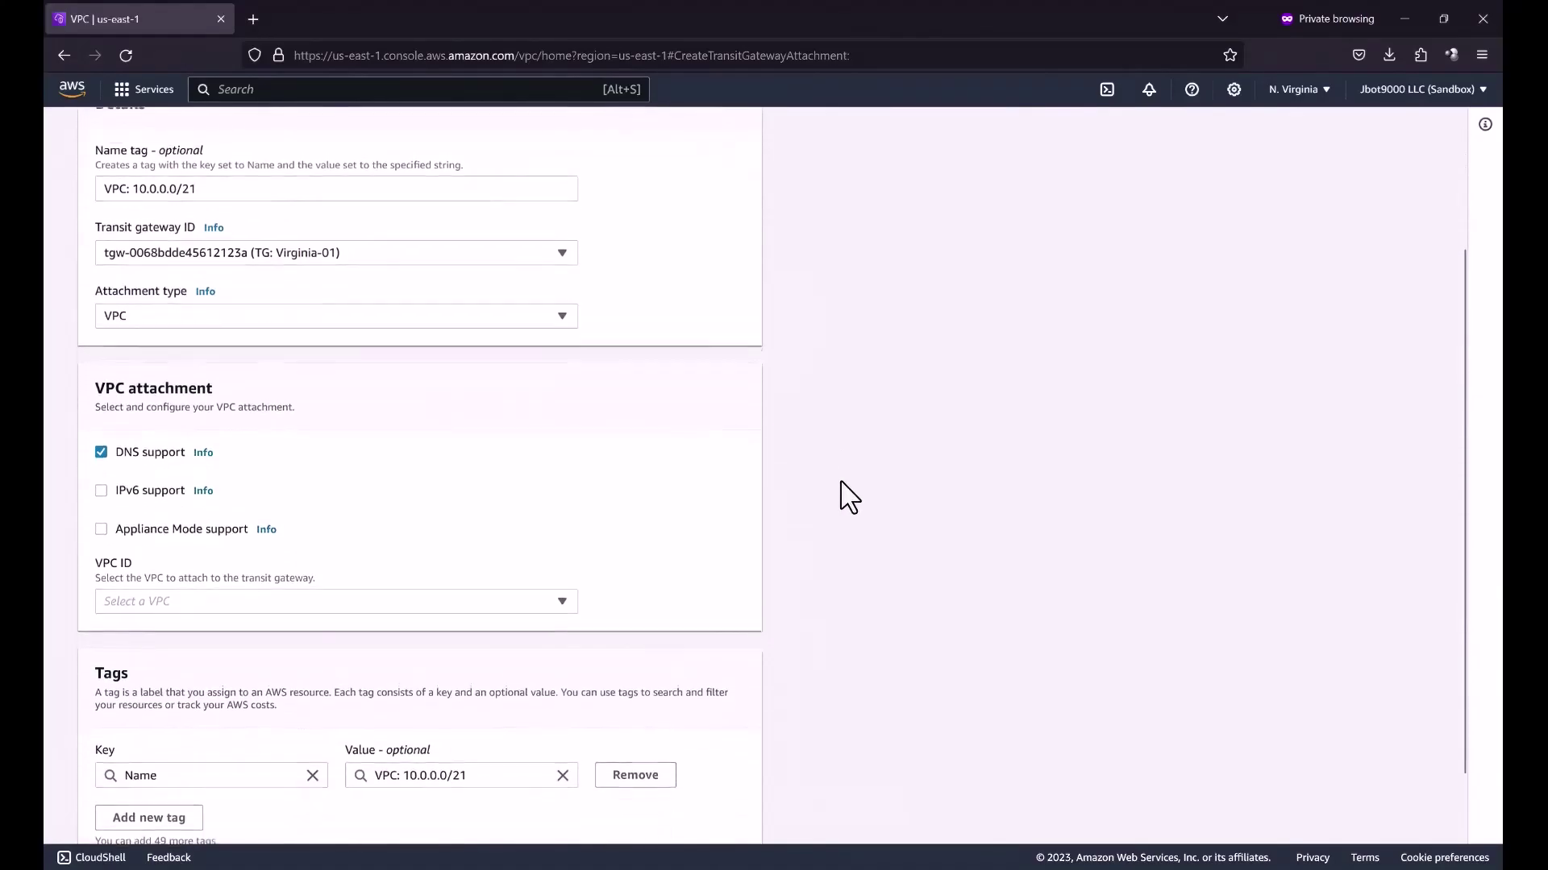
click(560, 522)
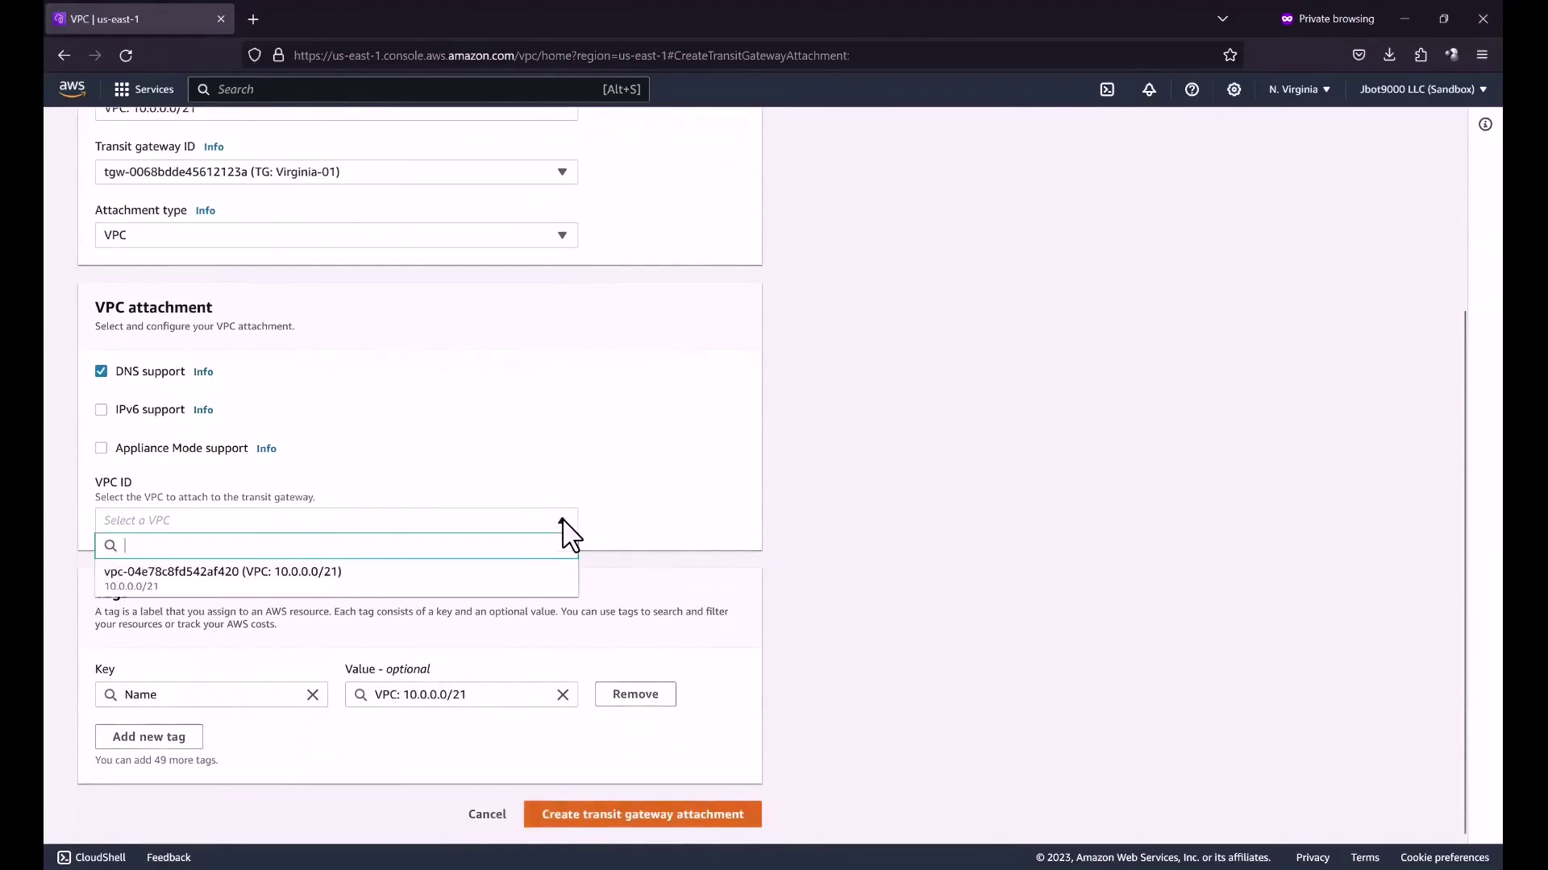
click(532, 577)
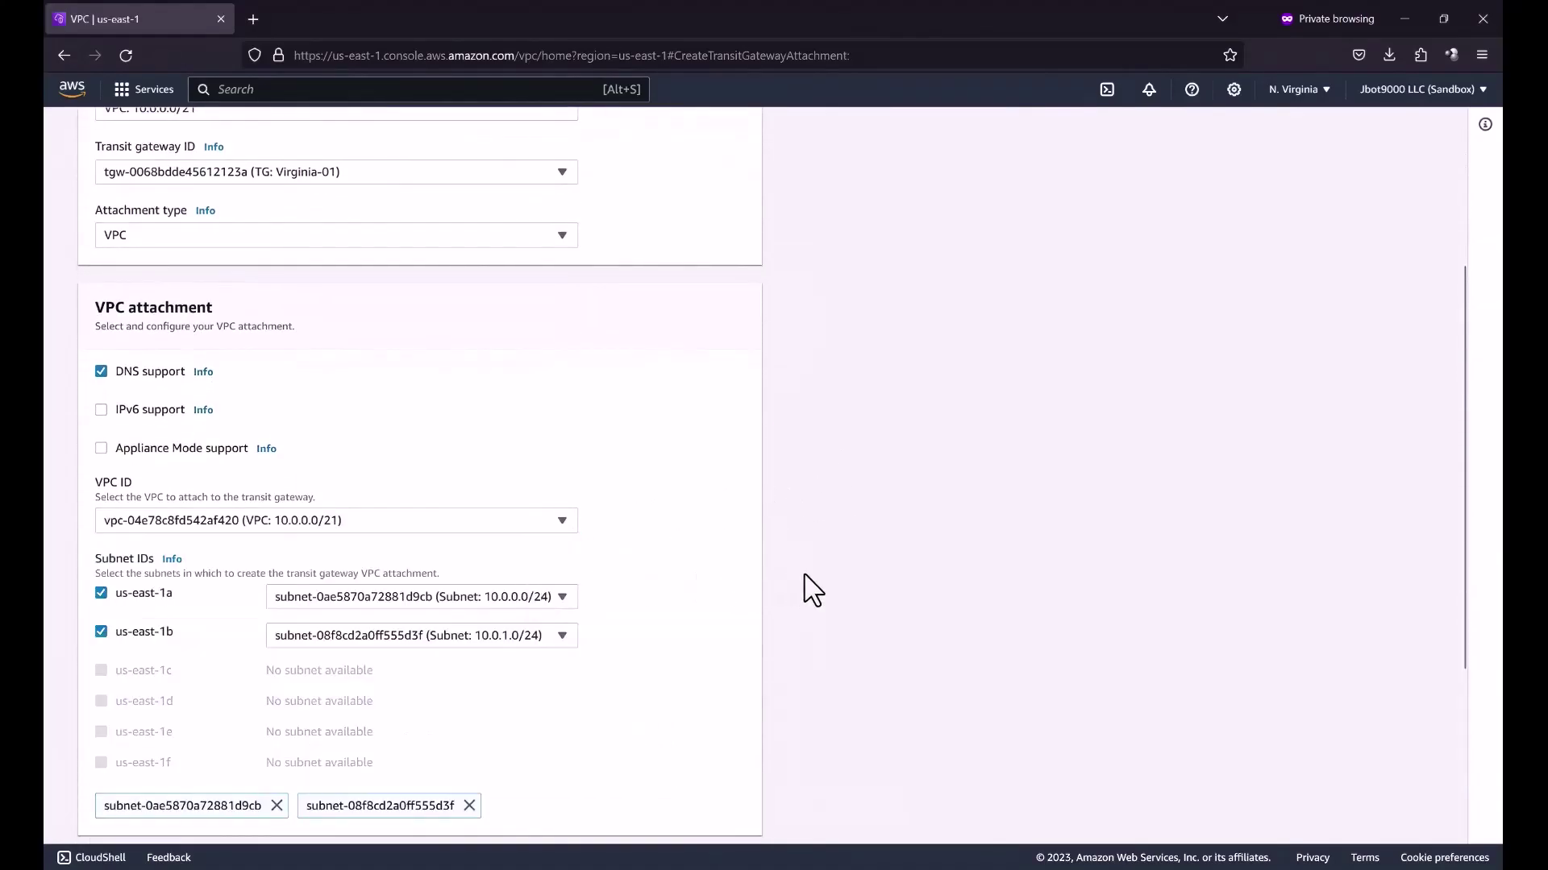
scroll(806, 590, down, 3)
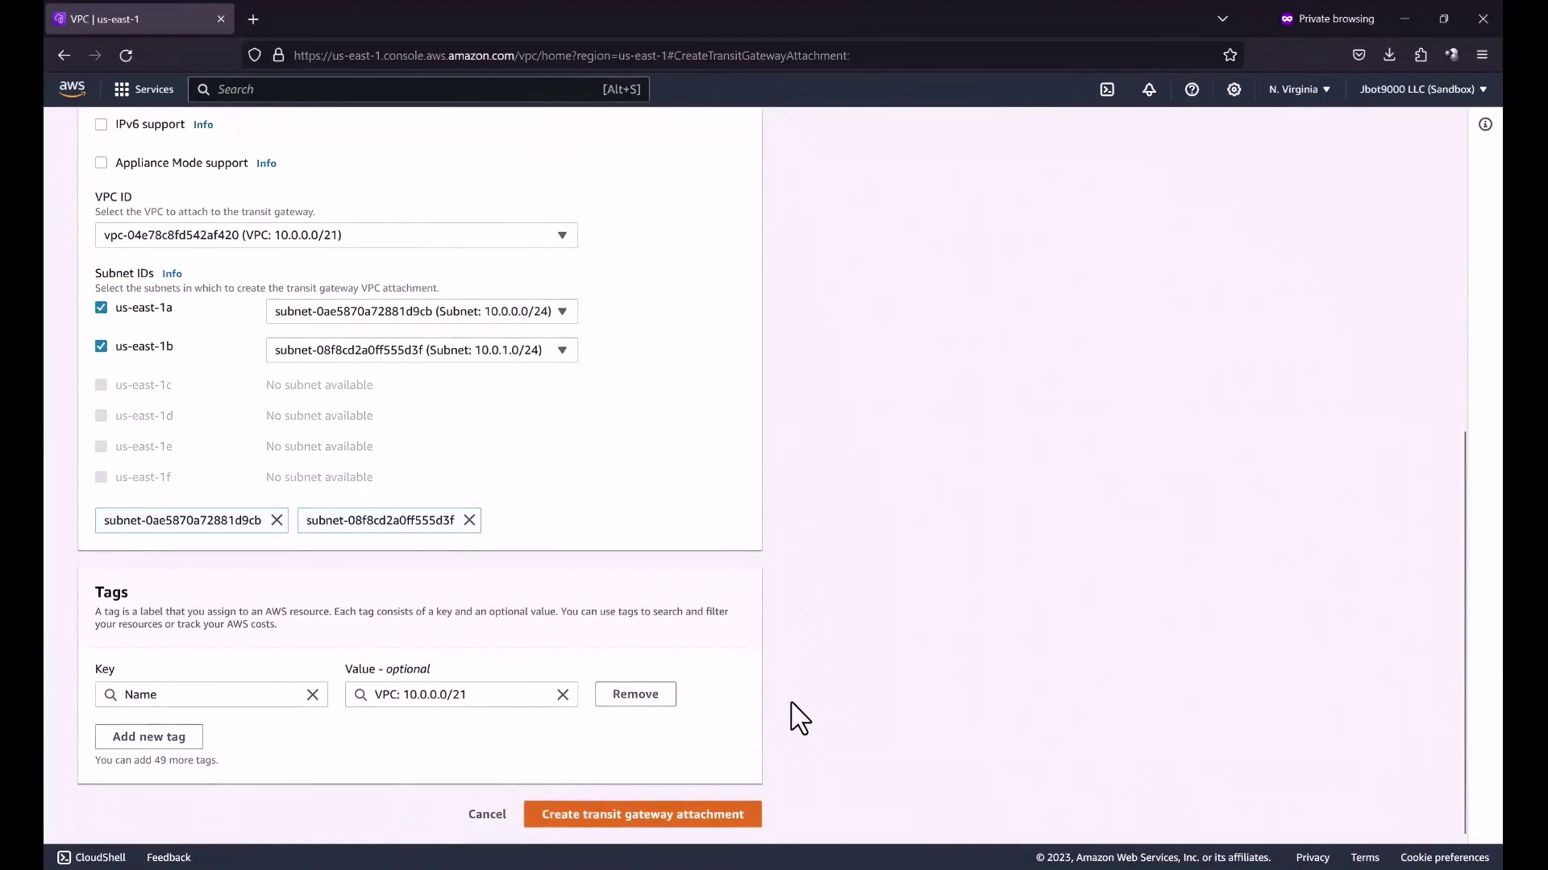
click(680, 830)
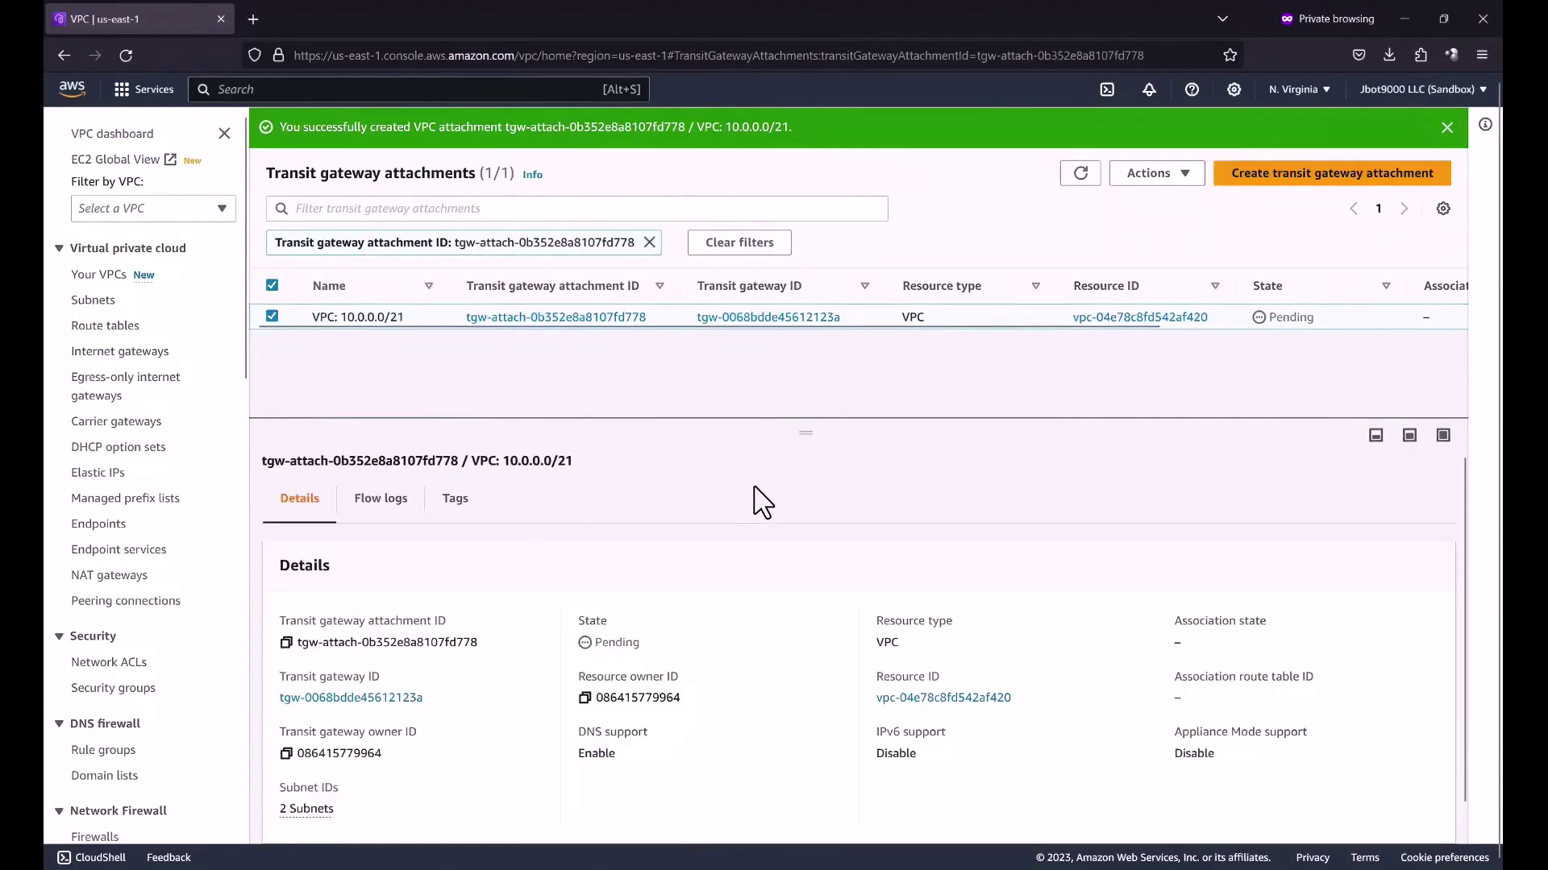
click(649, 242)
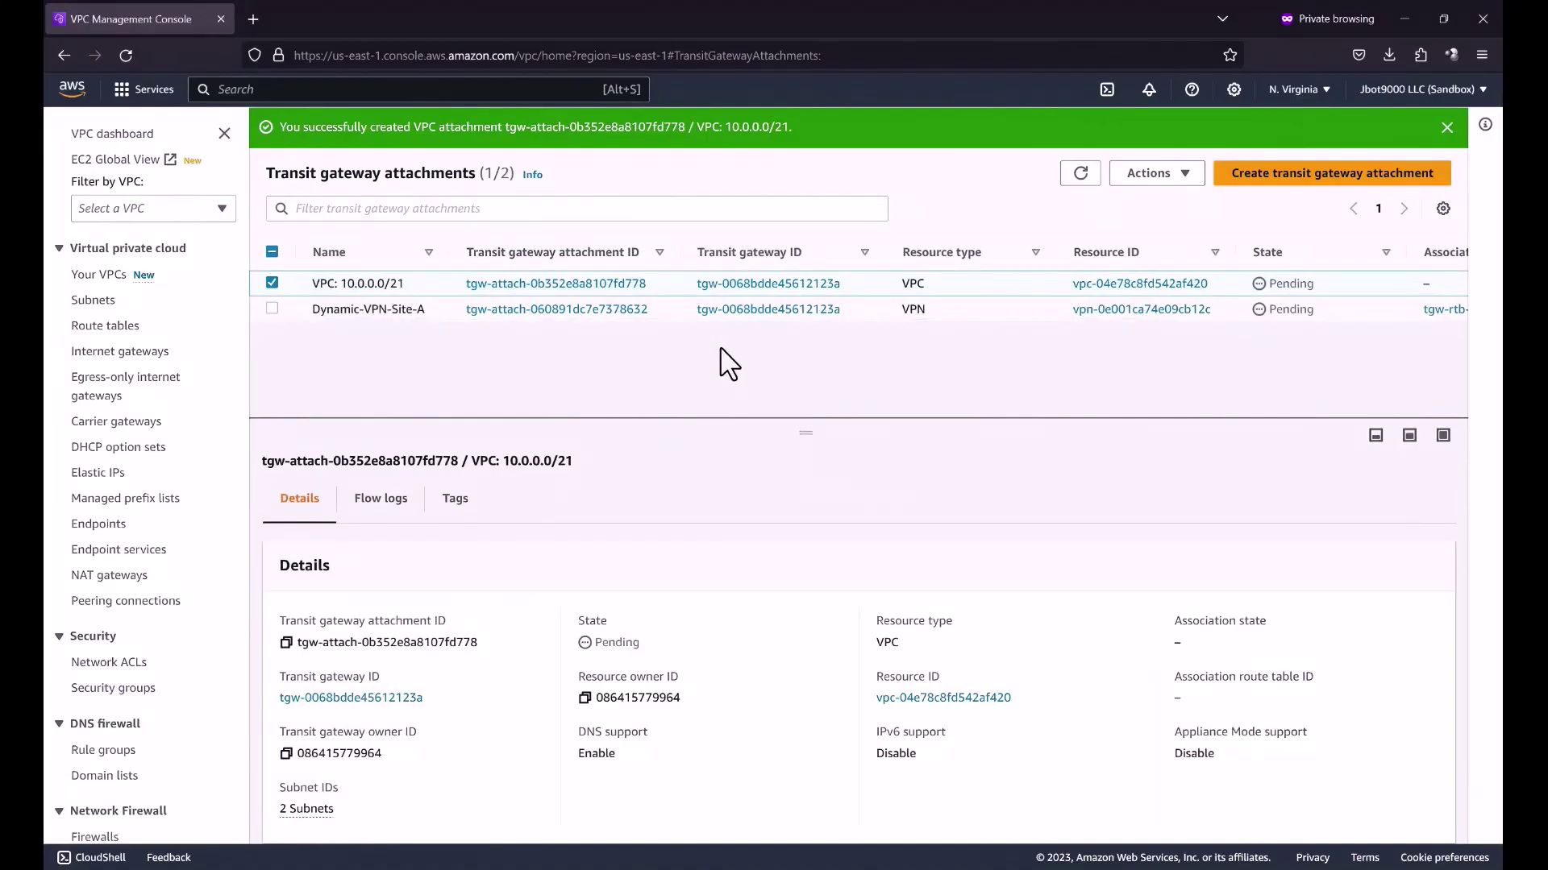
- Open the routes of the route table RT: 10.0.0.0/21 (Private) for editing and add an empty route
click(124, 327)
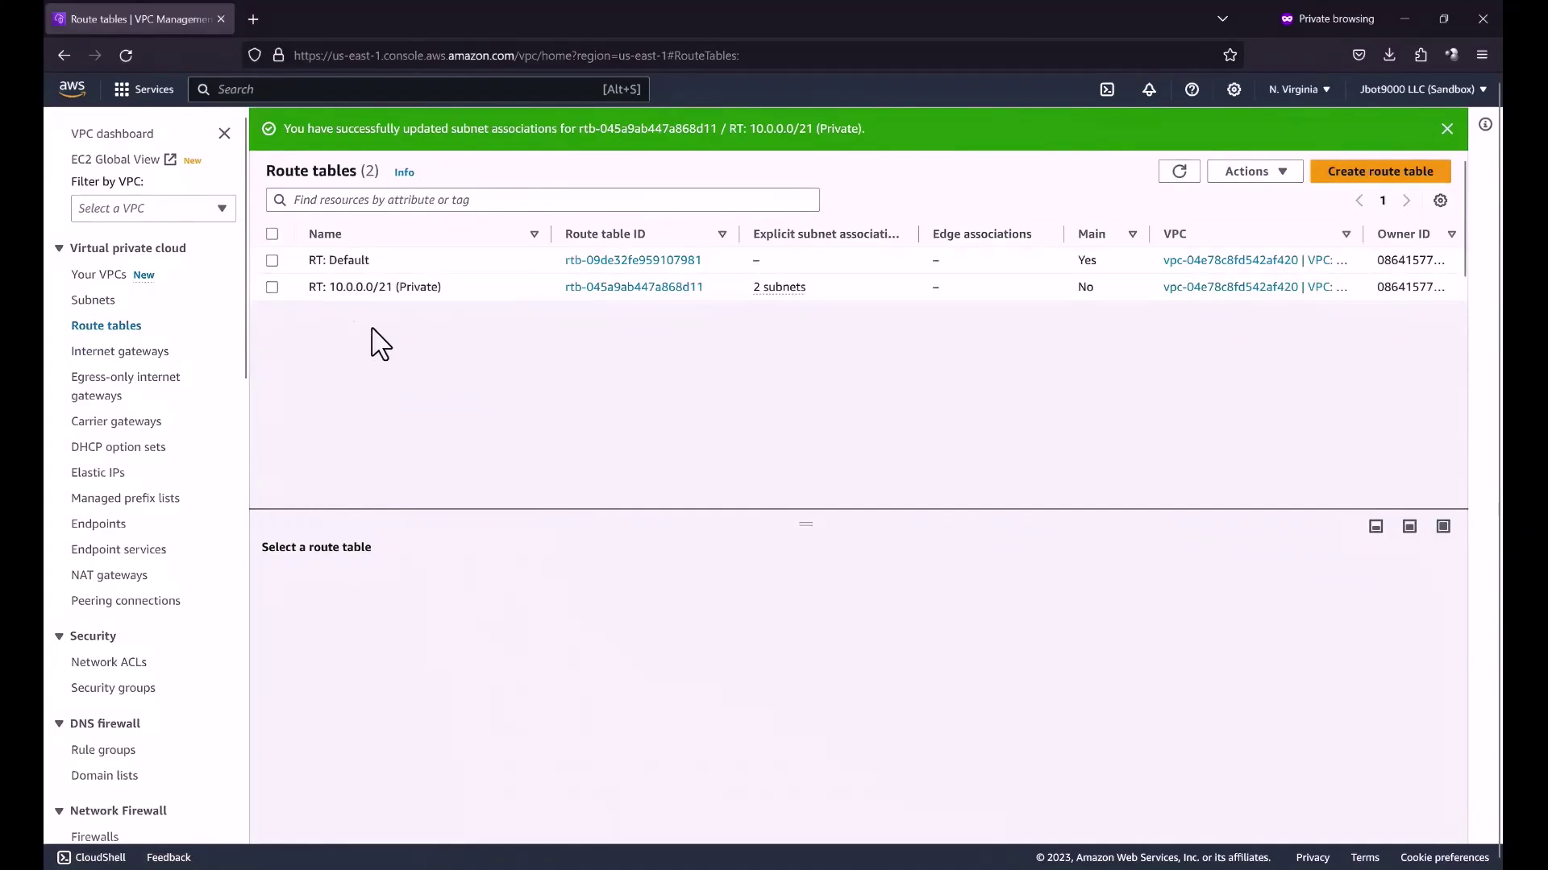
click(273, 287)
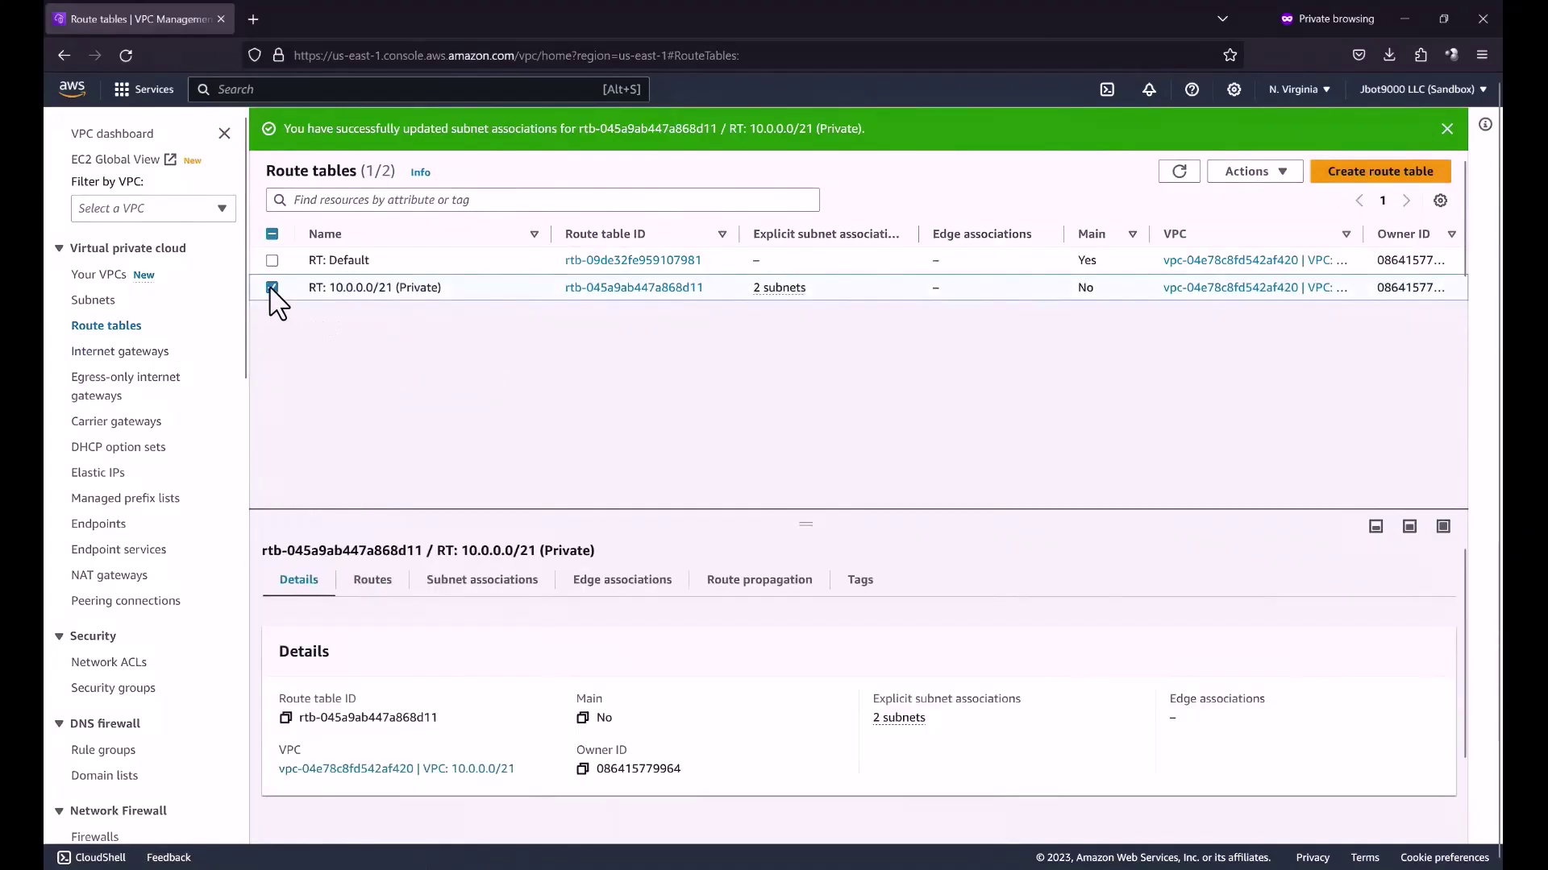
click(372, 581)
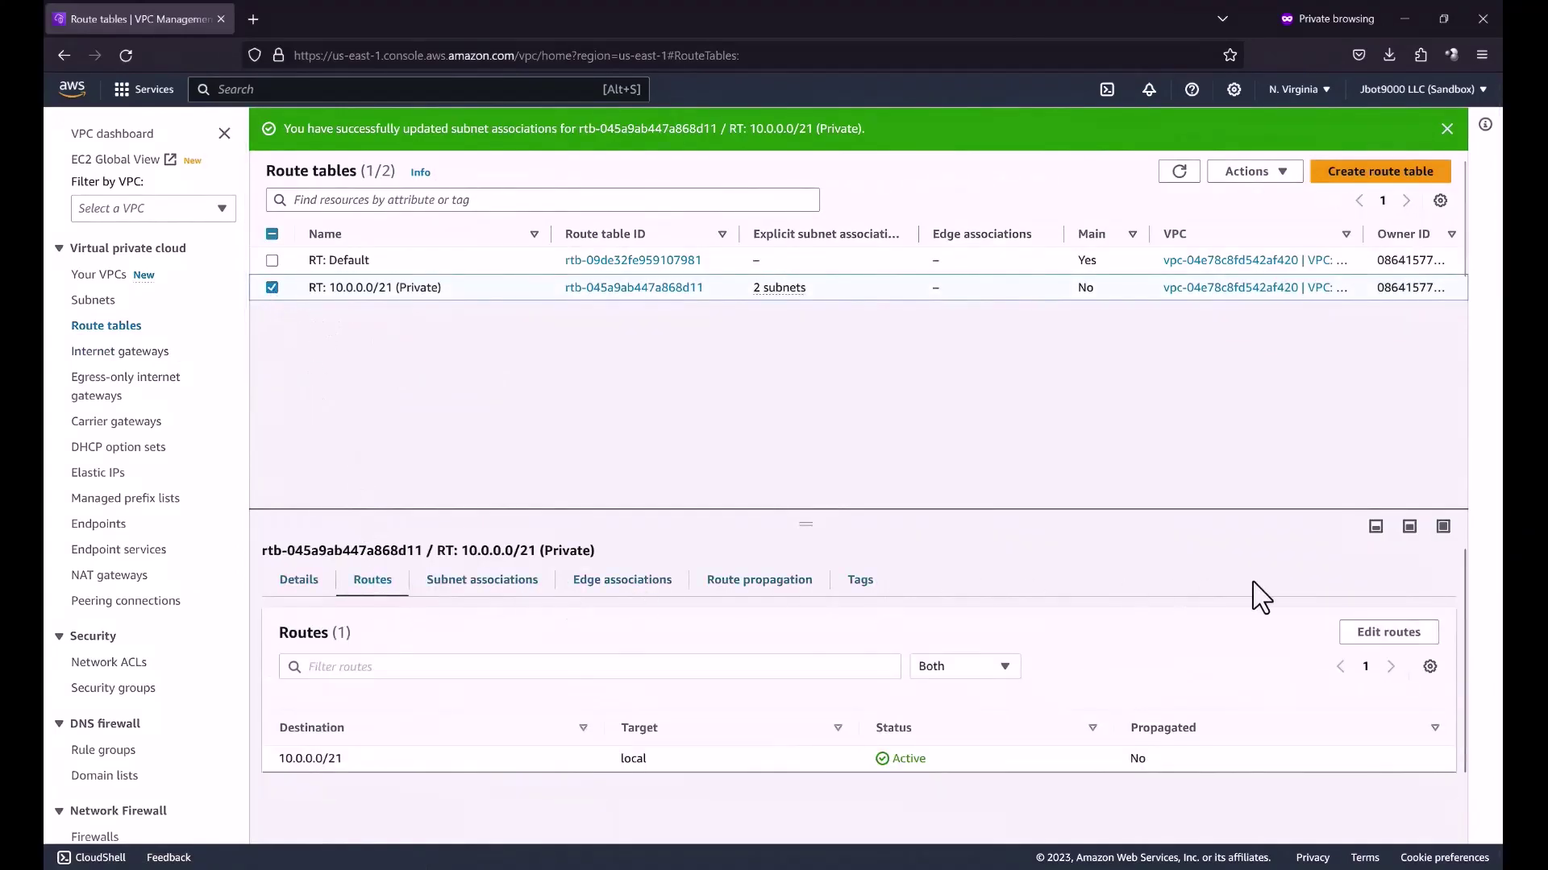
click(1380, 633)
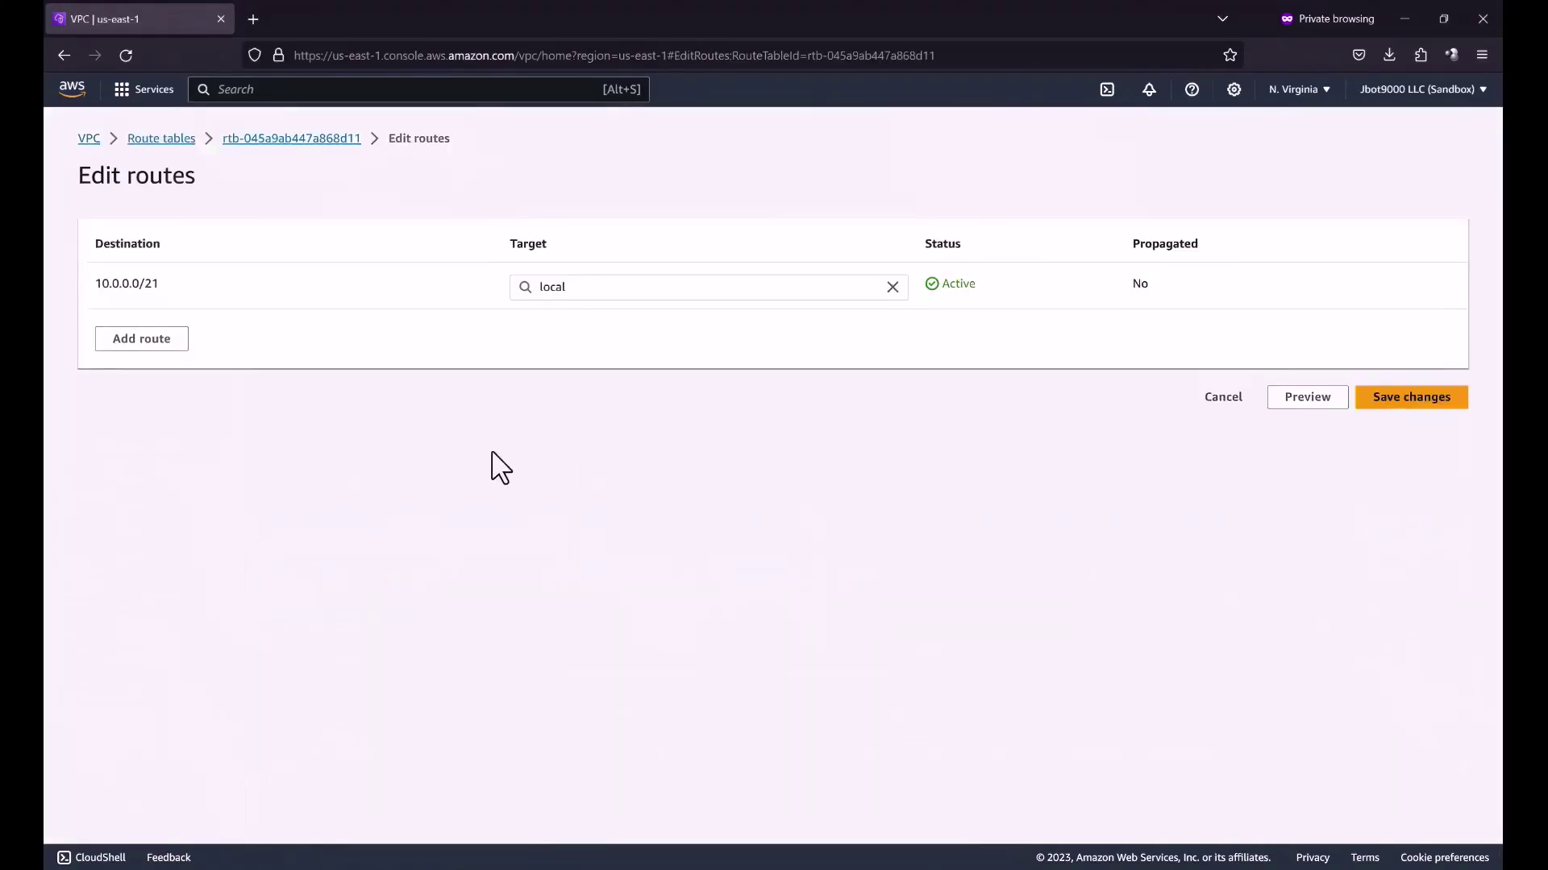
click(157, 343)
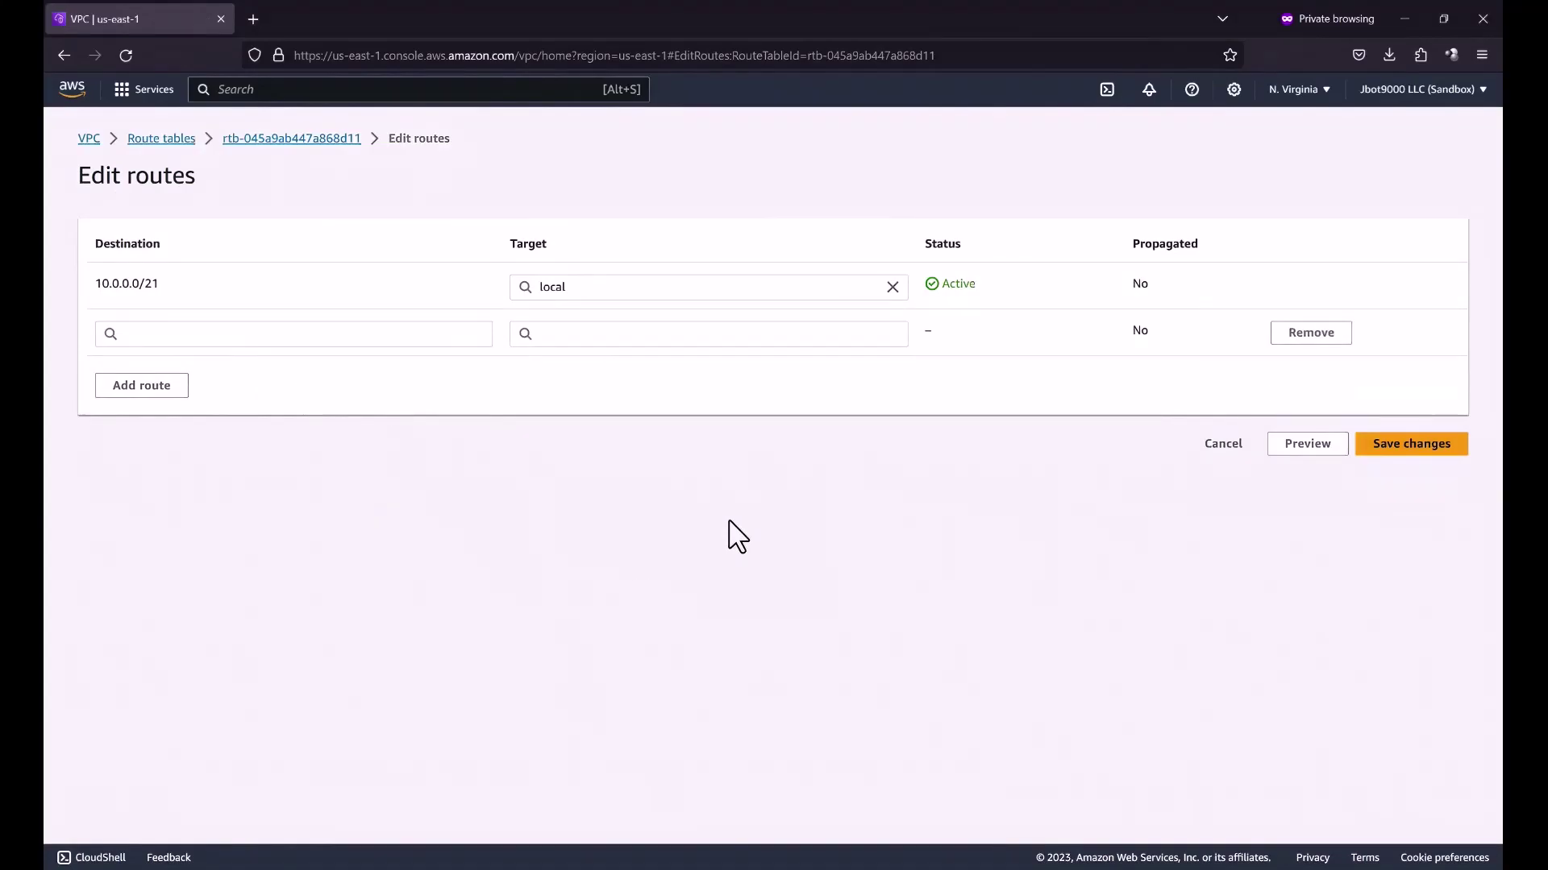
- Switch to the SITE-A firewall console in PuTTY and check interface gig 1/3's IP address with "sh run inter gig 1/3"
key(alt+Tab)
text(sh run inter gig 1/3)
key(Return)
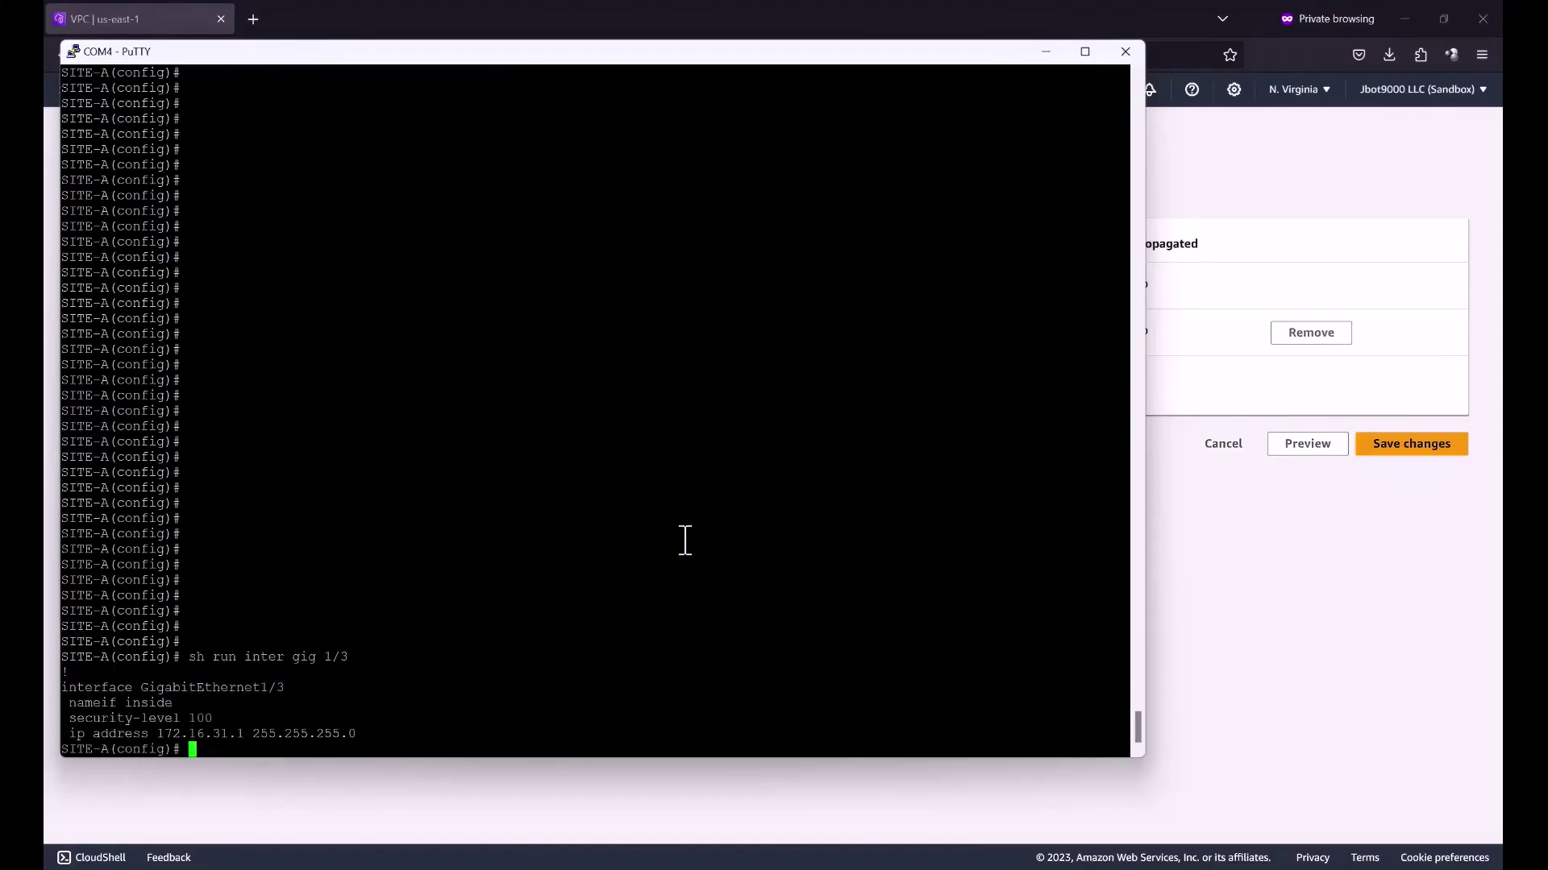
drag(158, 733, 383, 740)
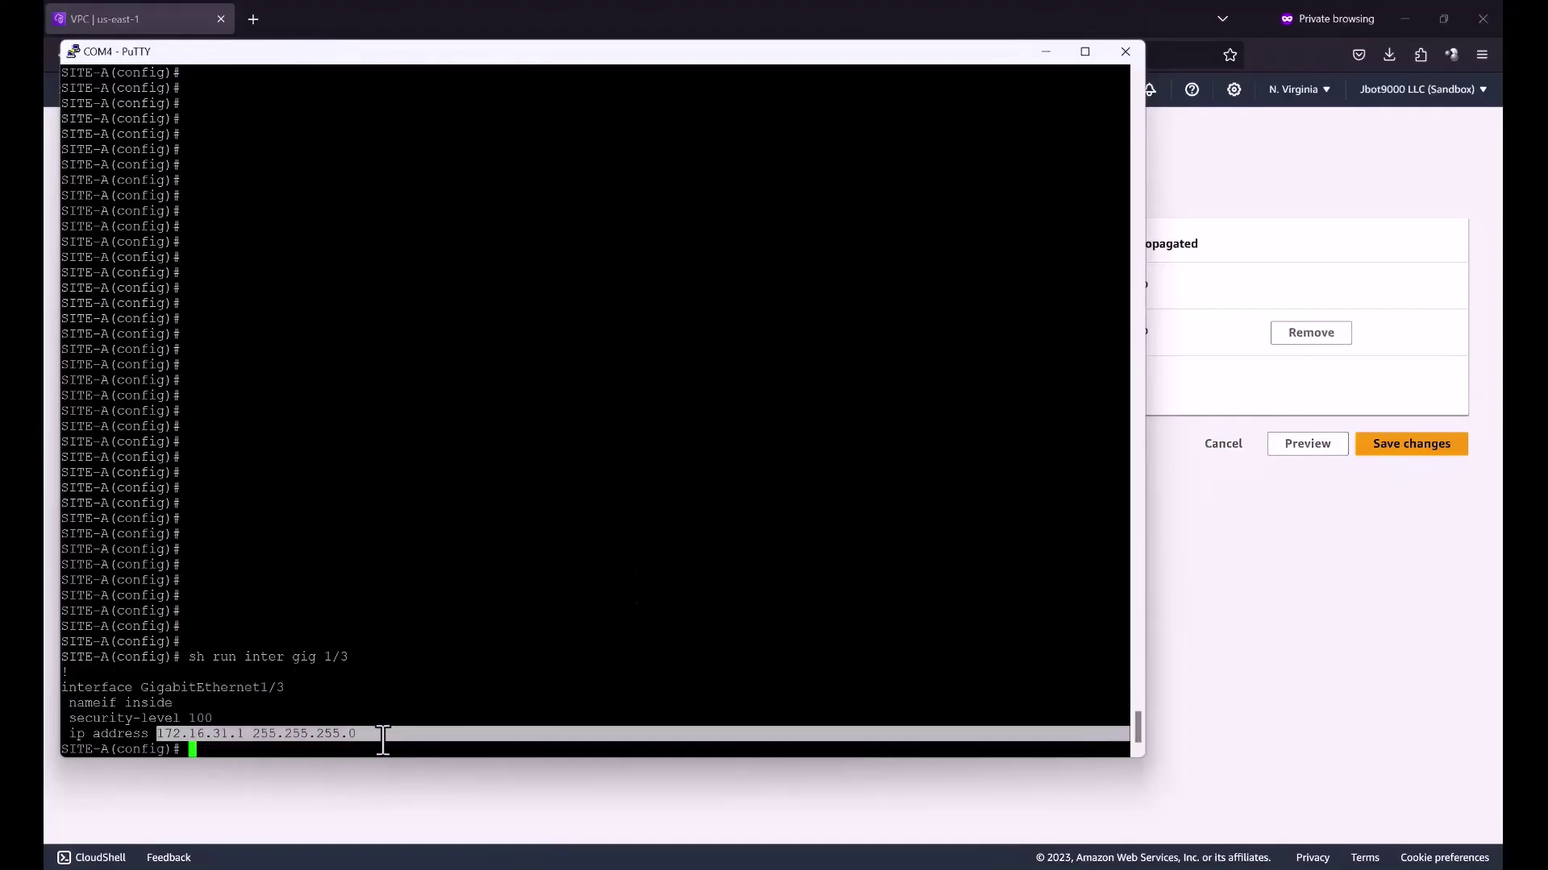
click(427, 713)
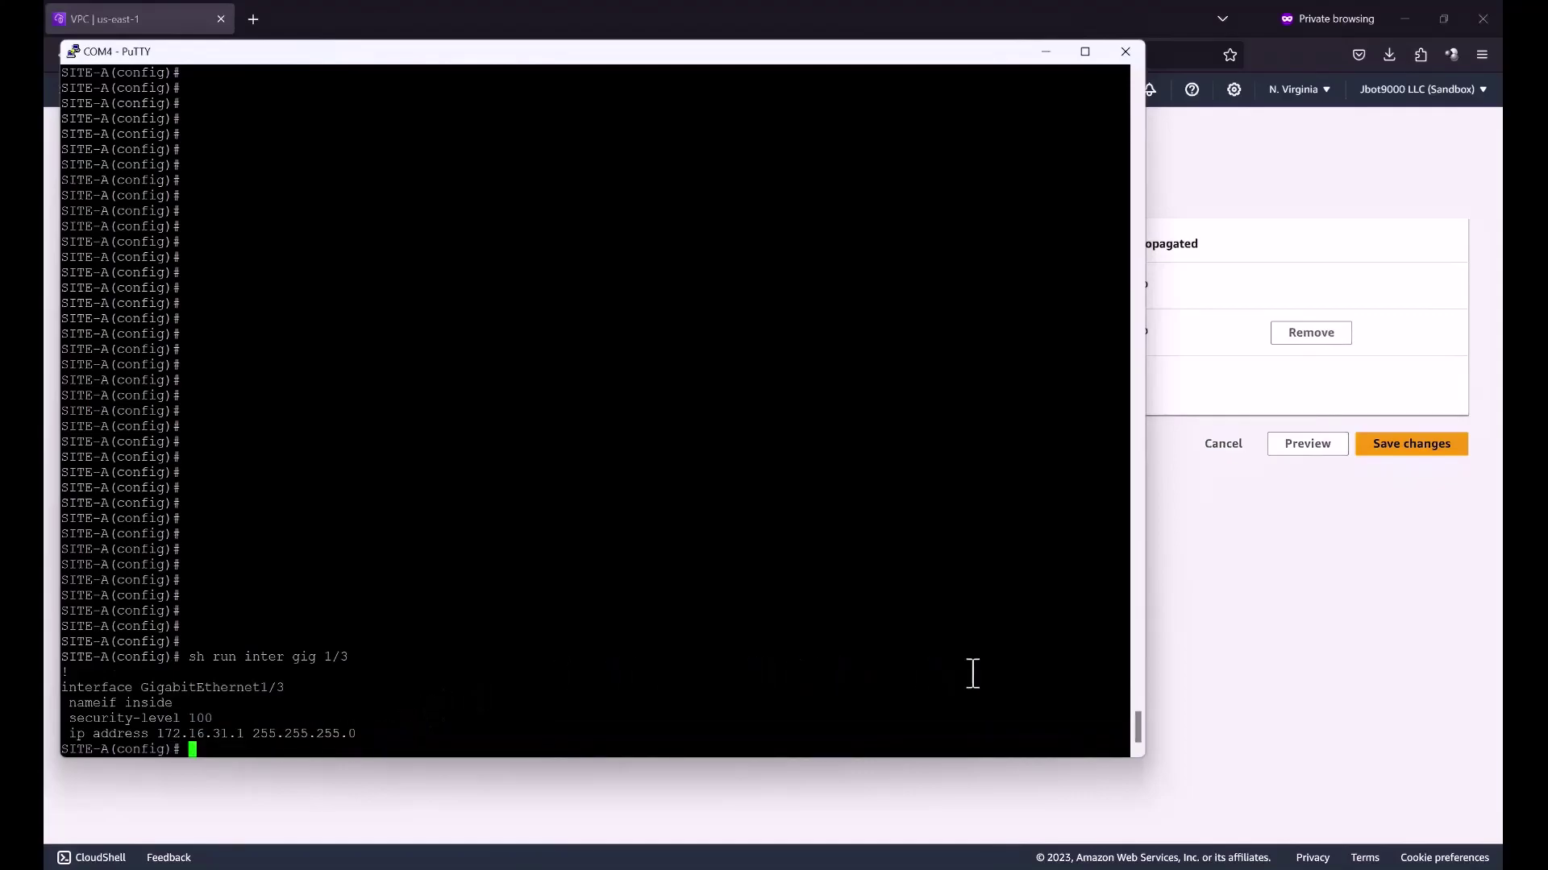
click(1236, 666)
- In the AWS console, set the new route's destination to 172.16.31.0/24 with the transit gateway as target and save the routes
click(166, 334)
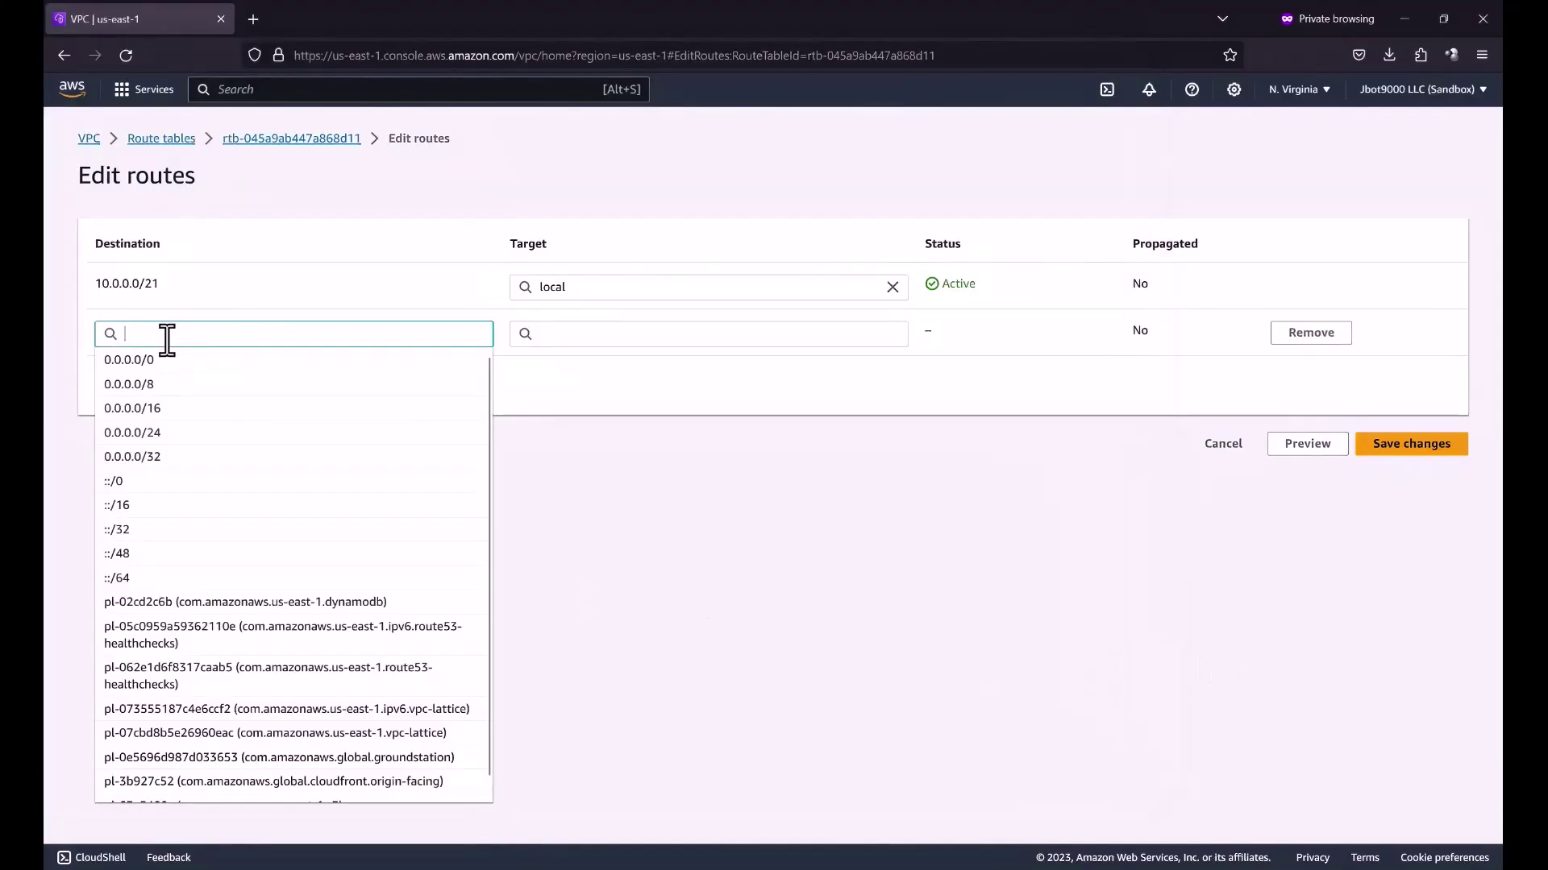
text(172.16.31.0)
click(185, 360)
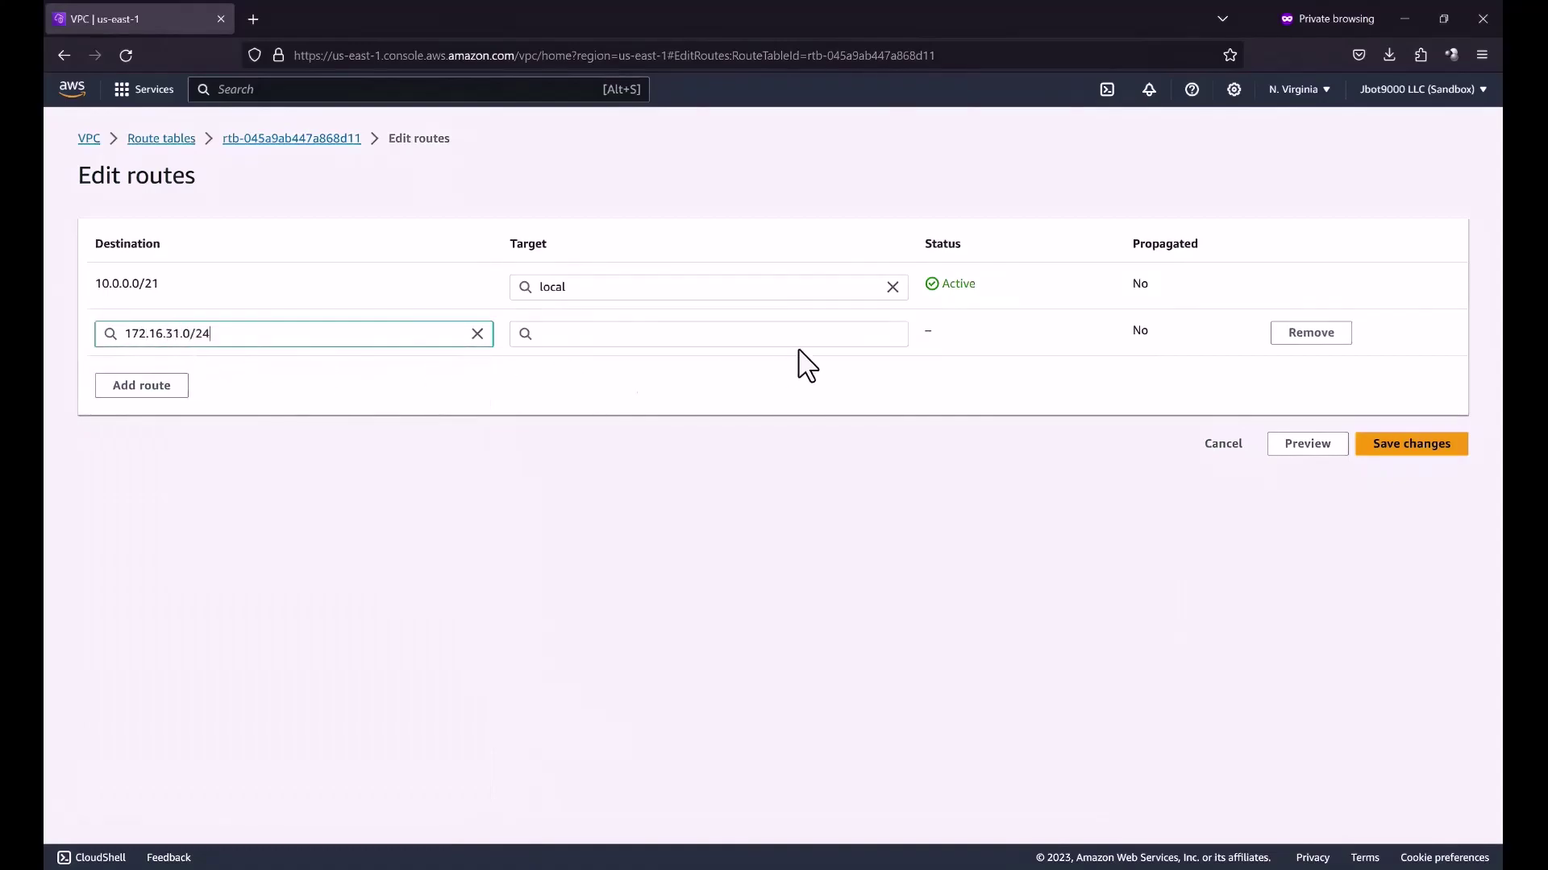
click(853, 333)
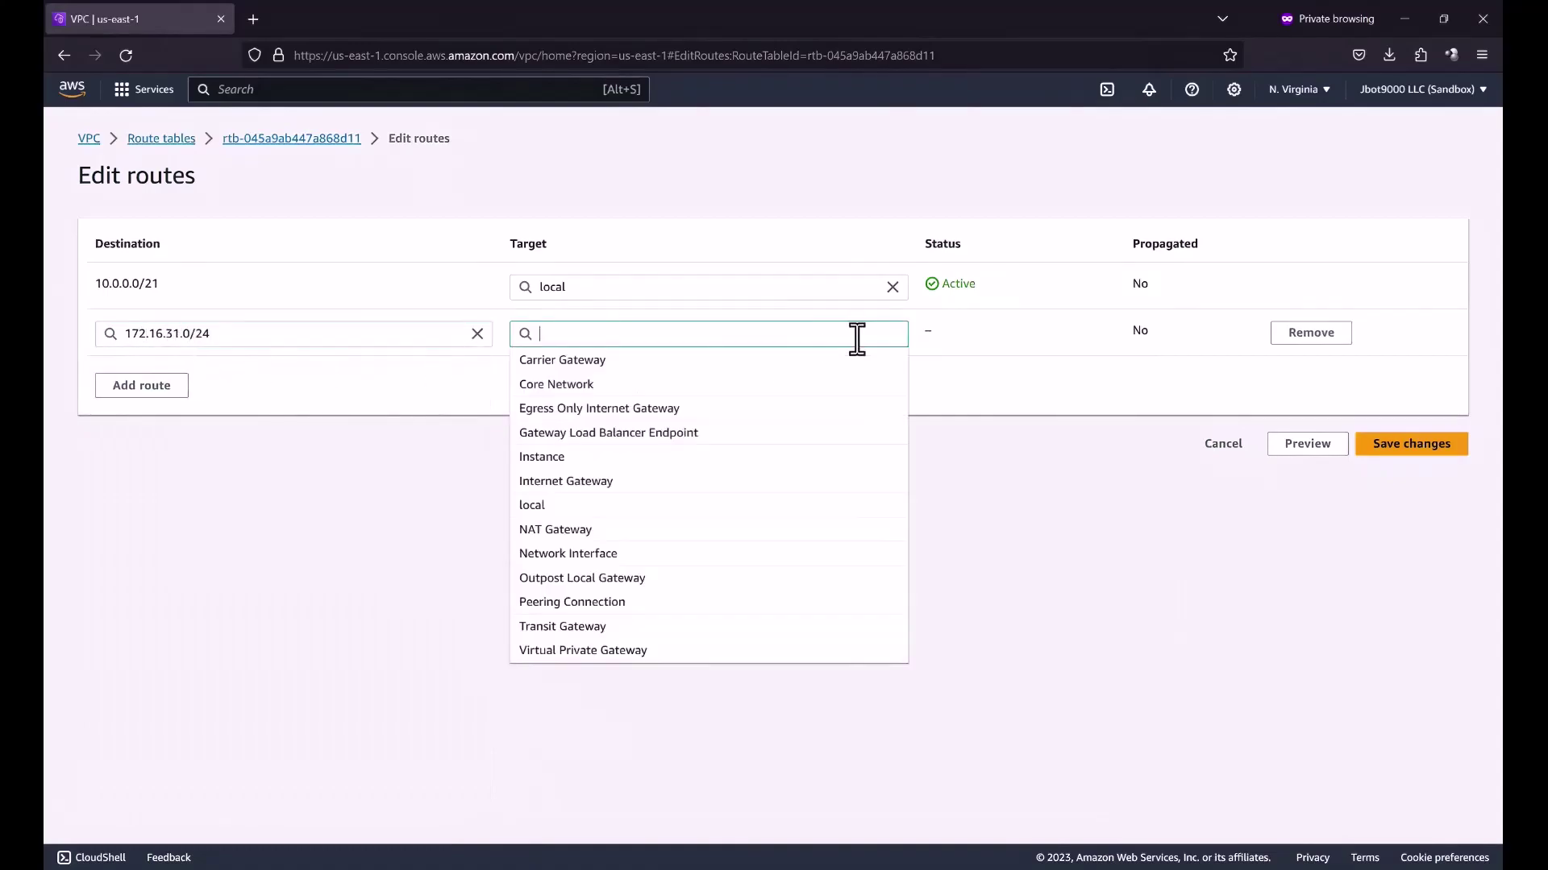
click(761, 629)
click(764, 360)
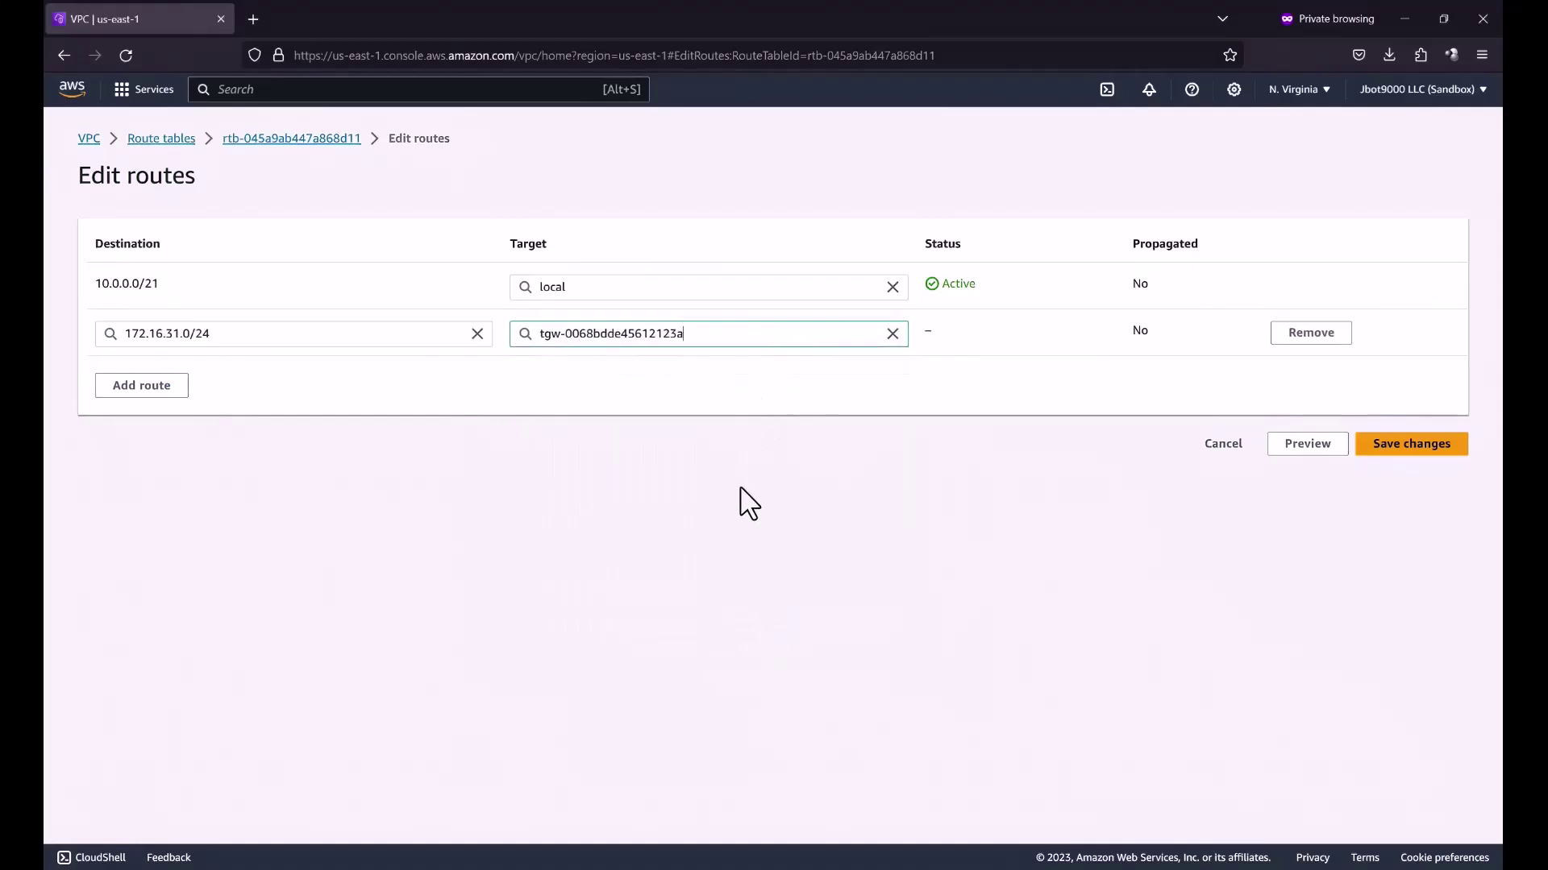
click(1384, 446)
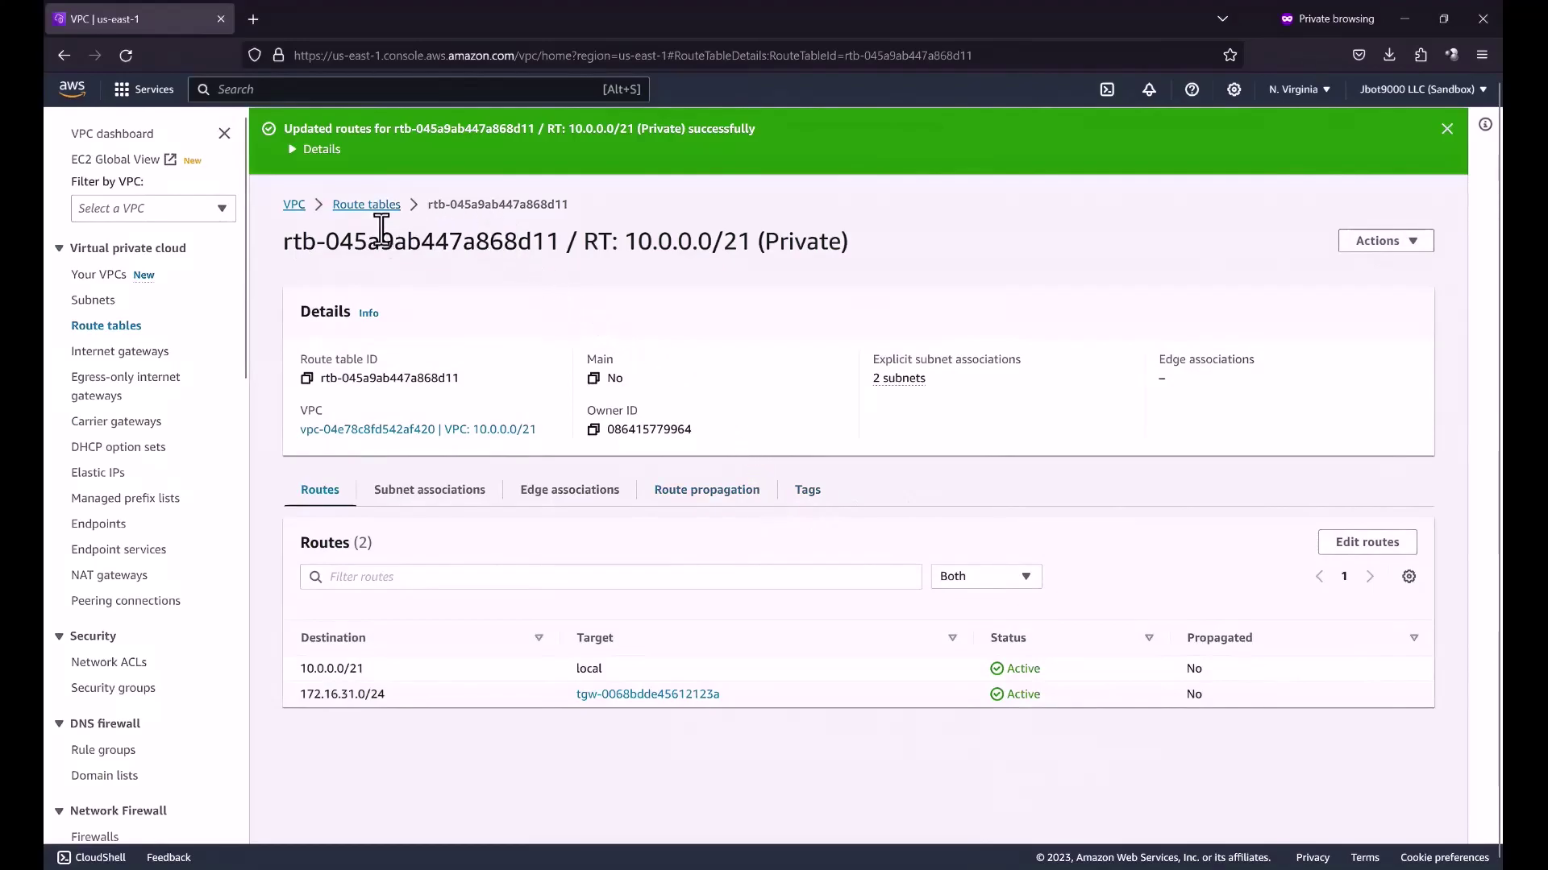
click(367, 205)
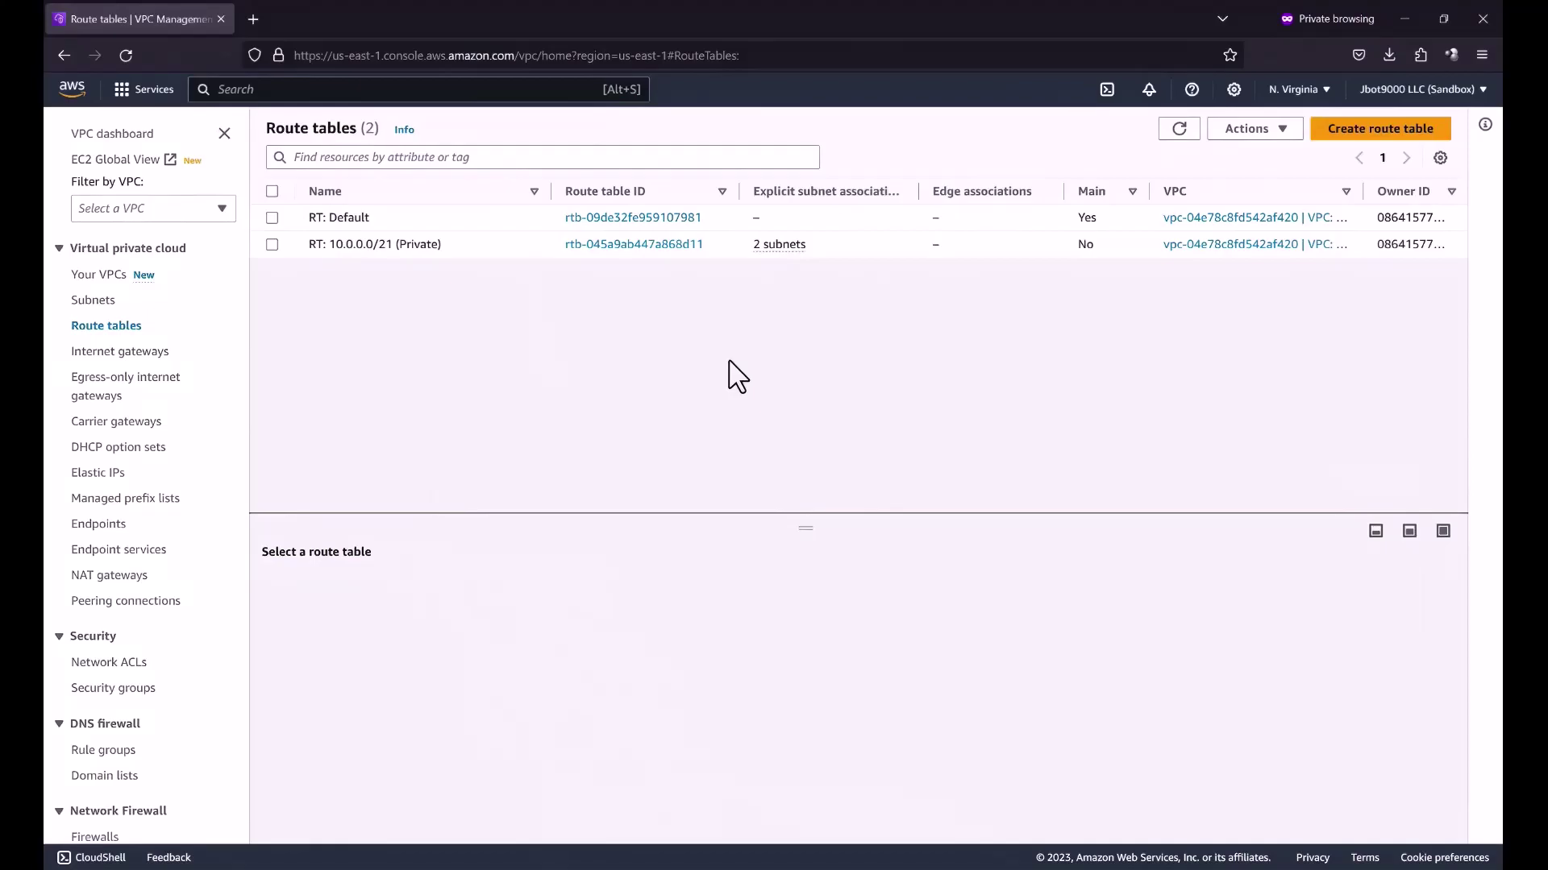
- Download the Dynamic-VPN-Site-A connection's configuration for Cisco Systems, Inc., ASA 5500 Series, ASA 9.7+ VTI, with IKE version ikev2
scroll(216, 417, down, 7)
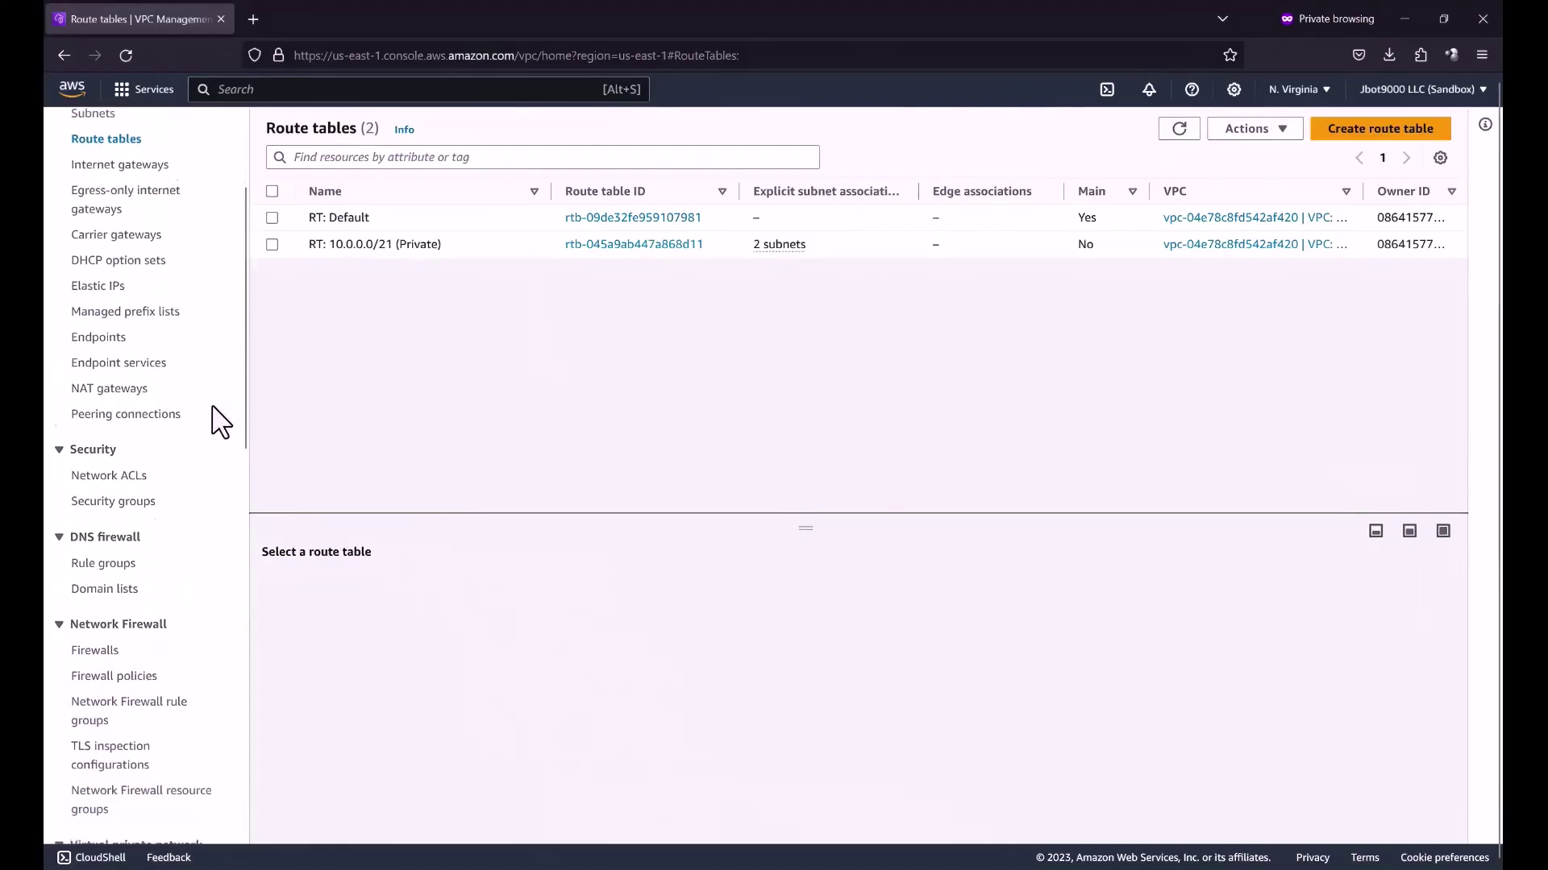
click(125, 556)
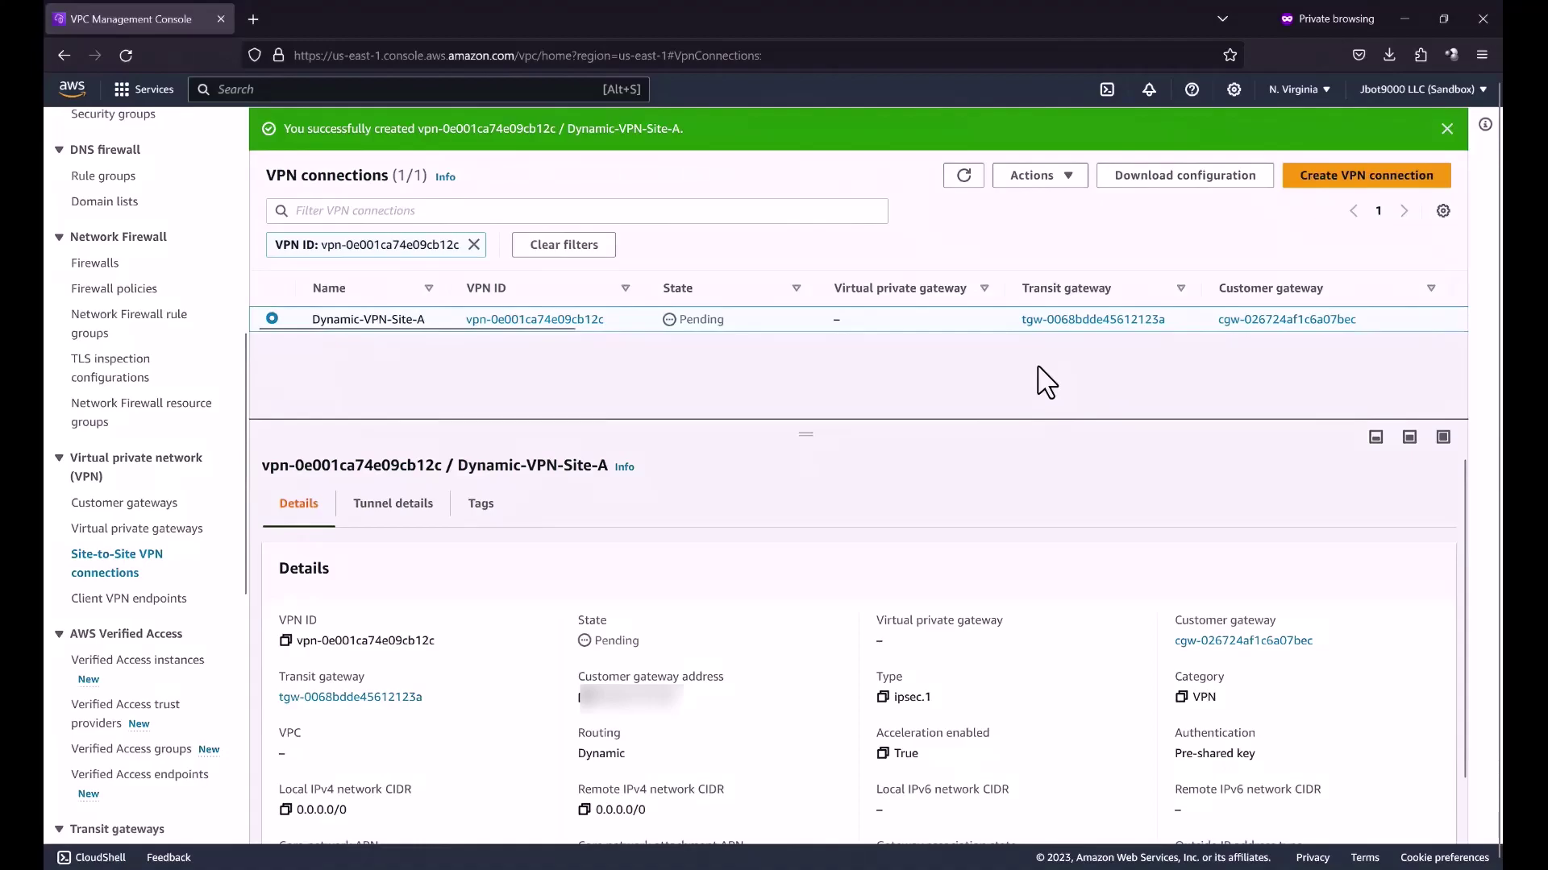
click(1175, 179)
click(861, 405)
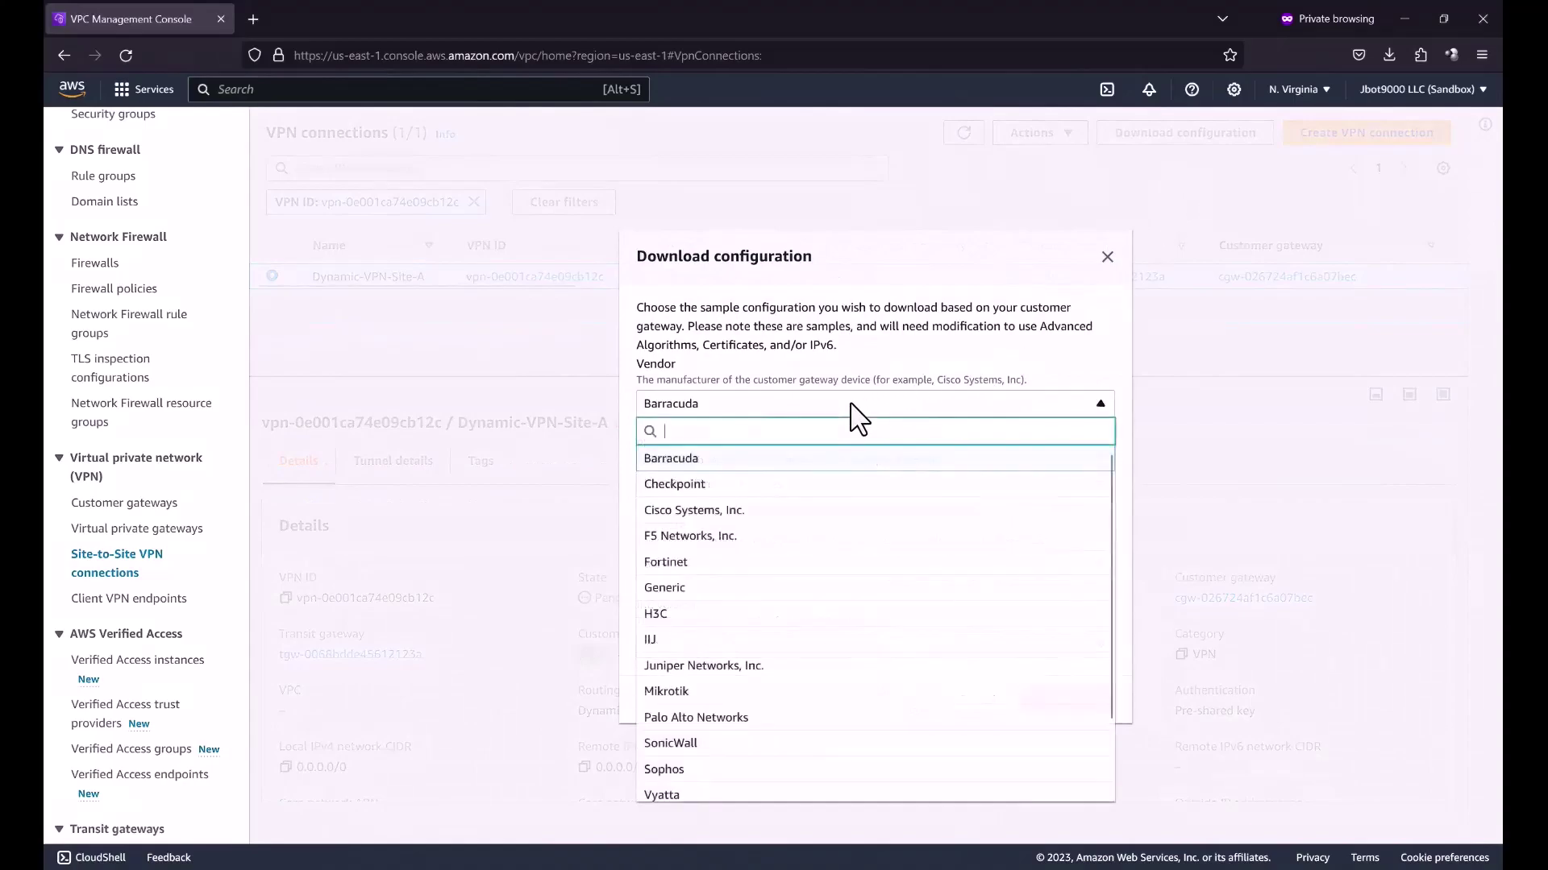
click(788, 513)
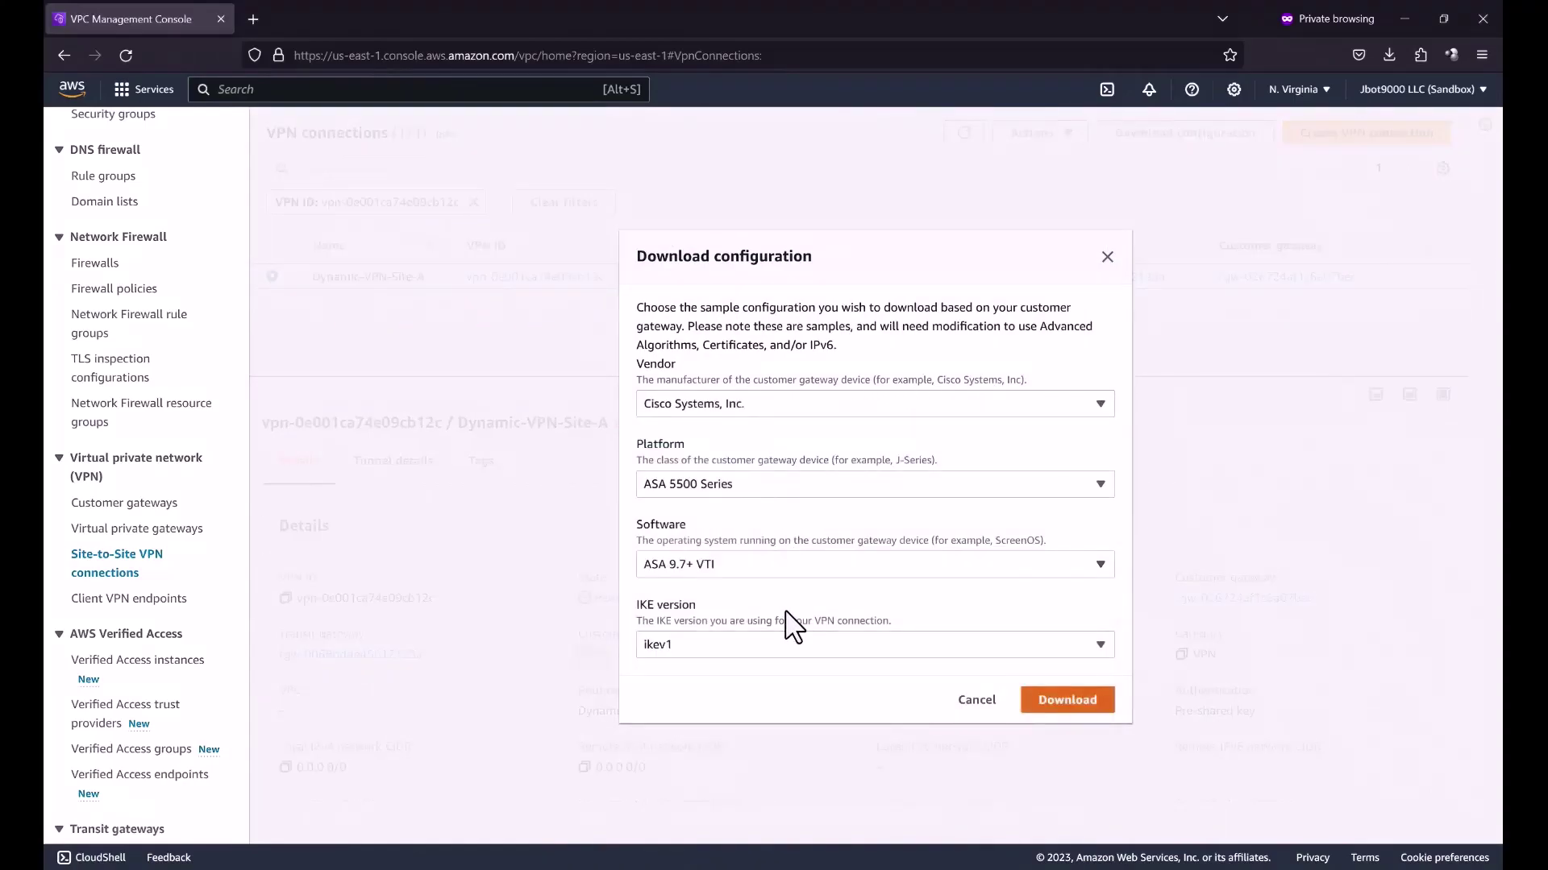
click(781, 649)
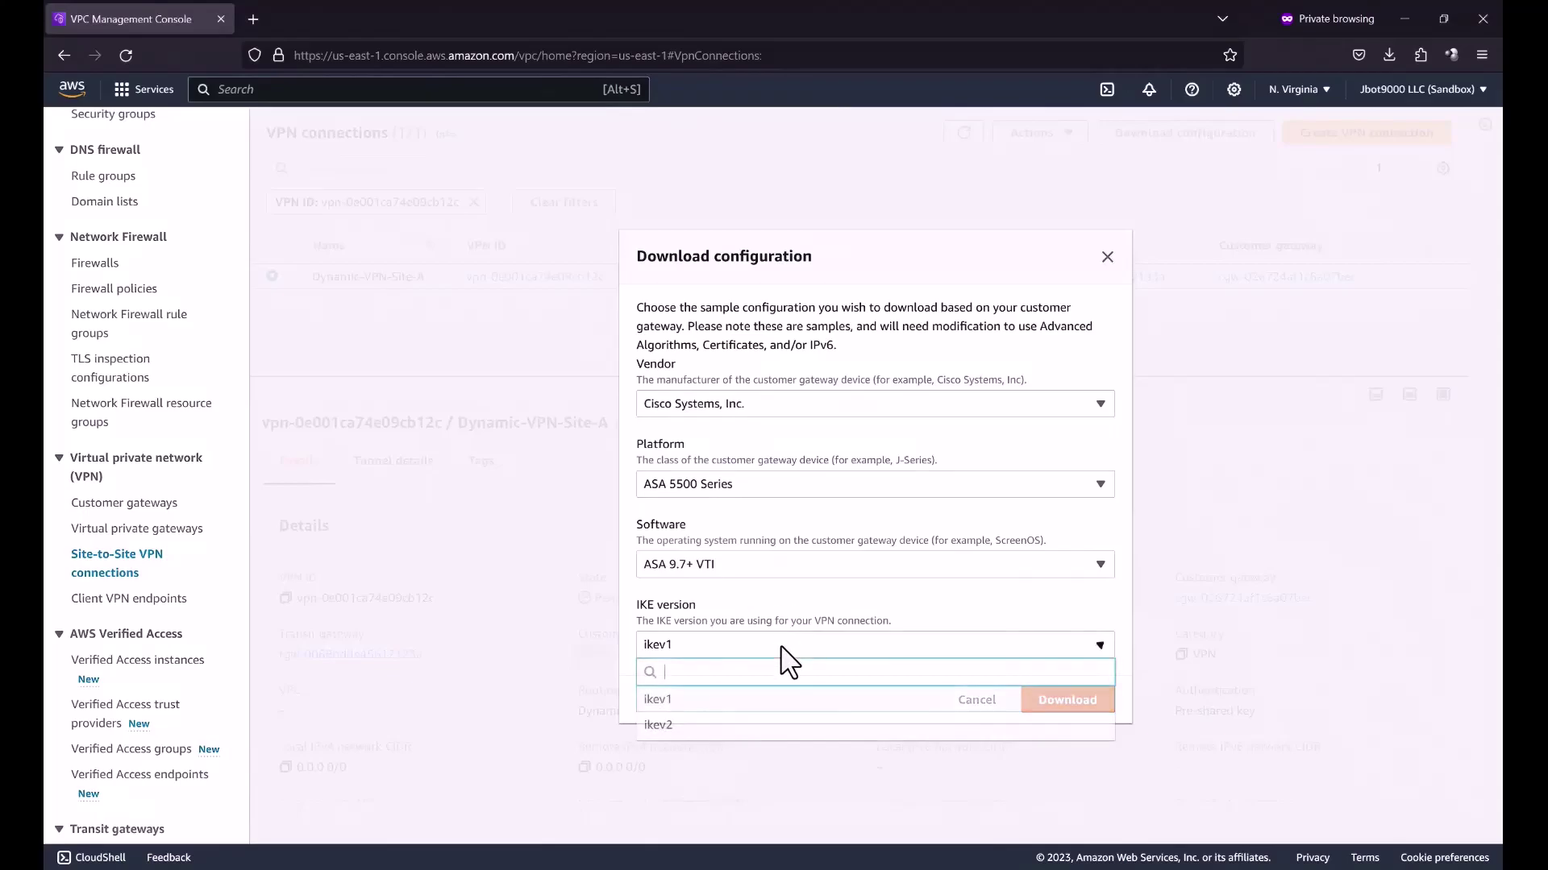
click(730, 727)
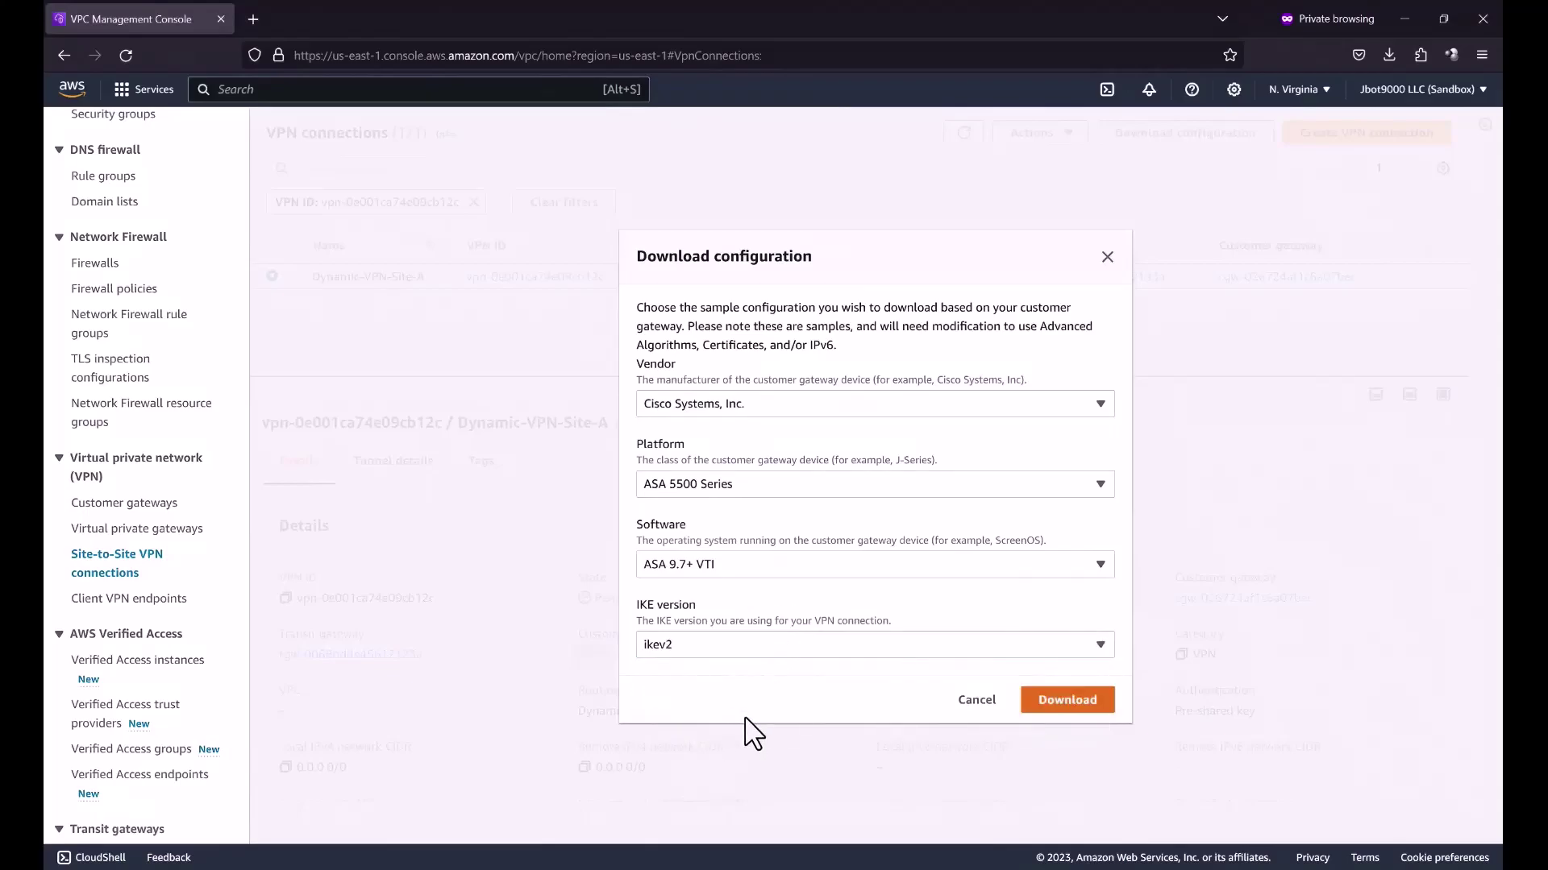
click(1064, 701)
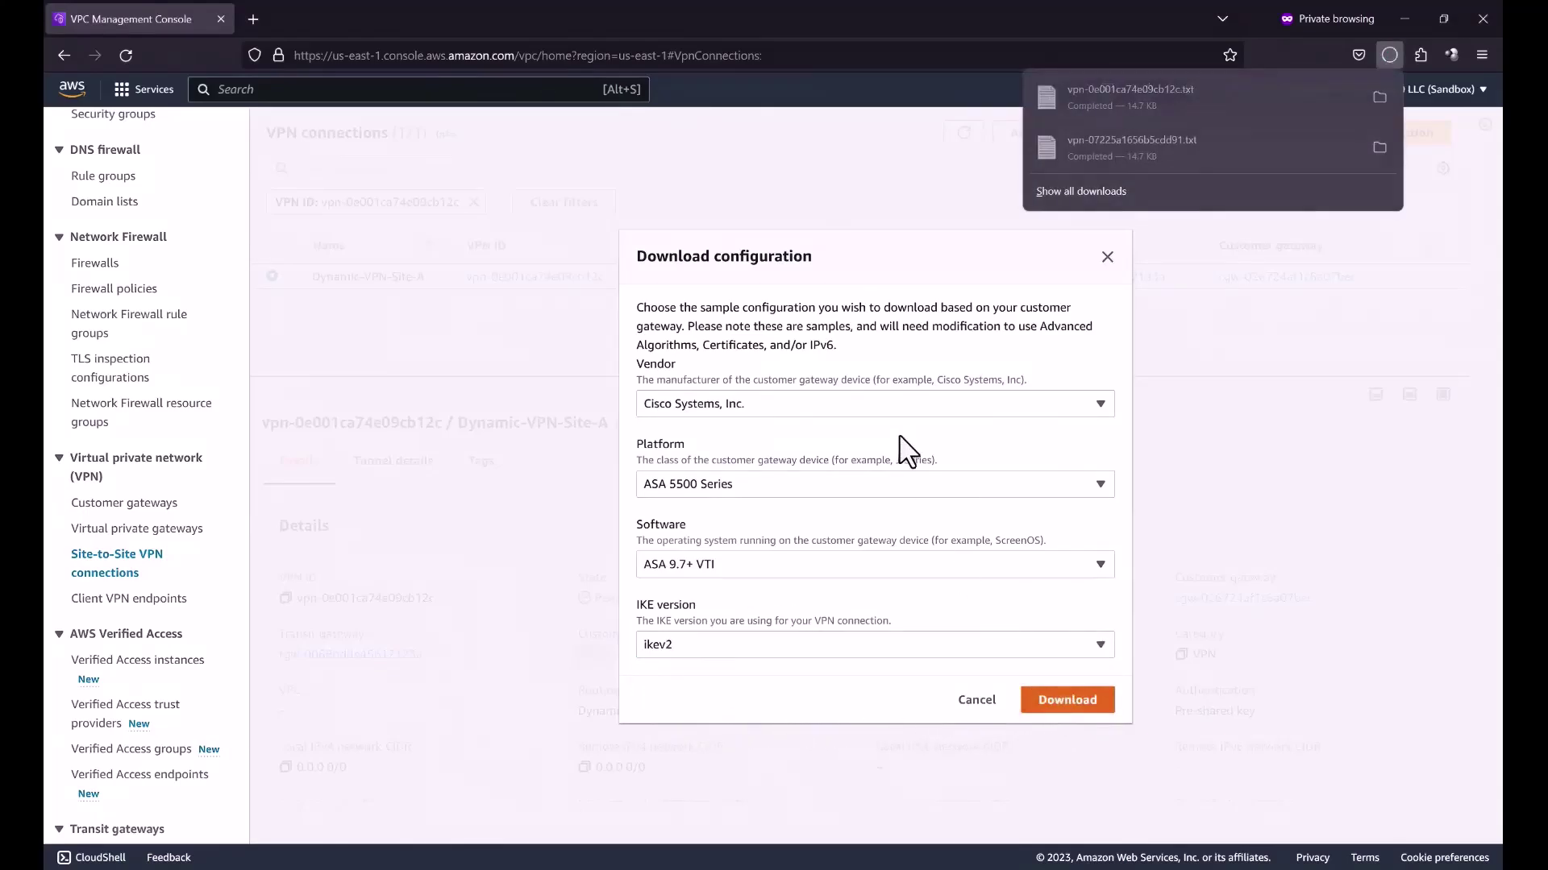
click(1107, 256)
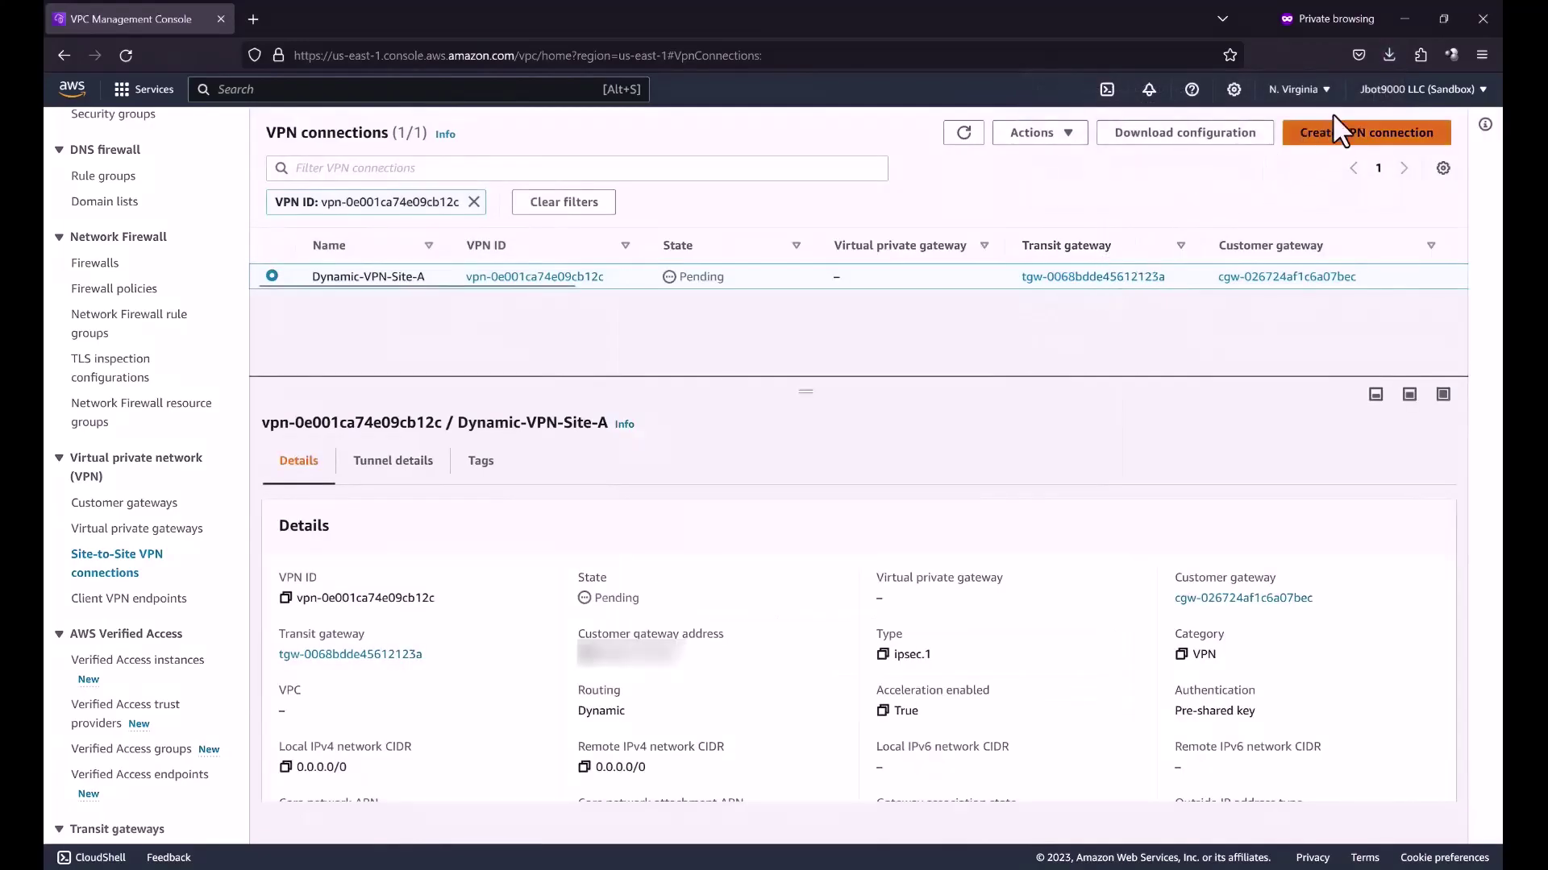
- Open the downloaded vpn-0e001ca74e09cb12c.txt in Notepad and place it in its own window beside site-a-vpn.txt
click(1388, 57)
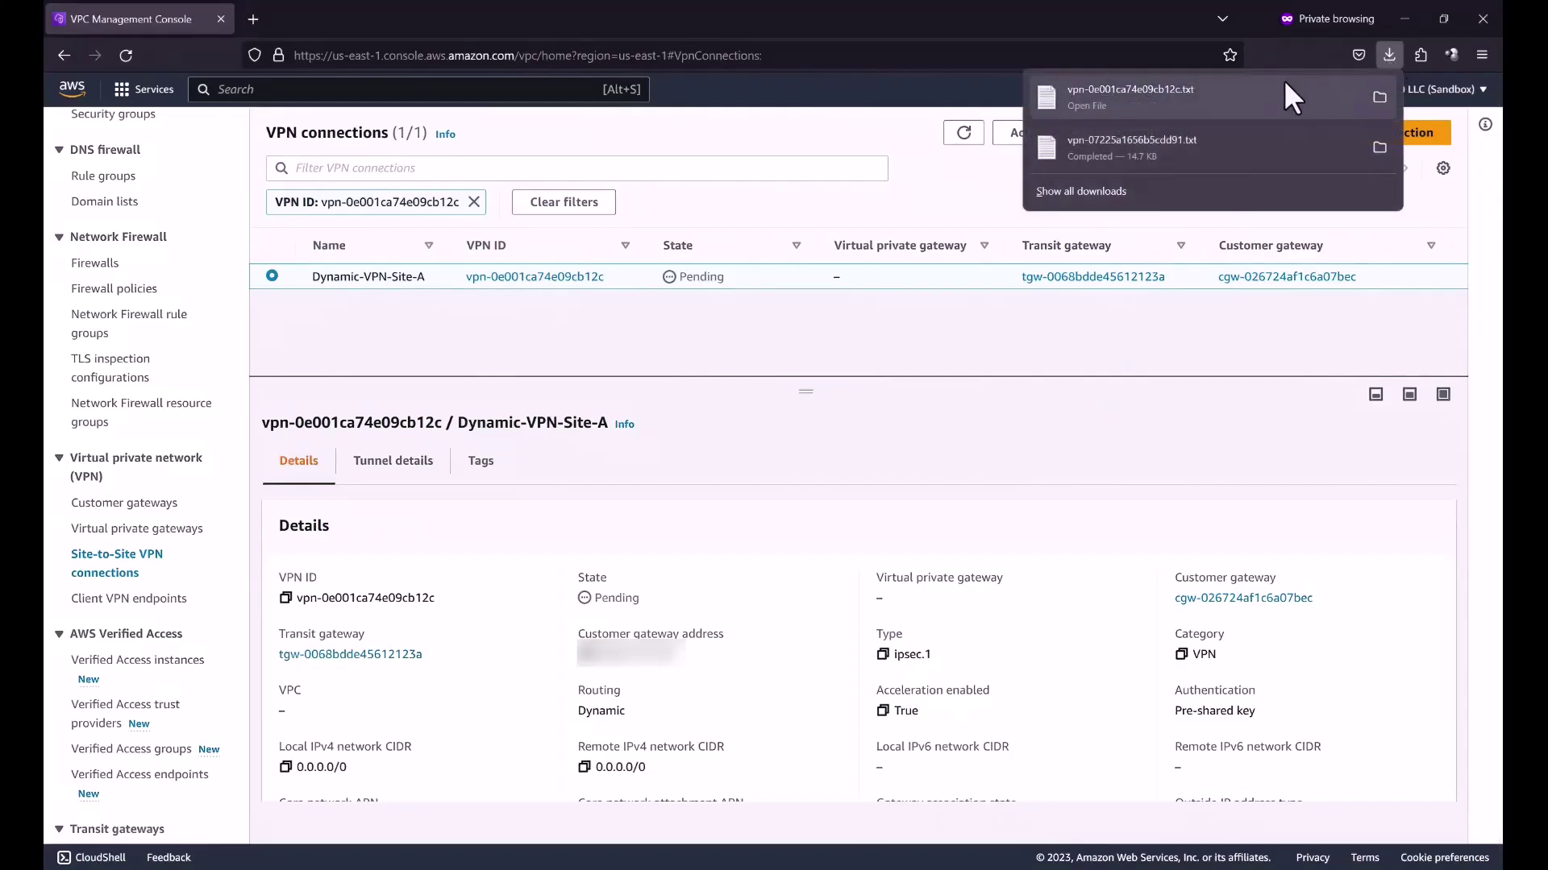
click(1189, 91)
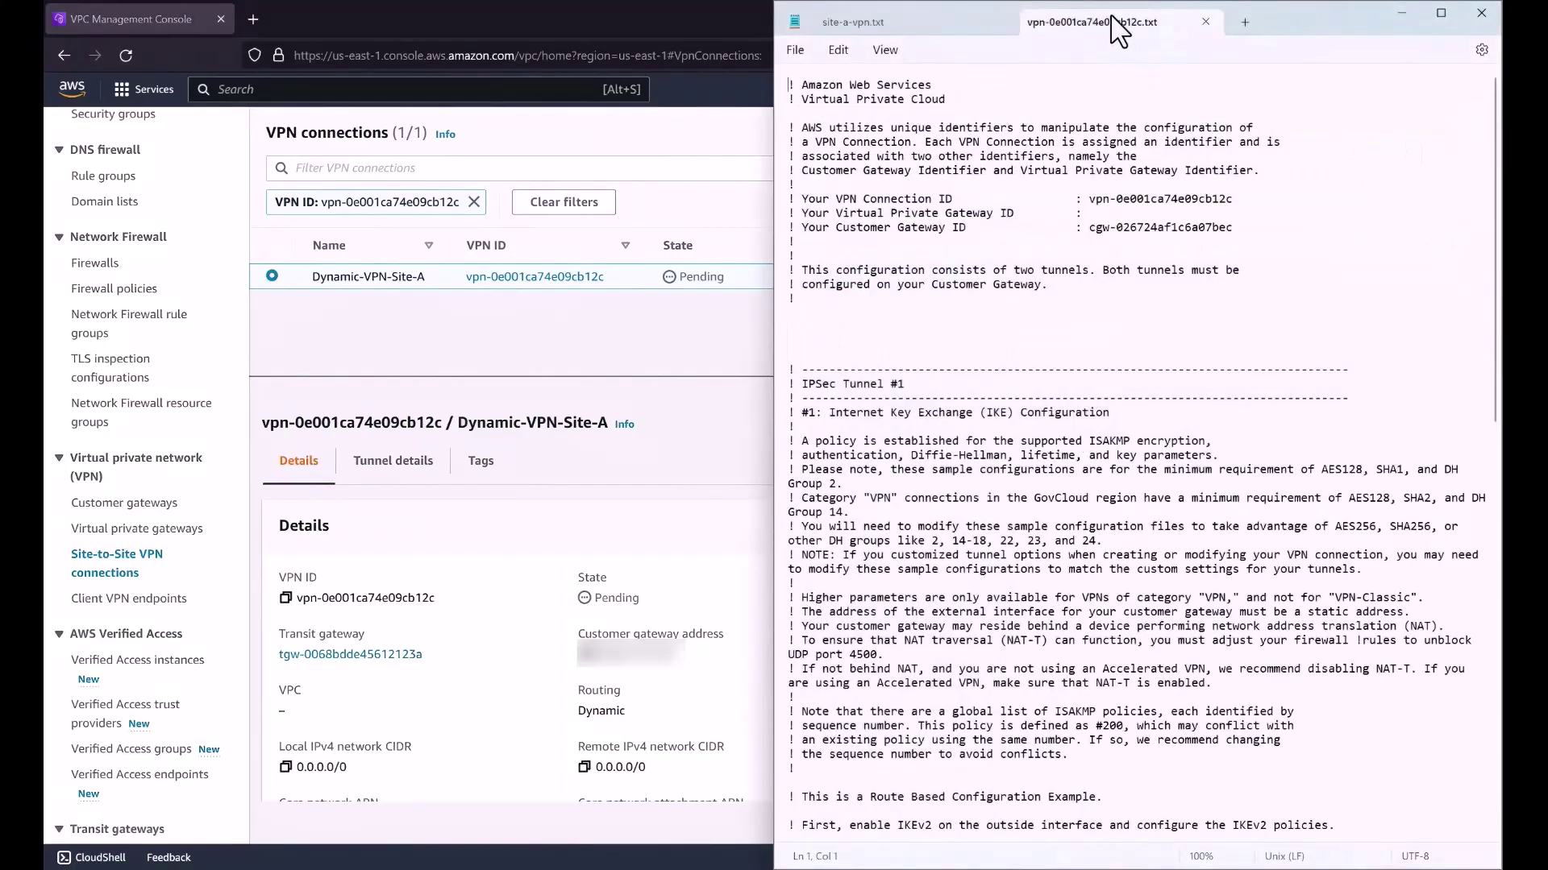
drag(1117, 31, 274, 276)
drag(466, 274, 50, 212)
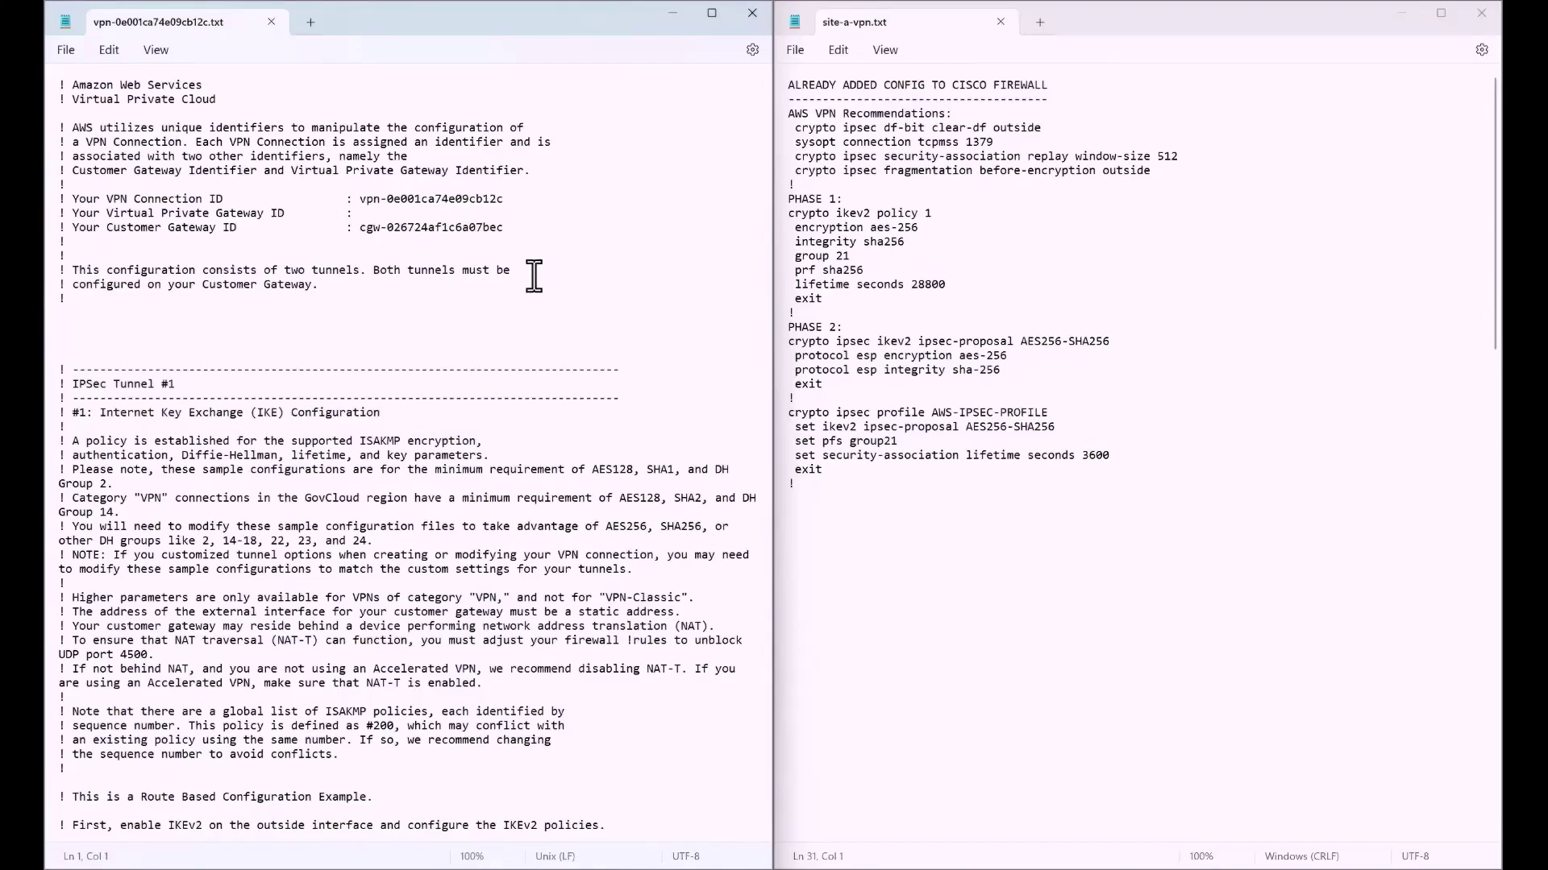
- Copy Tunnel #1's group-policy and tunnel-group 3.33.214.80 block, including its pre-shared keys, to the end of site-a-vpn.txt and close it with exit and "!"
scroll(533, 277, down, 12)
scroll(533, 277, down, 20)
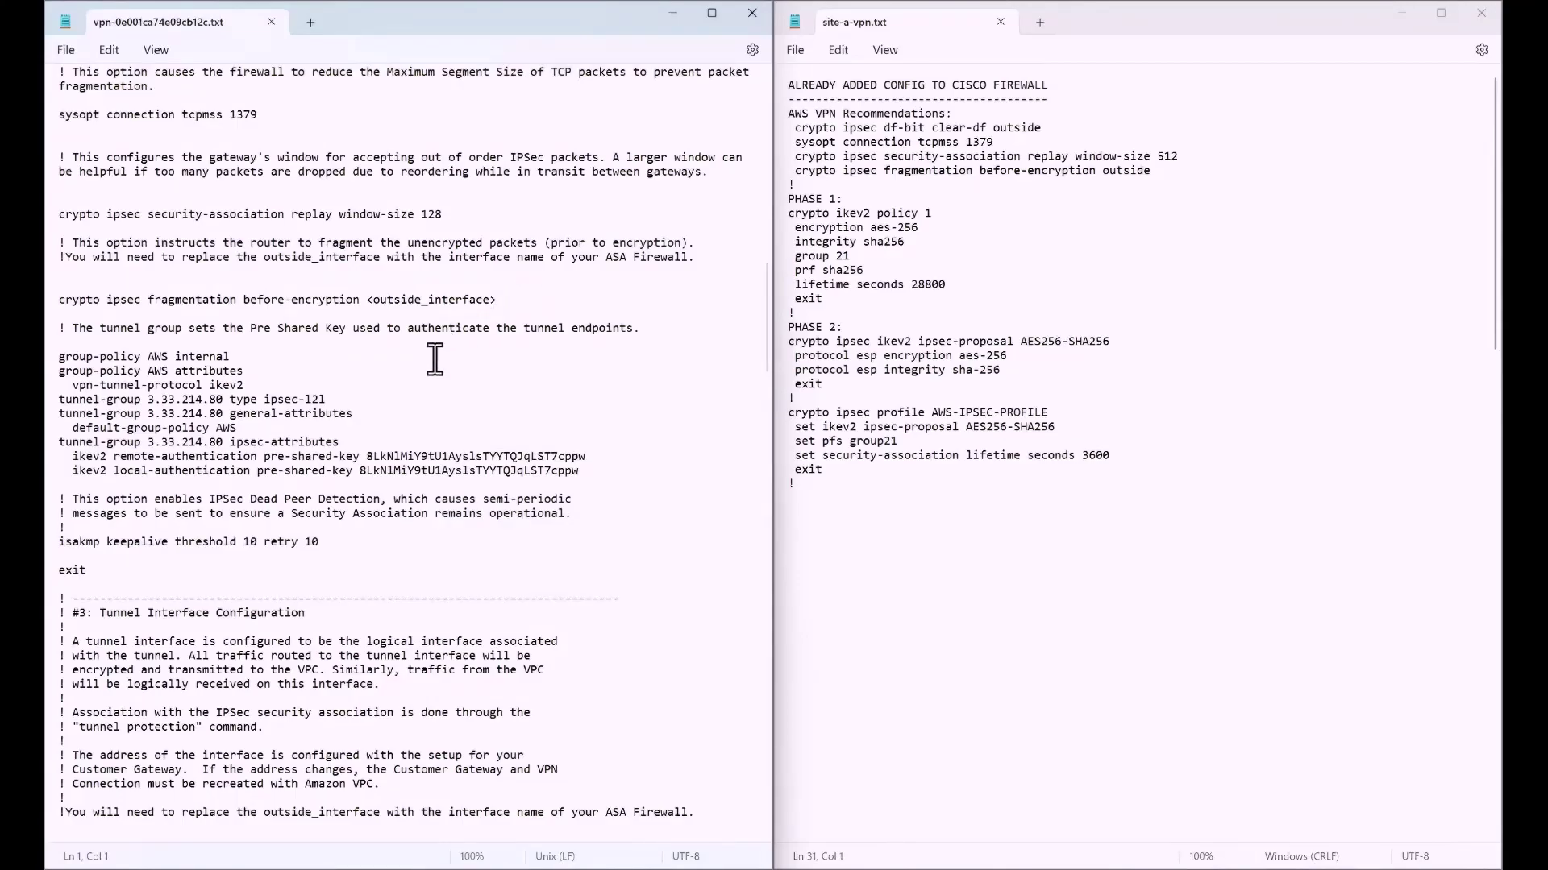
scroll(435, 355, down, 1)
drag(588, 430, 50, 316)
key(ctrl+c)
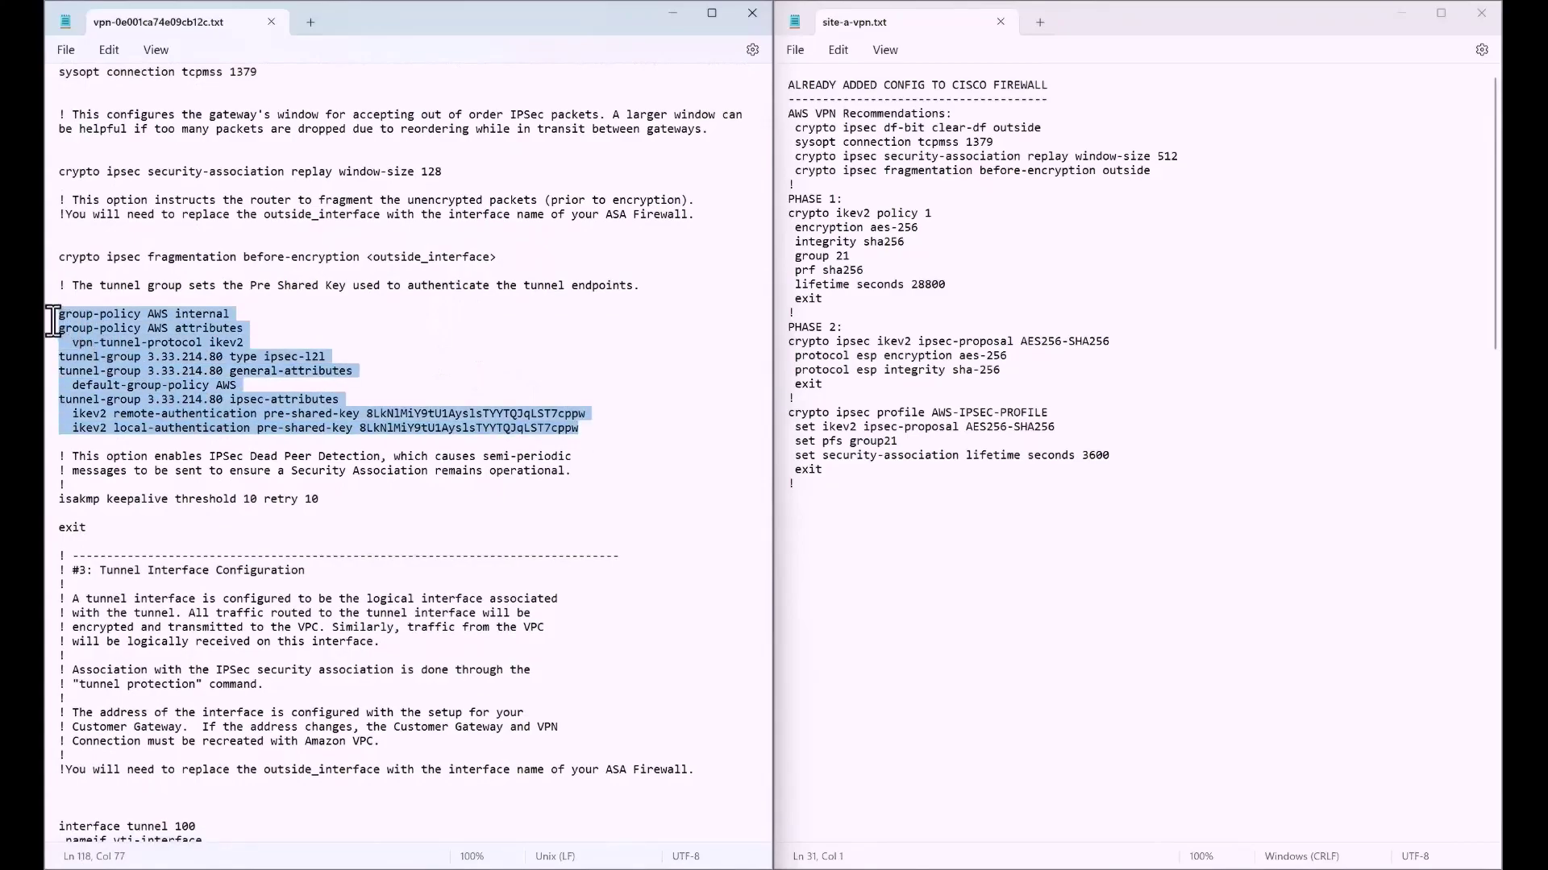
click(806, 500)
key(ctrl+v)
key(Return)
text(ex)
key(Return)
- Copy the interface tunnel 100 block from the AWS file to the end of site-a-vpn.txt and add a "!" line below it
scroll(594, 463, down, 9)
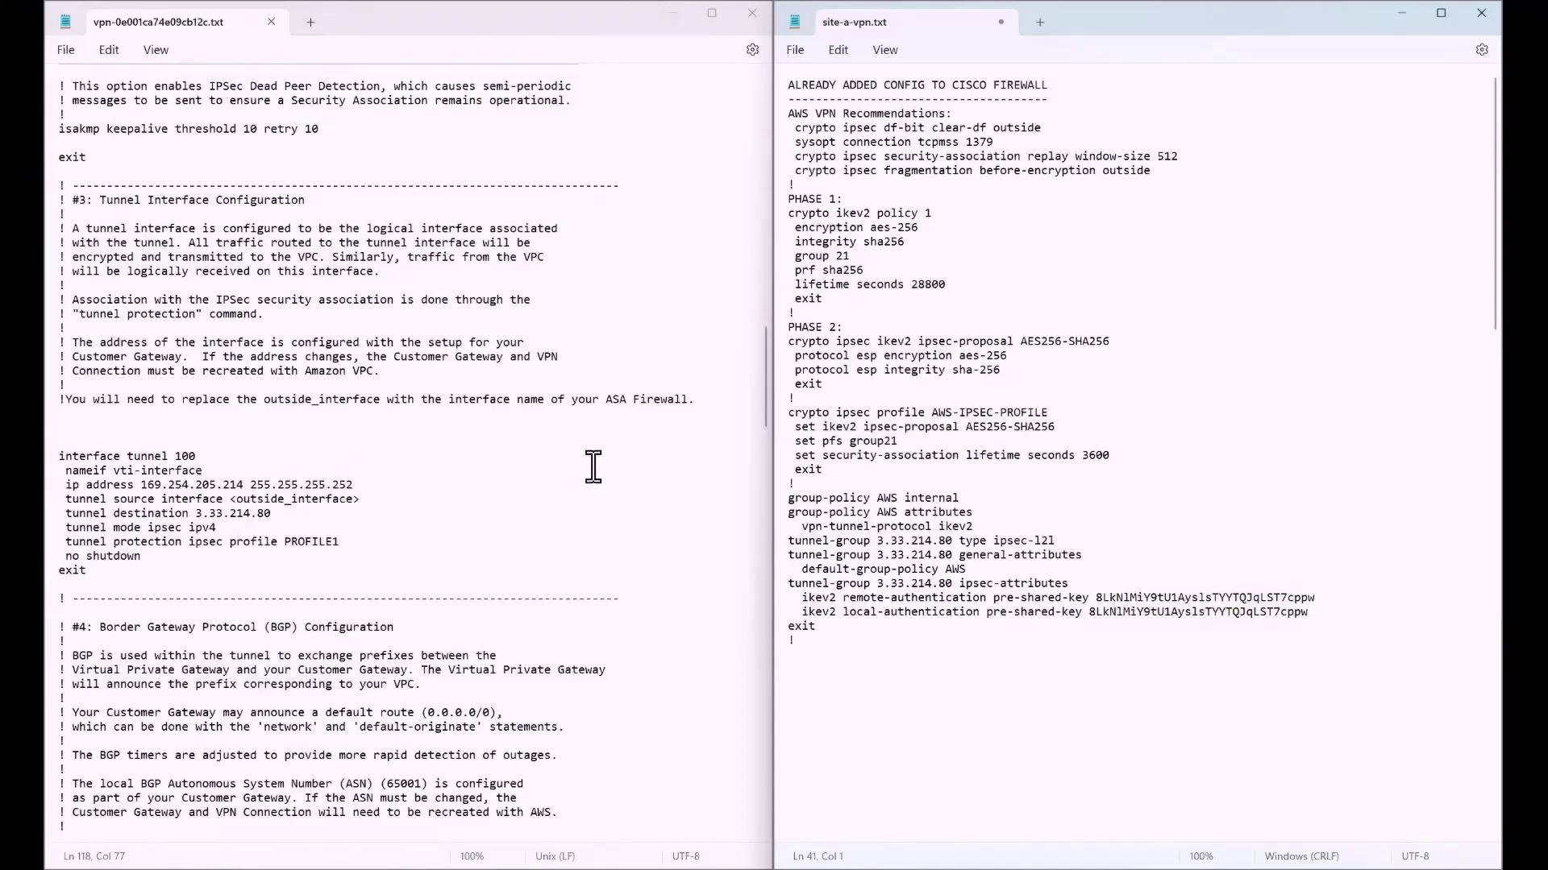
scroll(593, 467, down, 3)
drag(153, 467, 47, 348)
key(ctrl+c)
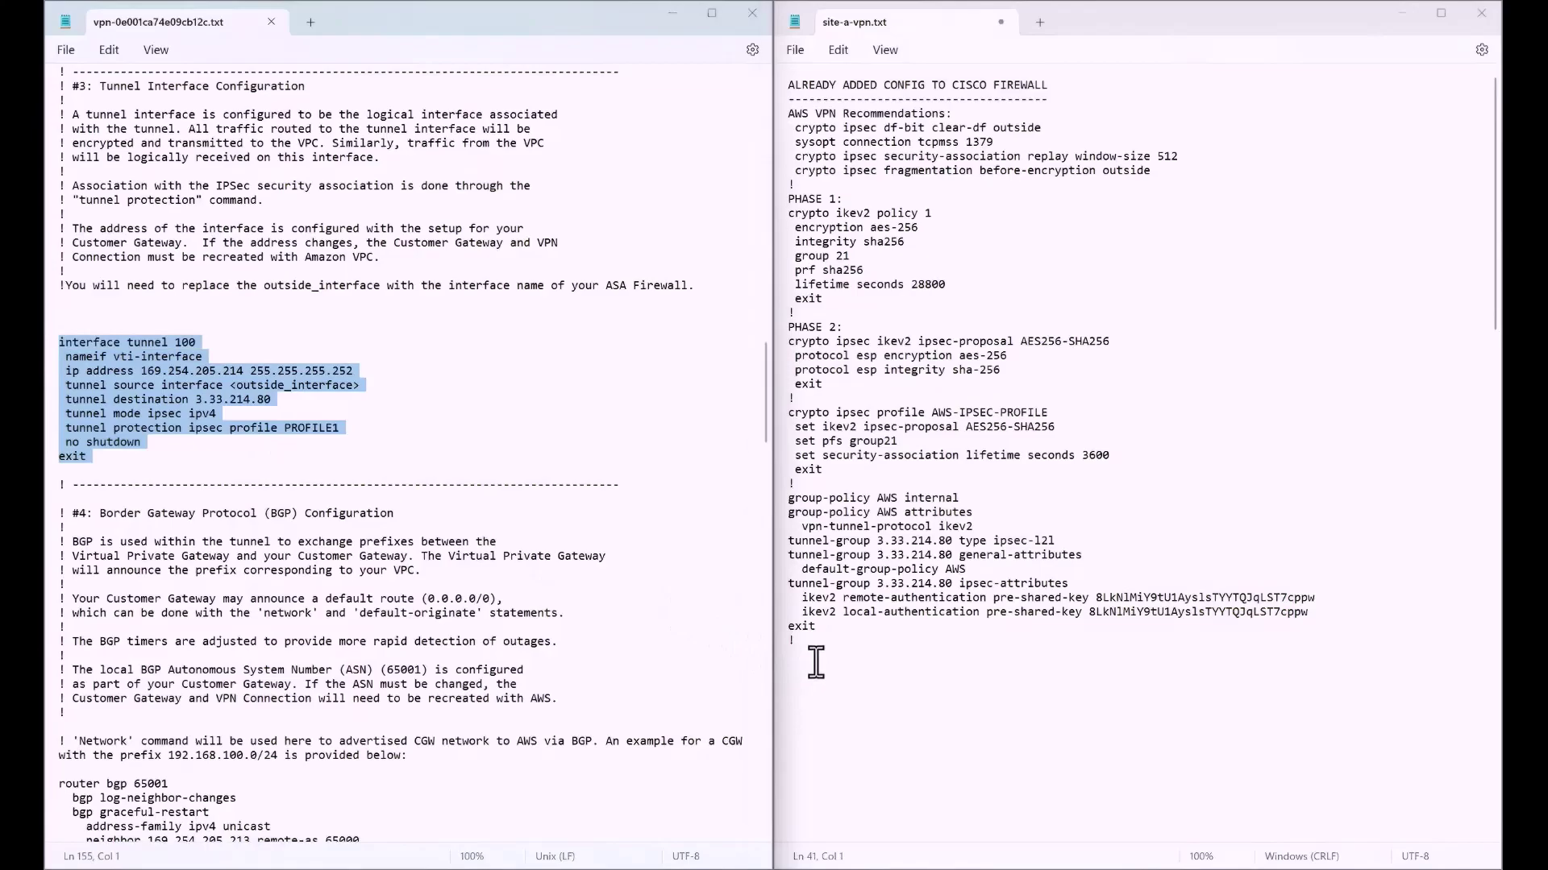
click(816, 661)
key(ctrl+v)
text(!)
key(Return)
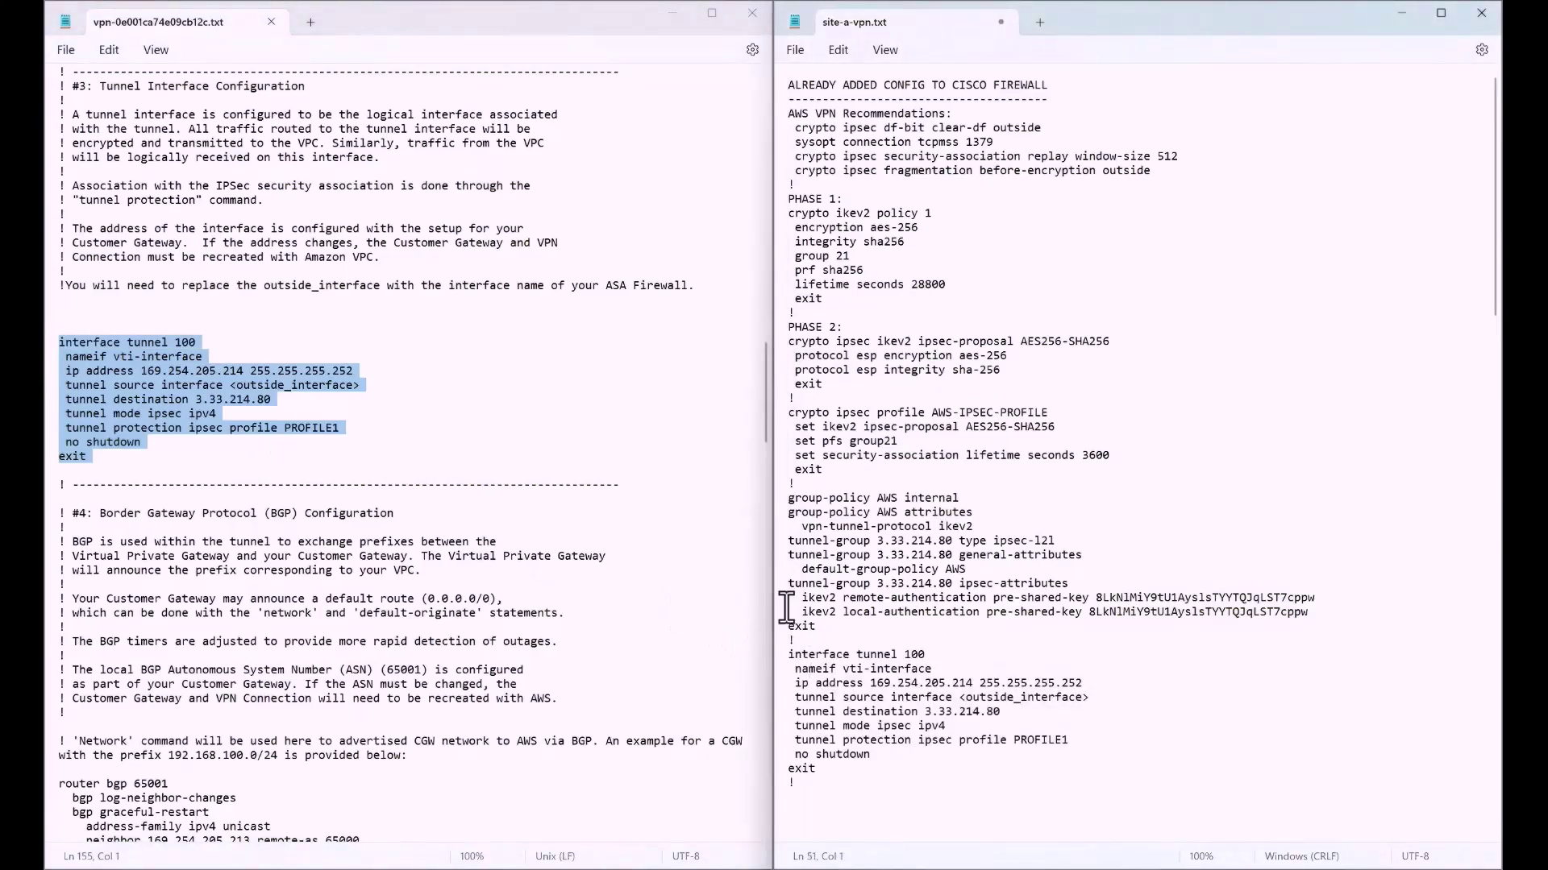
- Copy Tunnel #1's router bgp 65001 block from the AWS file to the end of site-a-vpn.txt
scroll(624, 493, down, 4)
scroll(624, 492, down, 4)
drag(207, 601, 47, 433)
key(ctrl+c)
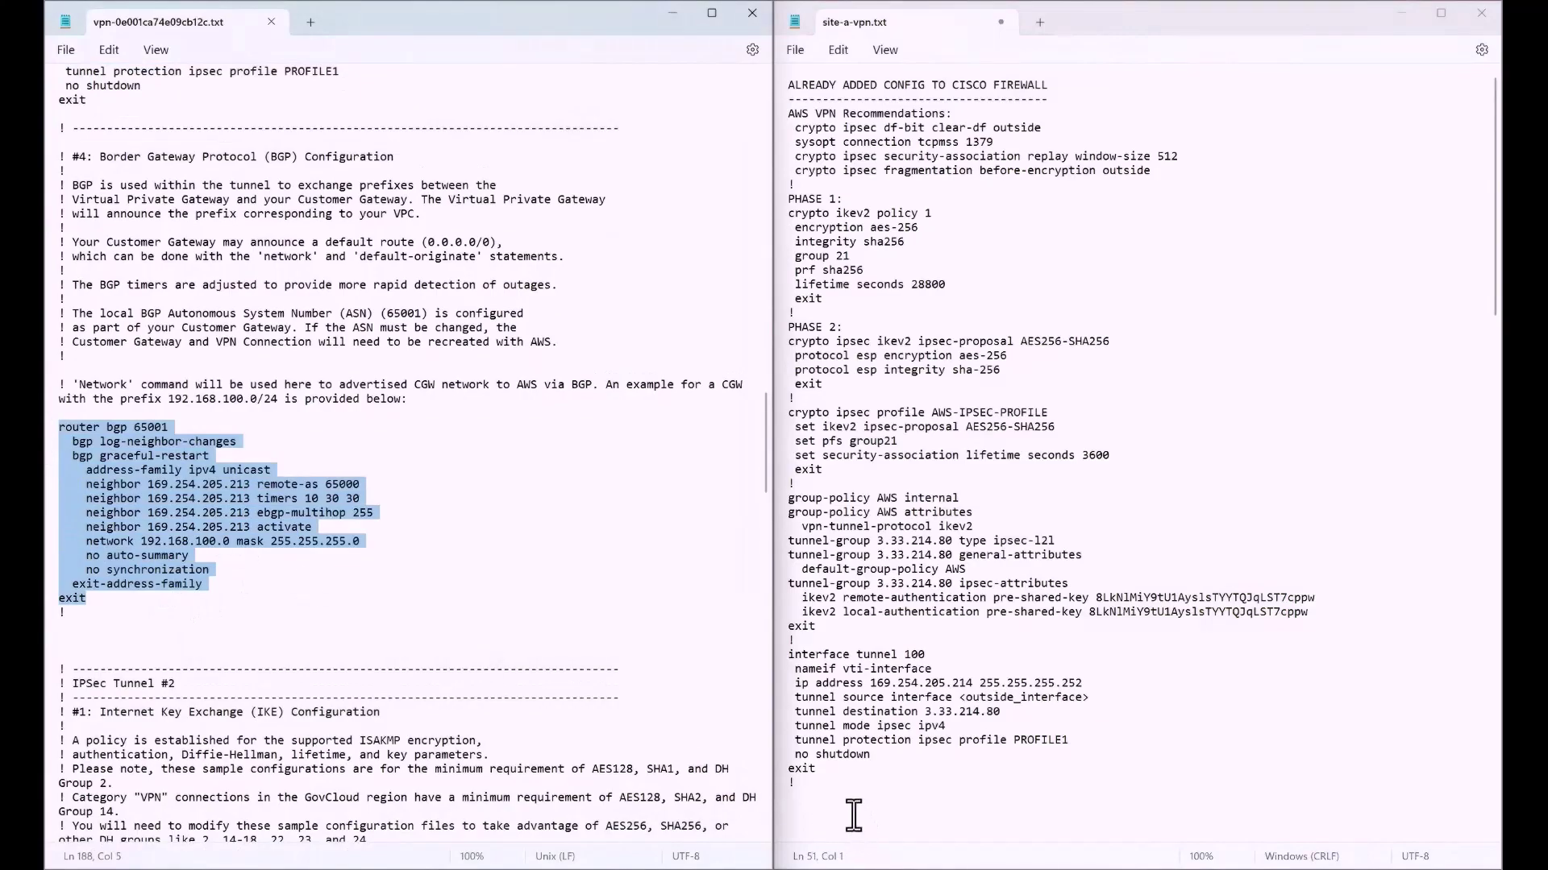
click(844, 799)
key(ctrl+v)
click(605, 599)
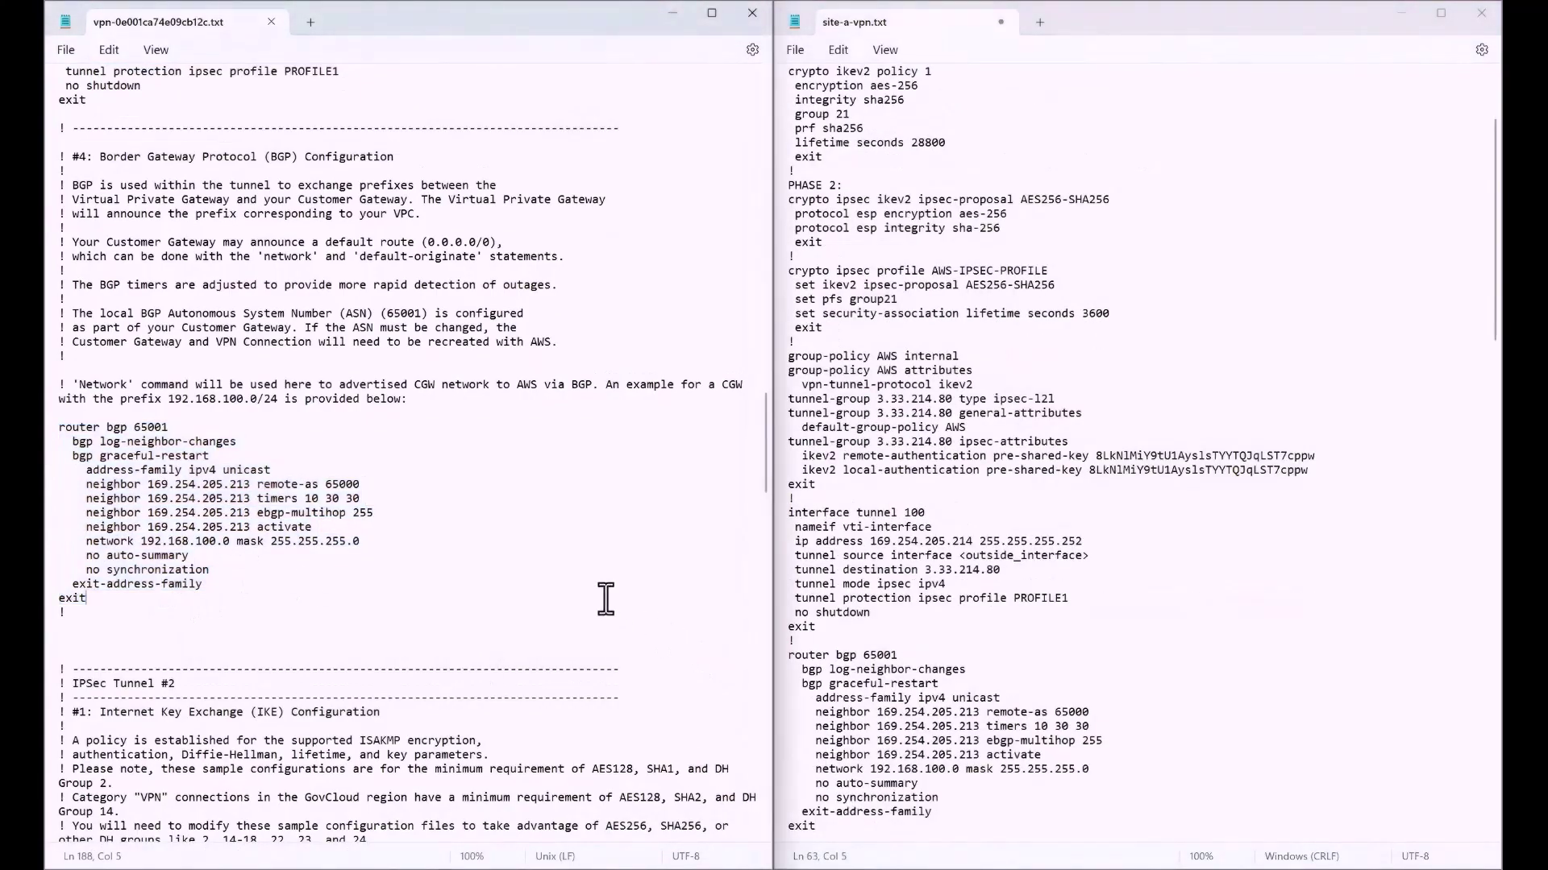
- Insert Tunnel #2's group-policy and tunnel-group 13.248.144.202 block, including its pre-shared keys, above interface tunnel 100 in site-a-vpn.txt, ending with exit and "!"
scroll(605, 598, down, 11)
scroll(605, 598, down, 20)
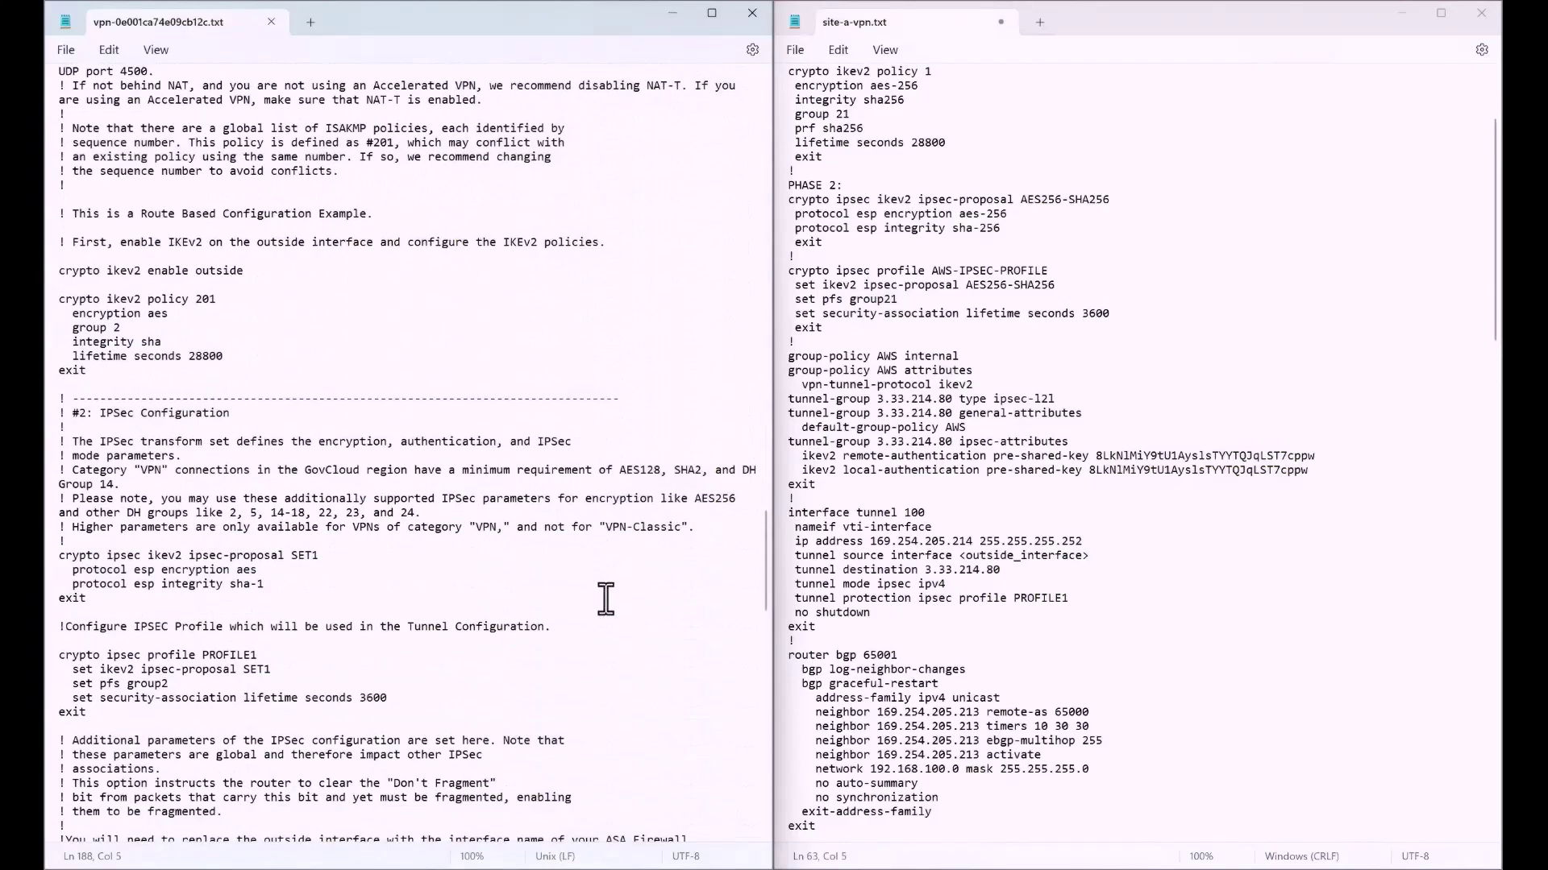
scroll(603, 593, down, 2)
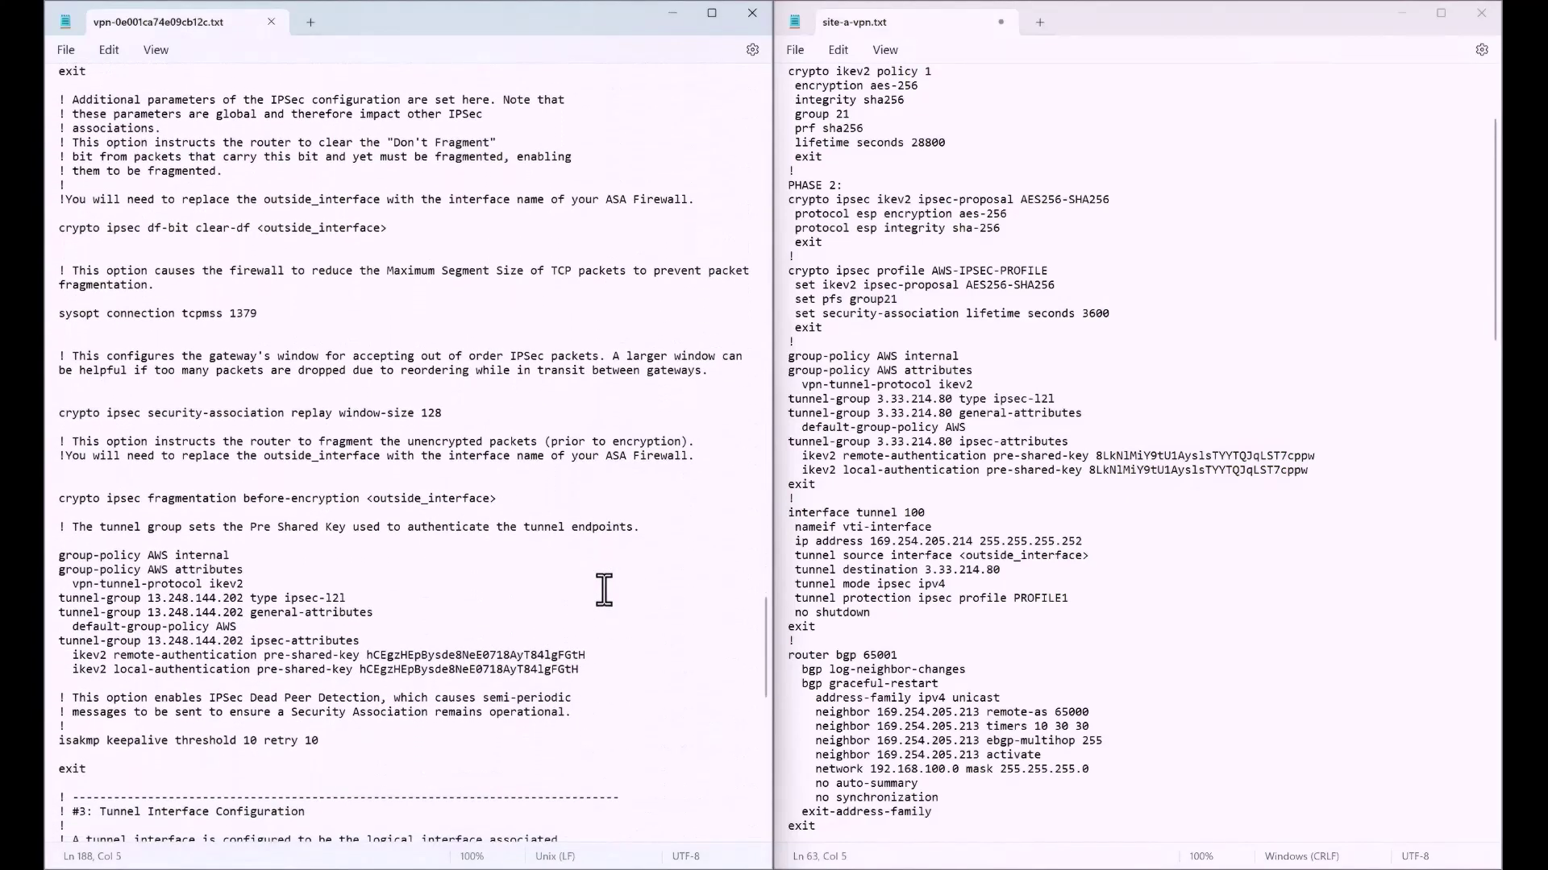
drag(594, 627, 50, 508)
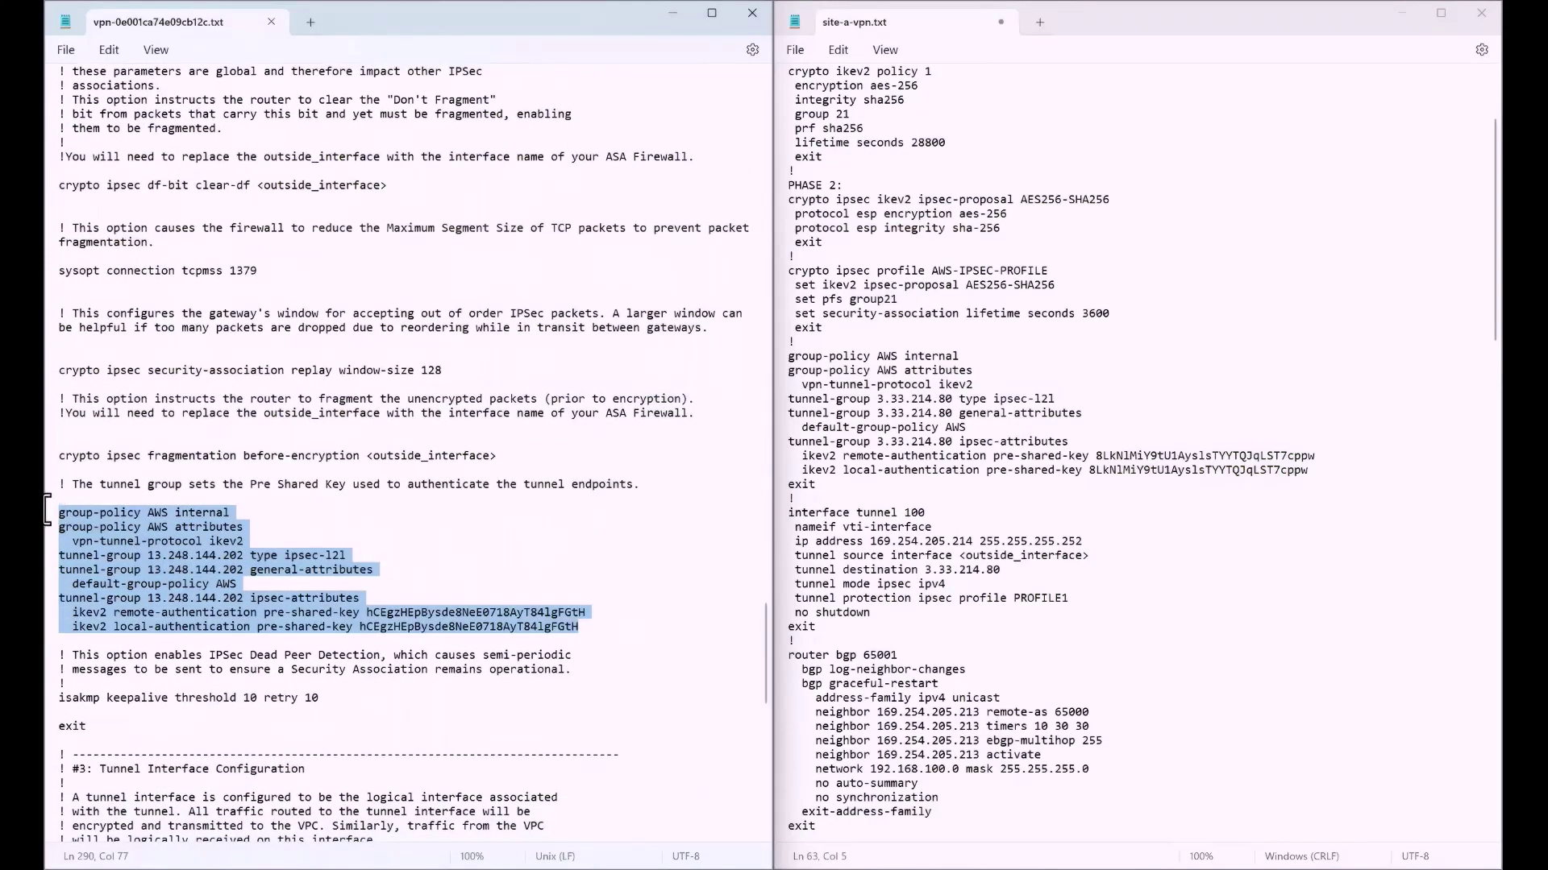
click(893, 498)
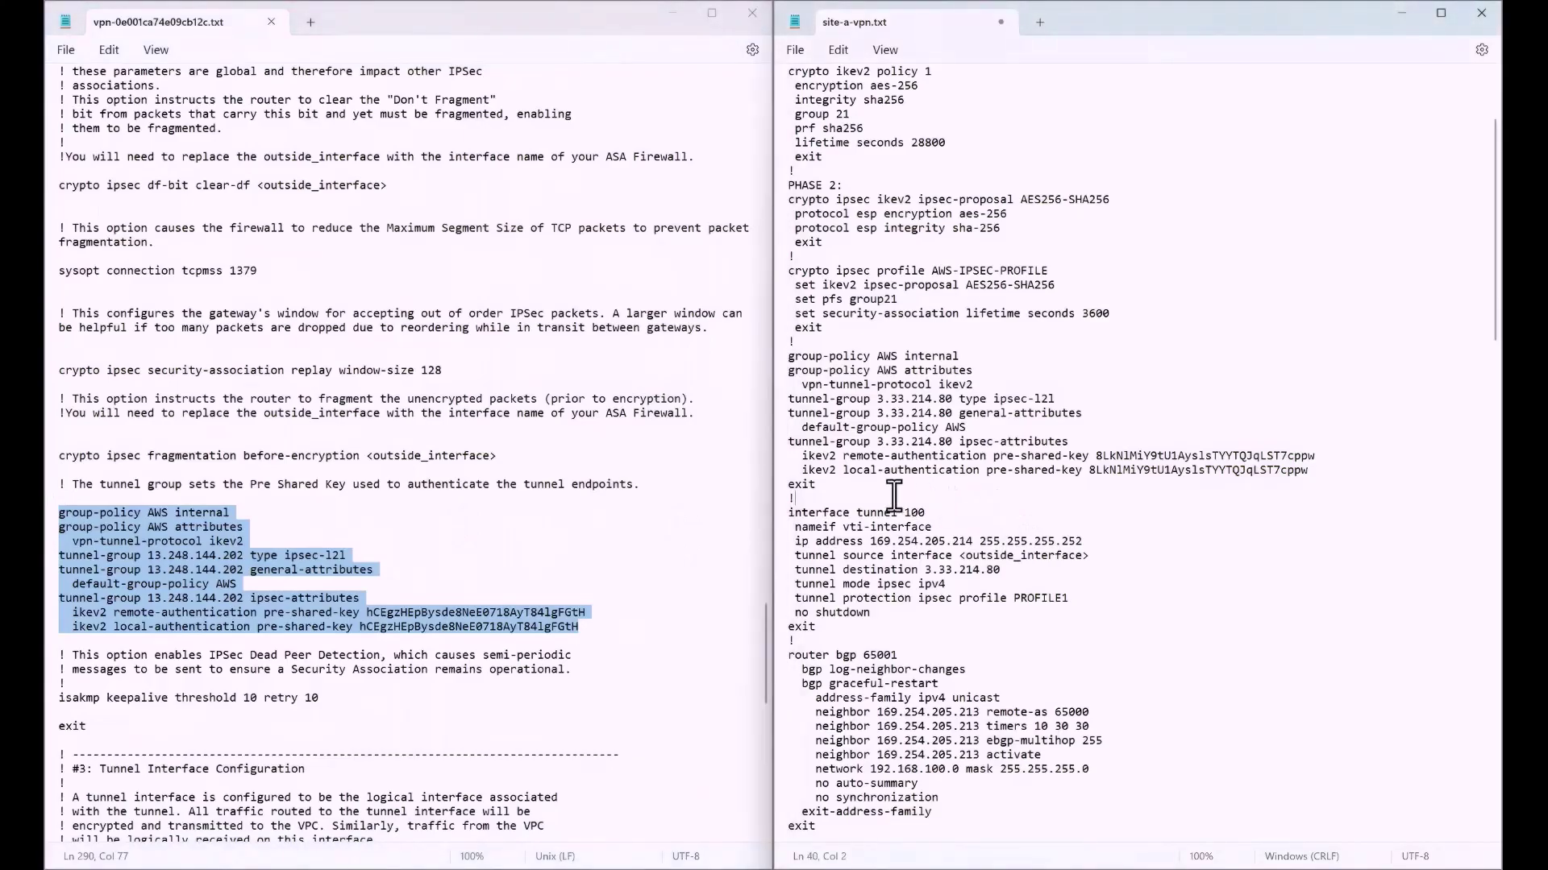
key(Return)
key(ctrl+v)
key(Return)
text(exi)
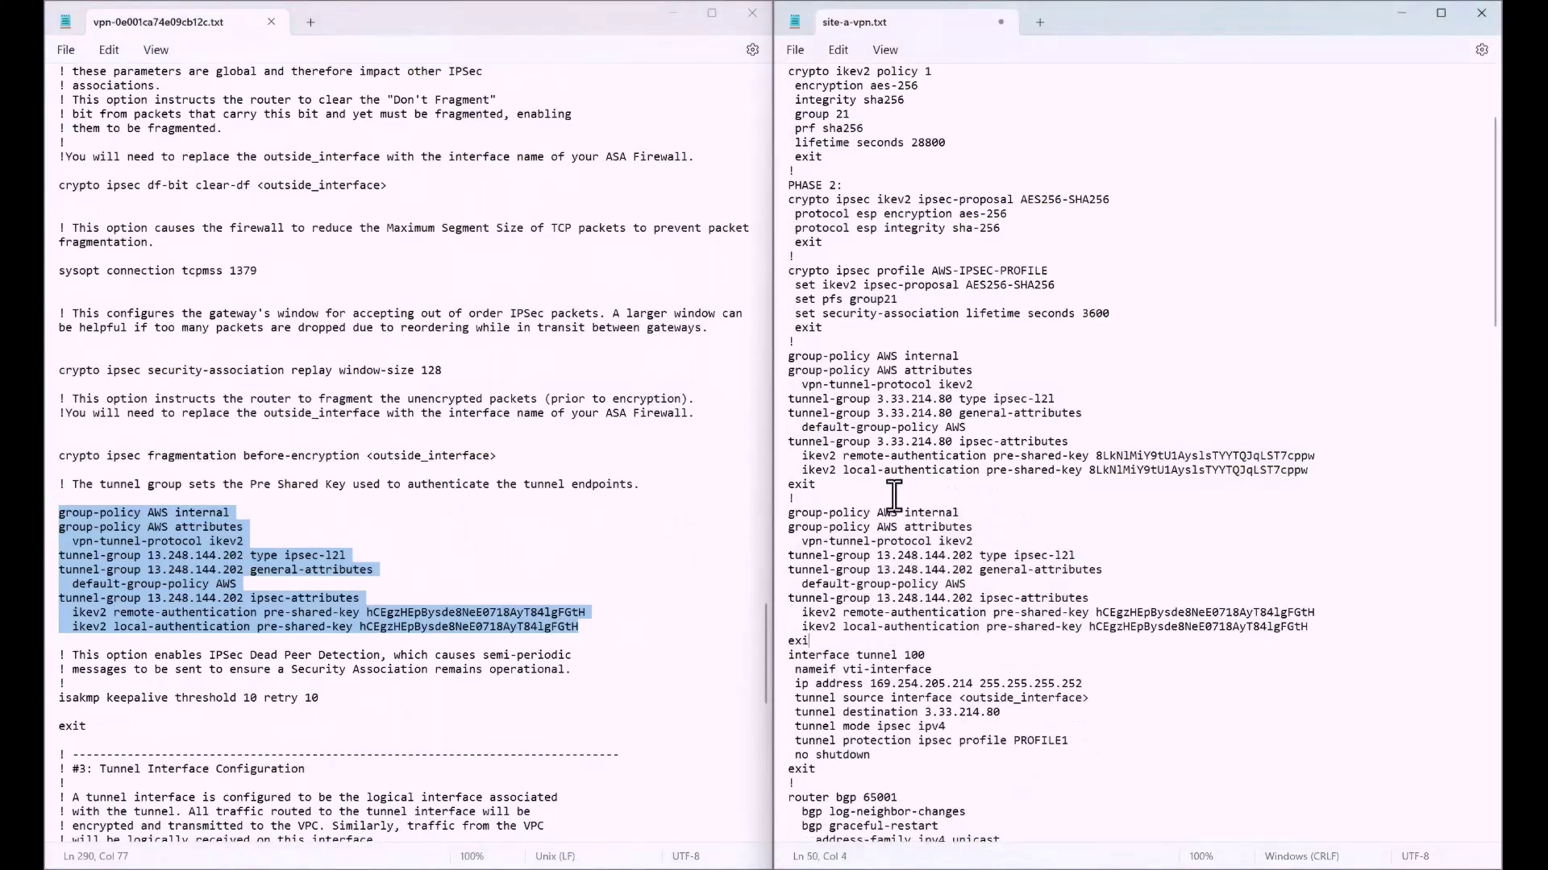
text(t)
key(Return)
text(!)
- Insert the interface tunnel 200 block from the AWS file between interface tunnel 100 and router bgp 65001 in site-a-vpn.txt
scroll(614, 407, down, 11)
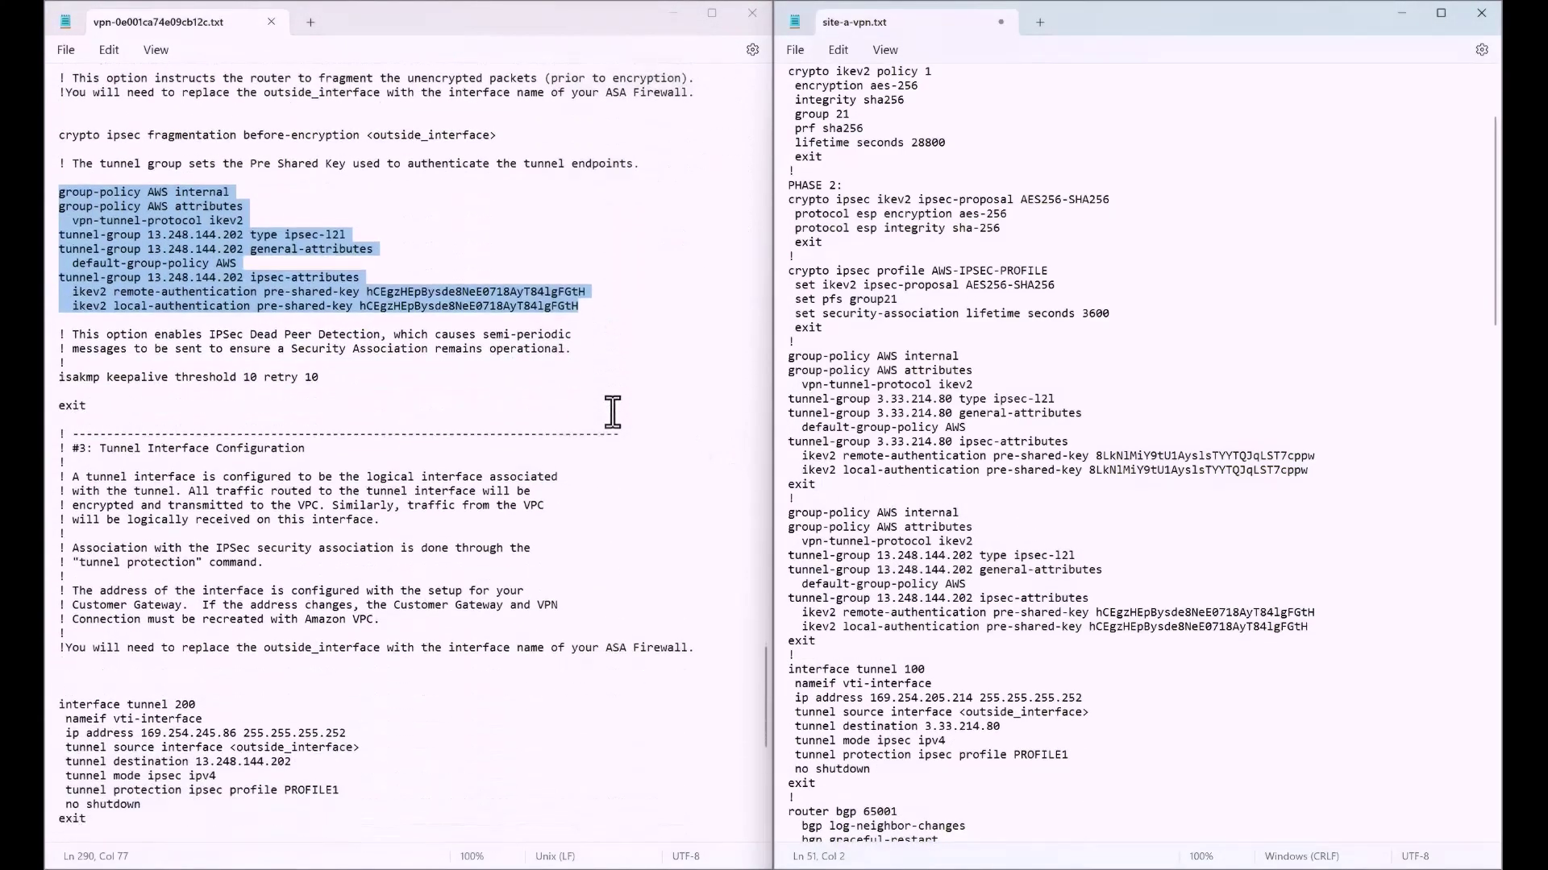
scroll(614, 411, down, 4)
drag(87, 500, 46, 391)
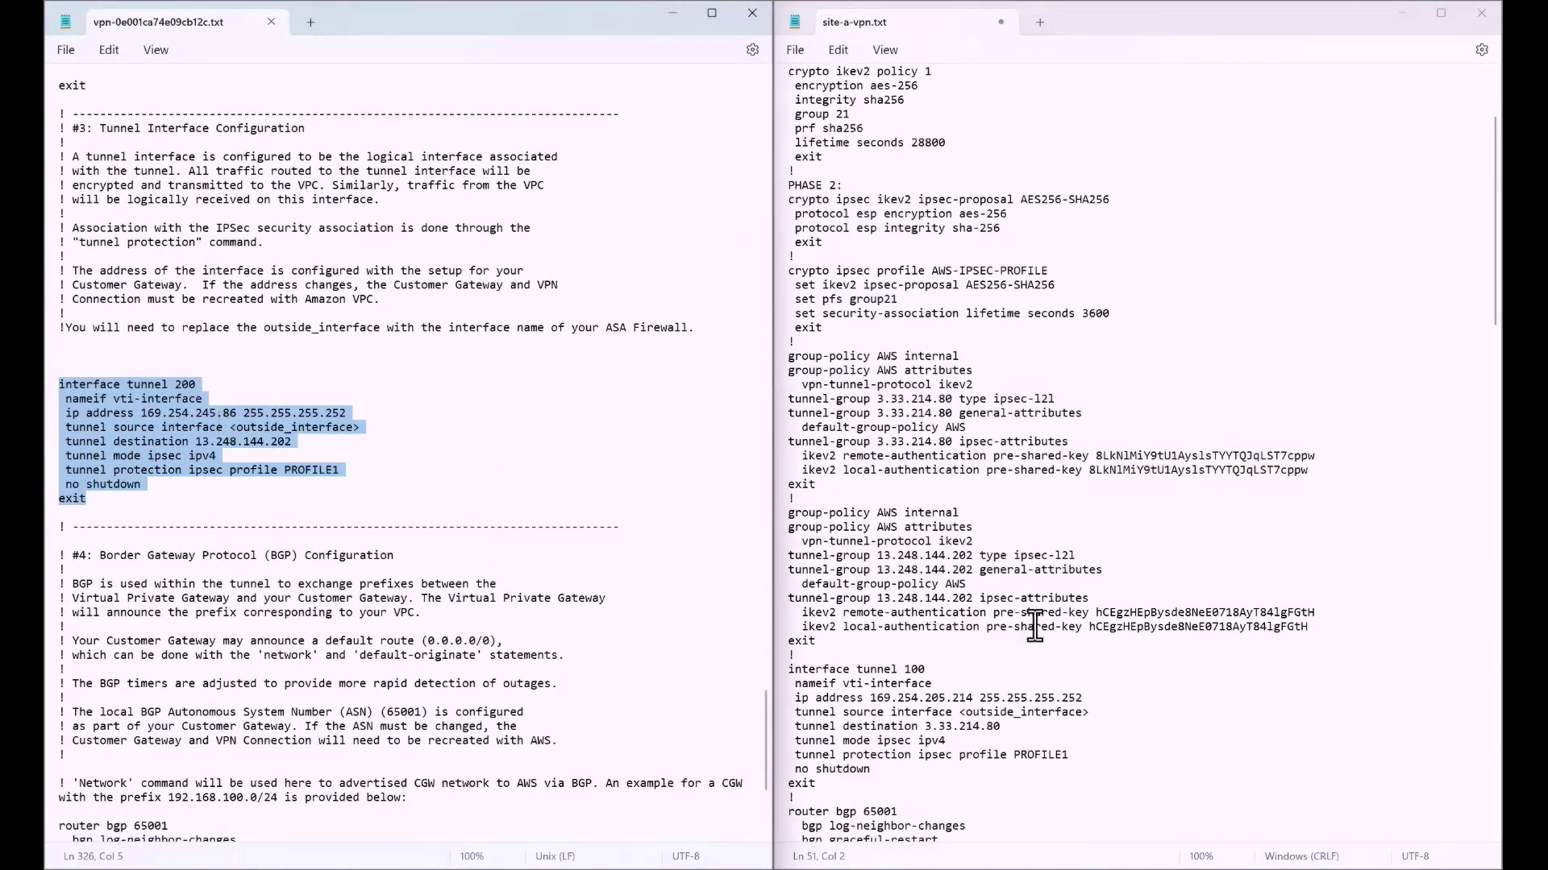
scroll(1035, 624, down, 1)
click(831, 758)
key(Return)
key(ctrl+v)
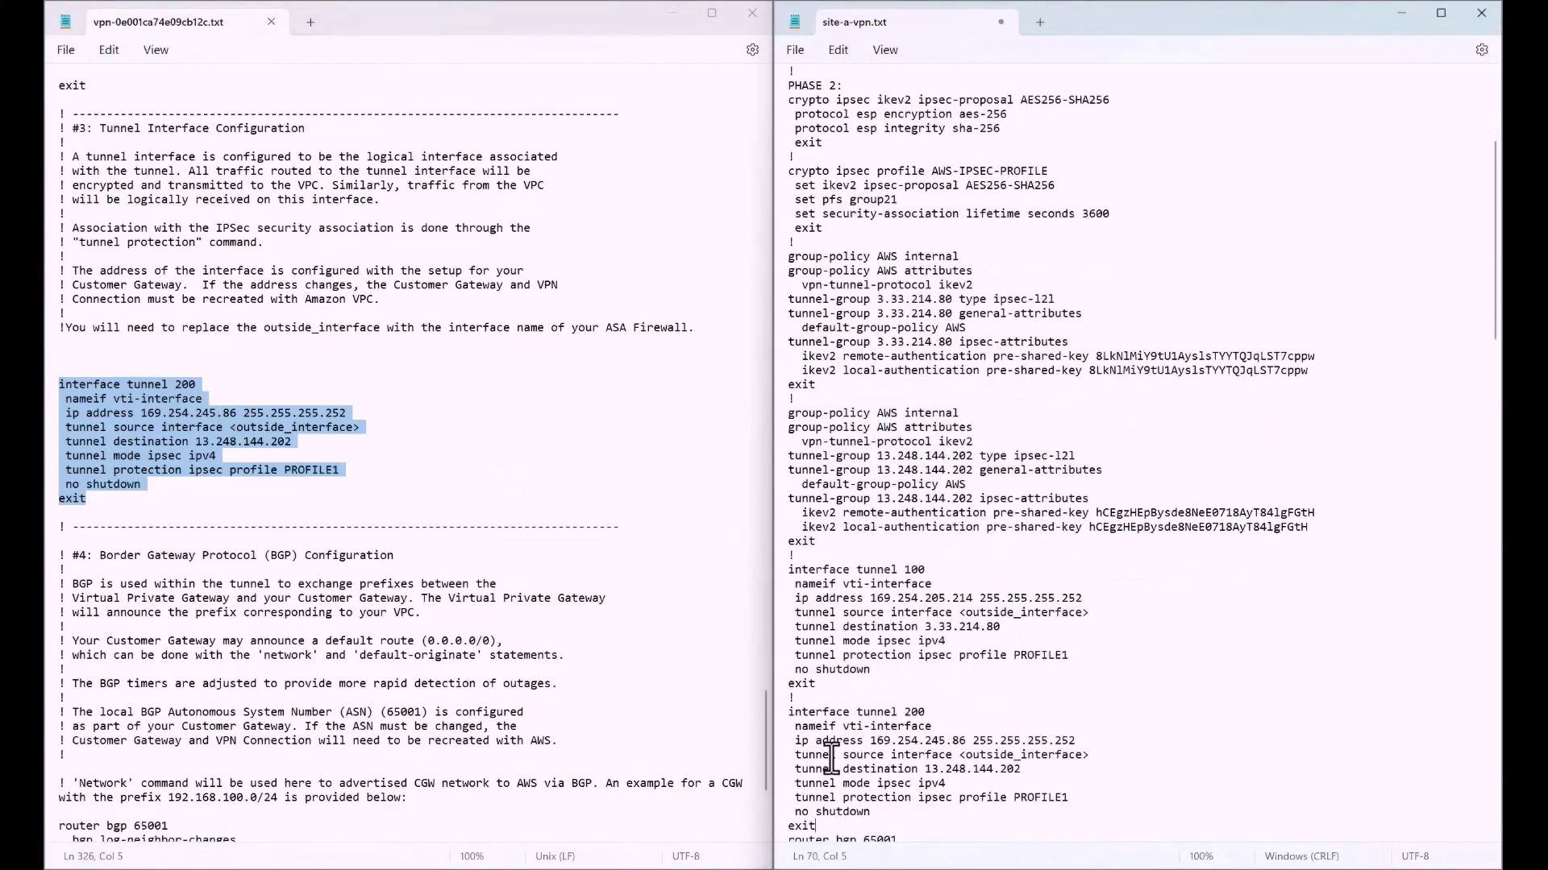
key(Return)
- Copy Tunnel #2's four neighbor 169.254.245.85 lines below the 169.254.205.213 neighbor lines in site-a-vpn.txt's router bgp 65001 block
scroll(639, 691, down, 6)
click(351, 670)
drag(350, 670, 47, 630)
scroll(1201, 644, down, 7)
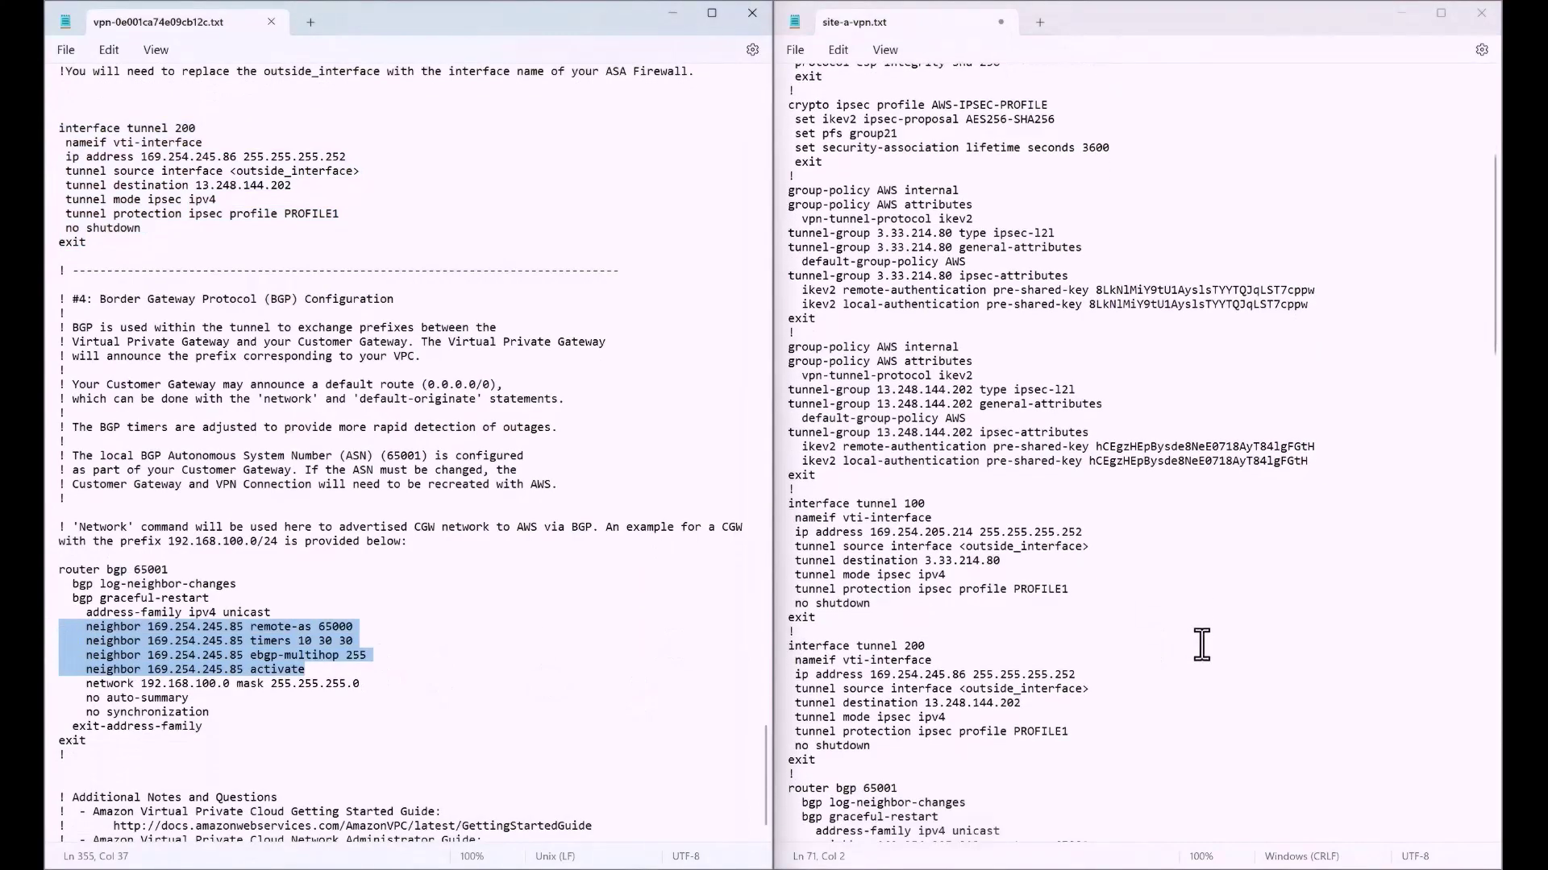
click(1091, 627)
key(Return)
key(ctrl+v)
- Change the BGP network statement in site-a-vpn.txt to 172.16.31.0, keeping its mask
click(946, 698)
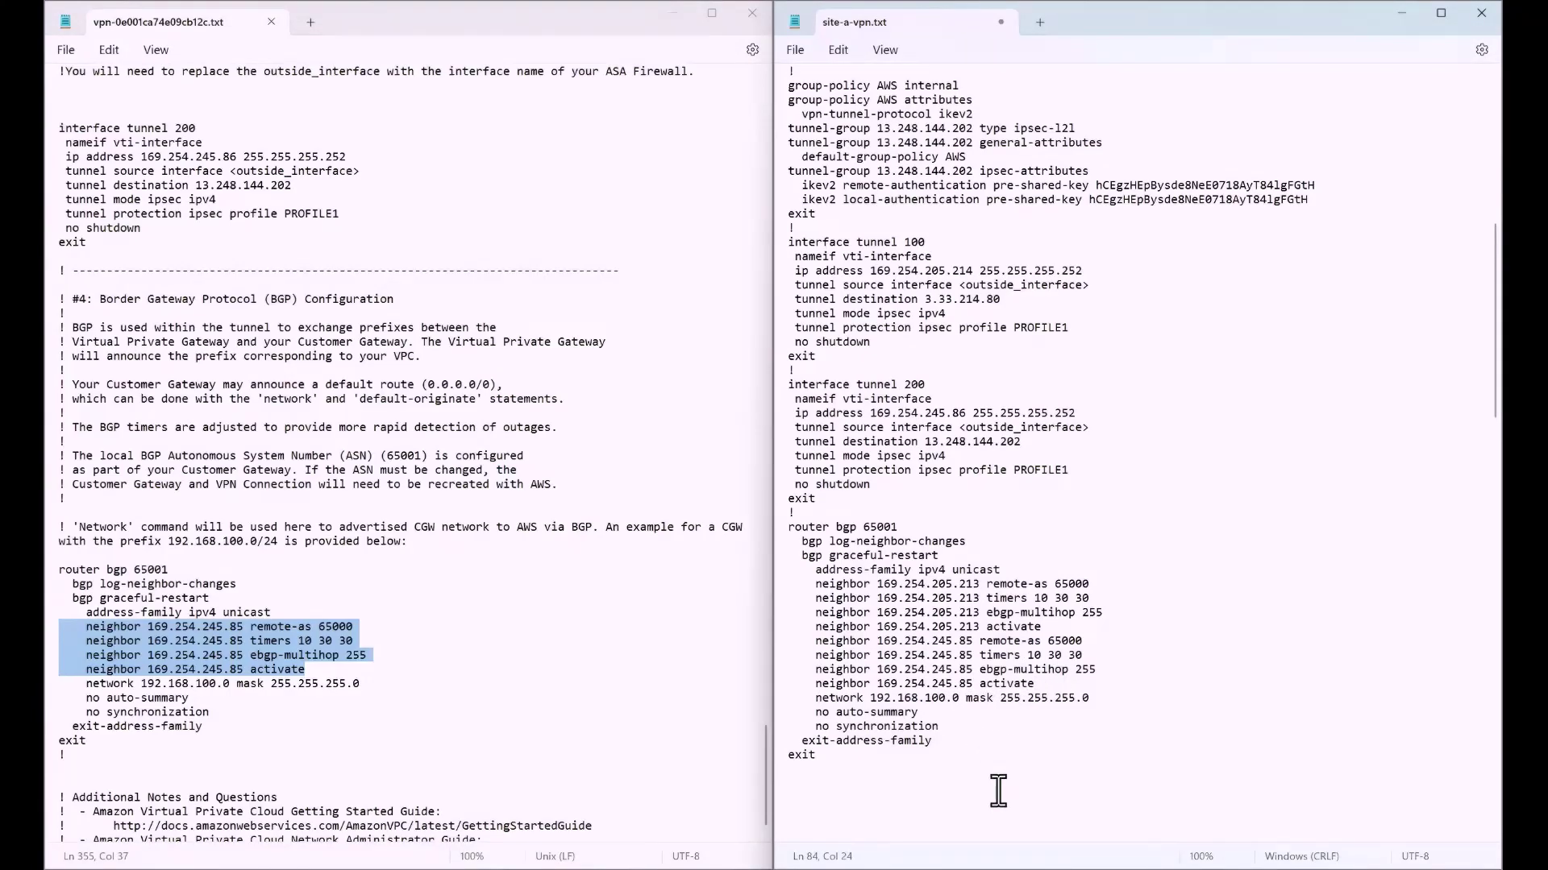
key(BackSpace)
key(BackSpace)
key(BackSpace)
key(BackSpace)
key(BackSpace)
key(BackSpace)
key(BackSpace)
key(BackSpace)
key(BackSpace)
key(BackSpace)
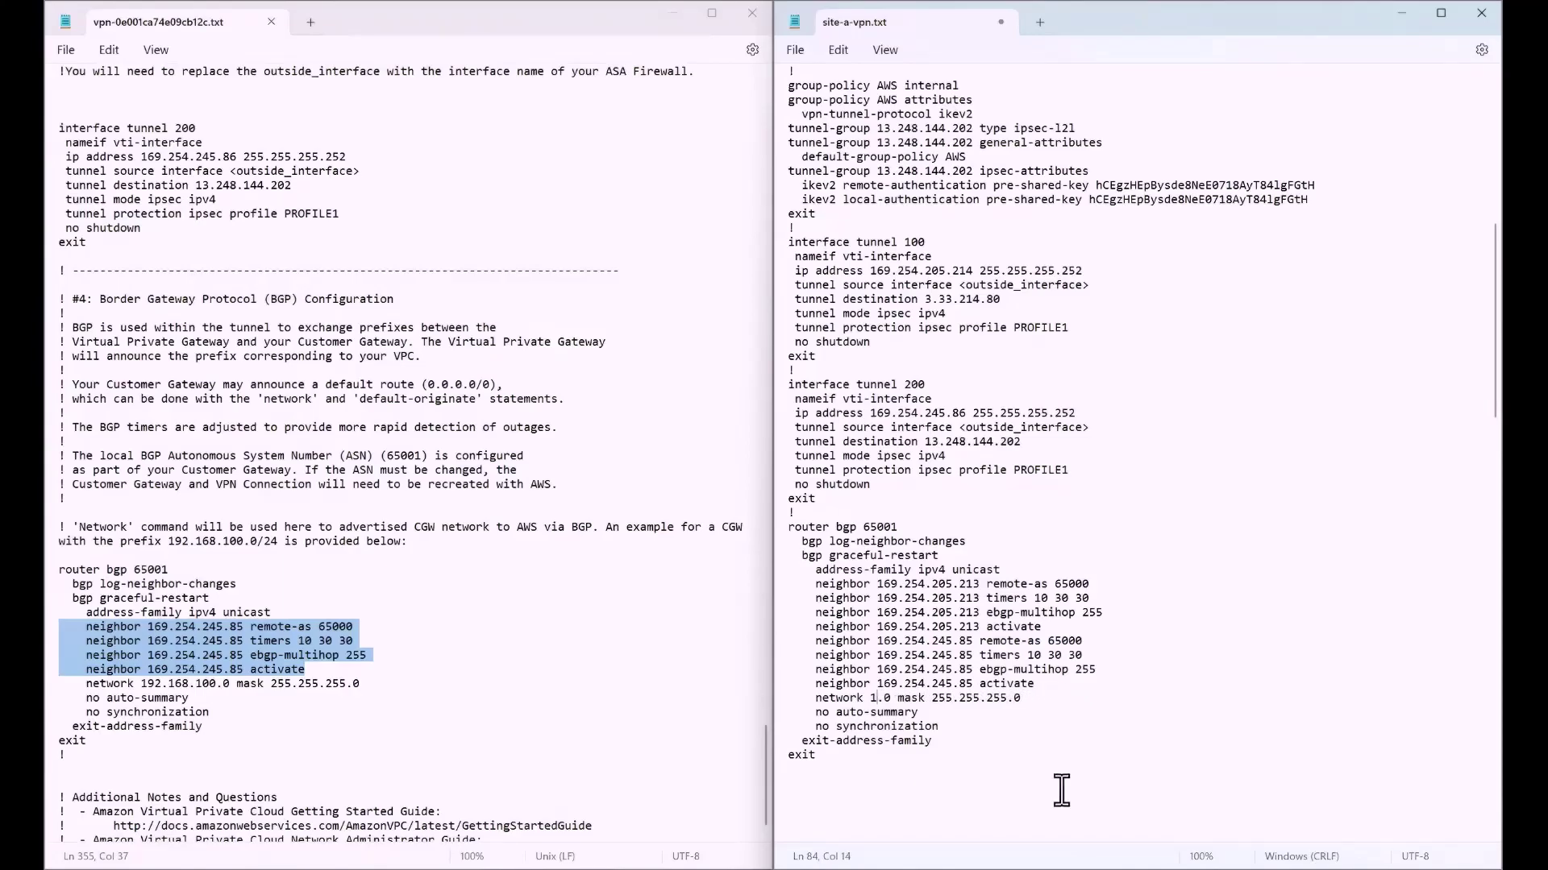
text(72.16.31)
- Replace PROFILE1 in interface tunnel 200's tunnel protection line with the AWS-IPSEC-PROFILE name copied from the Phase 2 section
click(1267, 555)
drag(1021, 471, 1055, 471)
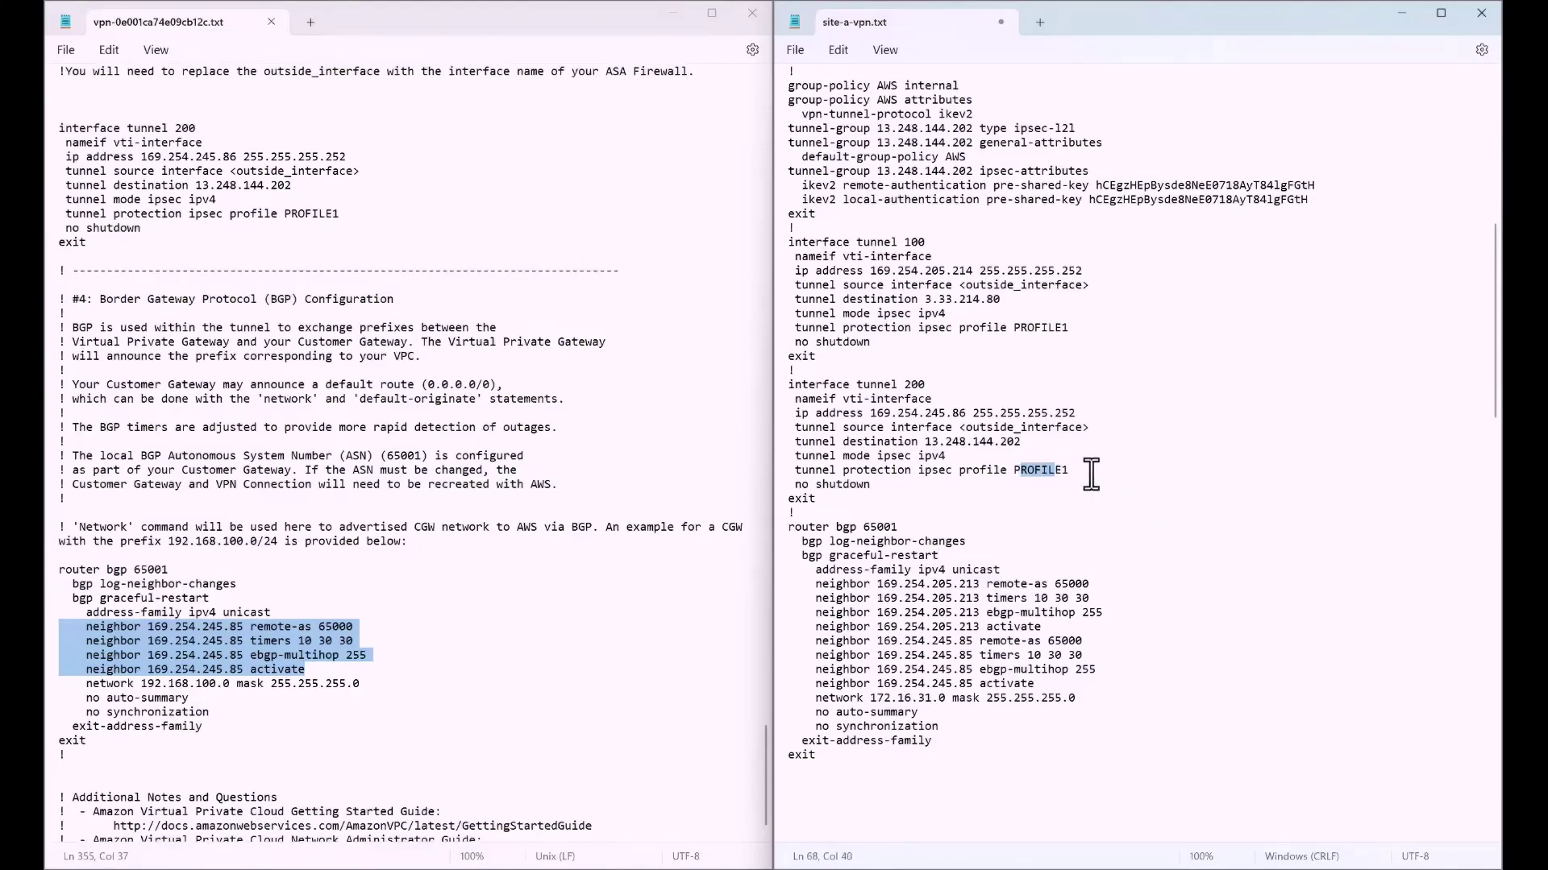
click(1056, 427)
click(919, 398)
scroll(1163, 427, up, 6)
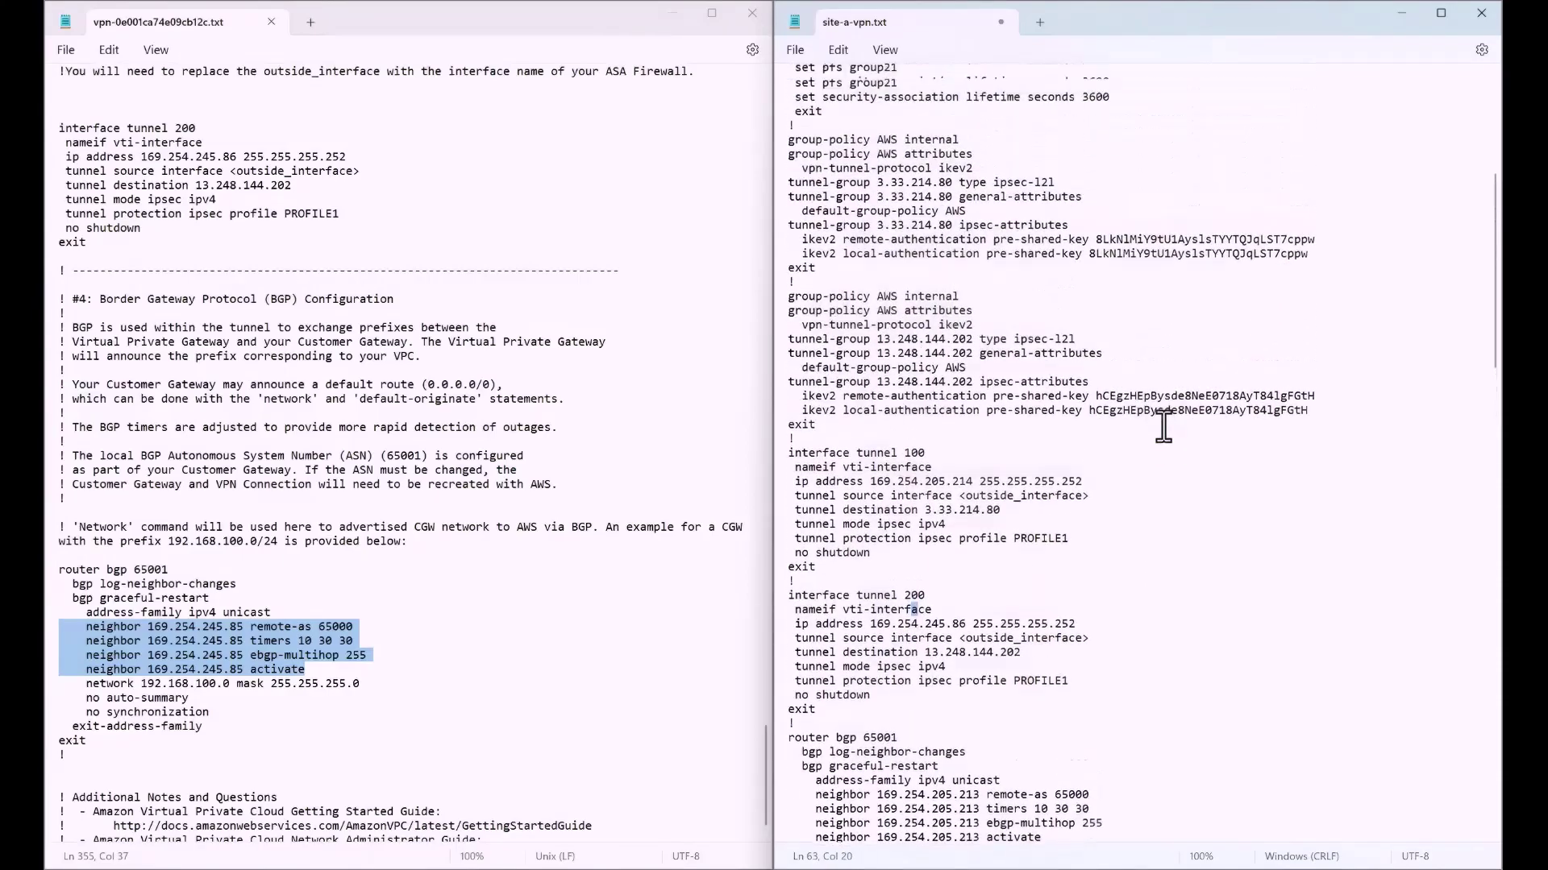
scroll(1095, 247, up, 2)
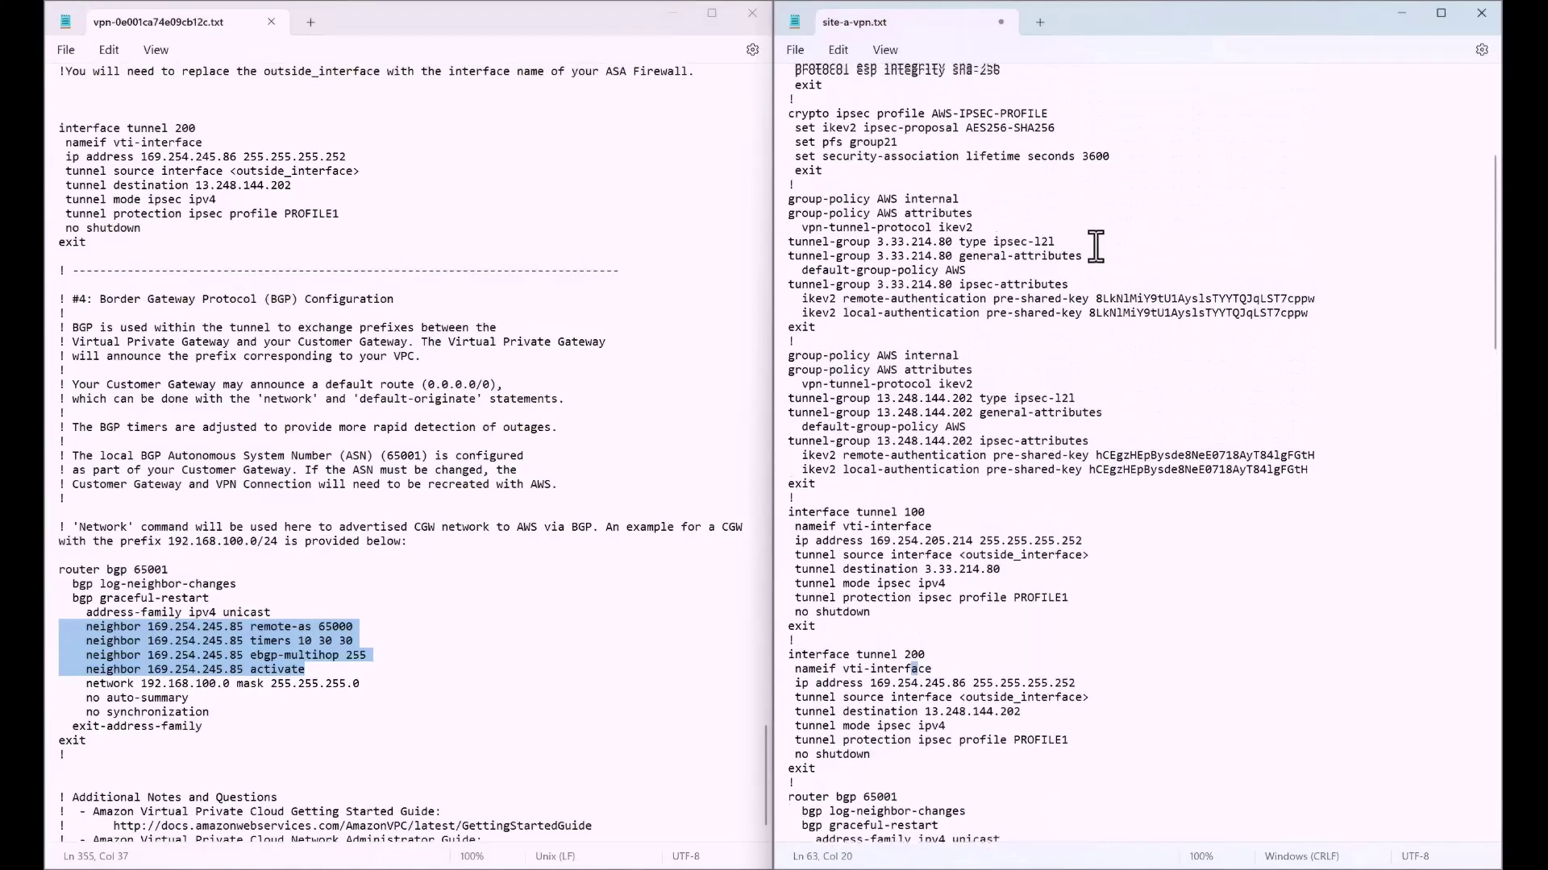
drag(1048, 186, 939, 188)
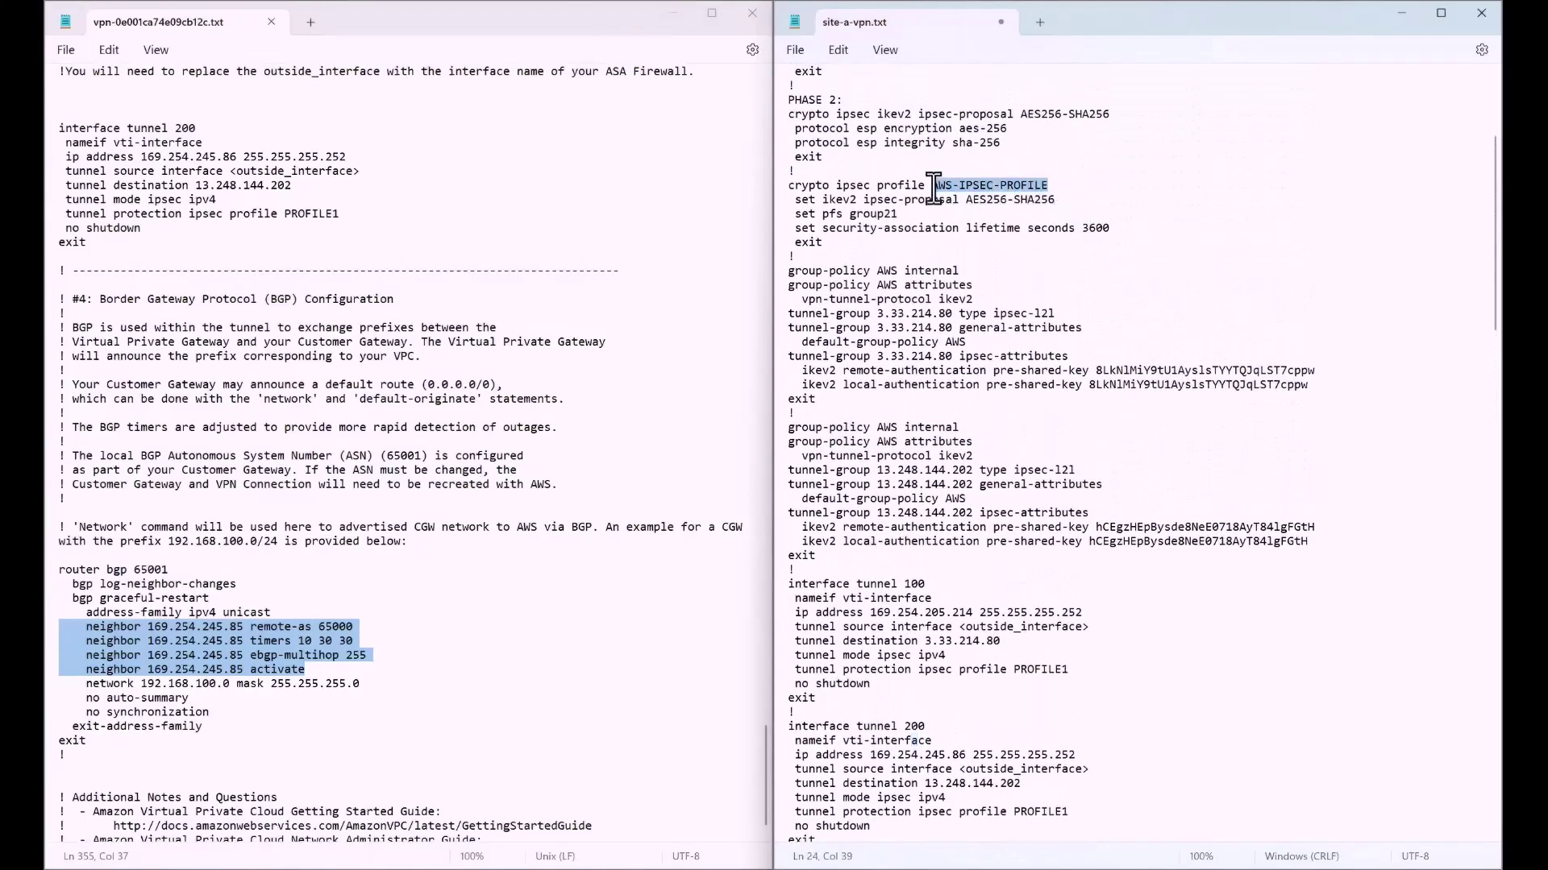
right_click(939, 187)
click(1076, 205)
click(1134, 275)
scroll(1298, 391, down, 6)
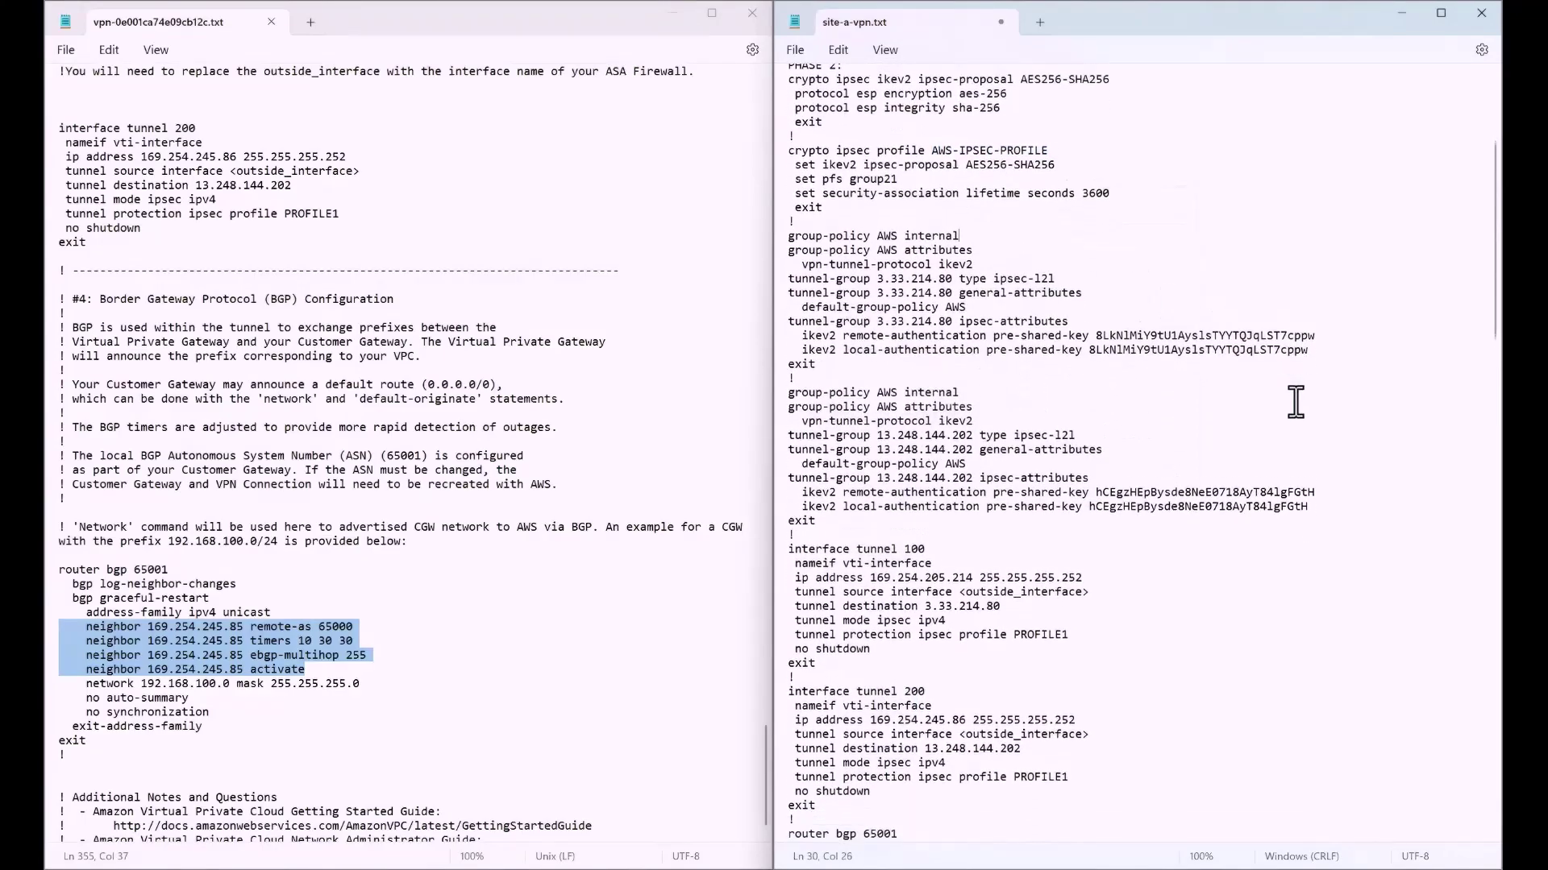
click(1087, 558)
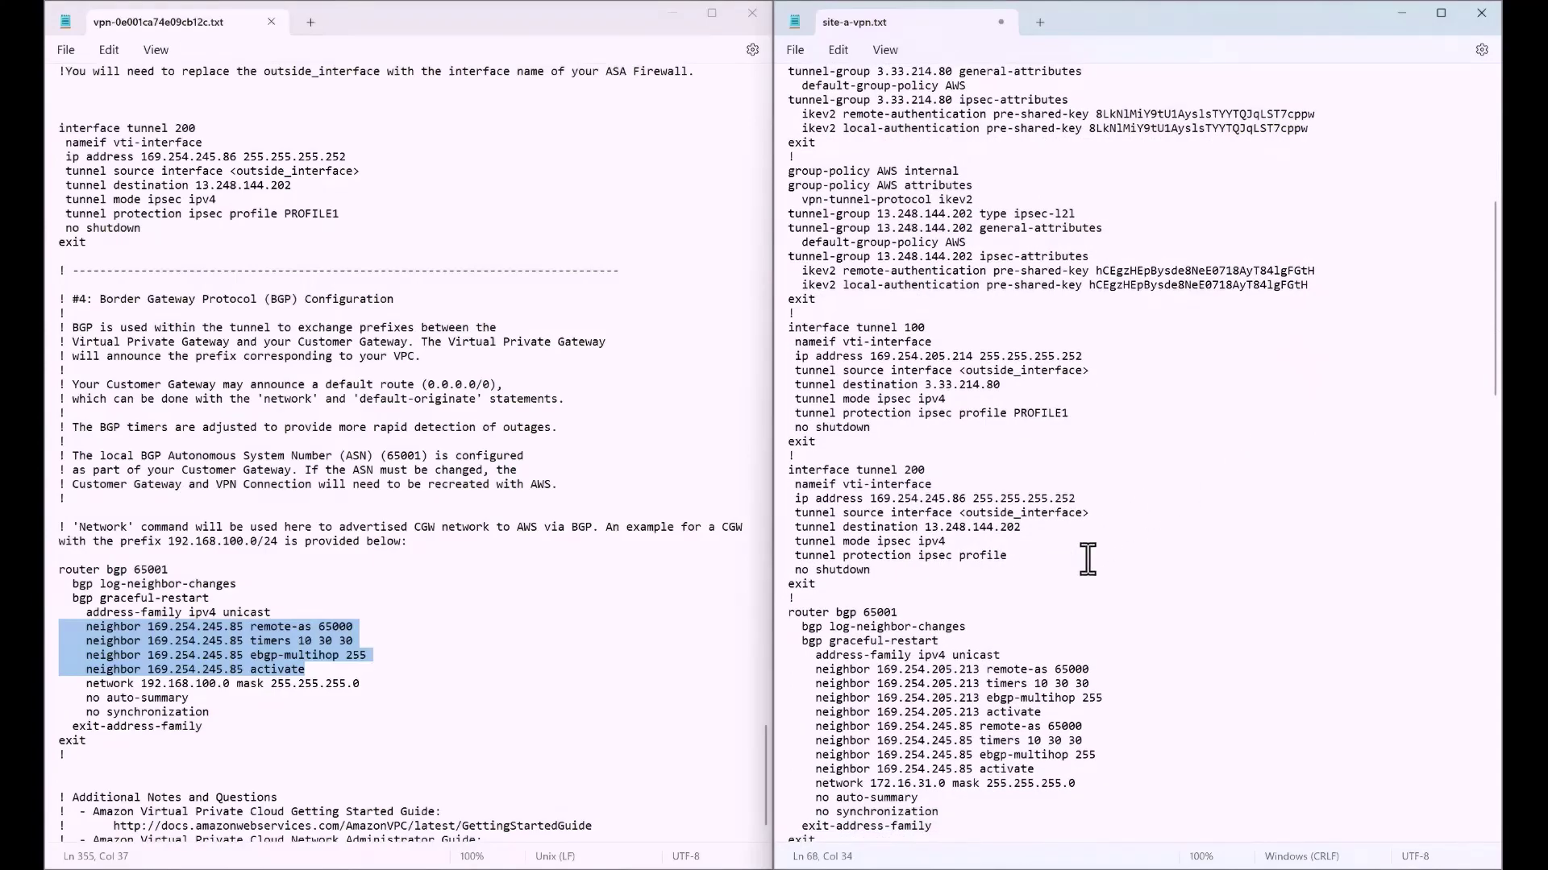
key(ctrl+v)
- Replace PROFILE1 in interface tunnel 100's tunnel protection line with AWS-IPSEC-PROFILE
scroll(1087, 558, down, 1)
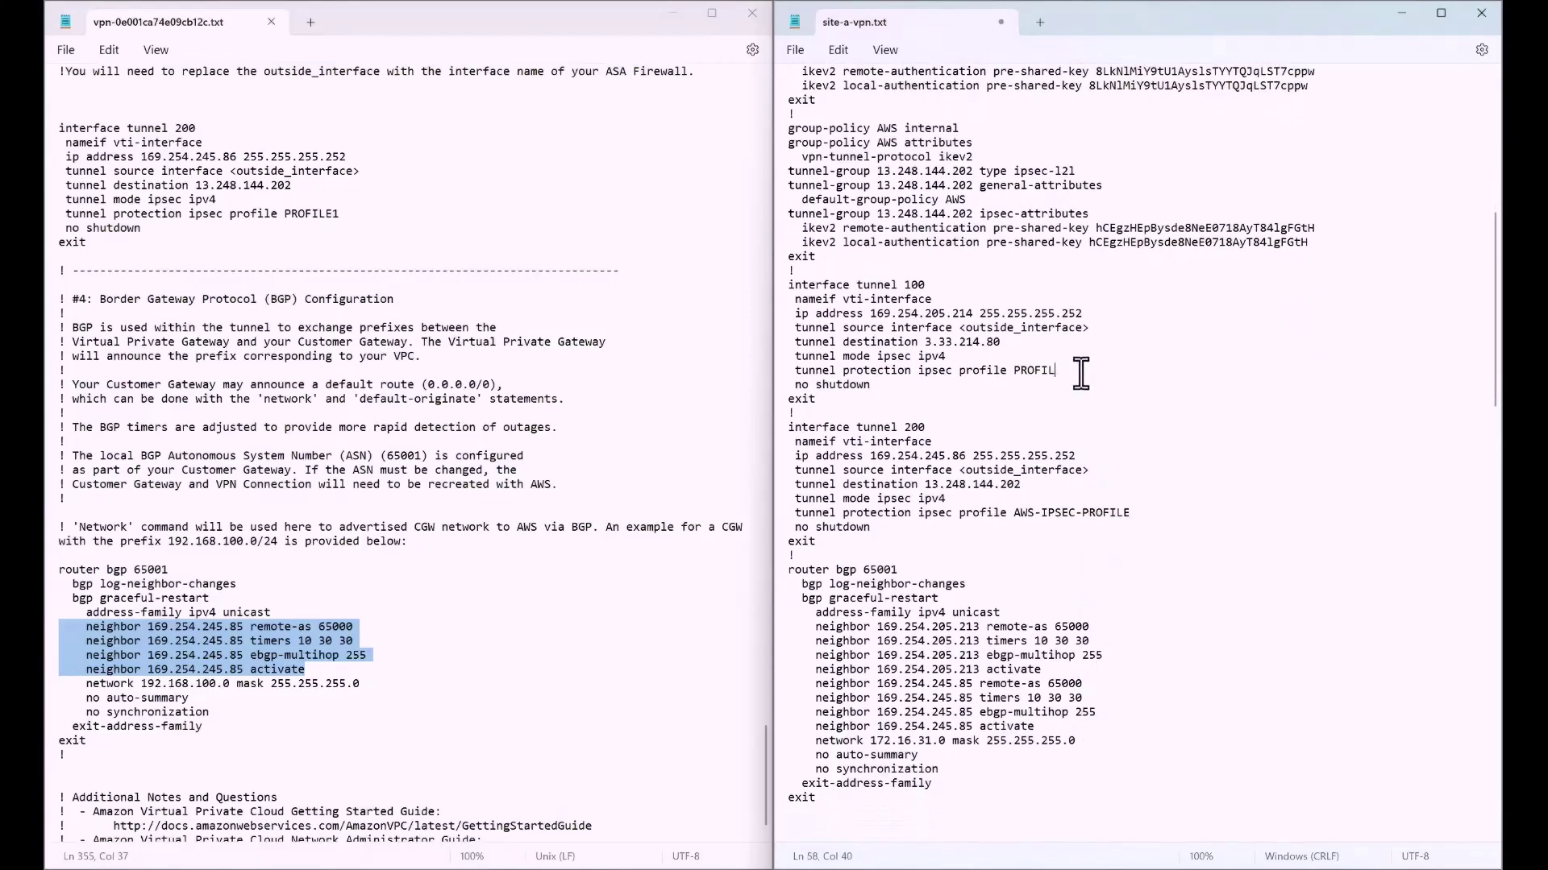
key(BackSpace)
key(ctrl+v)
- Change interface tunnel 100's tunnel source interface from the placeholder to outside
click(1103, 328)
key(BackSpace)
key(BackSpace)
key(BackSpace)
key(BackSpace)
key(BackSpace)
key(BackSpace)
key(BackSpace)
click(959, 328)
key(Delete)
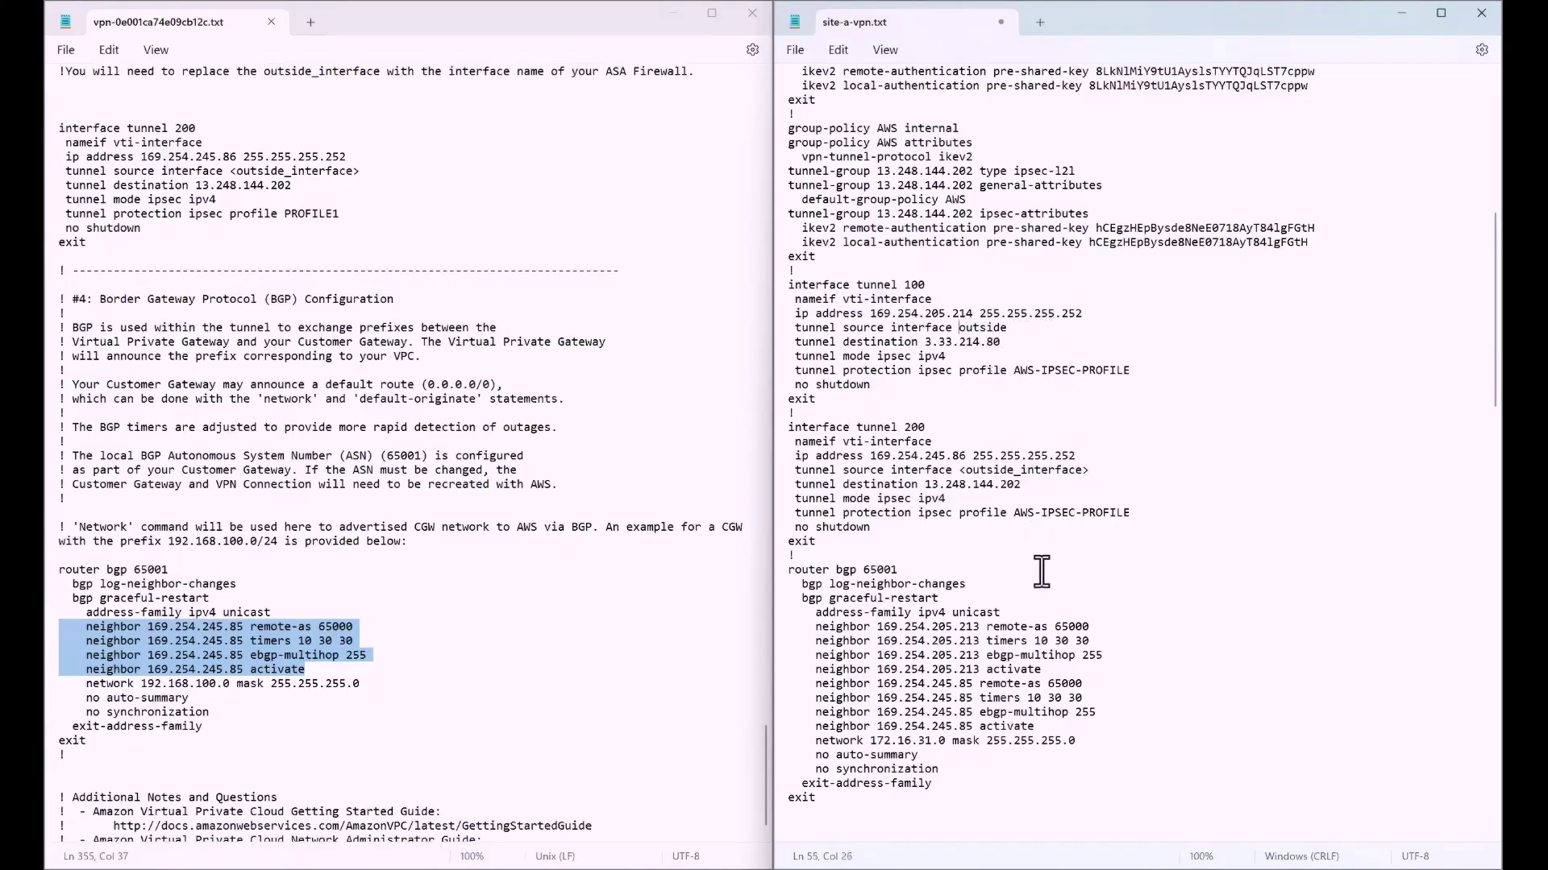
- Change interface tunnel 200's tunnel source interface from the placeholder to outside
click(1095, 470)
key(BackSpace)
key(BackSpace)
key(BackSpace)
key(BackSpace)
key(BackSpace)
key(BackSpace)
key(BackSpace)
click(959, 470)
key(Delete)
- Rename the nameif values to vti-200 for interface tunnel 200 and vti-100 for interface tunnel 100
key(BackSpace)
key(BackSpace)
key(BackSpace)
click(958, 303)
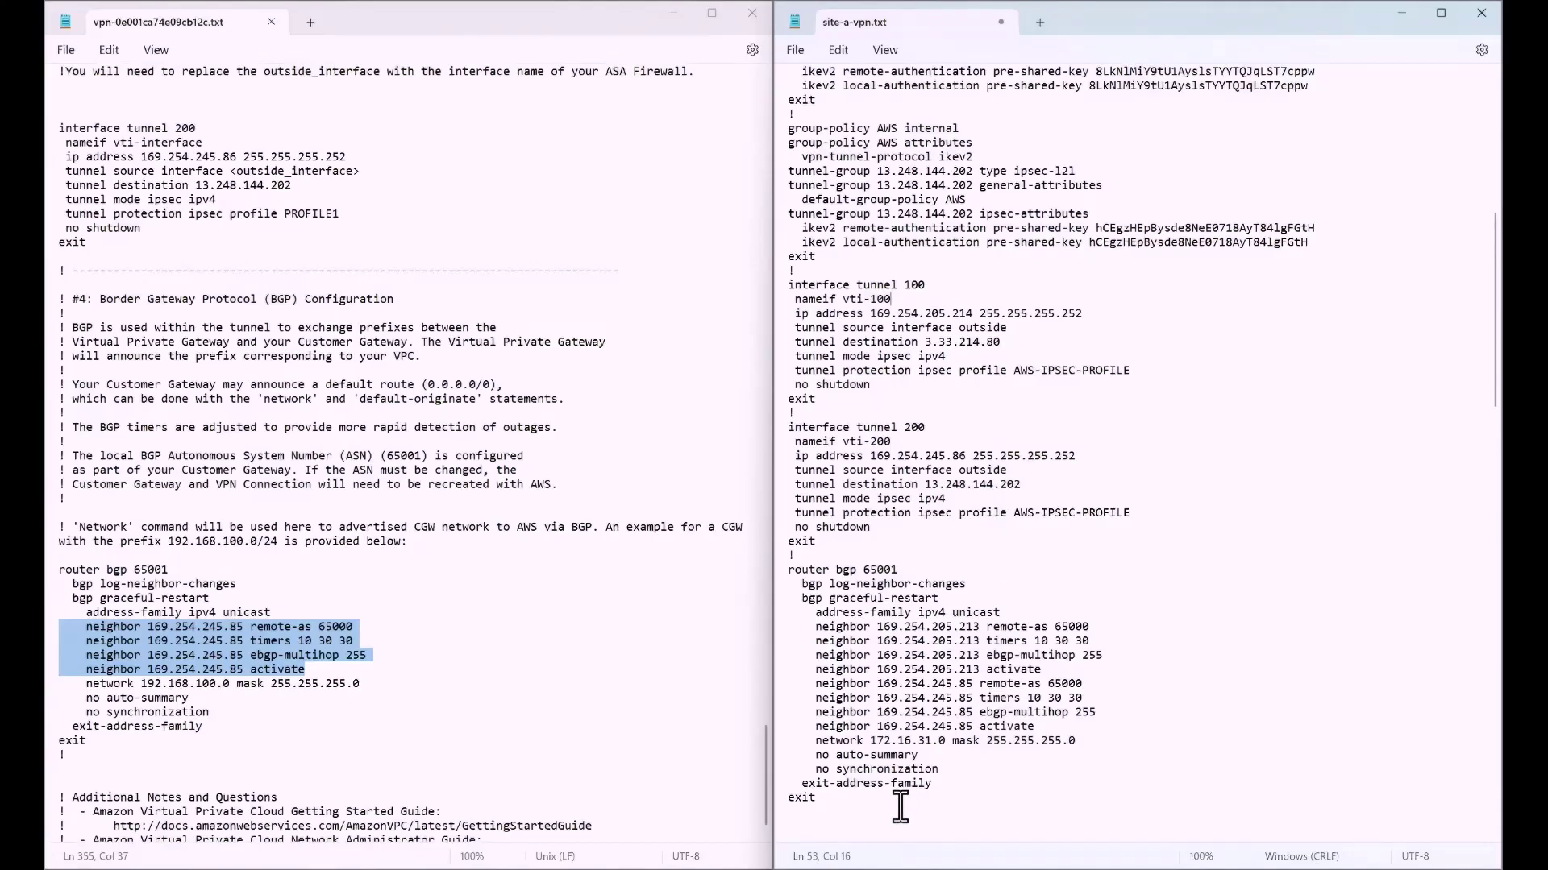
- Copy the added configuration in site-a-vpn.txt, from the first group-policy AWS internal line through the final exit
drag(882, 802, 736, 144)
scroll(863, 786, up, 1)
scroll(863, 786, up, 4)
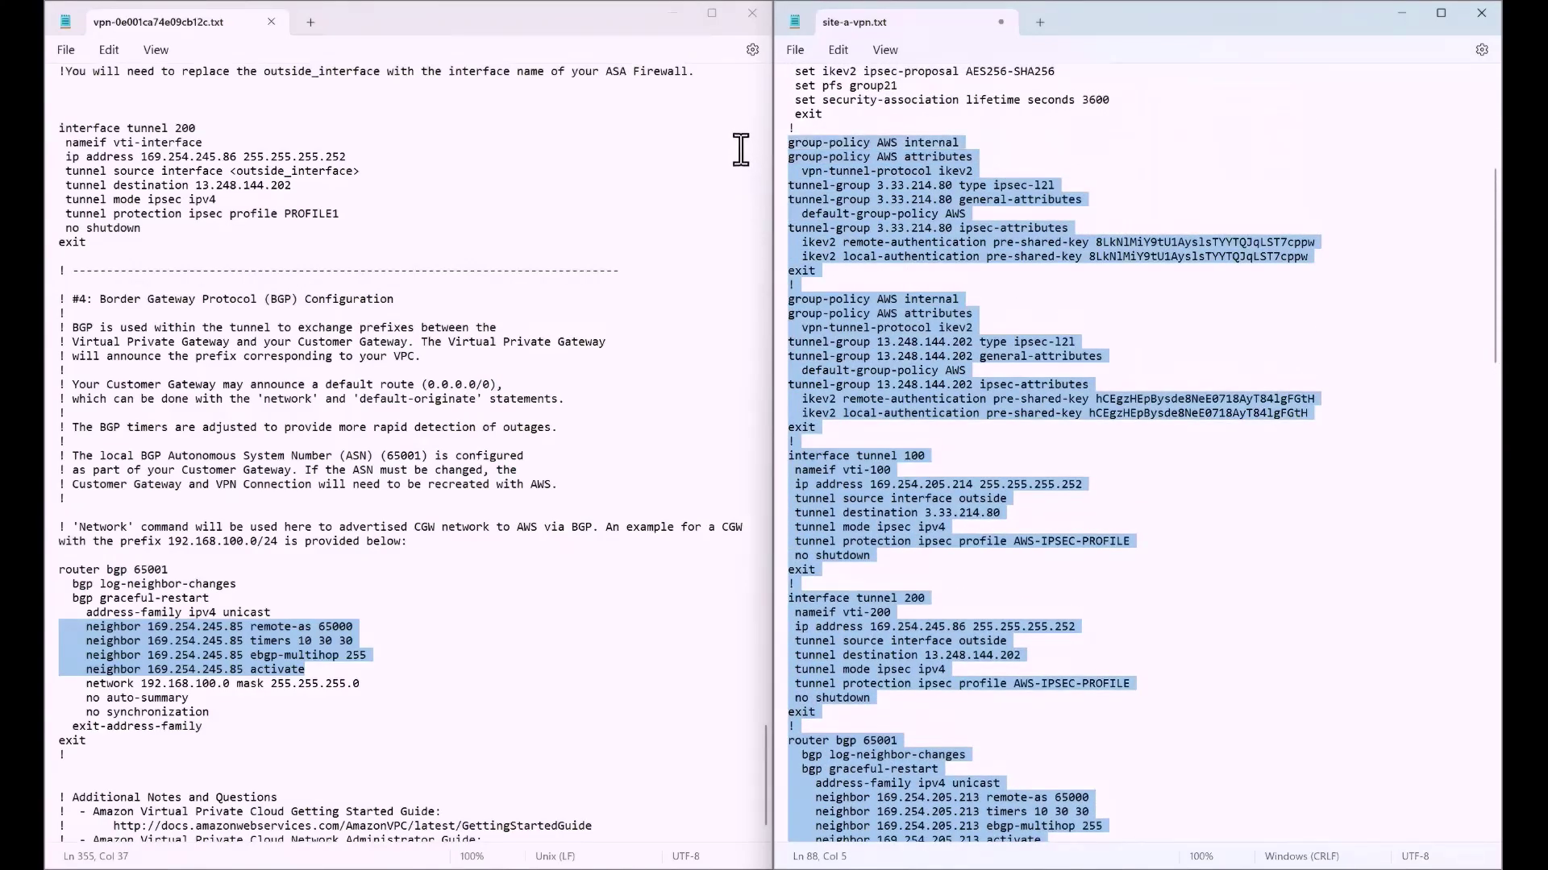
right_click(881, 188)
click(937, 276)
- Switch to the SITE-A console in PuTTY, paste the copied configuration with its pre-shared keys in config mode, and minimize the console
click(749, 862)
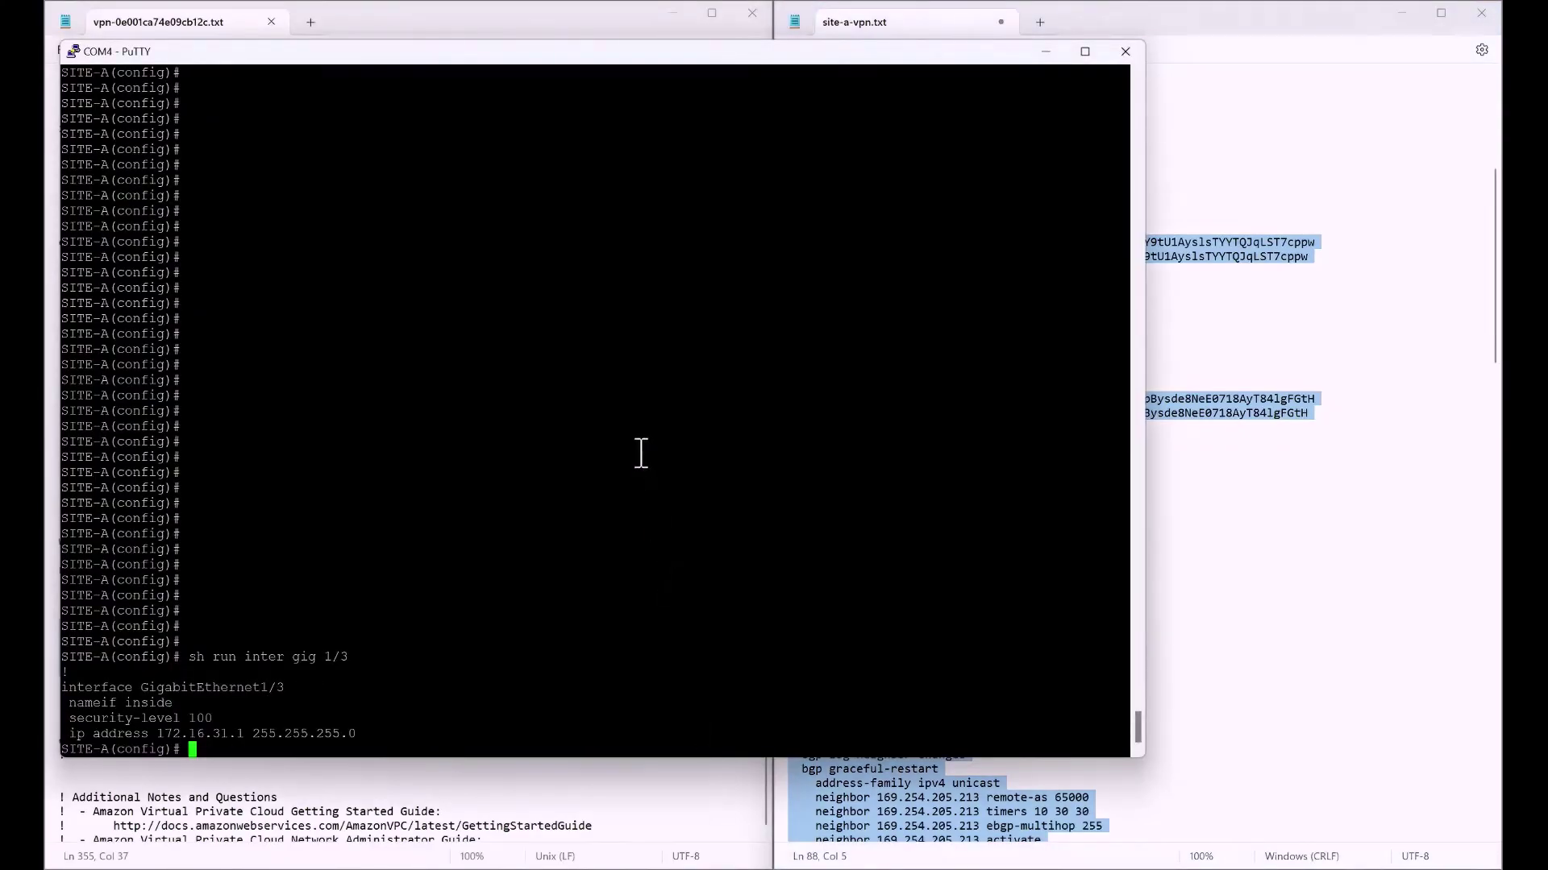
key(Return)
key(Return)
key(Return)
key(Return)
key(Return)
key(Return)
key(Return)
key(Return)
key(Return)
key(Return)
key(Return)
key(Return)
key(Return)
key(Return)
key(Return)
key(Return)
key(Return)
key(Return)
key(Return)
key(Return)
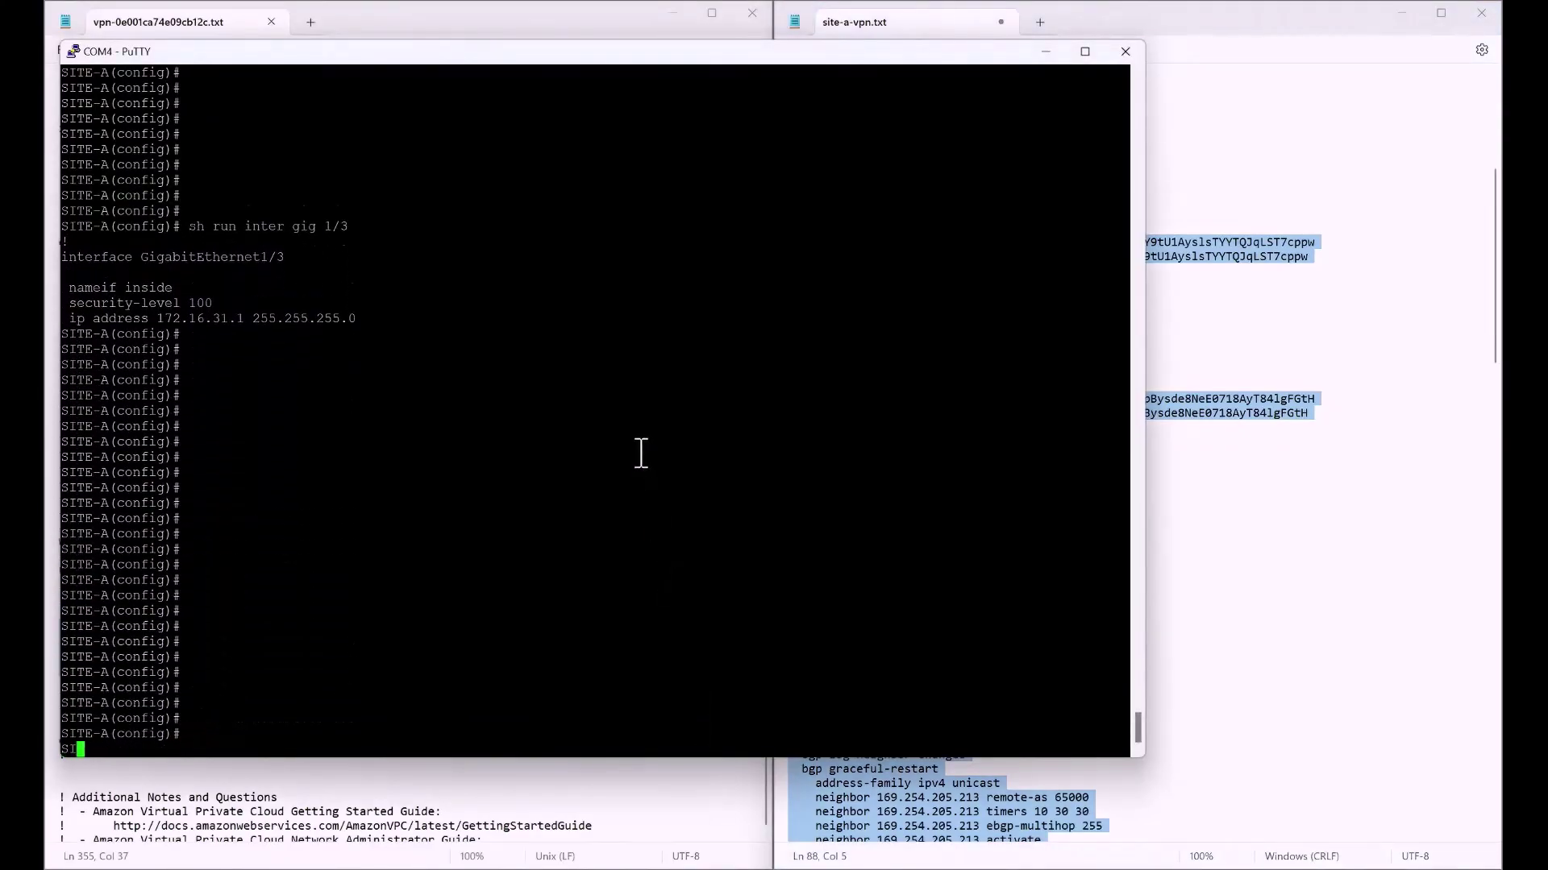
right_click(563, 280)
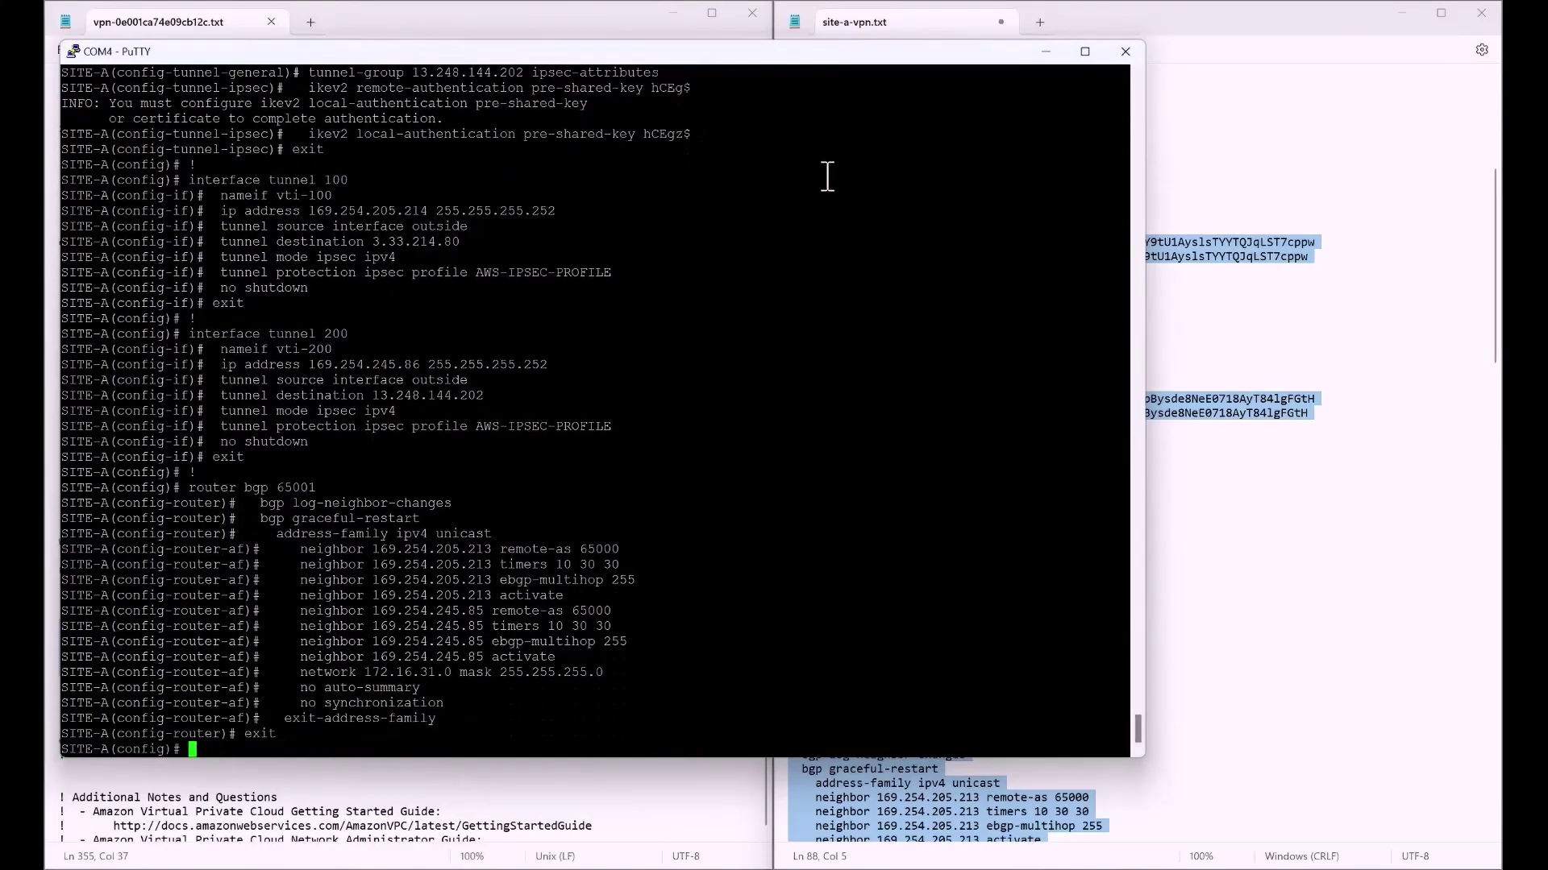
click(1045, 51)
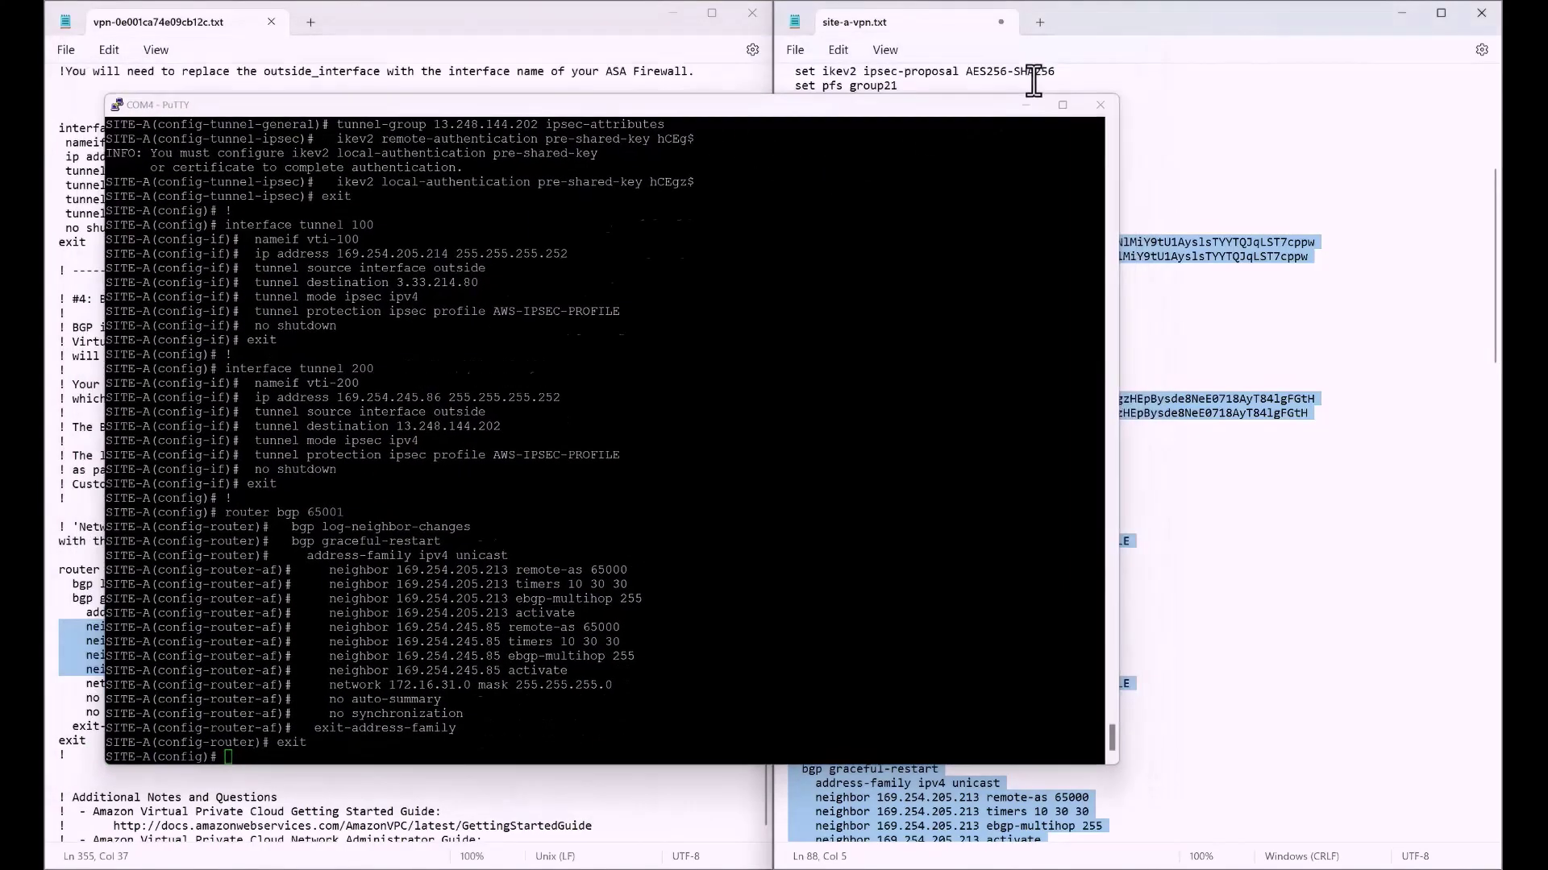
- Switch to the AWS console, clear the VPN ID filter and refresh the VPN connections list to check Dynamic-VPN-Site-A's state
key(alt+Tab)
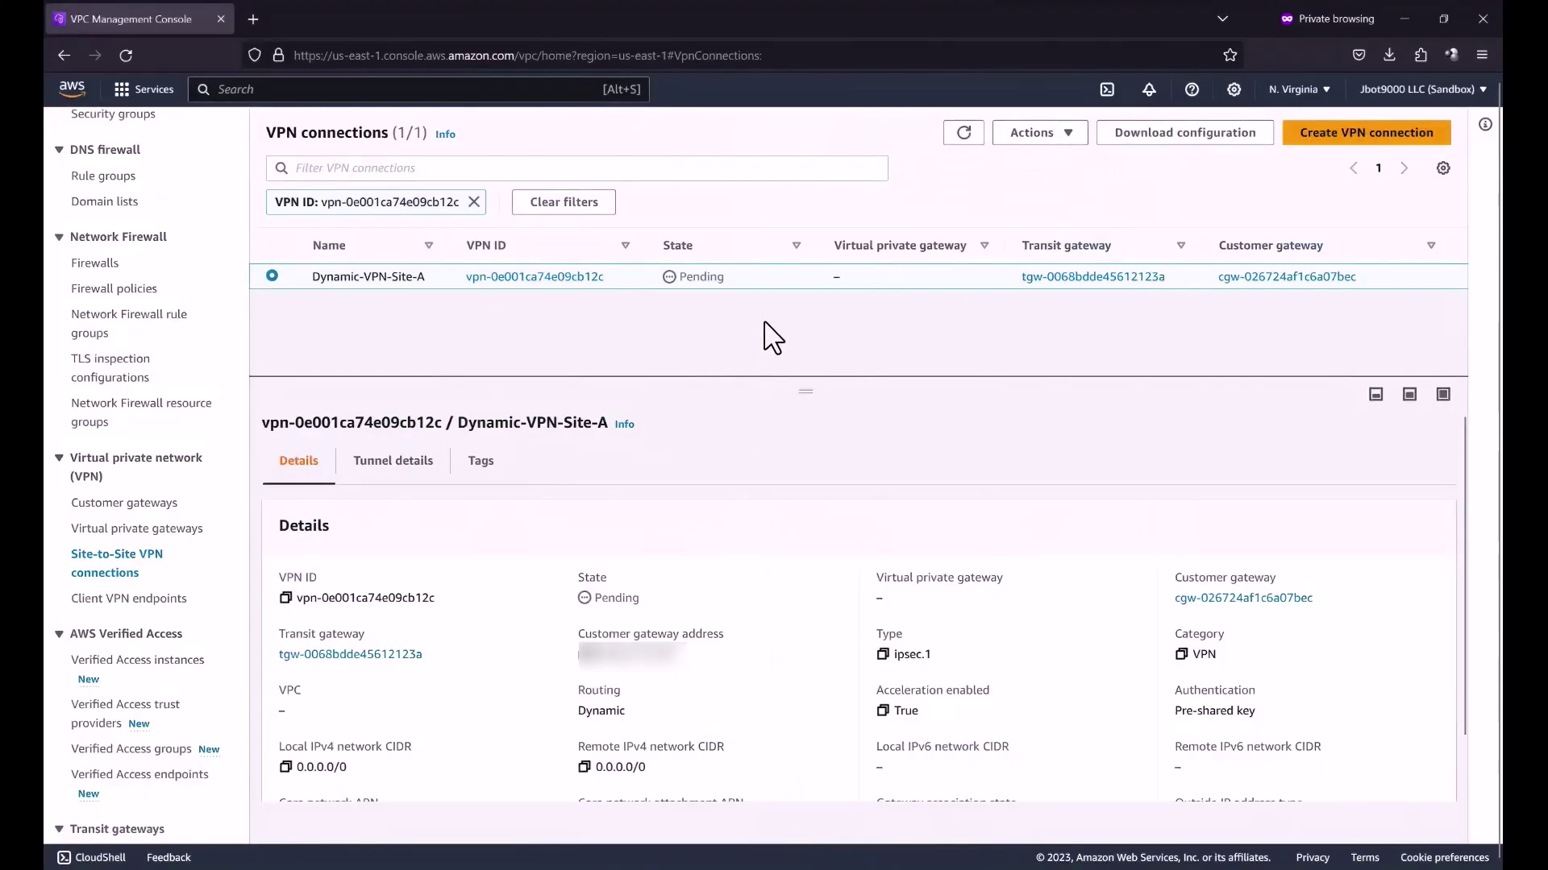
click(474, 202)
click(963, 132)
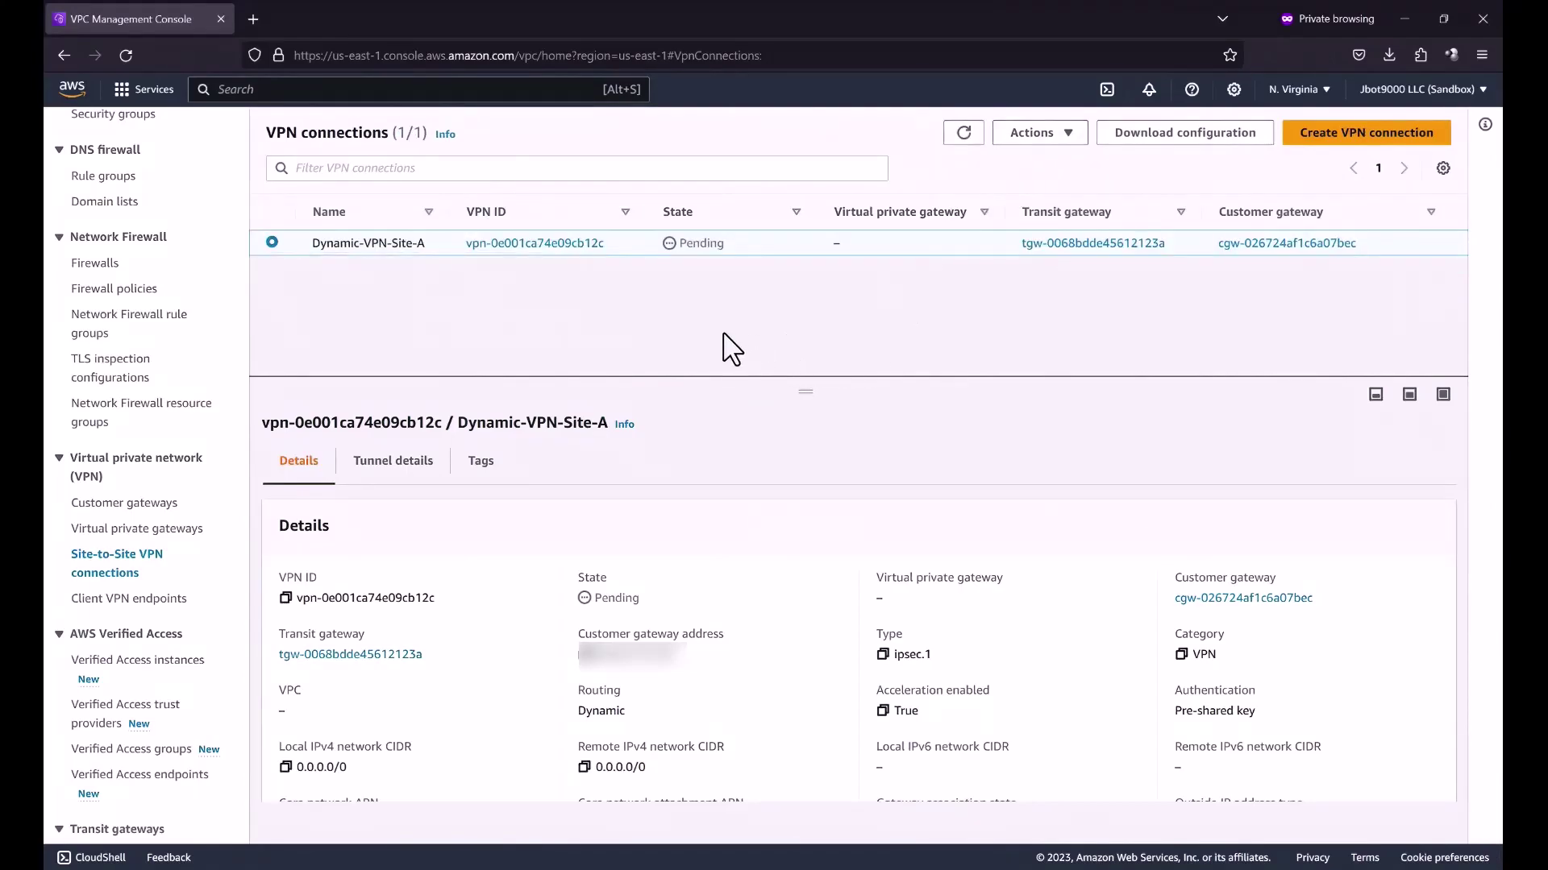
- Find the EC2 service, open it in a new browser tab and start launching an instance
click(346, 90)
text(ec2)
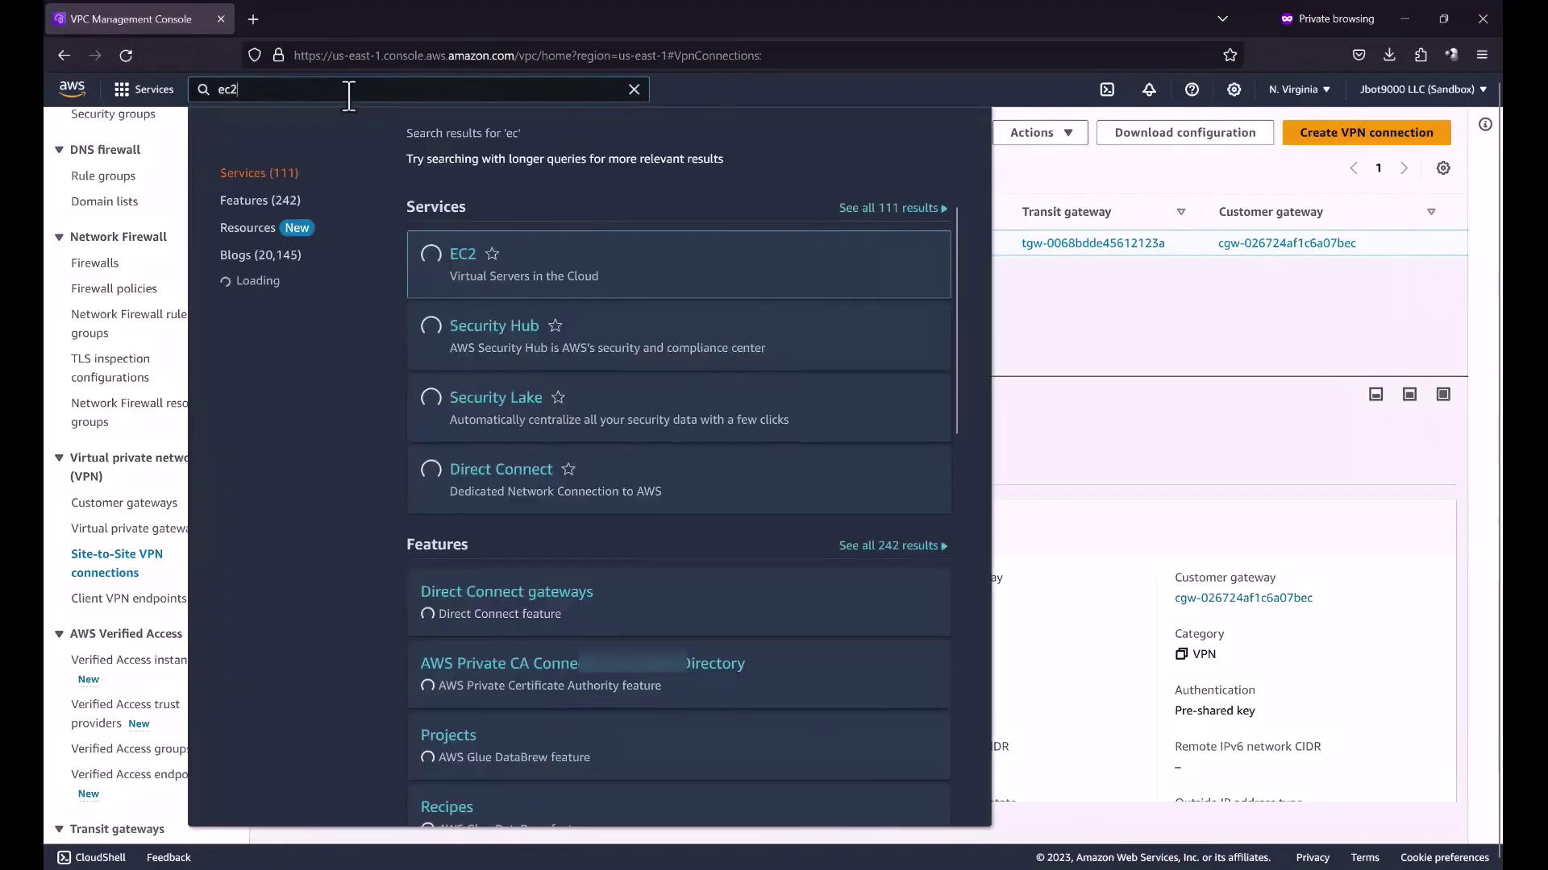
middle_click(449, 266)
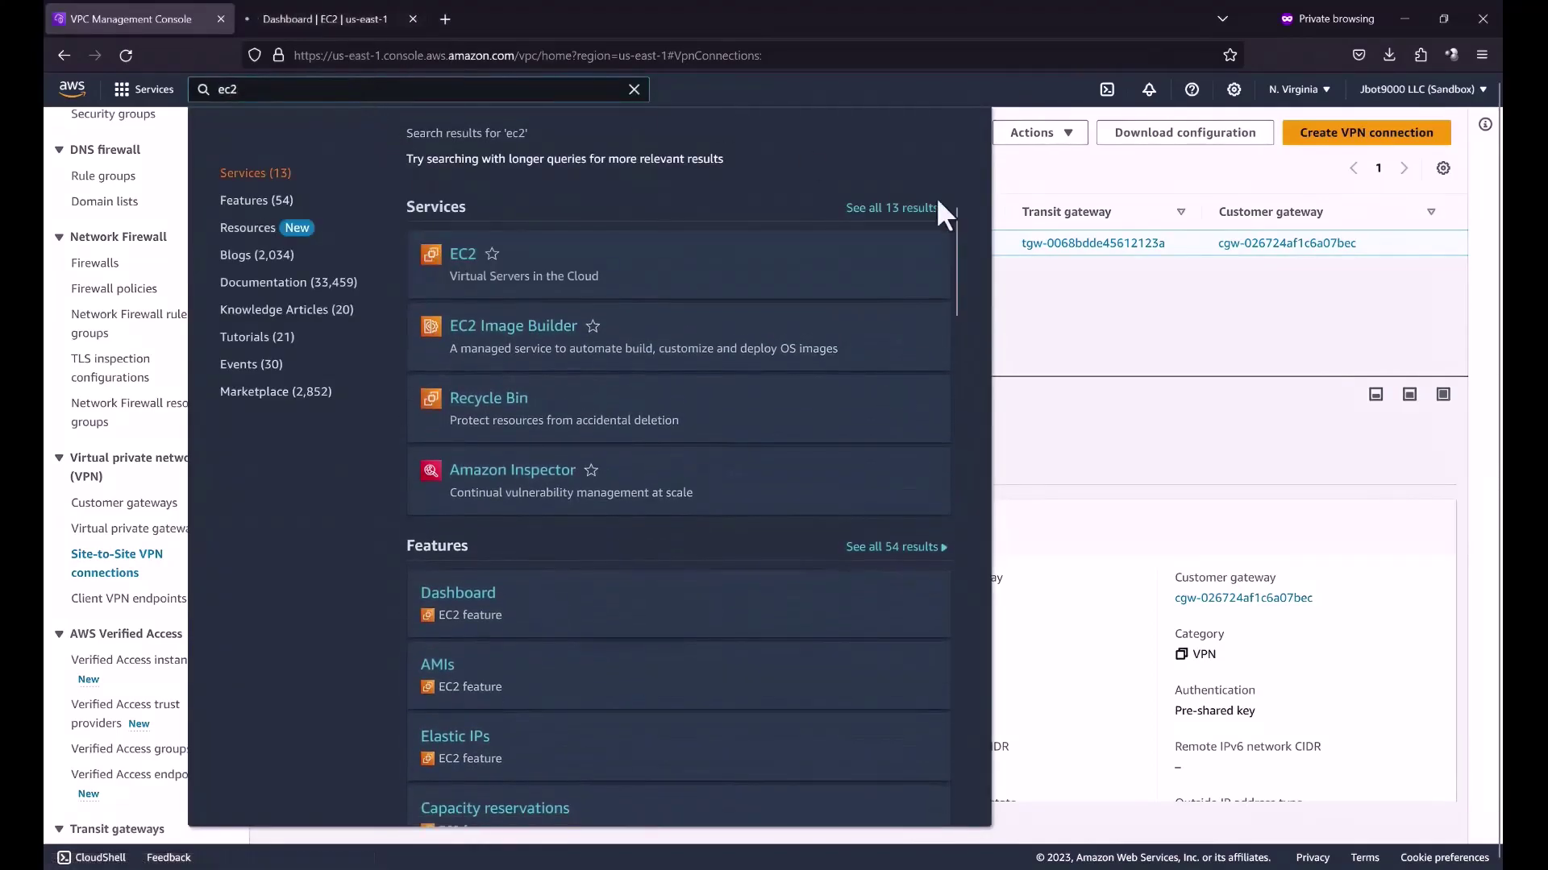
key(Escape)
click(345, 17)
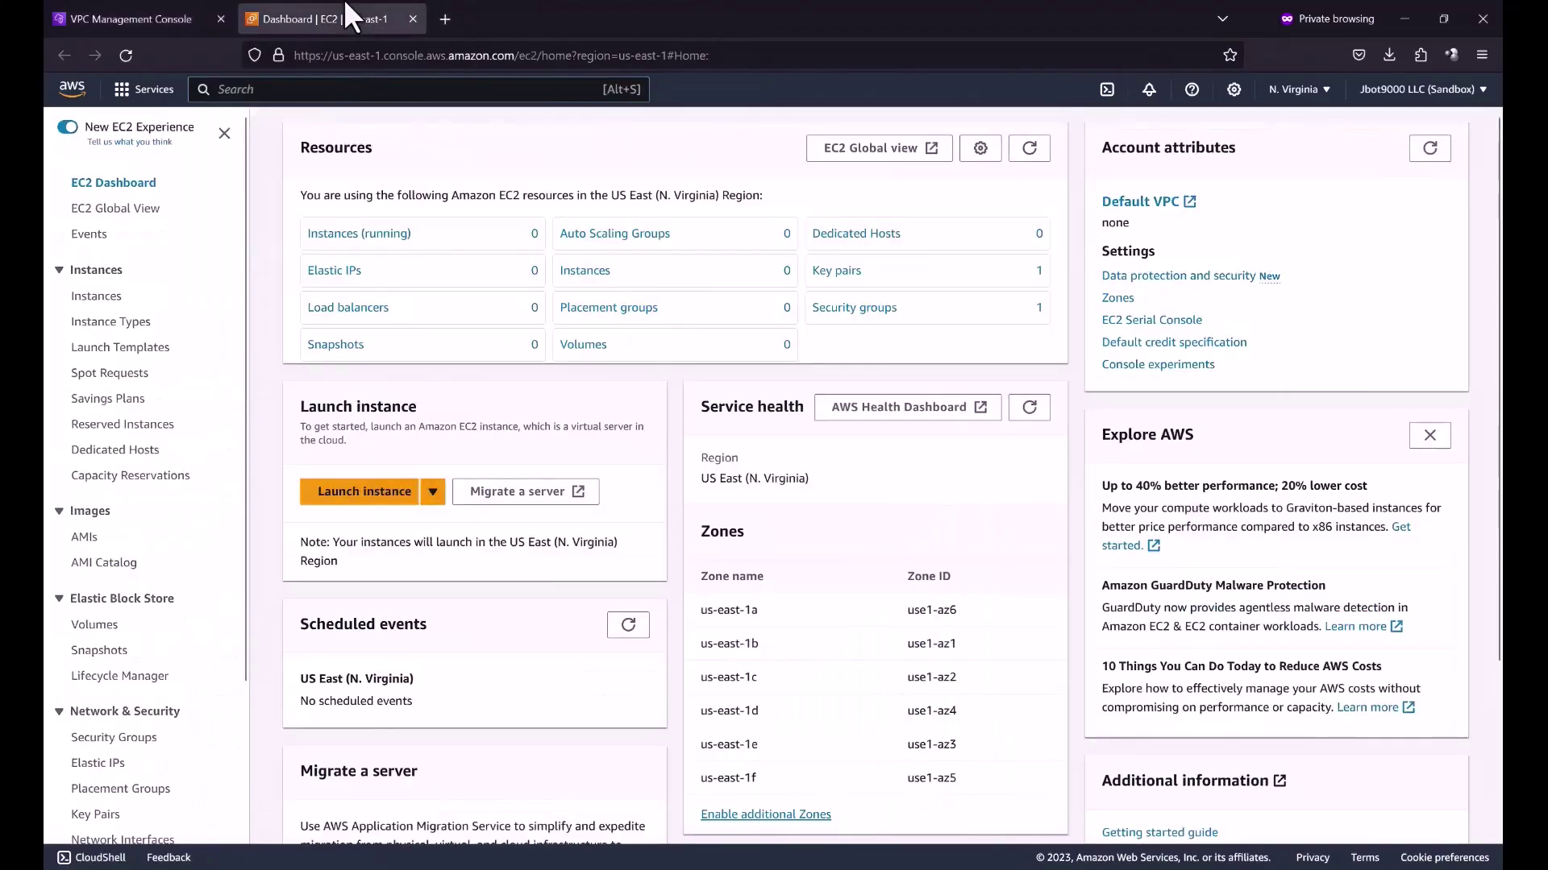
click(351, 487)
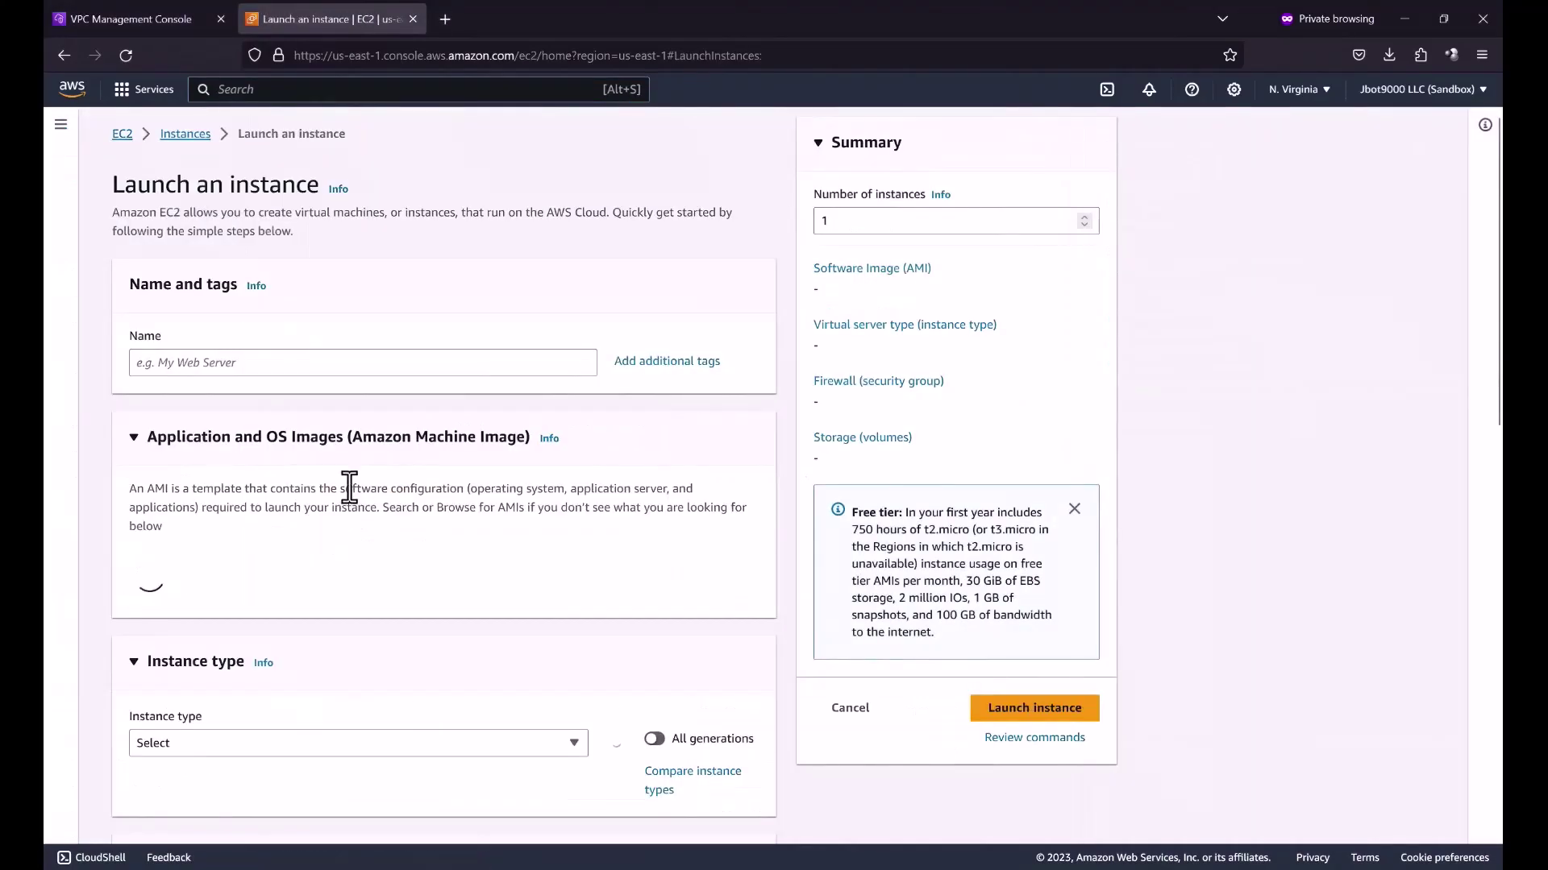
- Name the new instance Test-EC2 and choose Test-EC2-KP as its key pair
click(330, 362)
text(Test-EC2)
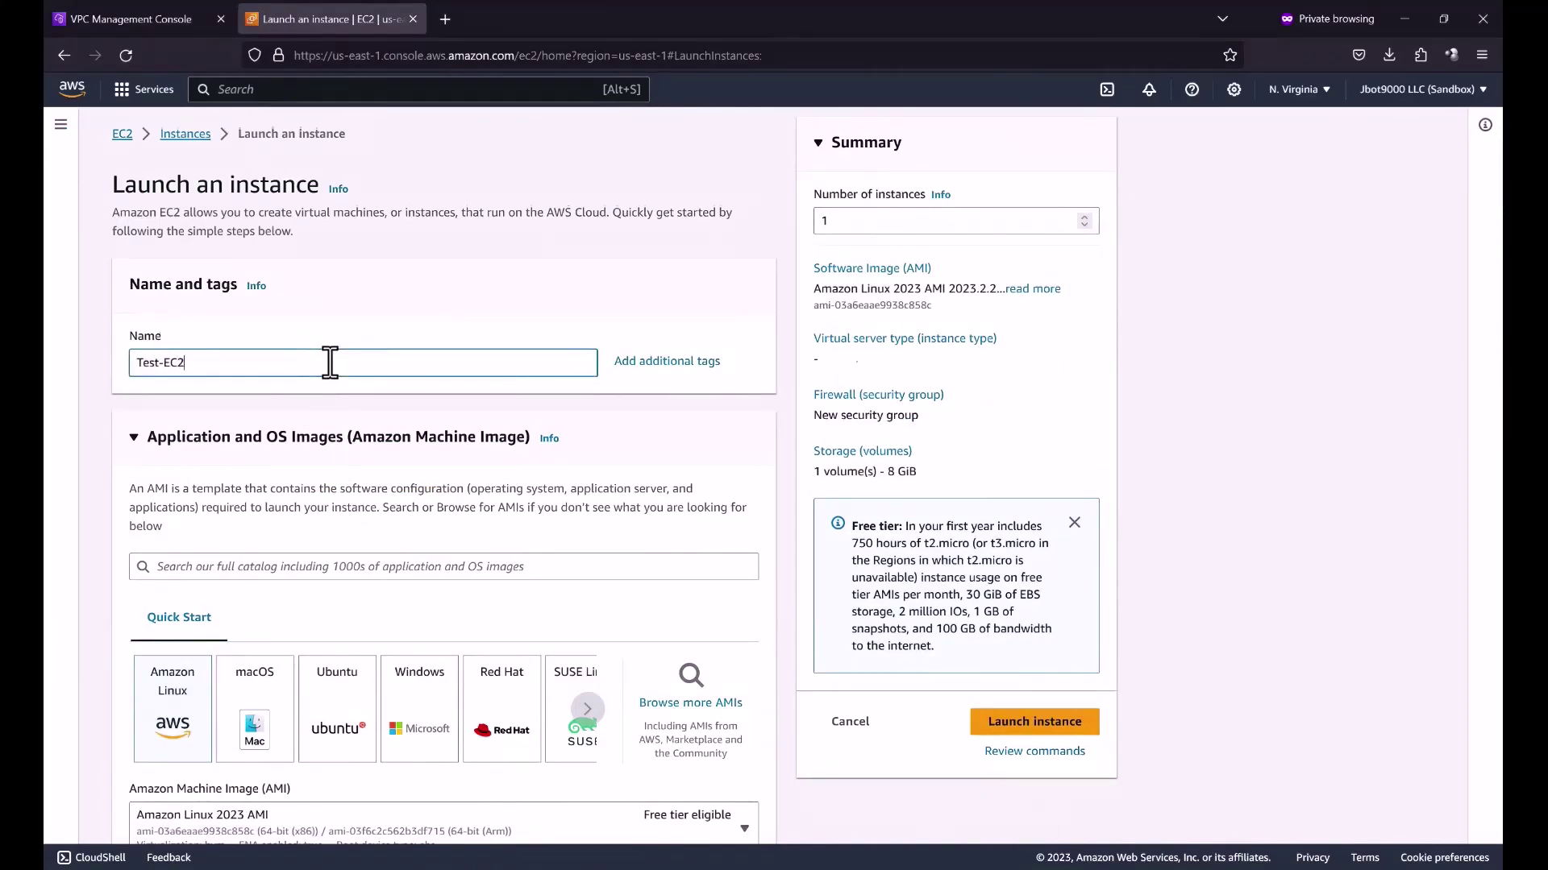
scroll(335, 380, down, 3)
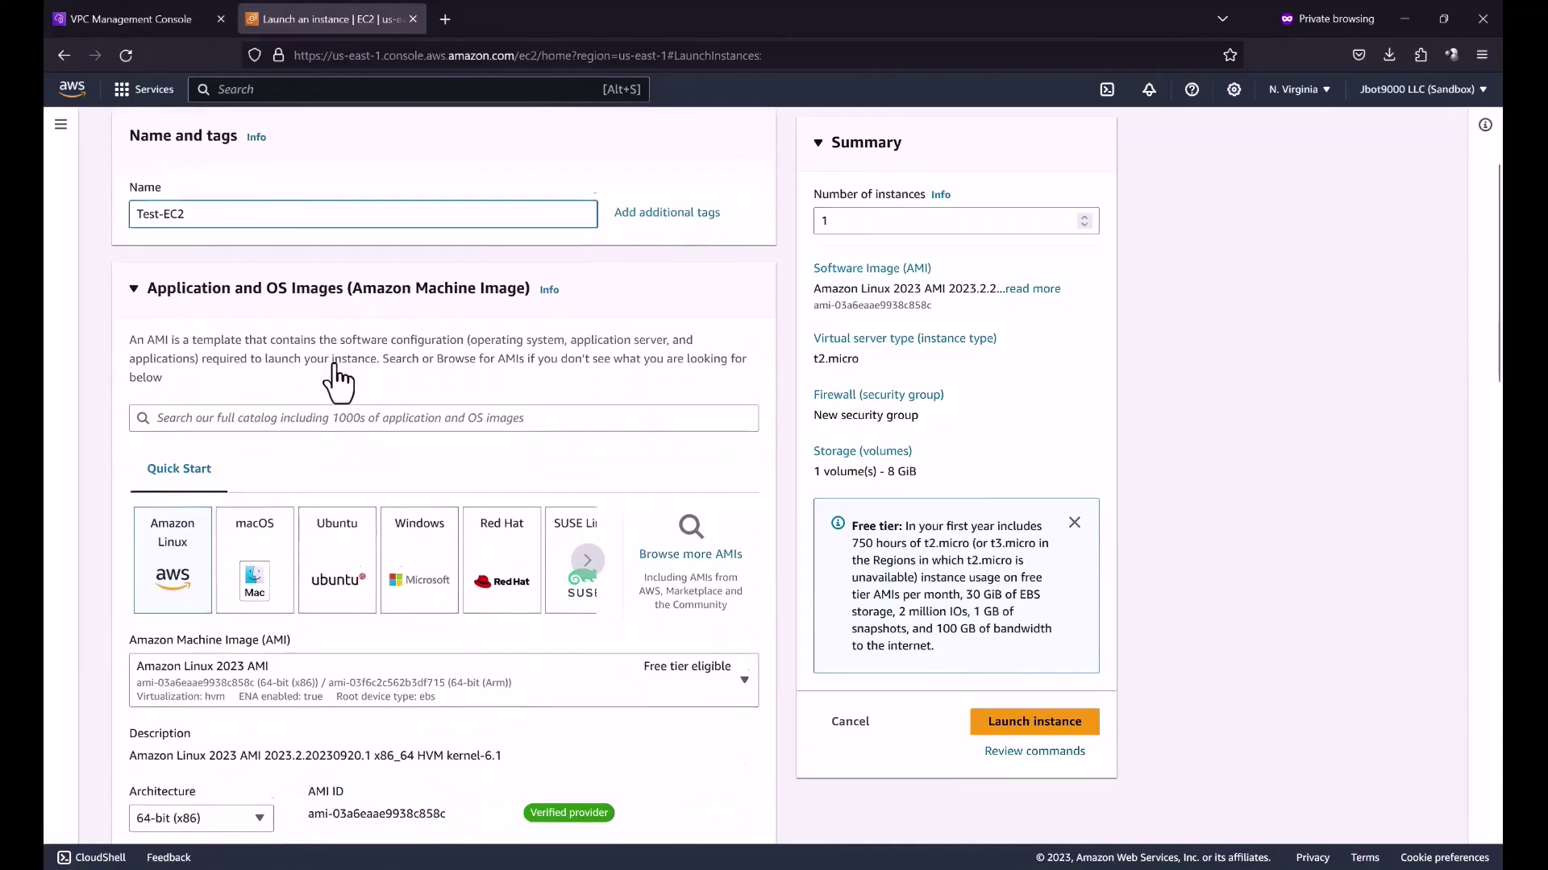
scroll(168, 465, down, 6)
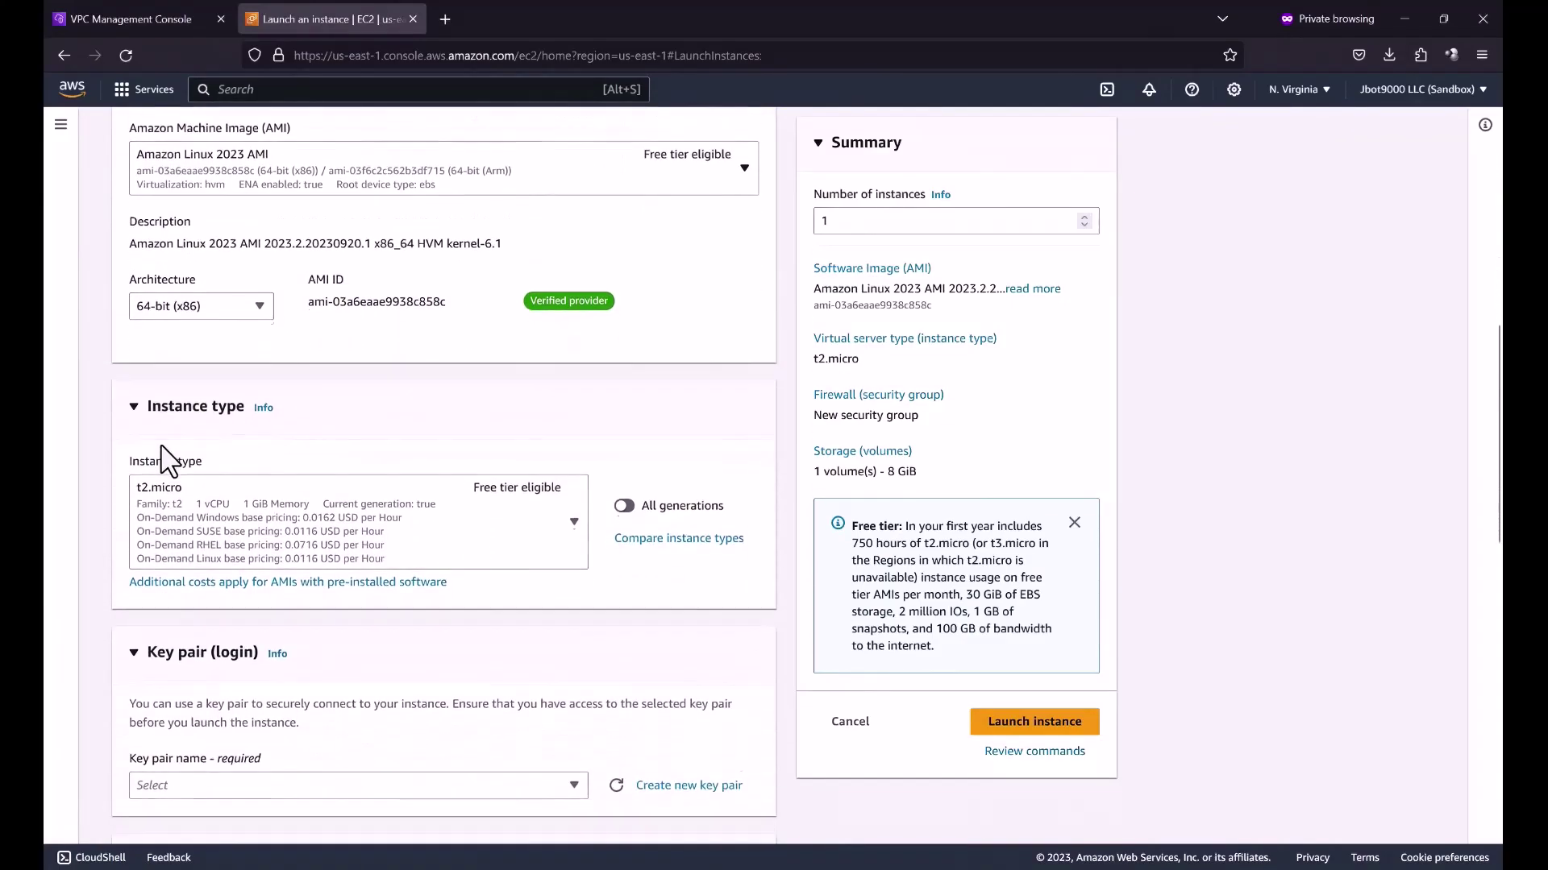
scroll(525, 415, down, 3)
click(574, 379)
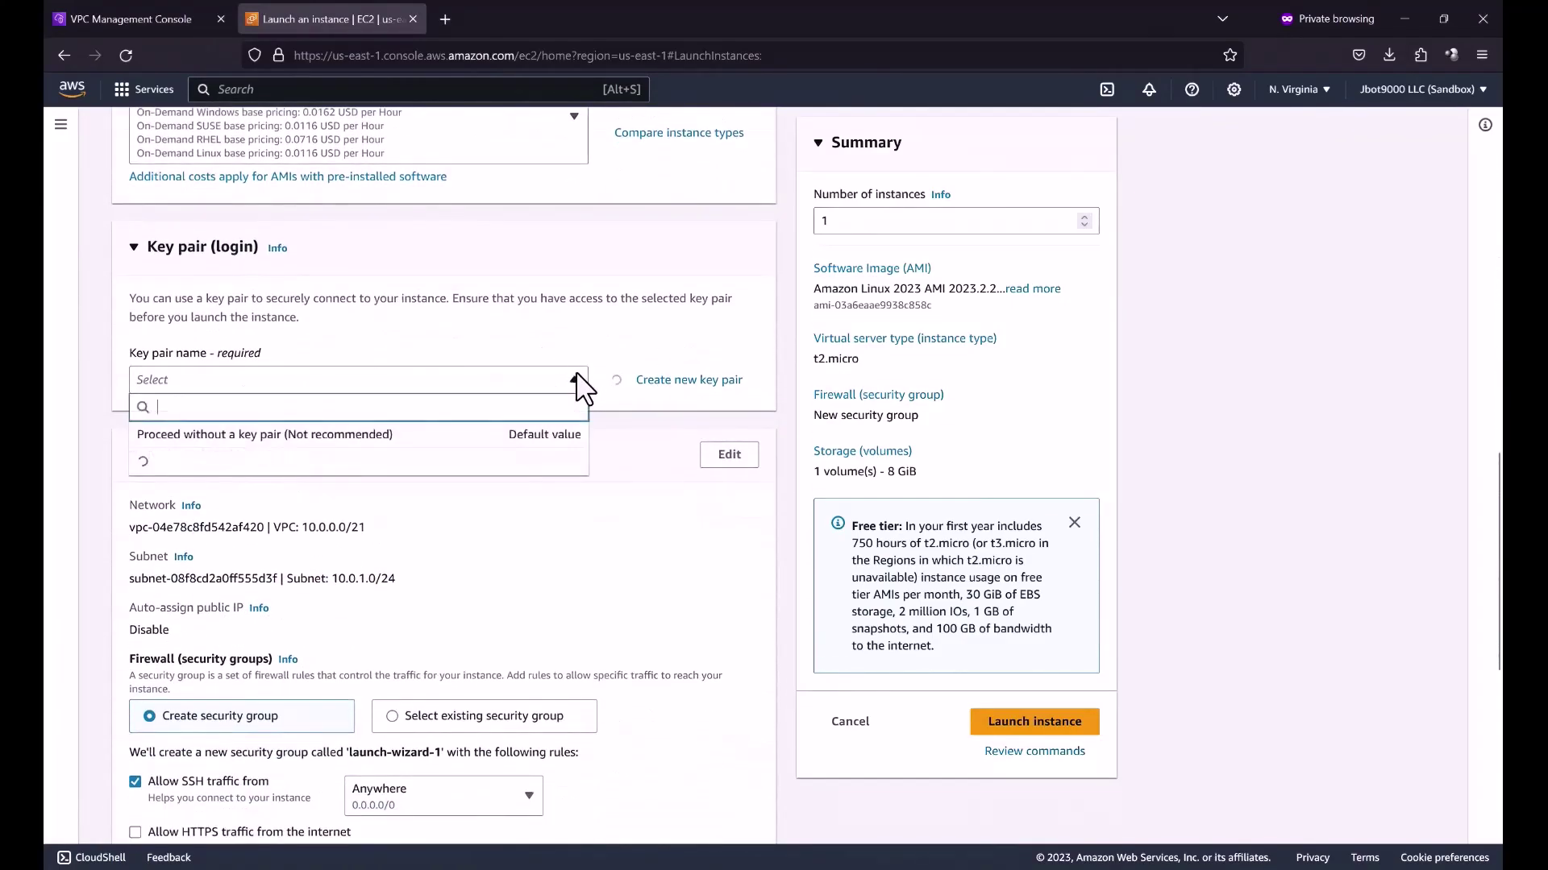
click(494, 474)
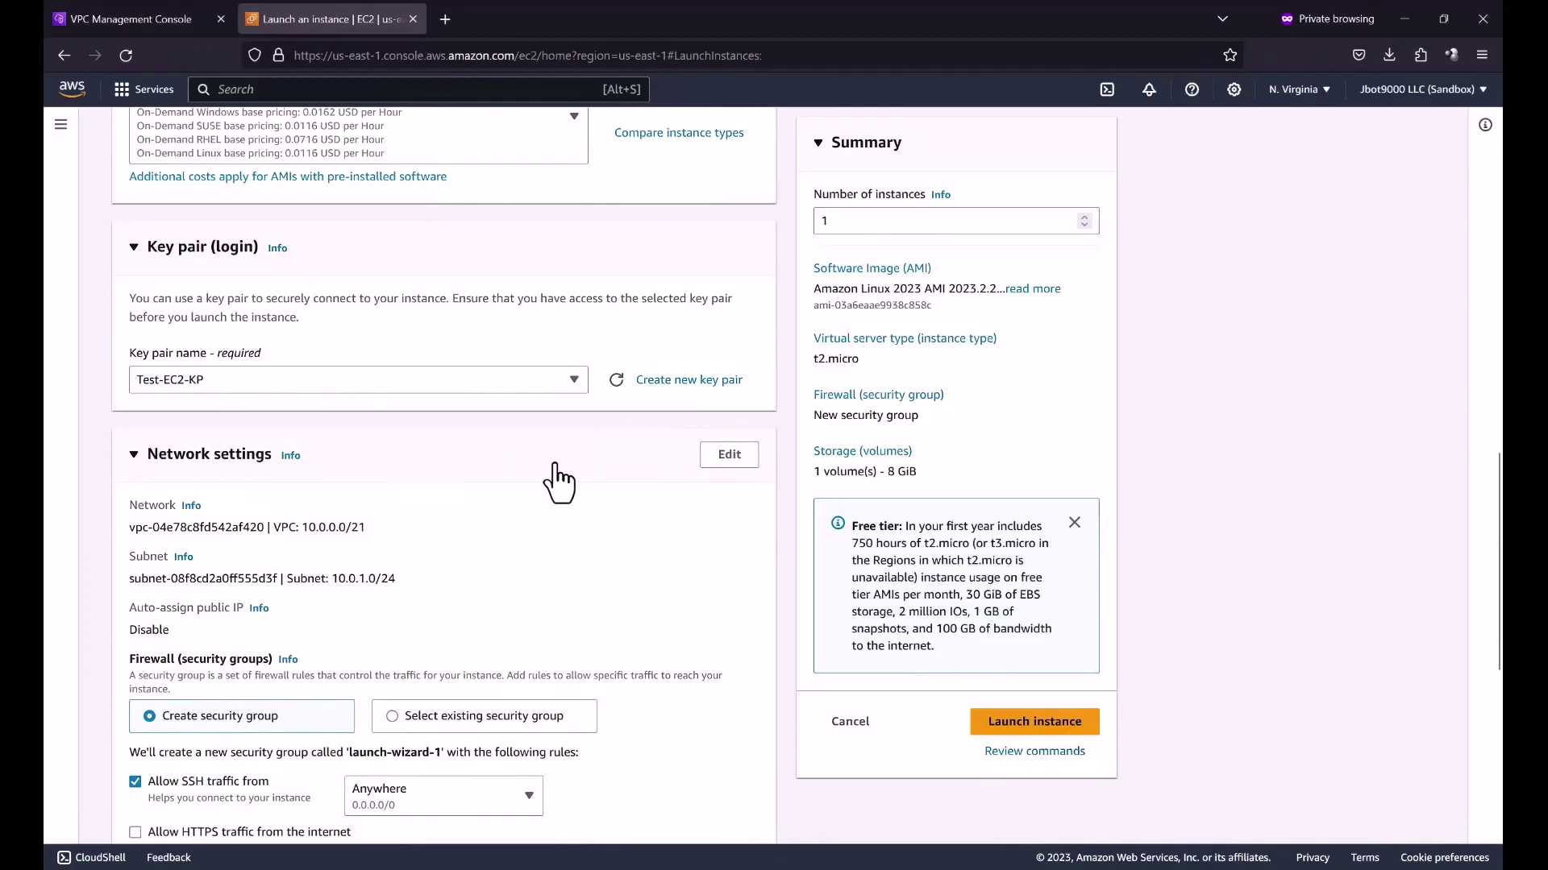
- Assign the existing default security group to the new instance in its network settings
scroll(564, 476, down, 2)
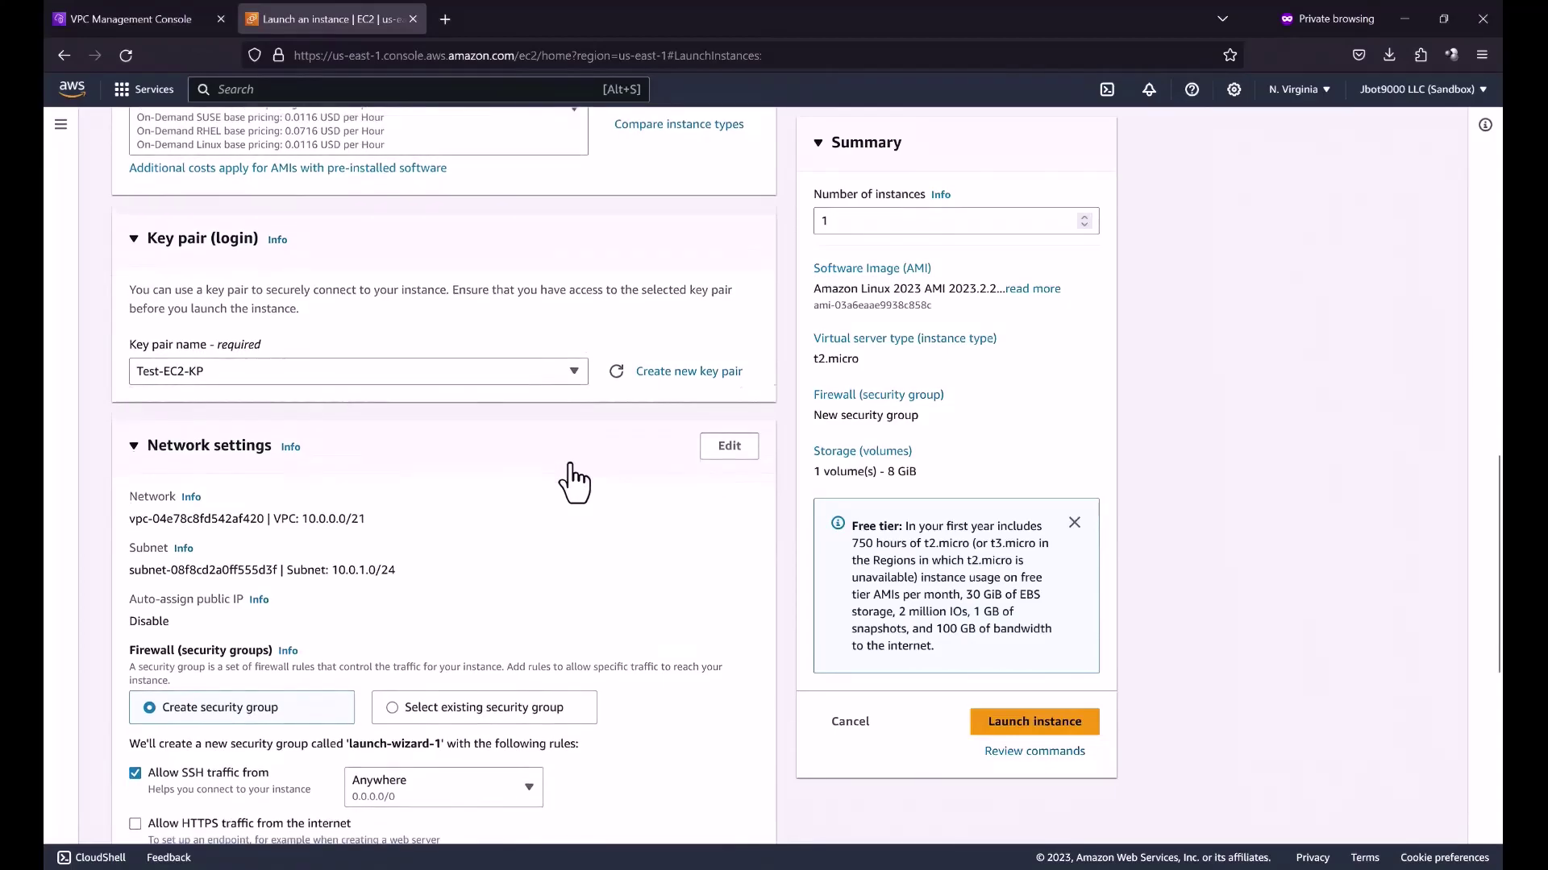
scroll(579, 448, down, 1)
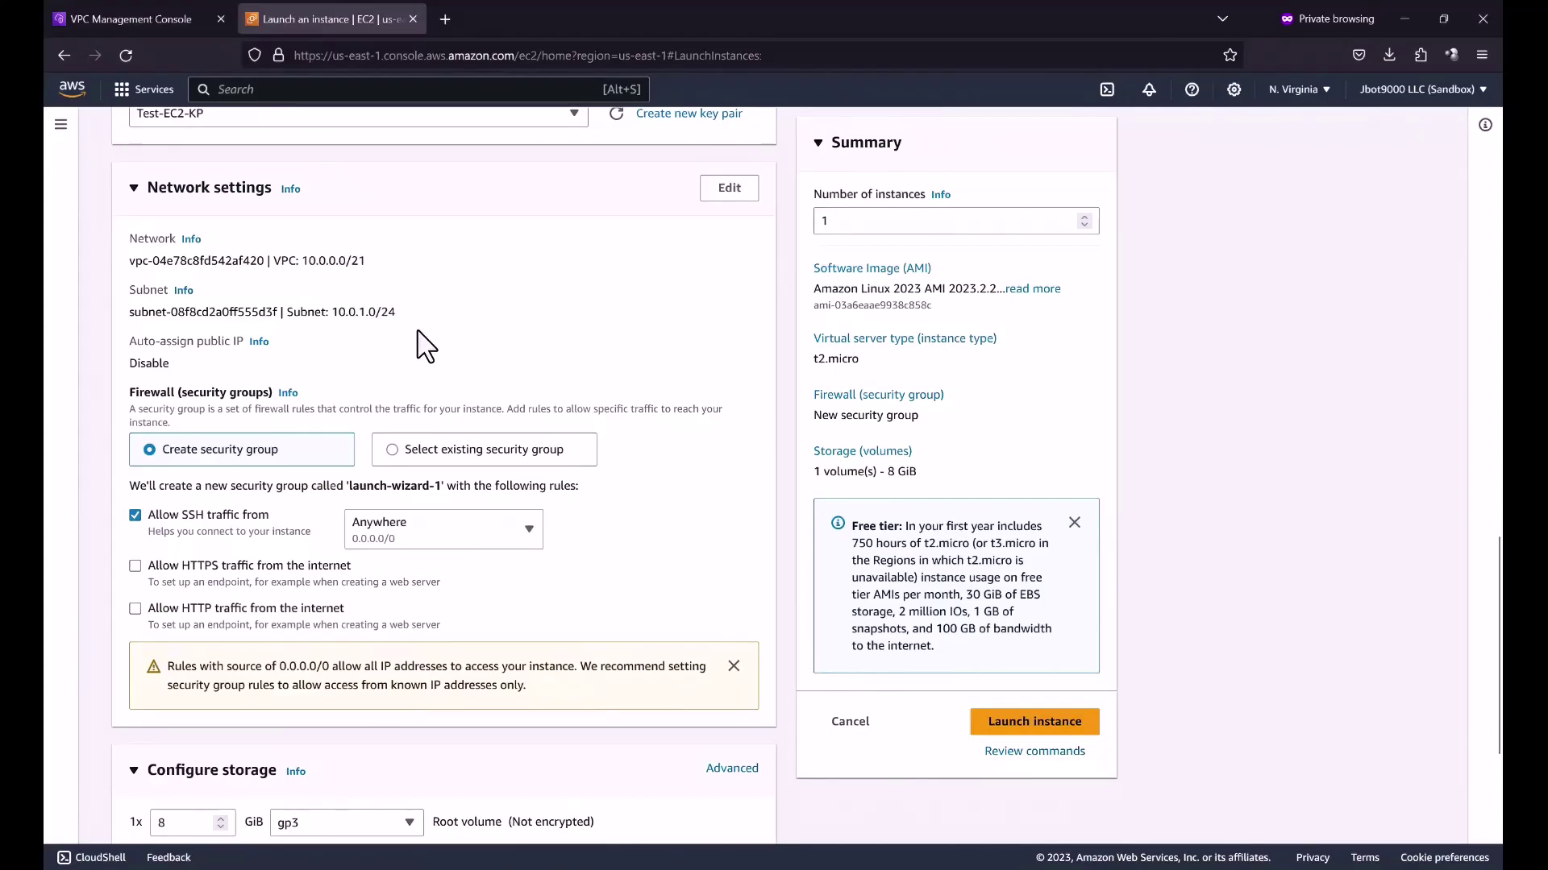
click(392, 454)
click(304, 515)
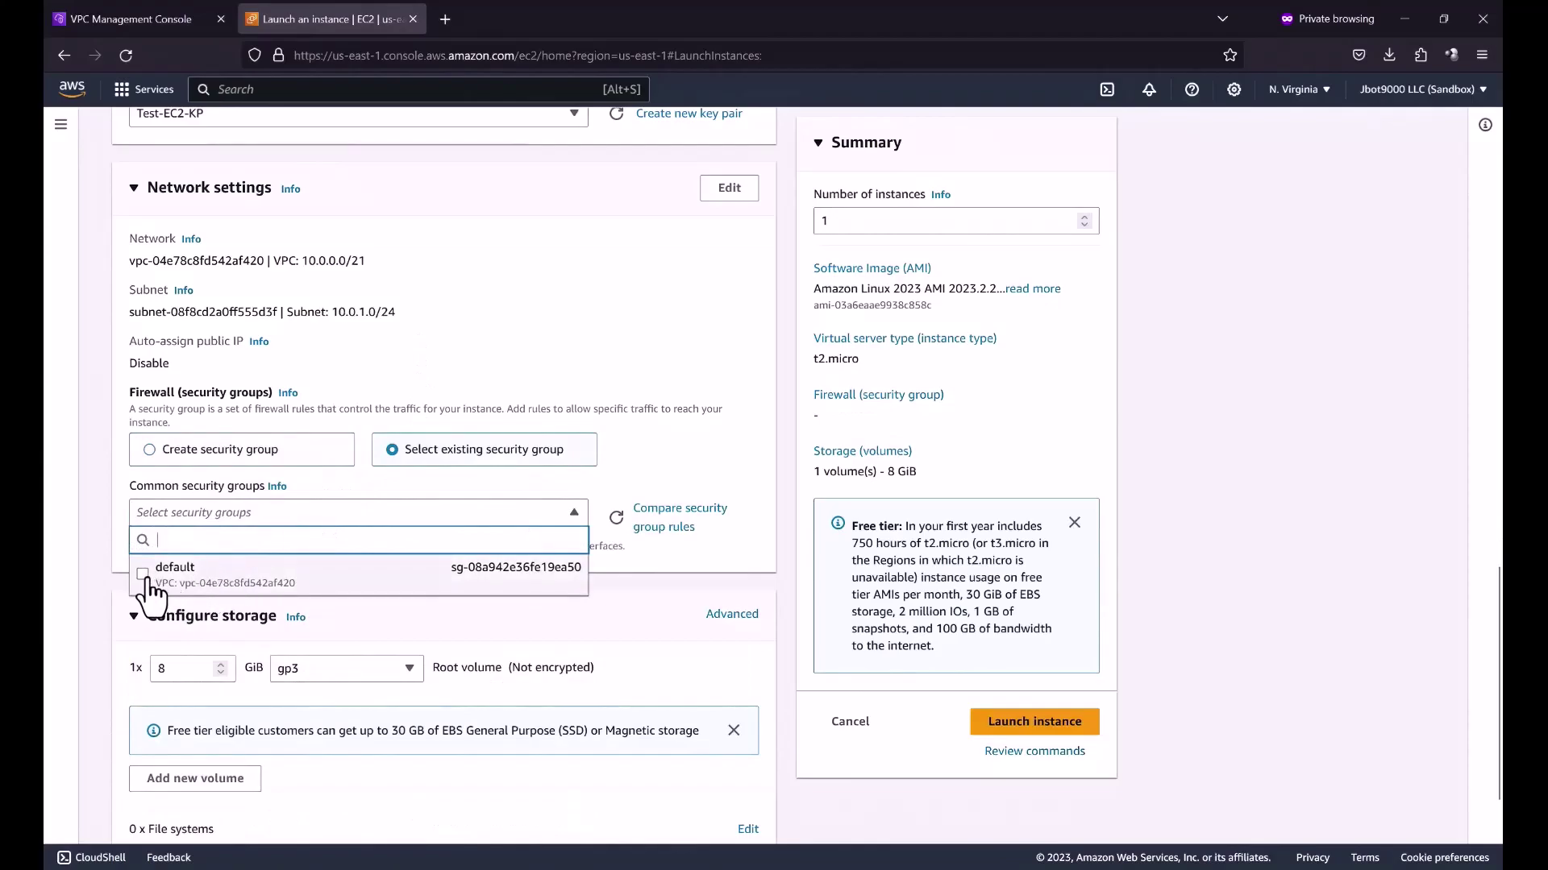
click(153, 581)
scroll(785, 542, down, 2)
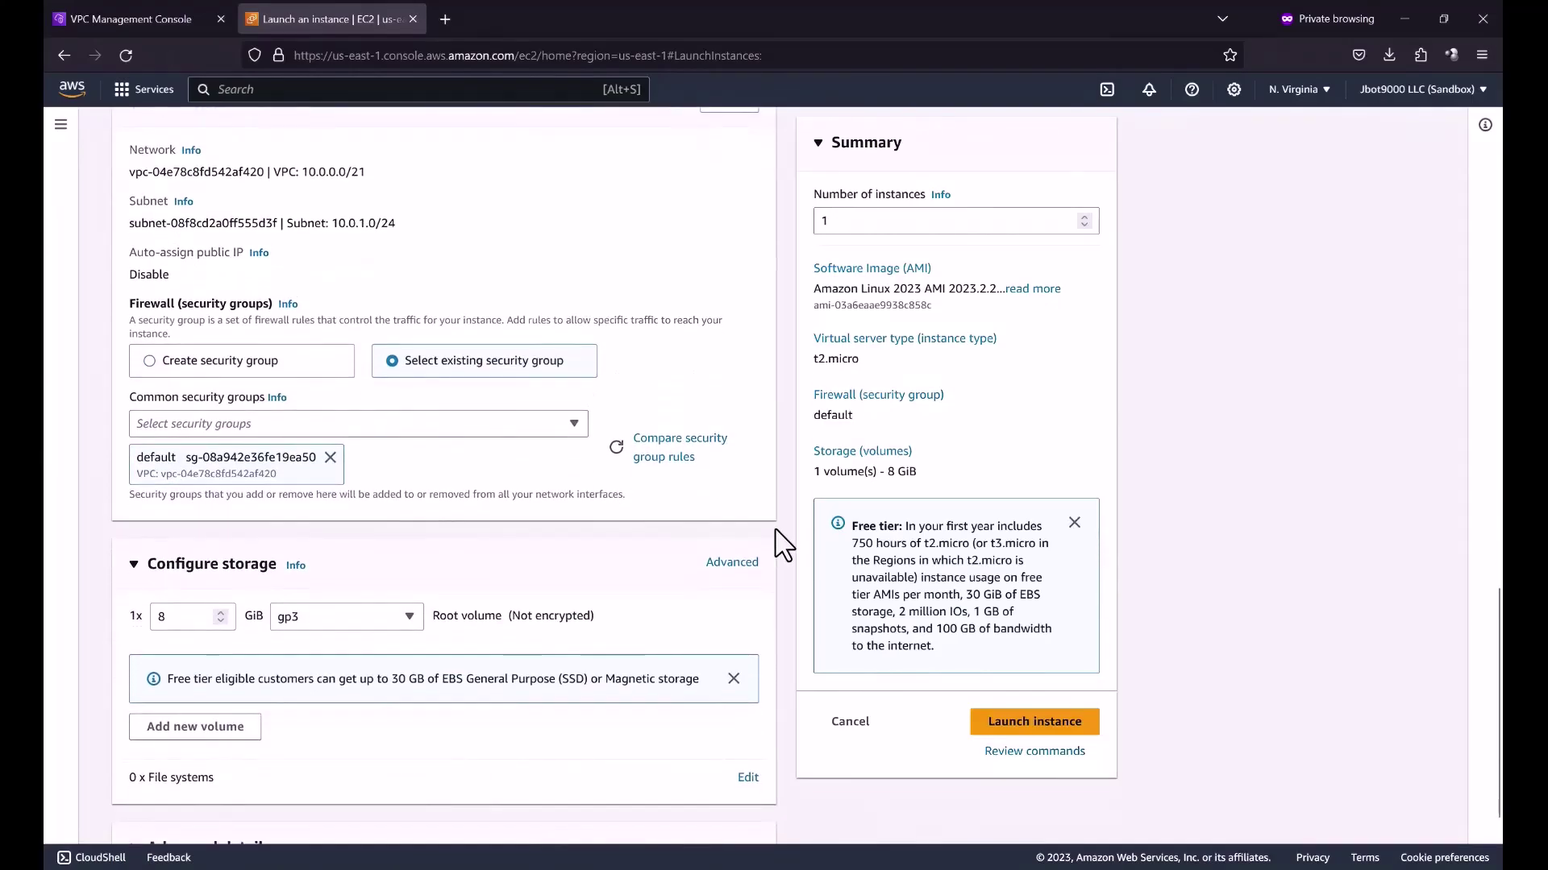
- Launch the instance and show the details of Test-EC2 in the instances list
click(1011, 726)
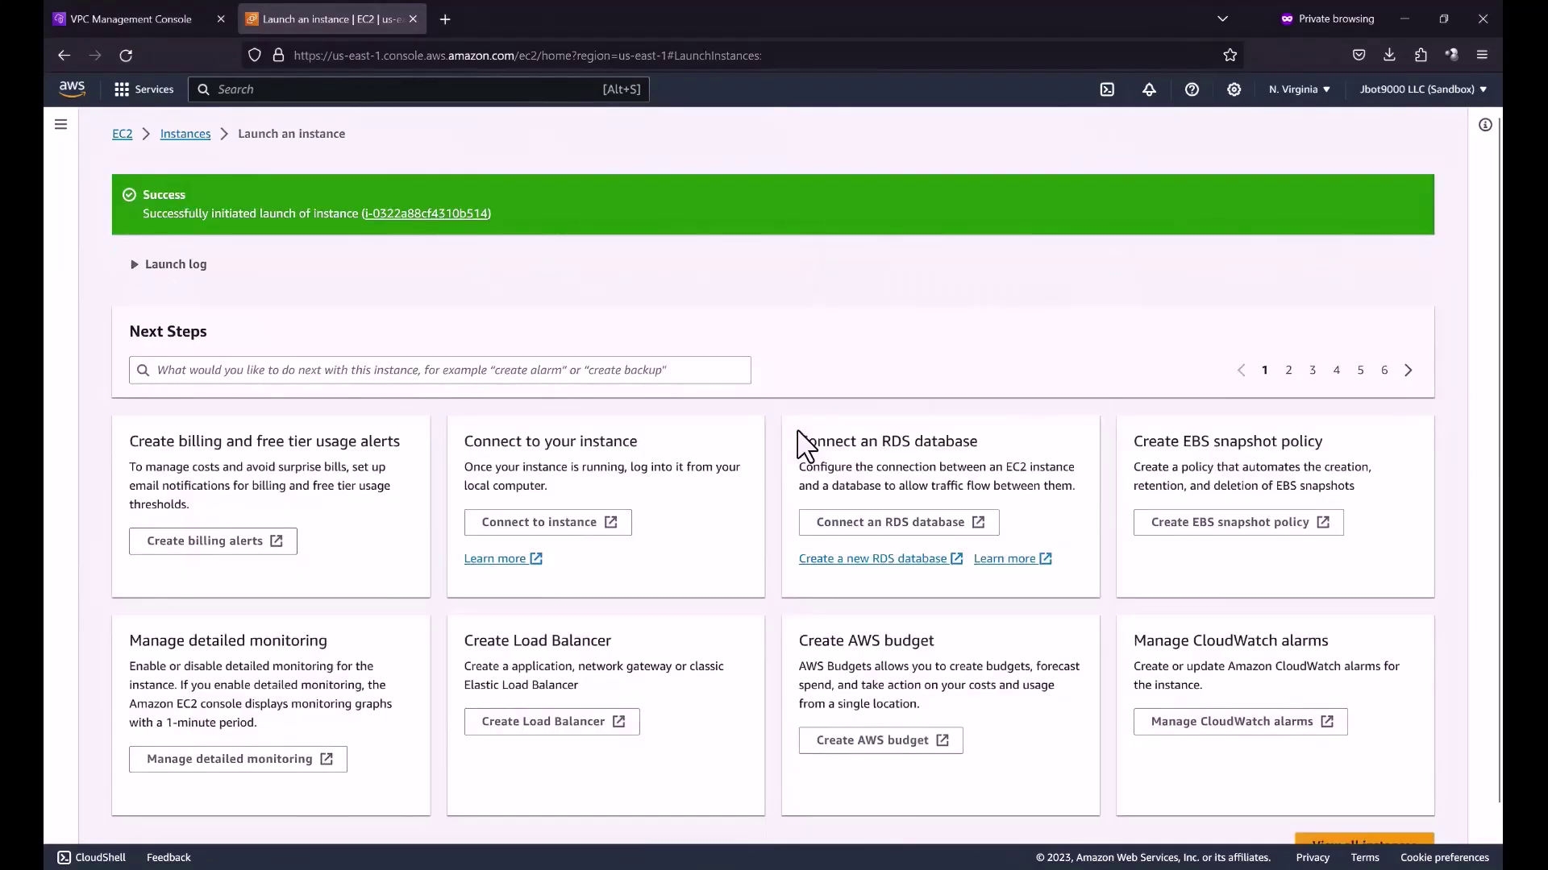
click(185, 134)
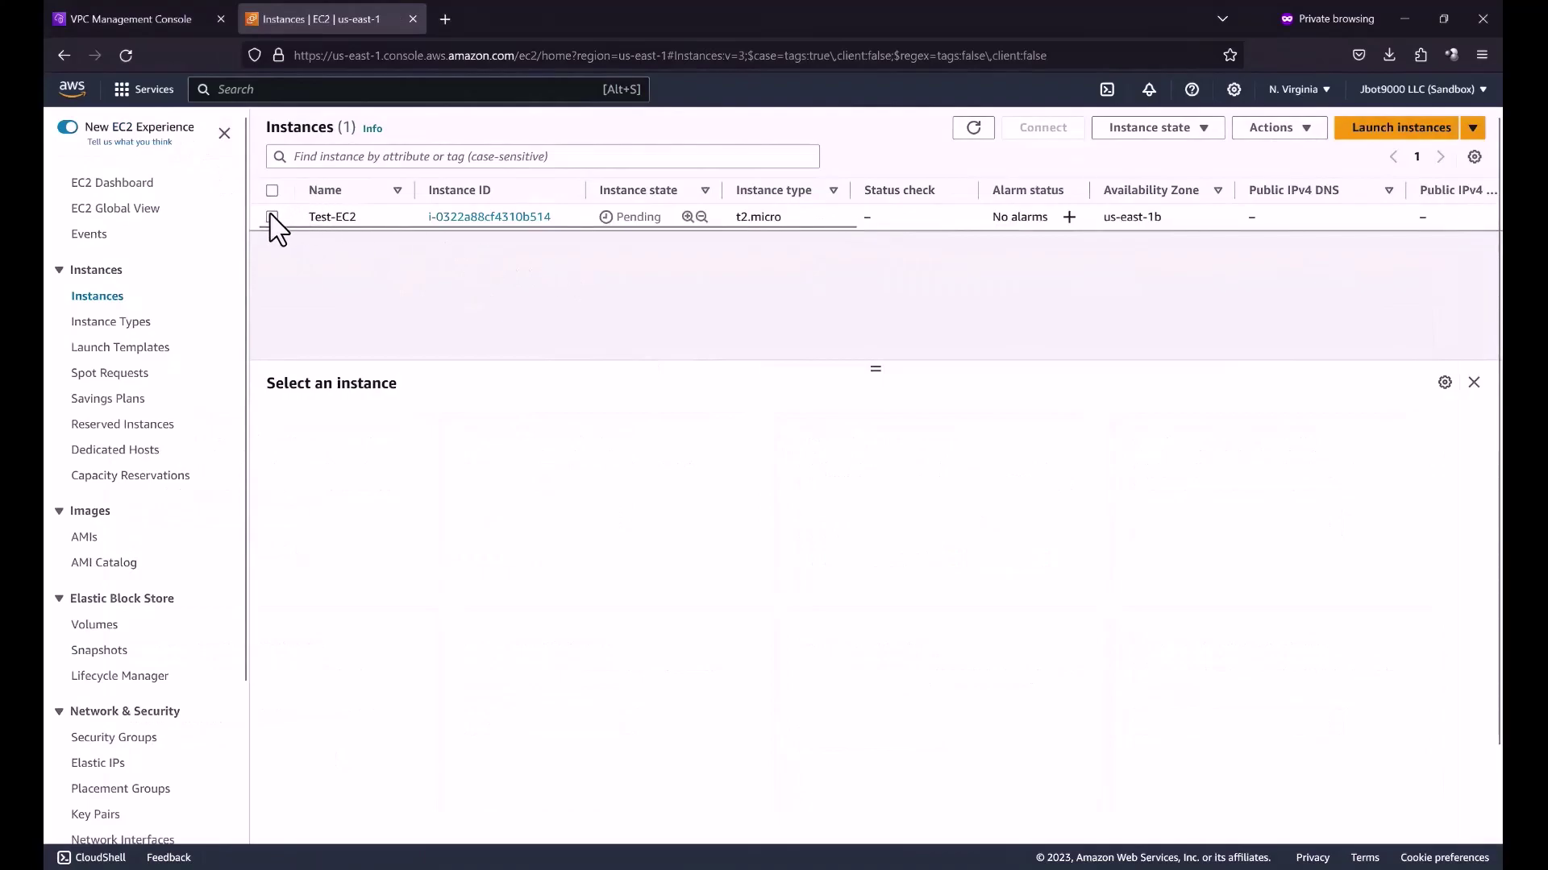
click(272, 217)
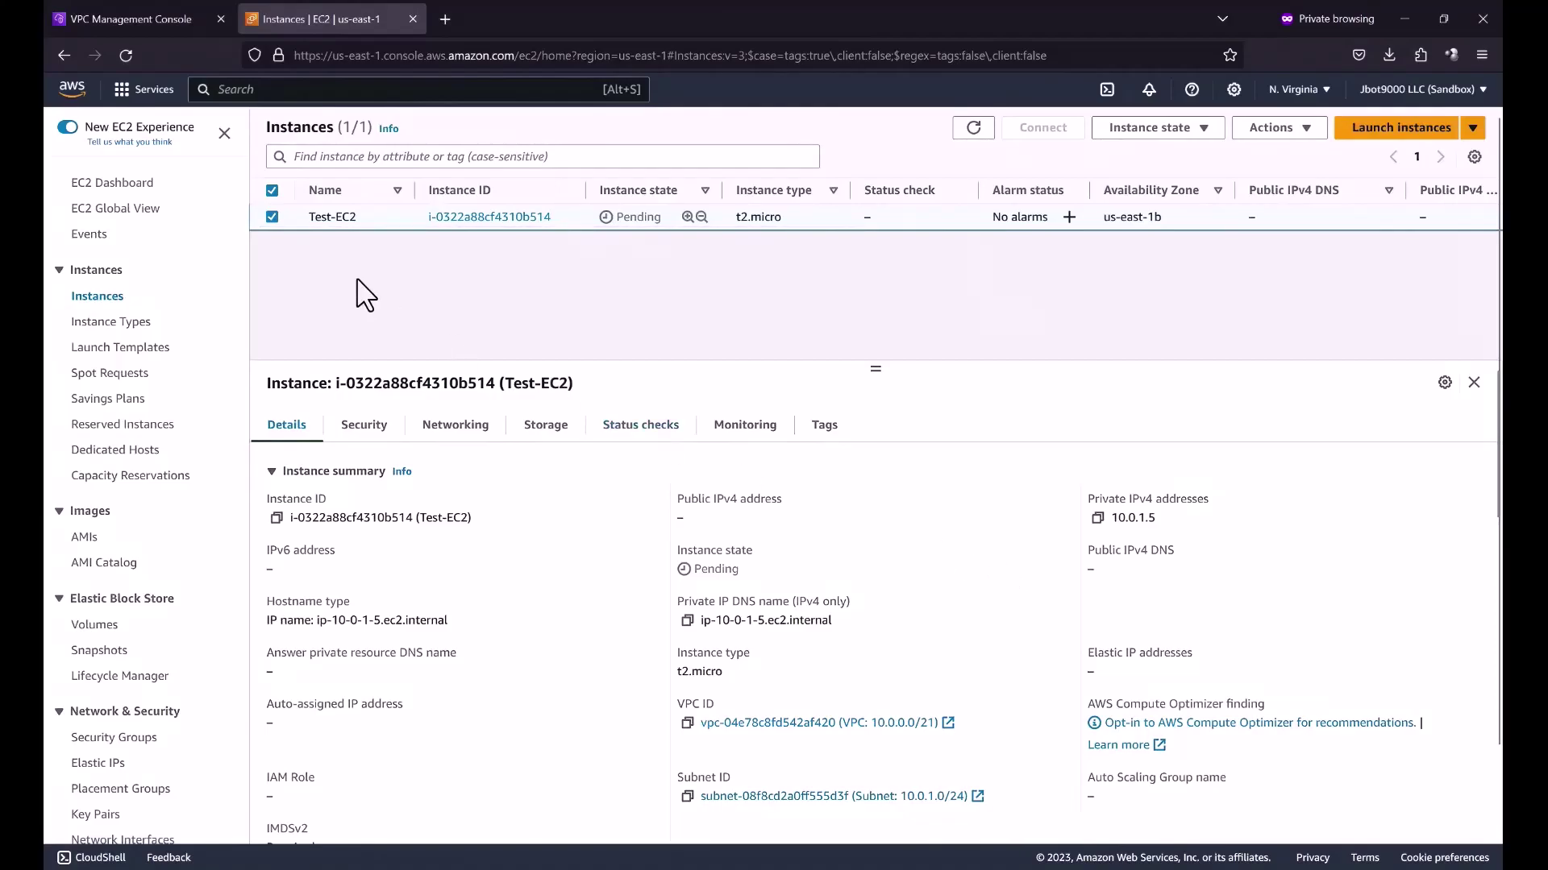
- Return to the VPN connections page and refresh it to check Dynamic-VPN-Site-A's state and tunnel details
click(148, 16)
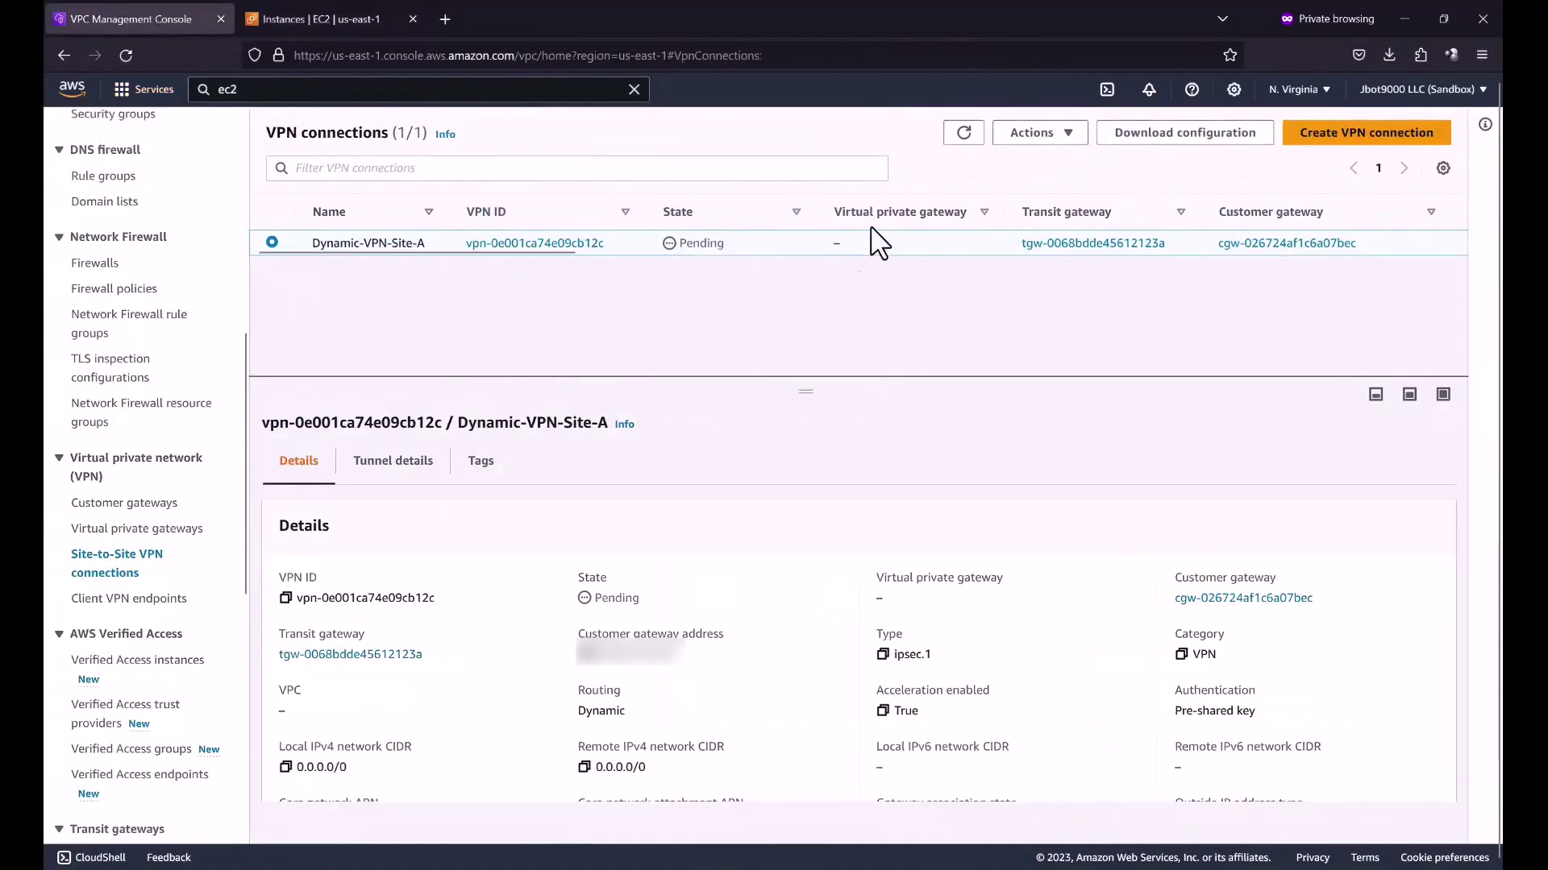
click(964, 133)
click(390, 469)
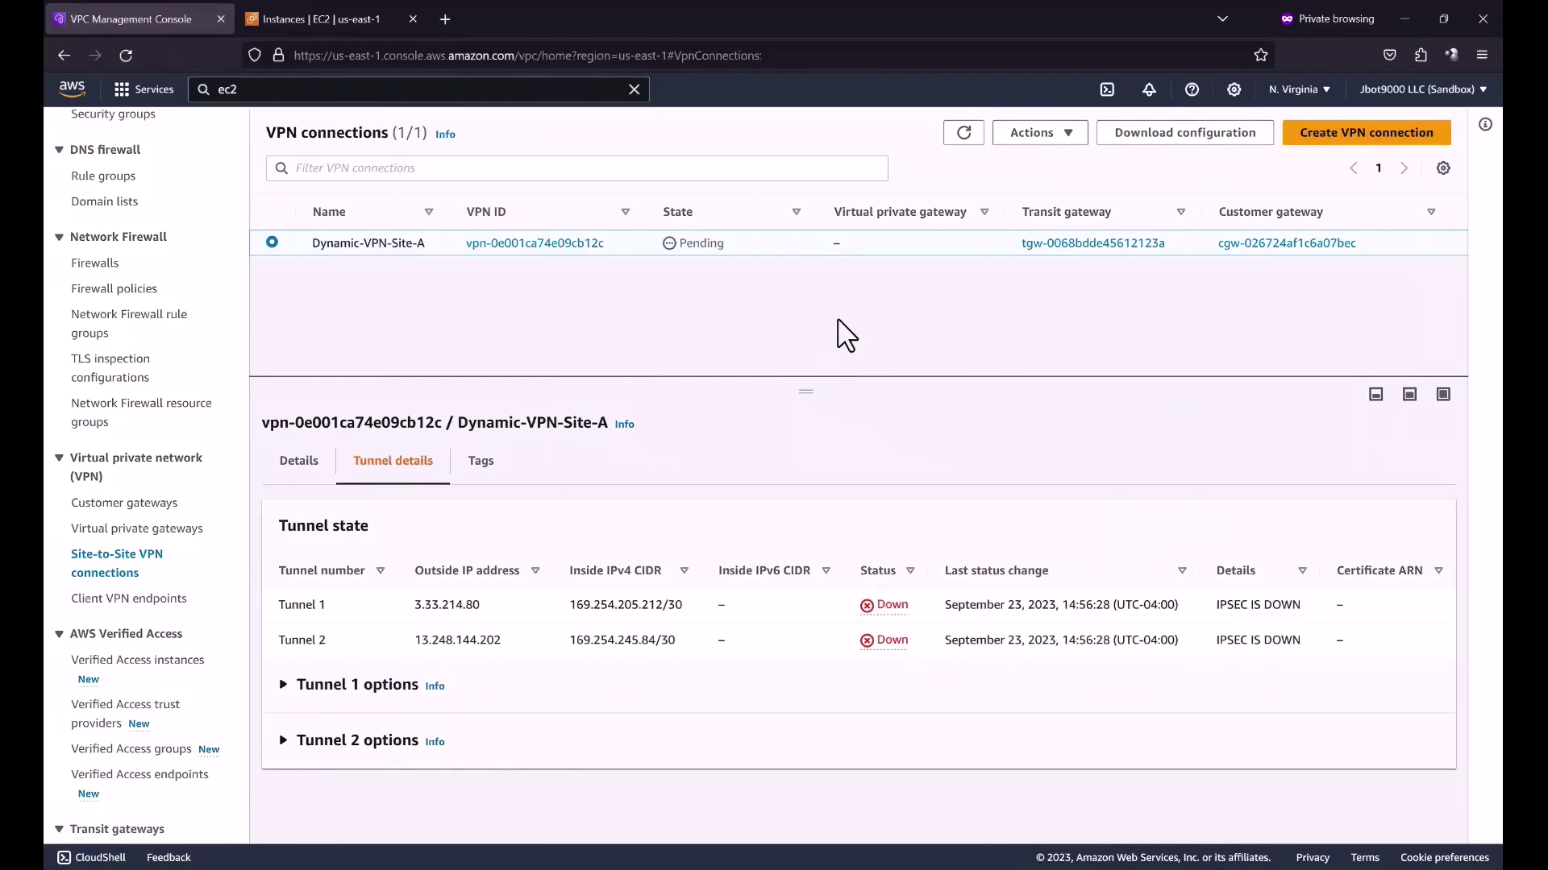
click(964, 133)
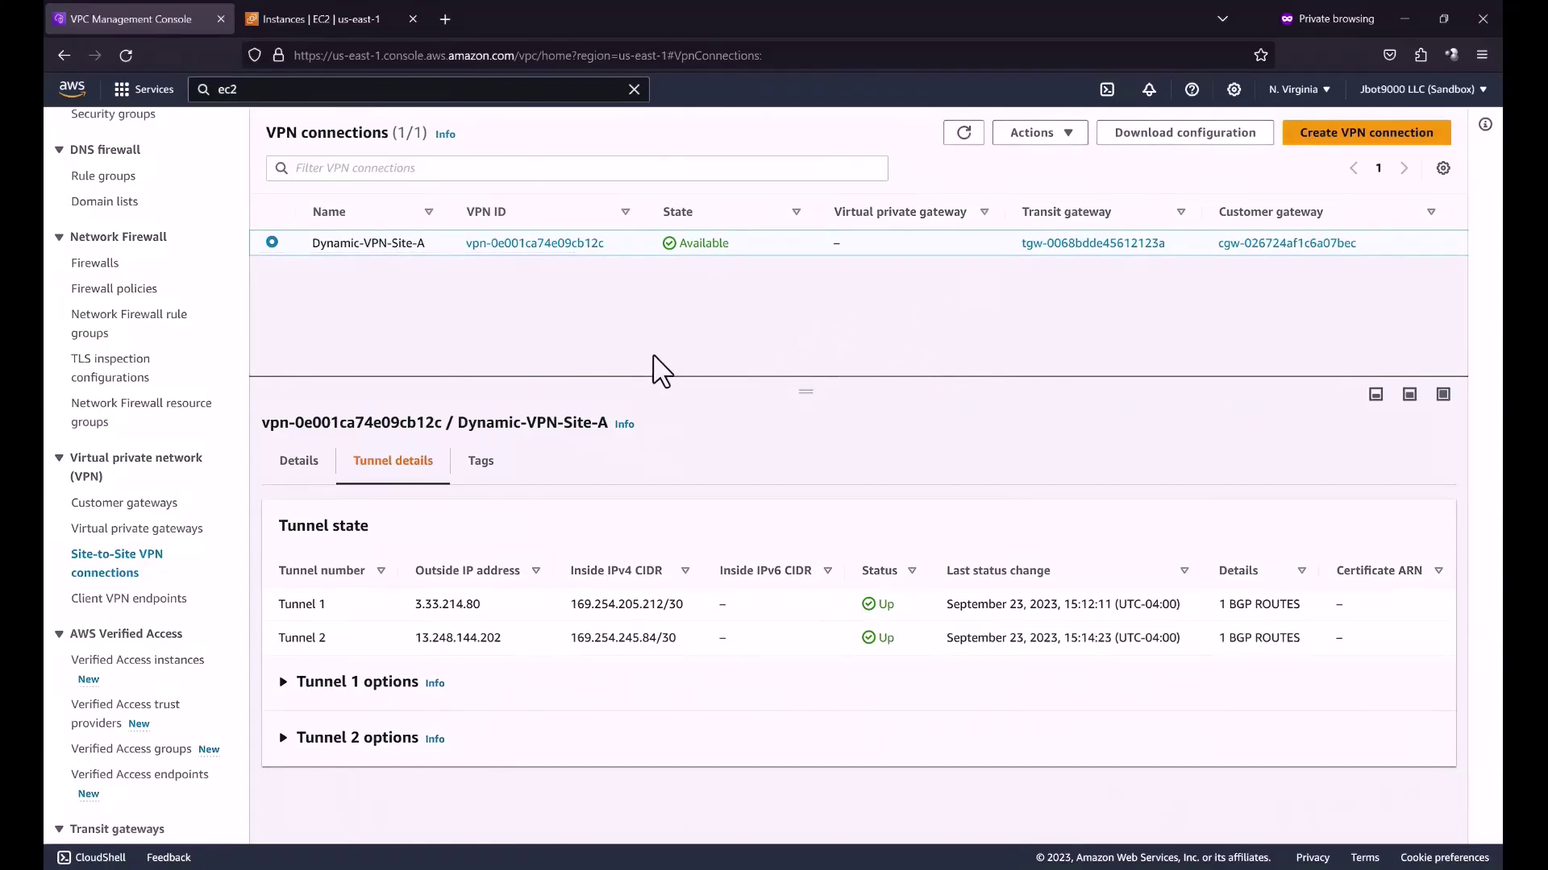
- Open the transit gateway route table and examine its associations and propagations
scroll(234, 516, down, 5)
scroll(226, 540, down, 1)
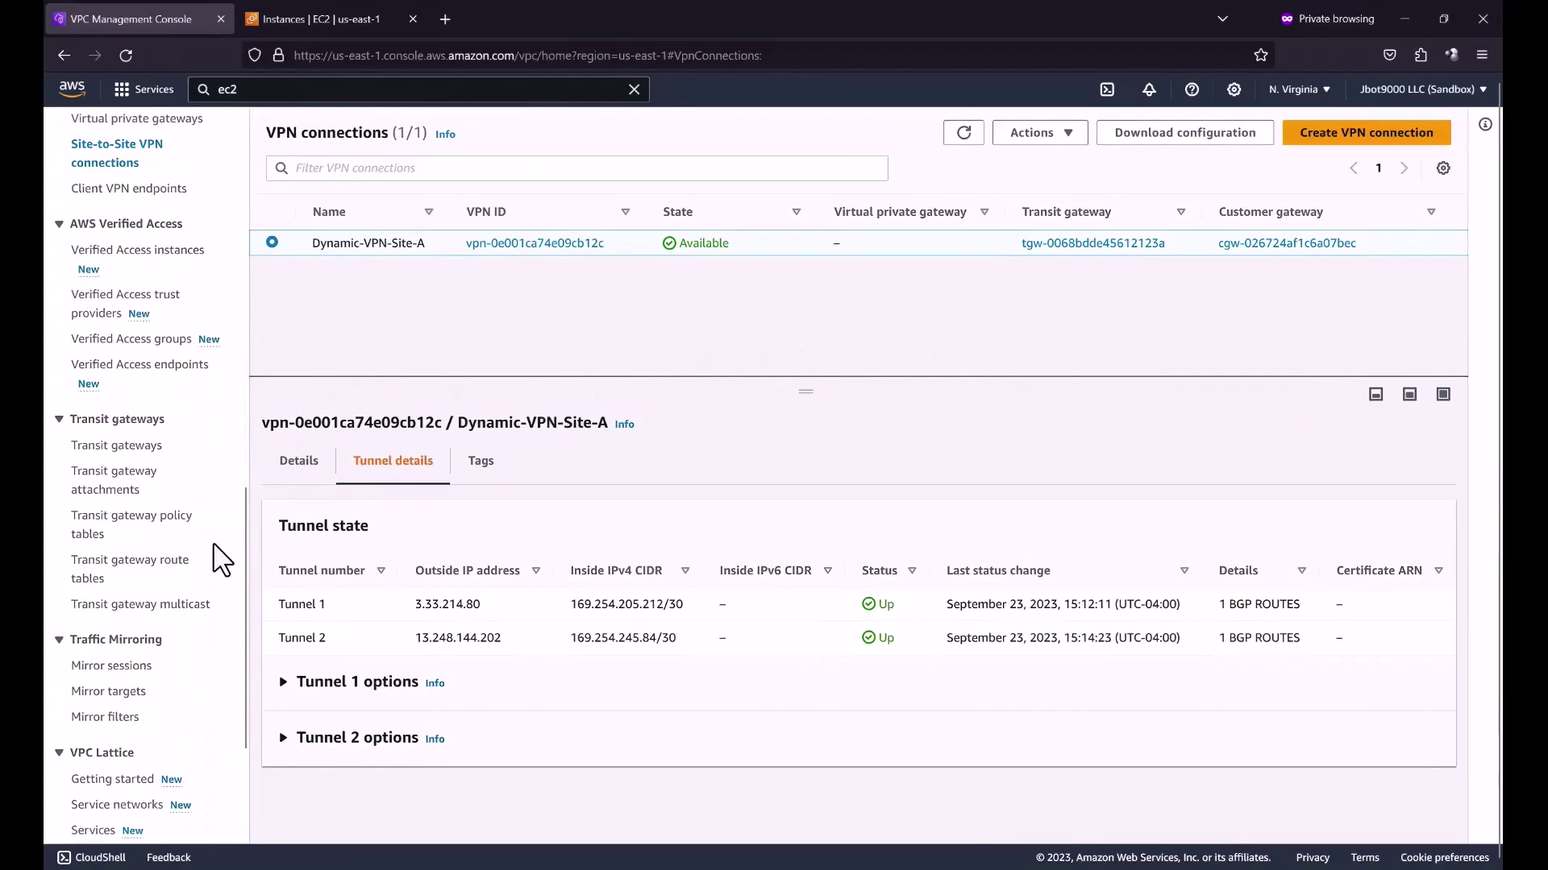
click(155, 568)
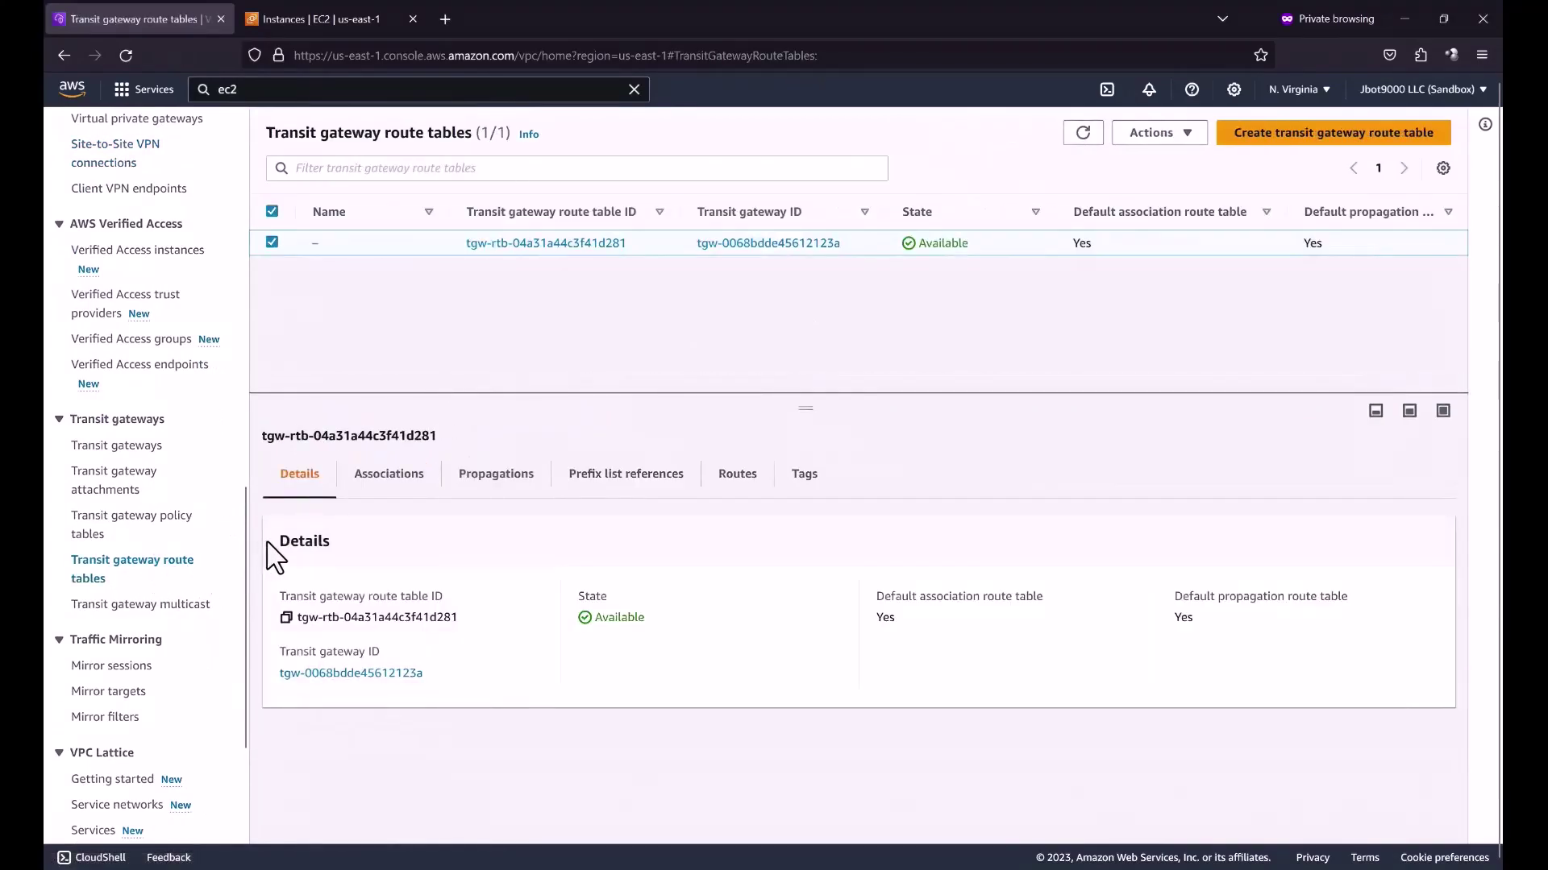
click(387, 500)
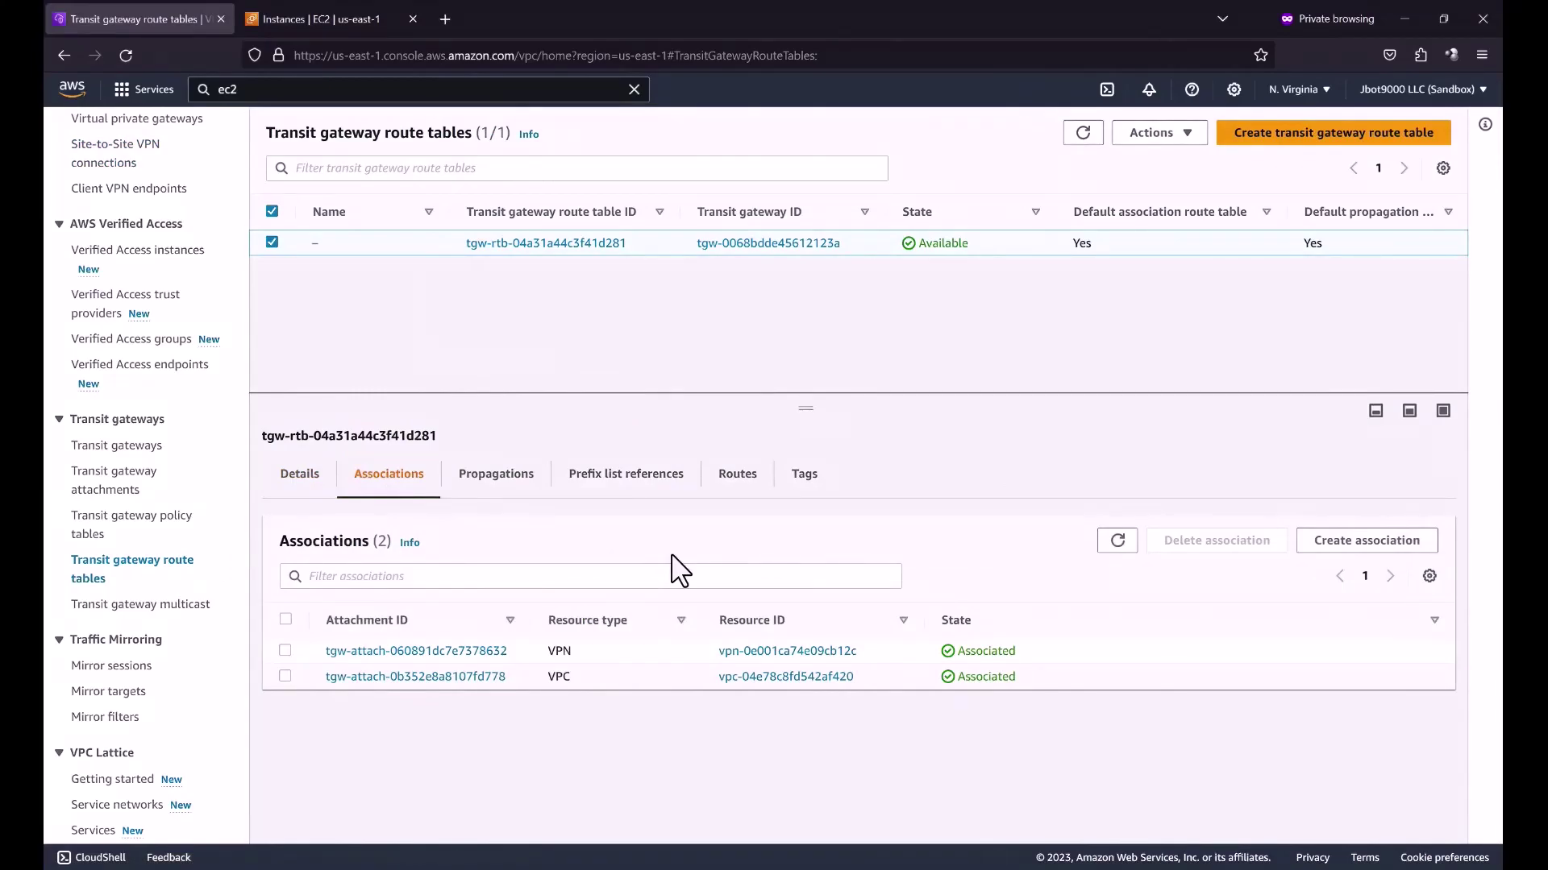
click(500, 484)
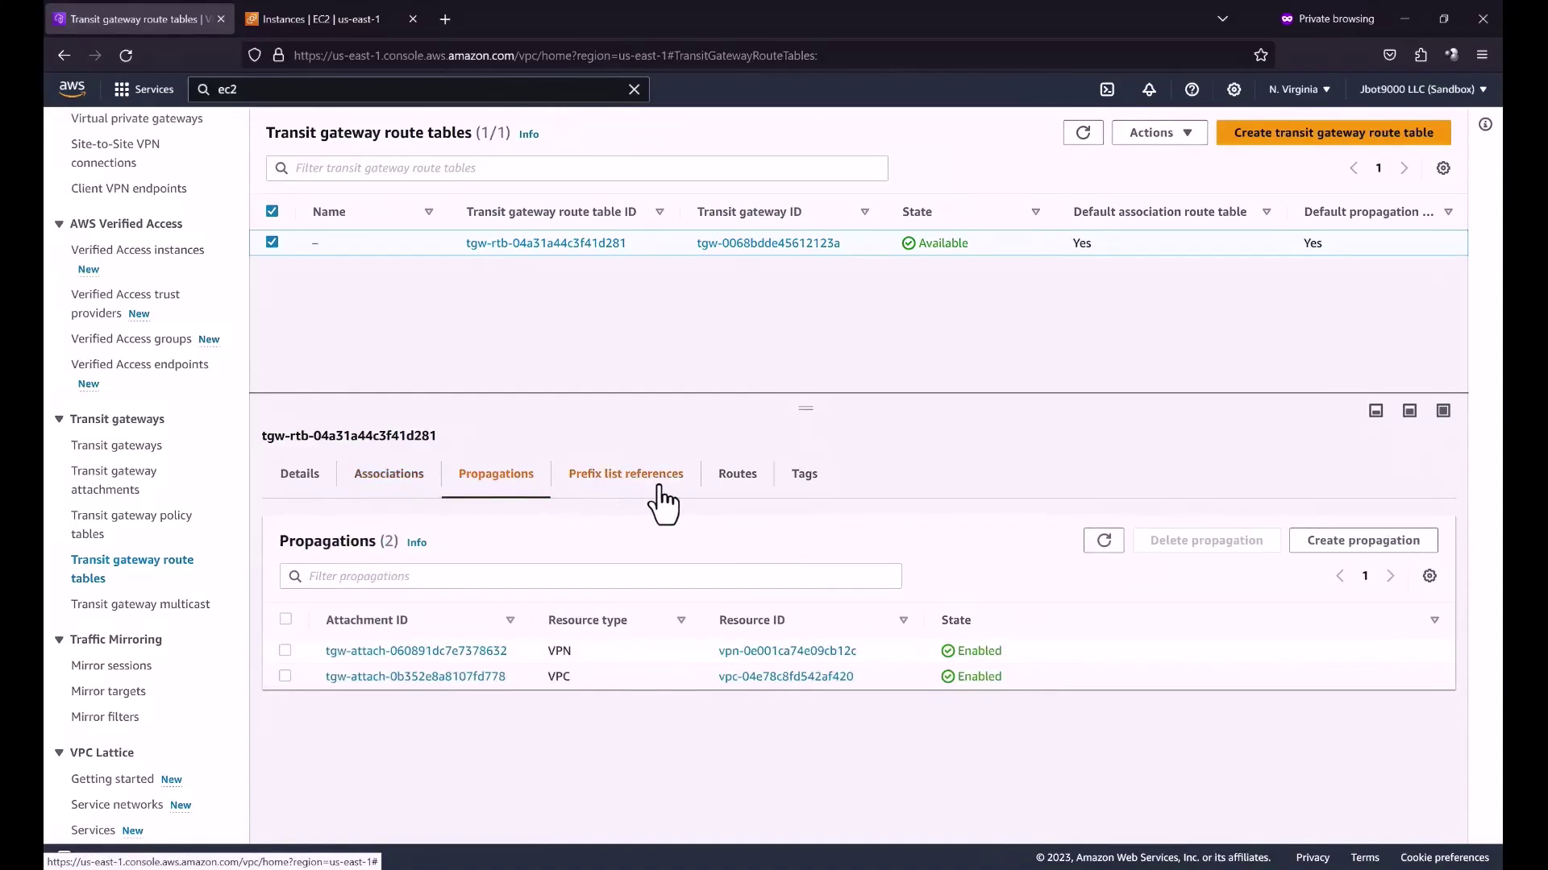
- Review the transit gateway route table's routes, including the attachments behind 172.16.31.0/24
click(735, 480)
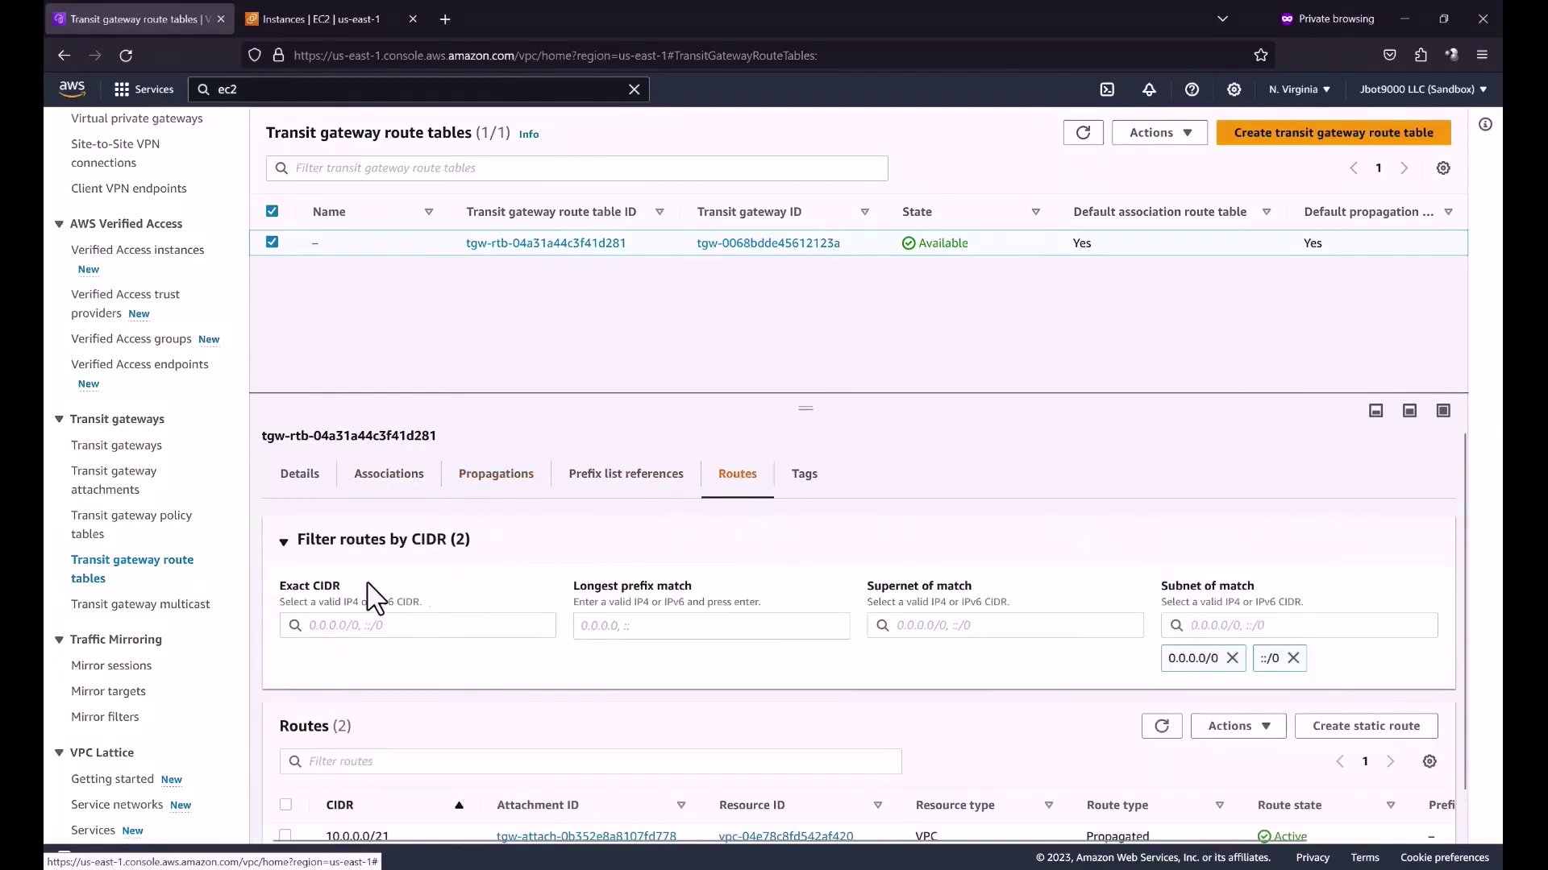
click(285, 541)
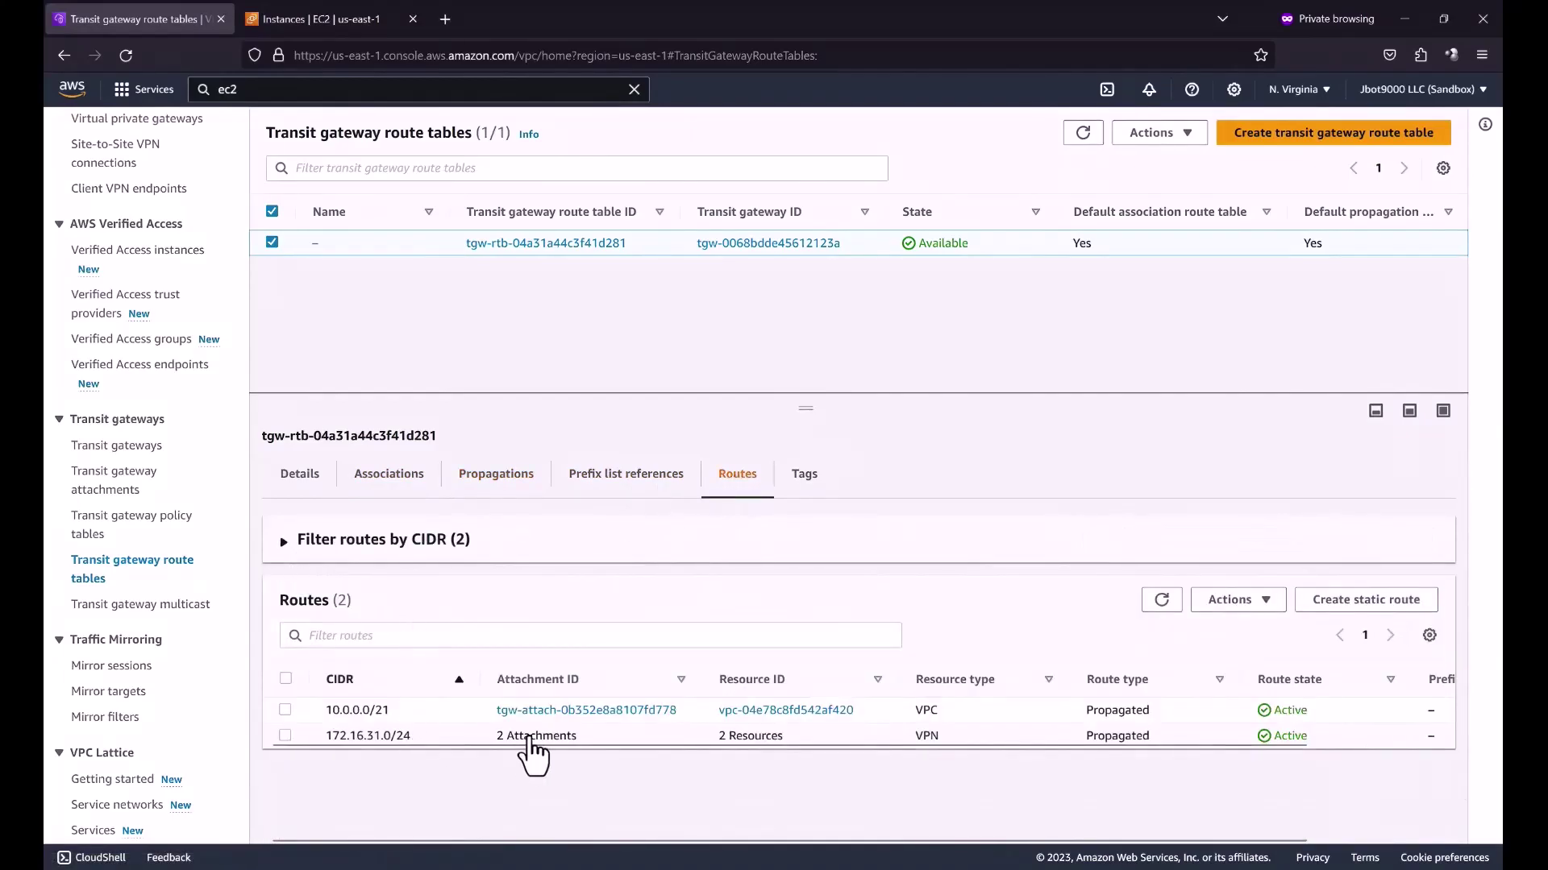
click(530, 736)
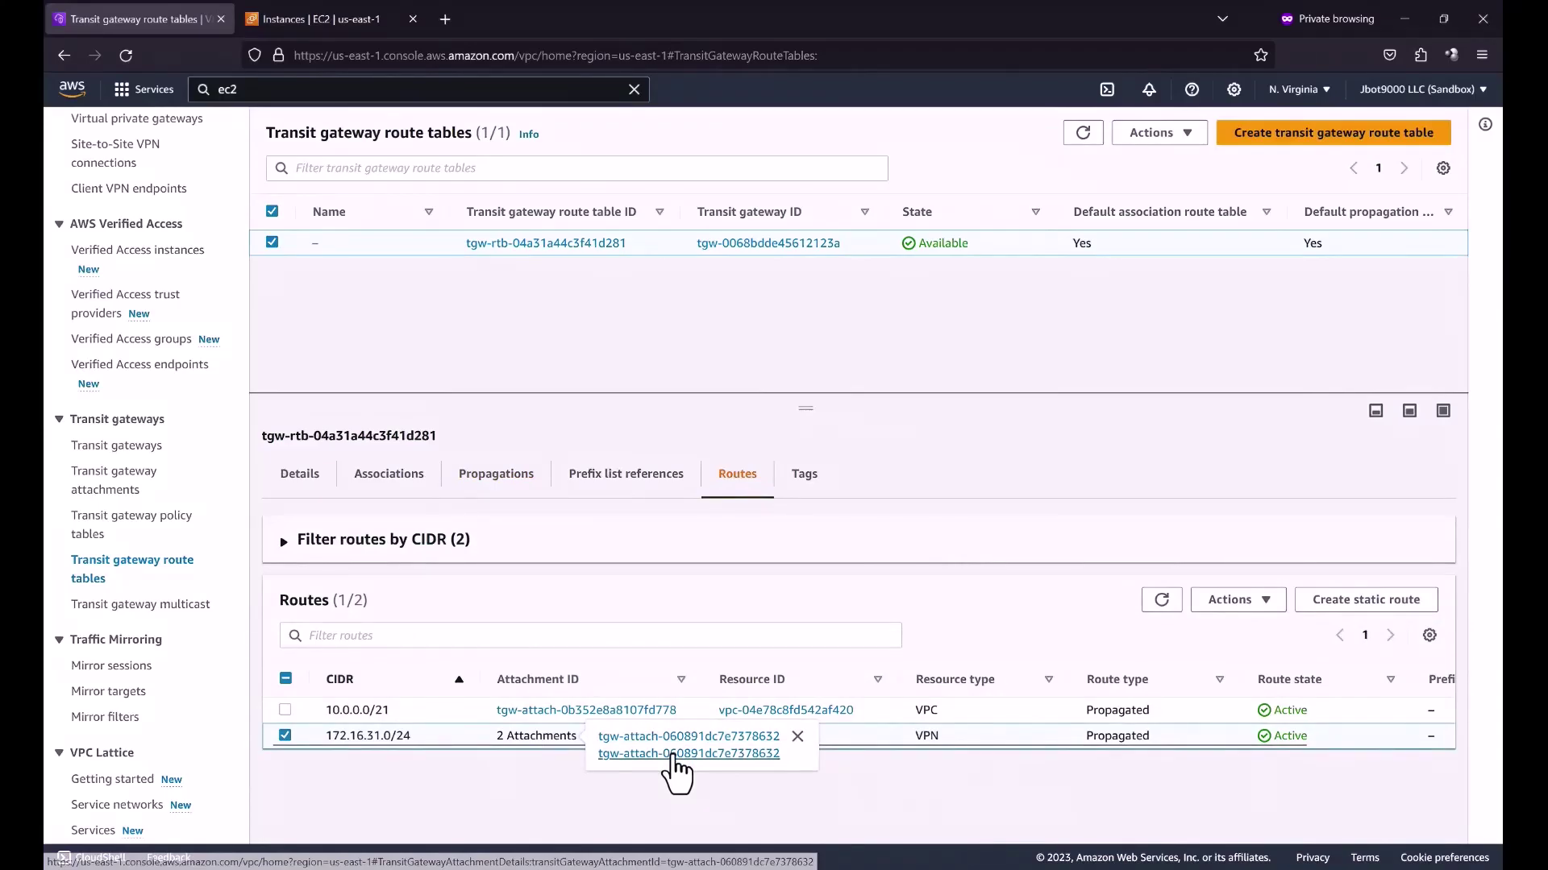
click(603, 601)
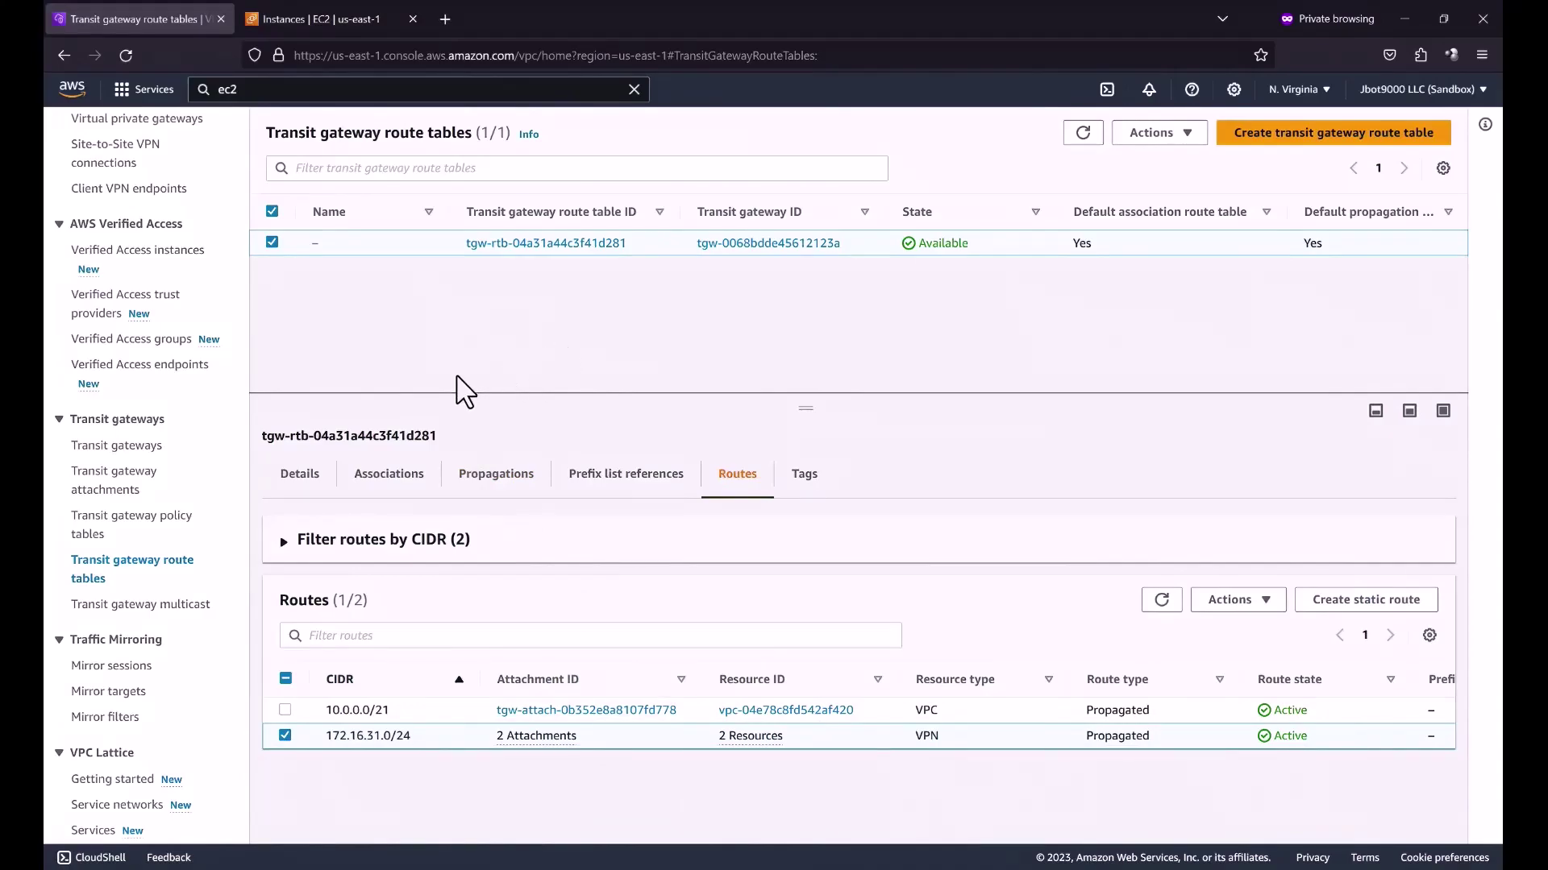
- Return to the EC2 instances page, refresh the list and copy Test-EC2's private IPv4 address
click(323, 25)
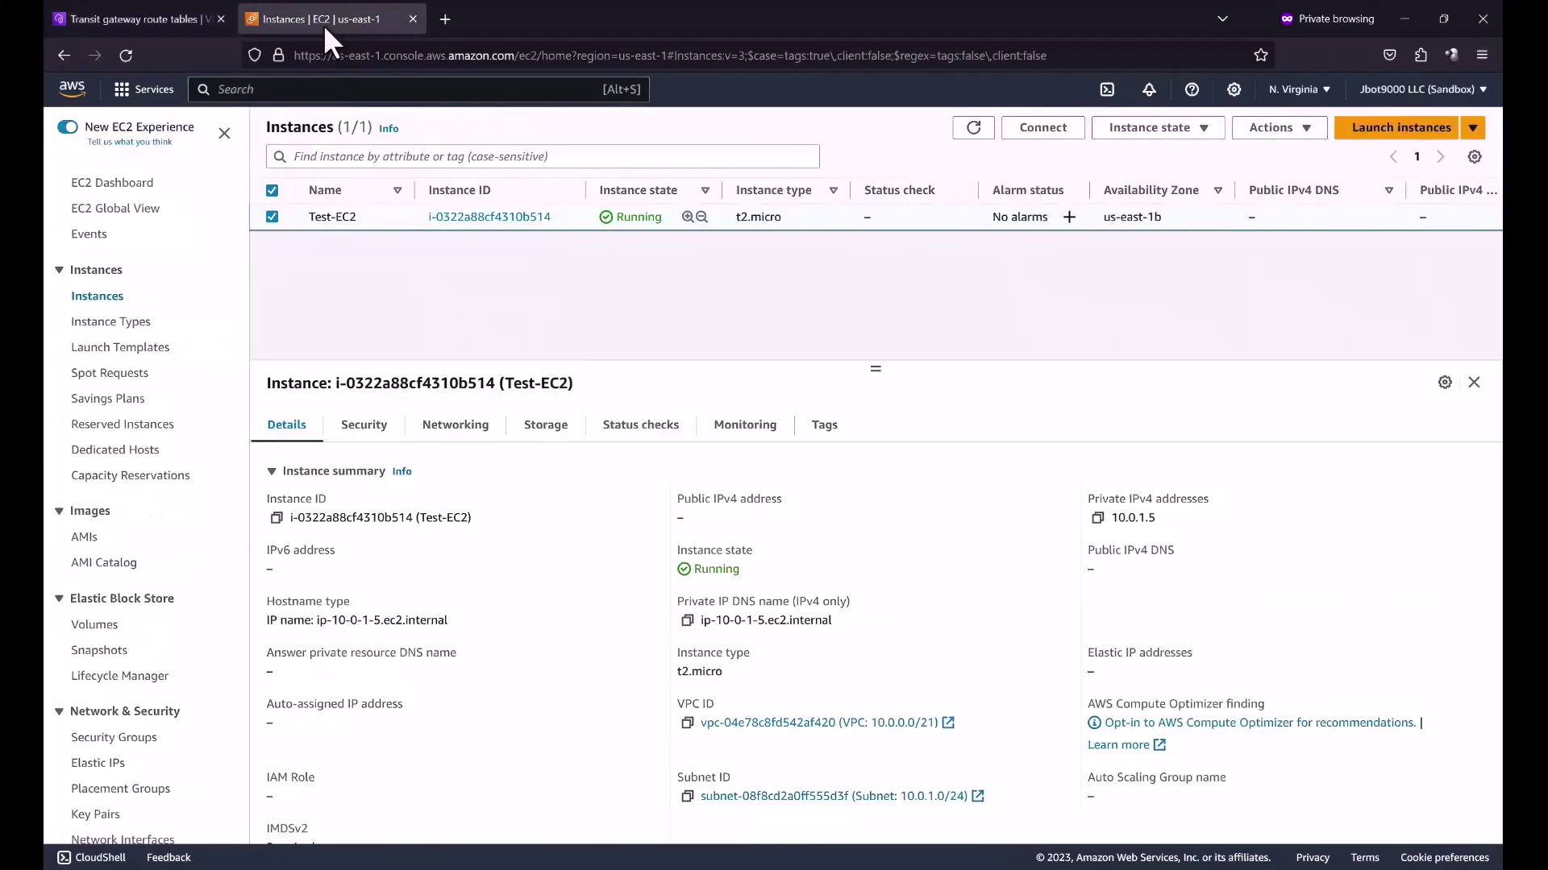
click(973, 127)
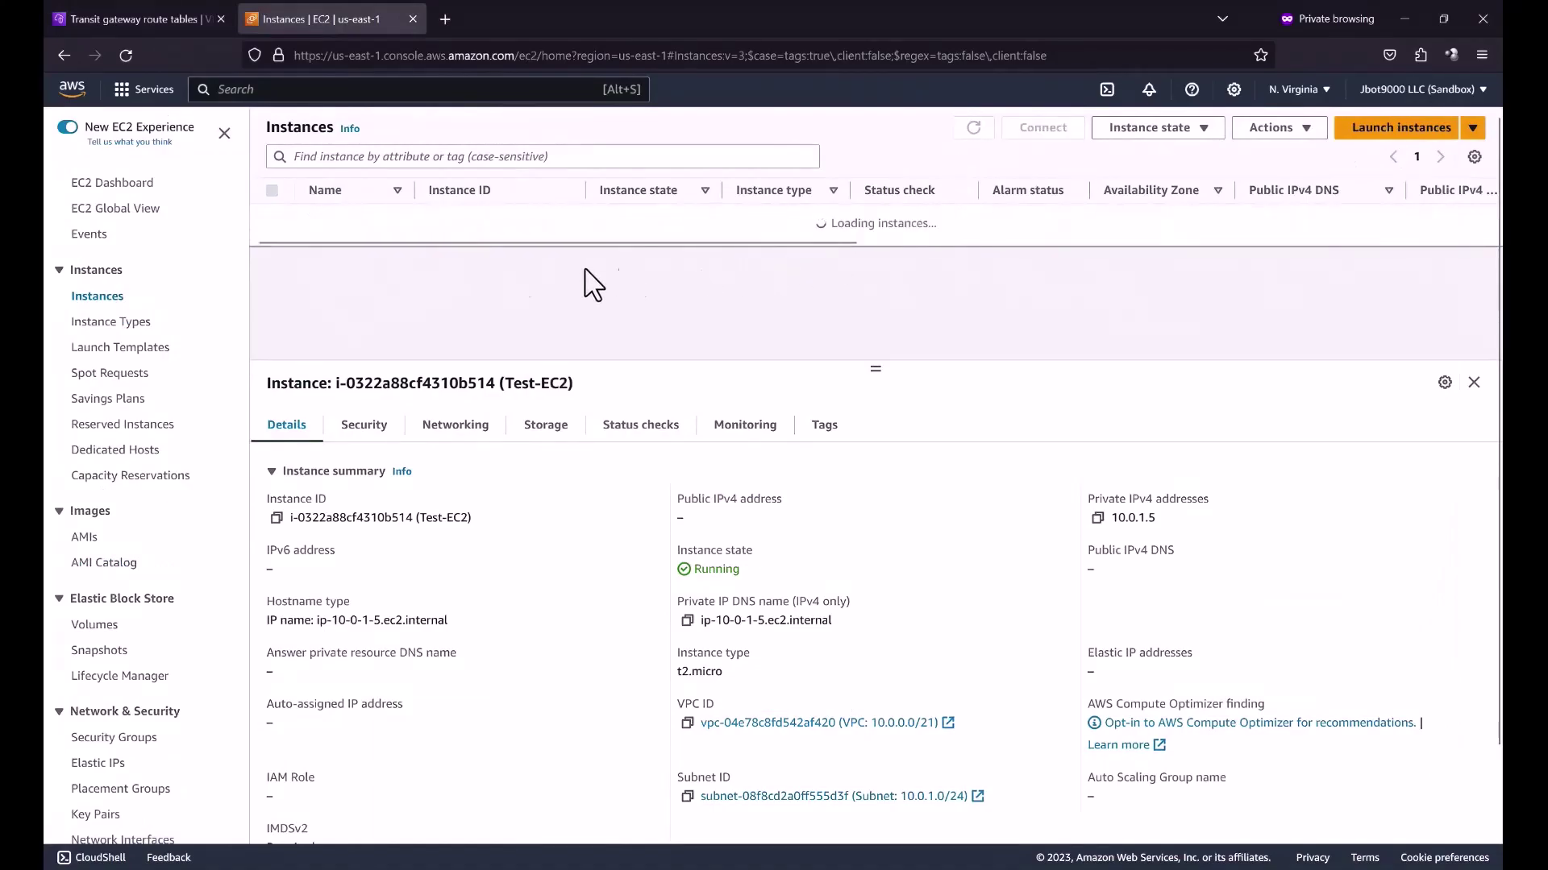
click(274, 217)
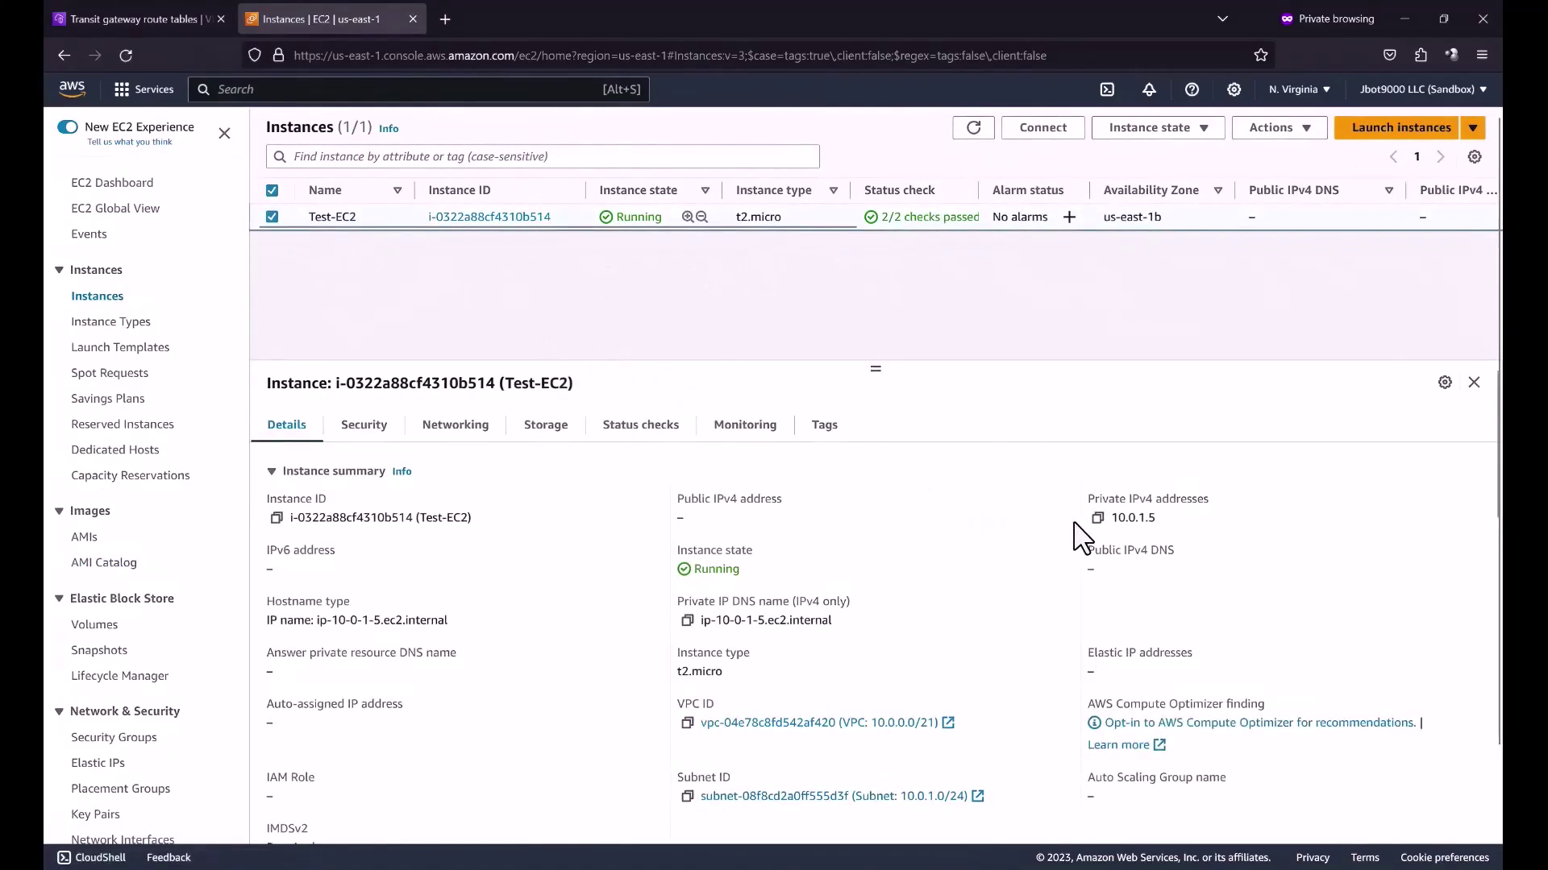
click(1097, 518)
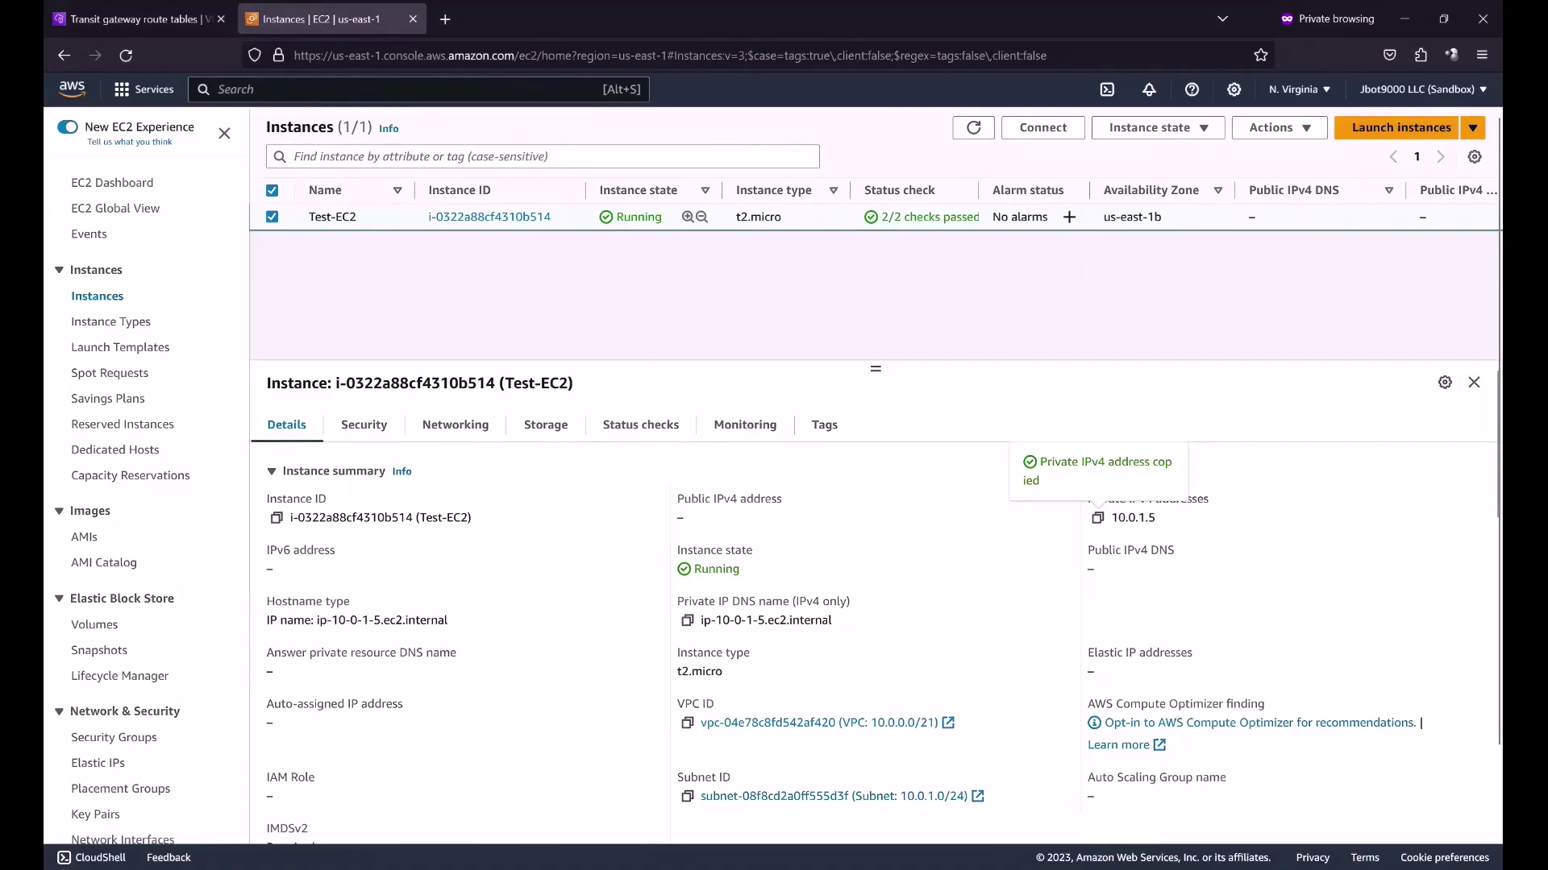
- Open Command Prompt, start a continuous ping to 10.0.1.5 with the -t option, and stop it
key(super)
text(cmd)
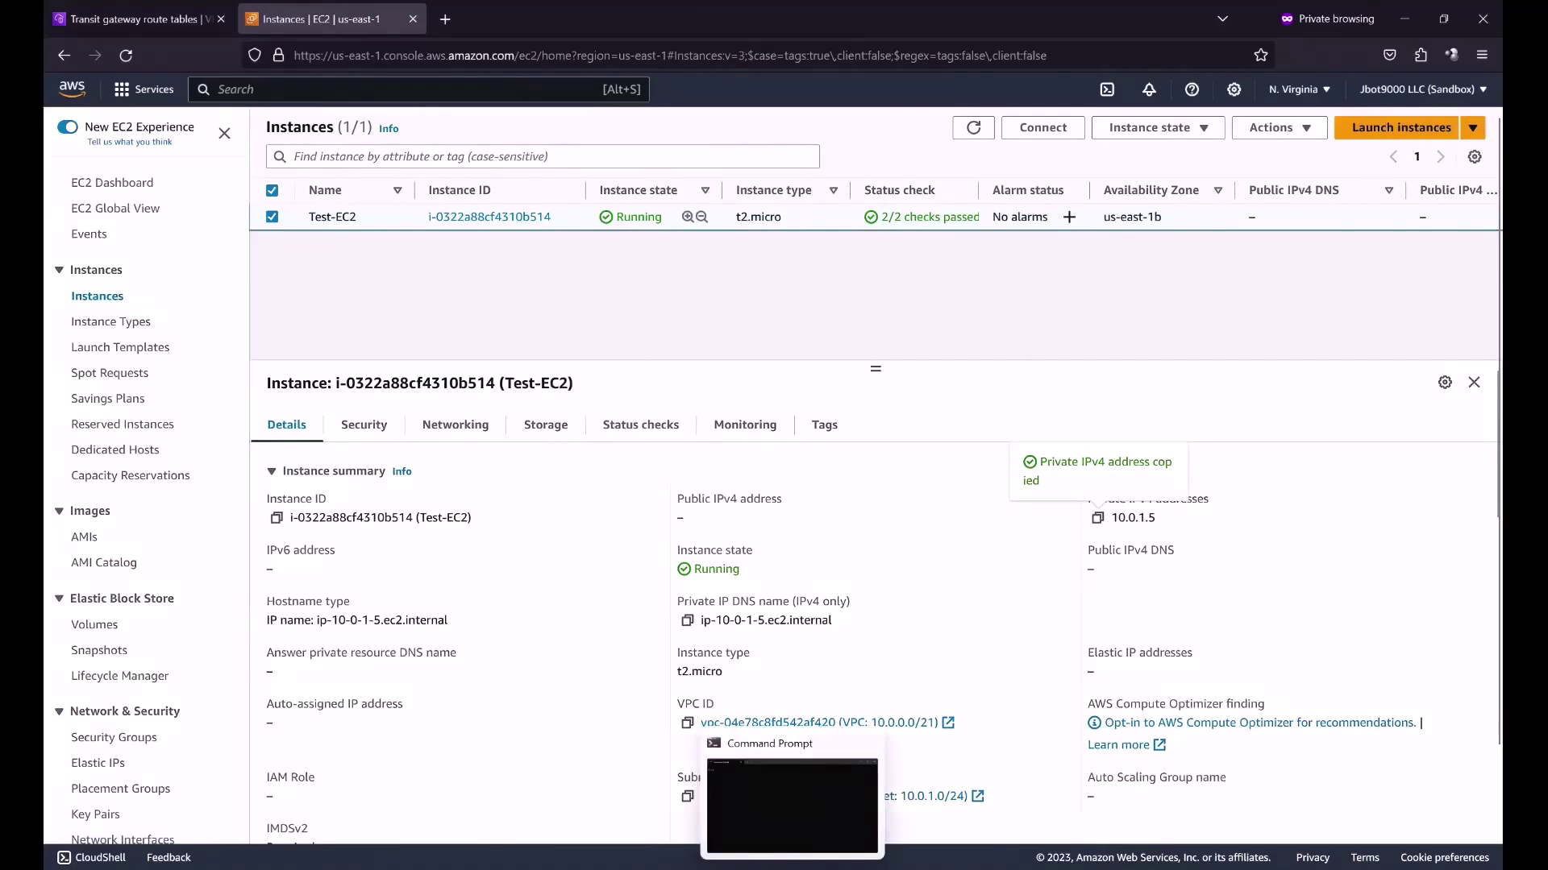
key(Return)
text(ping )
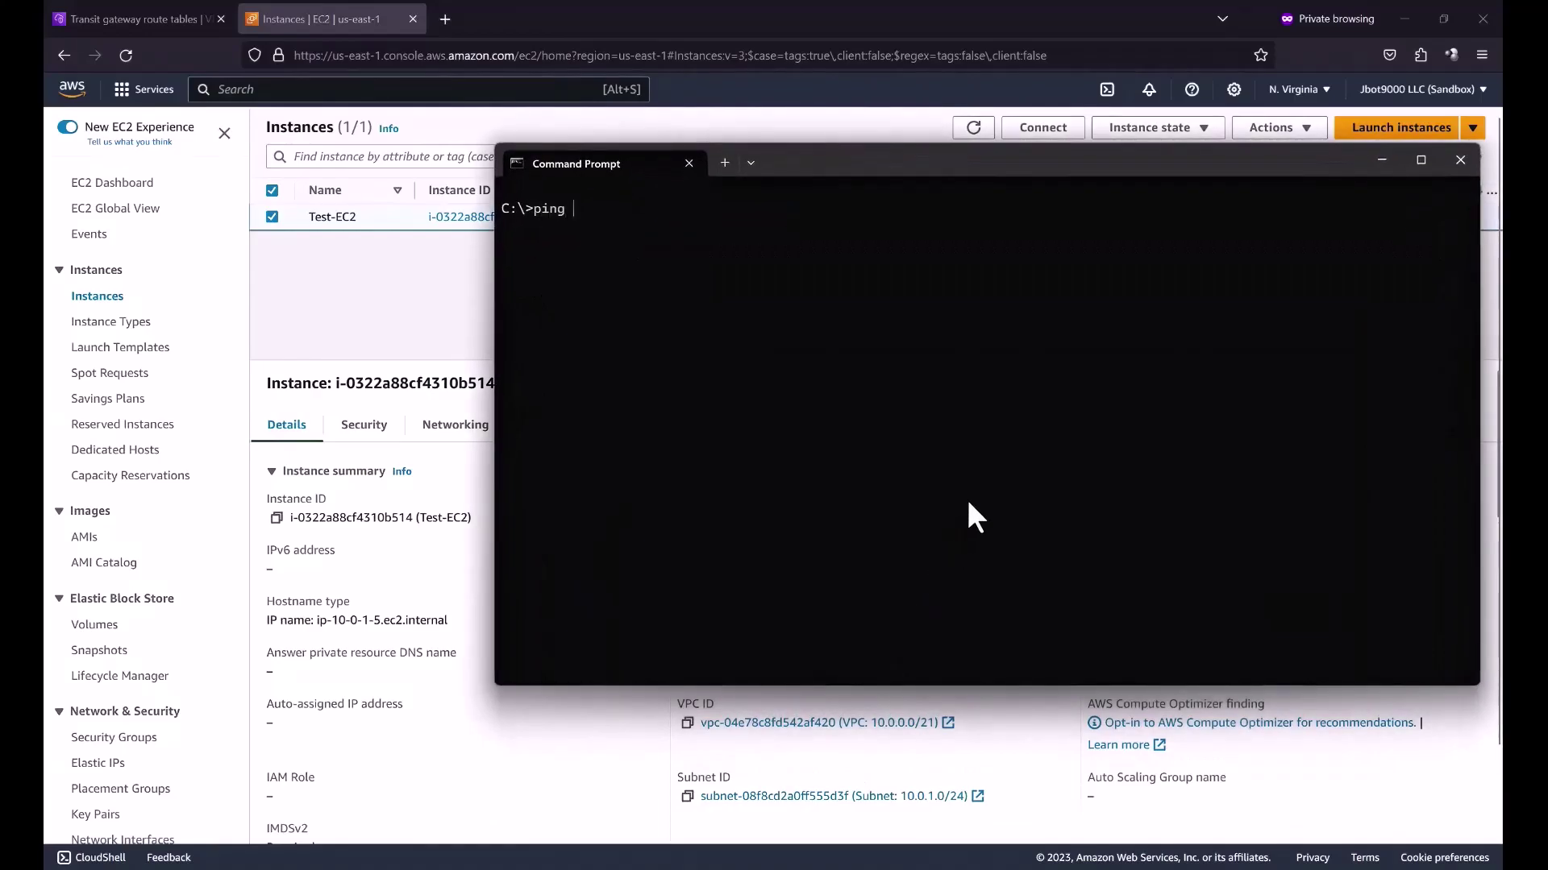
text(10.0.1.5 -t)
key(Return)
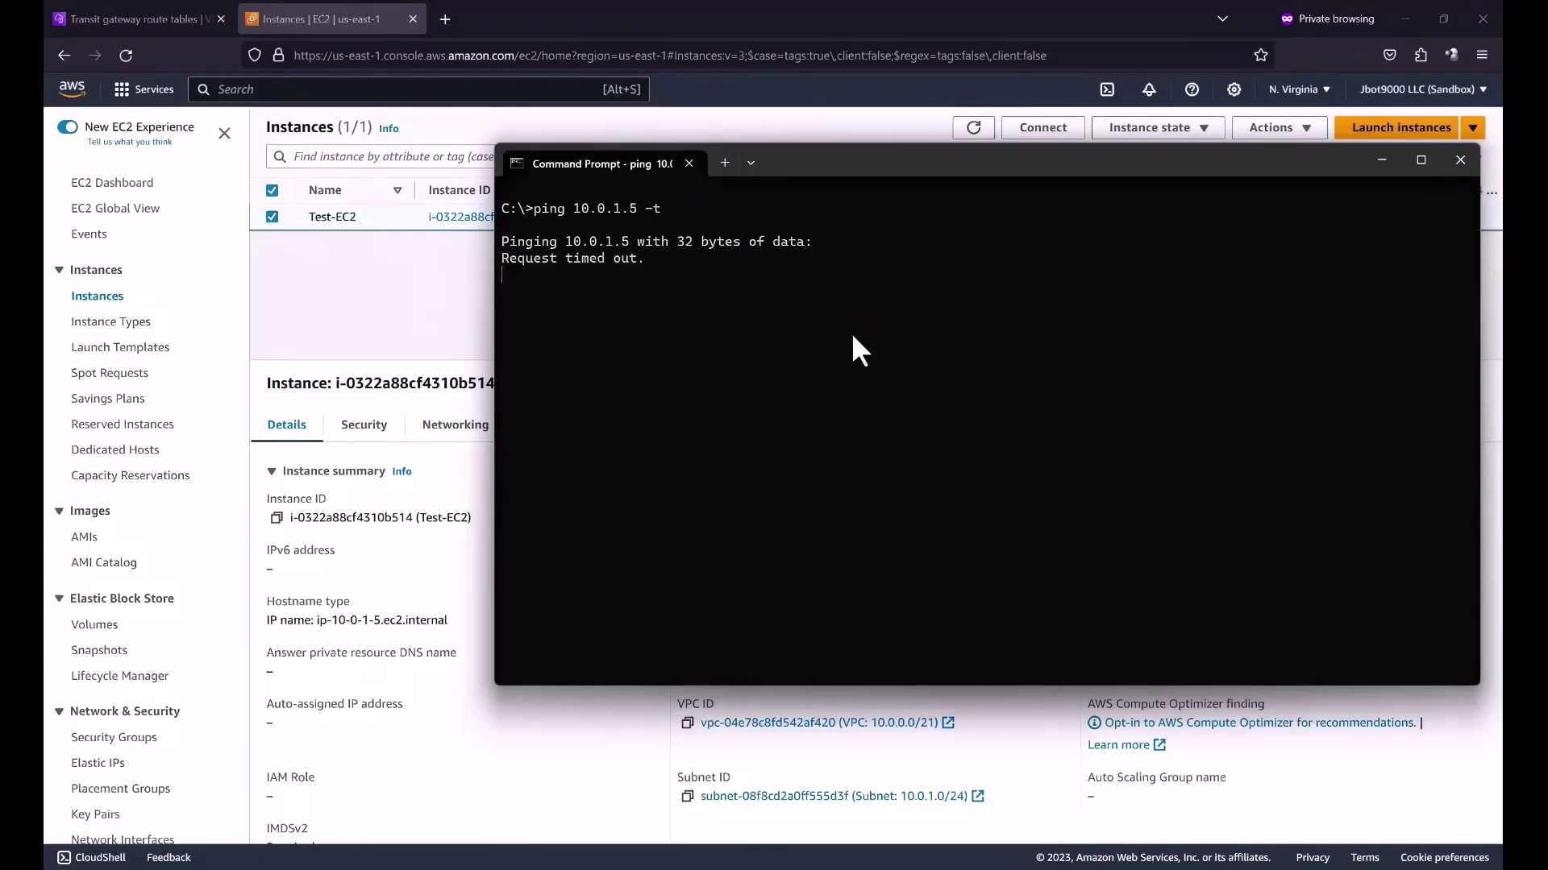
key(ctrl+c)
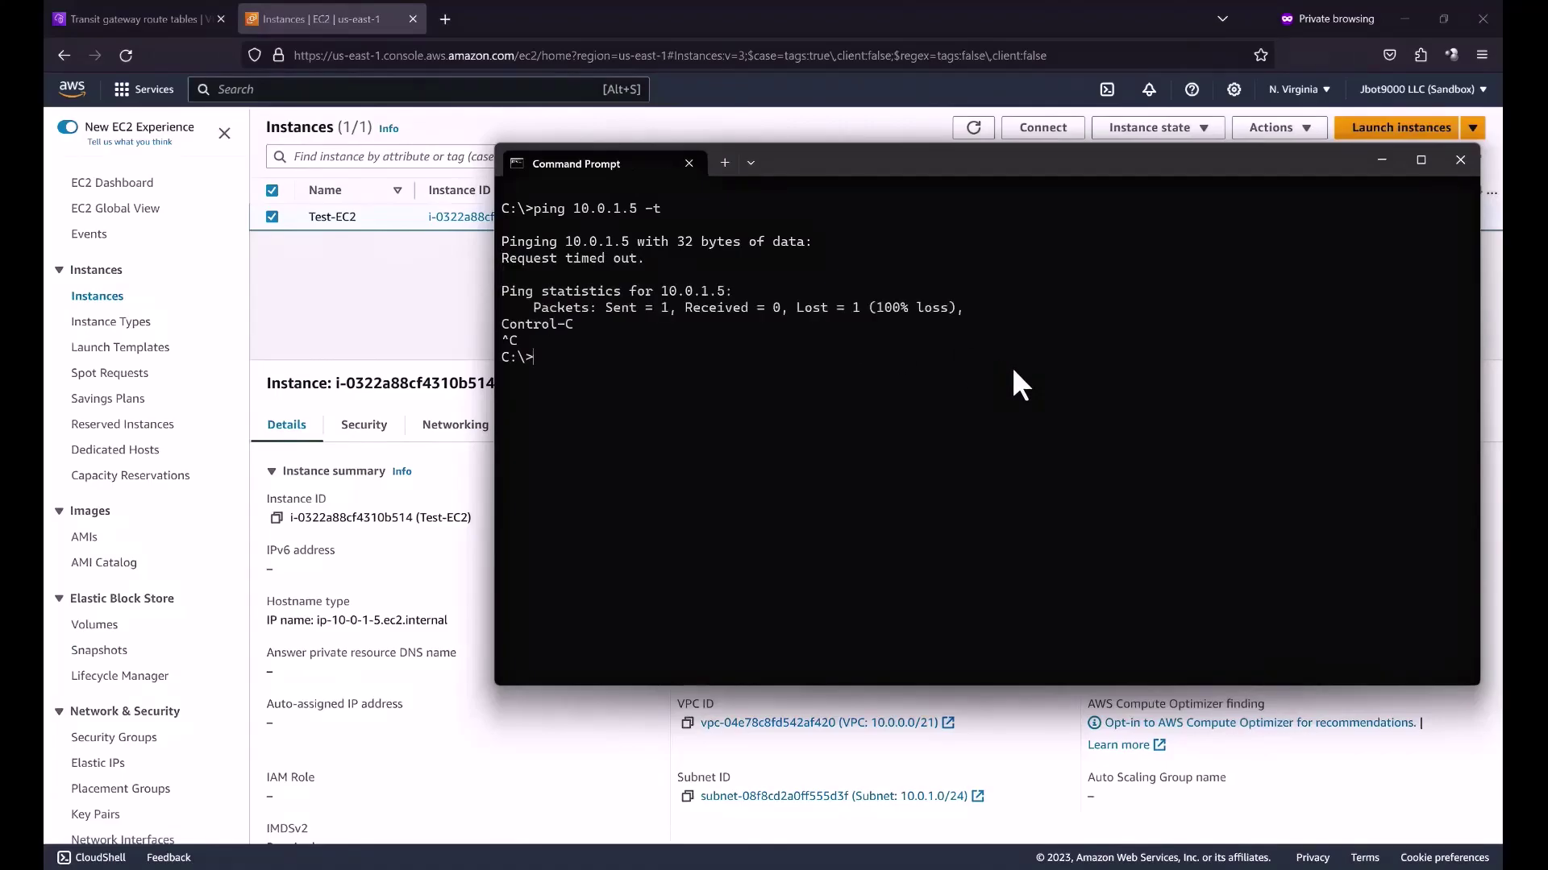
- Leave Command Prompt and open Test-EC2's default security group from the instance's security details in a separate browser tab
click(1378, 162)
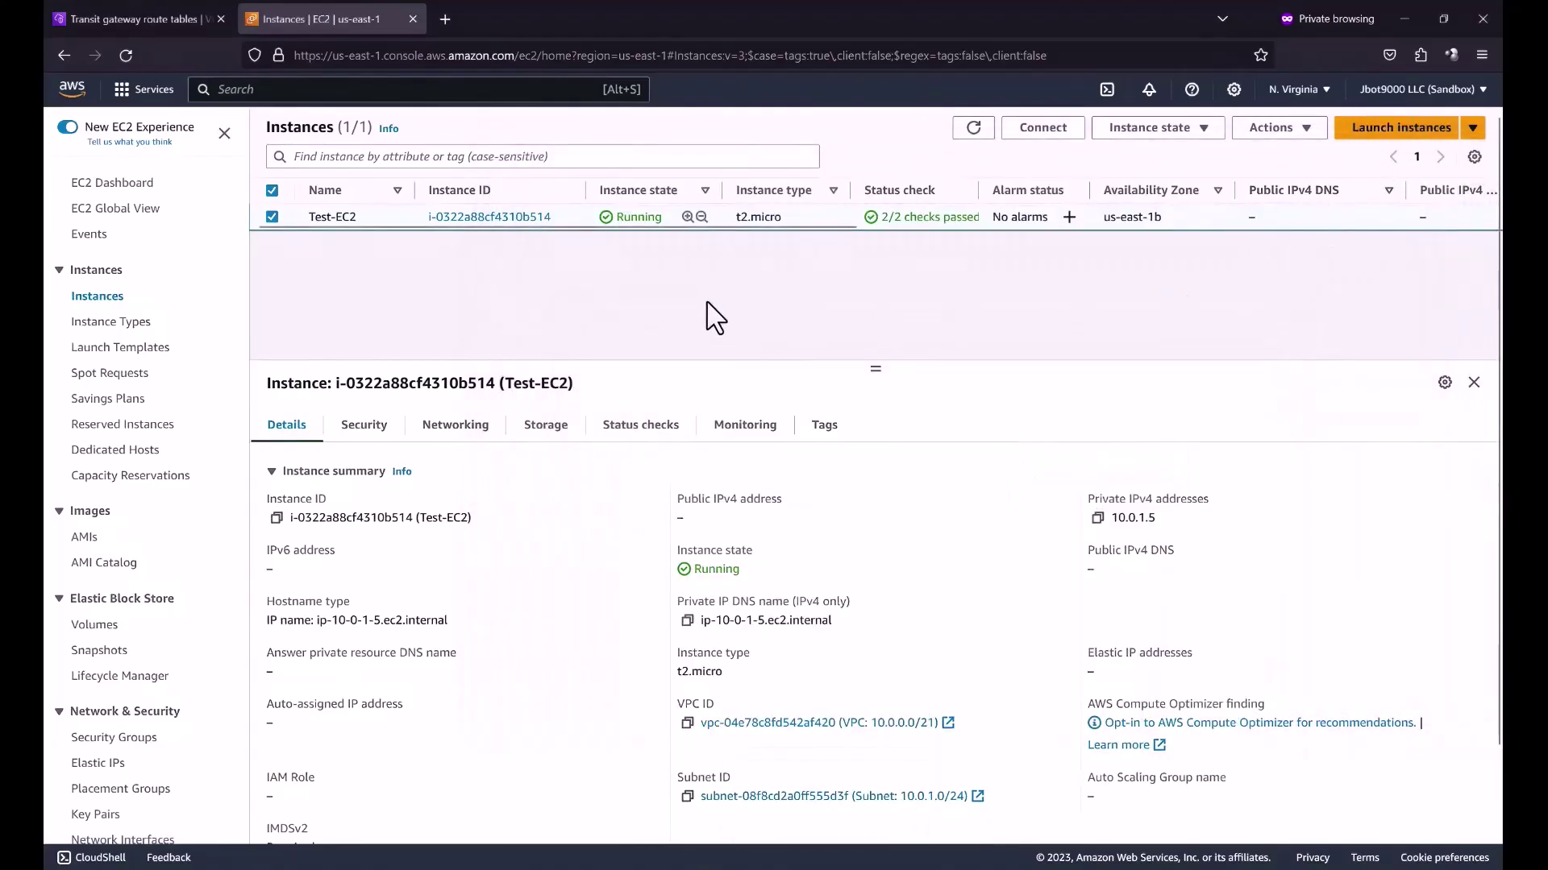
click(367, 434)
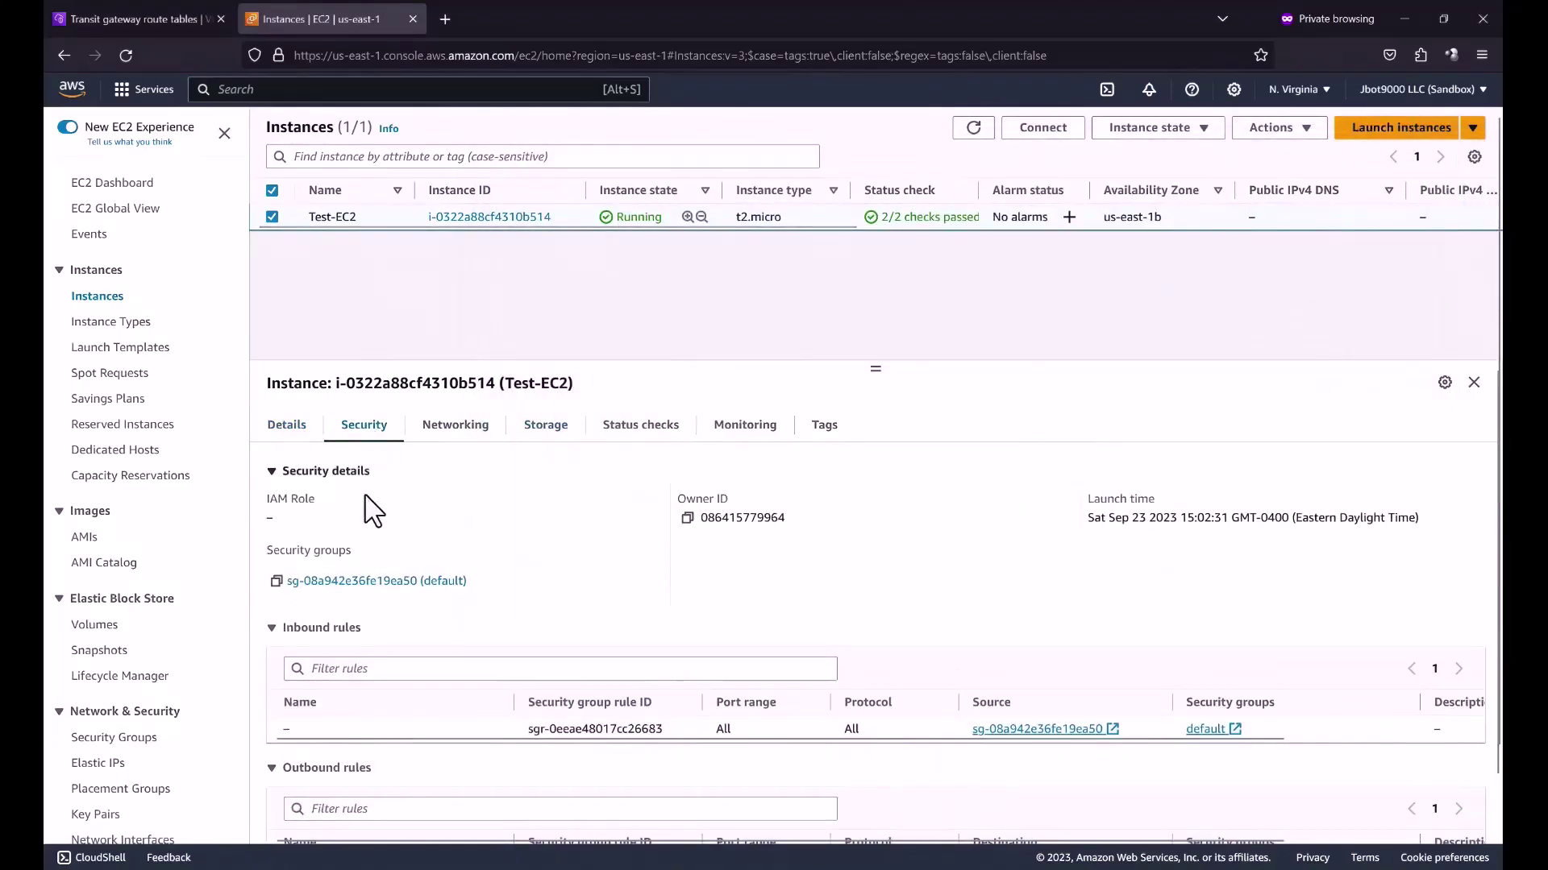
middle_click(346, 581)
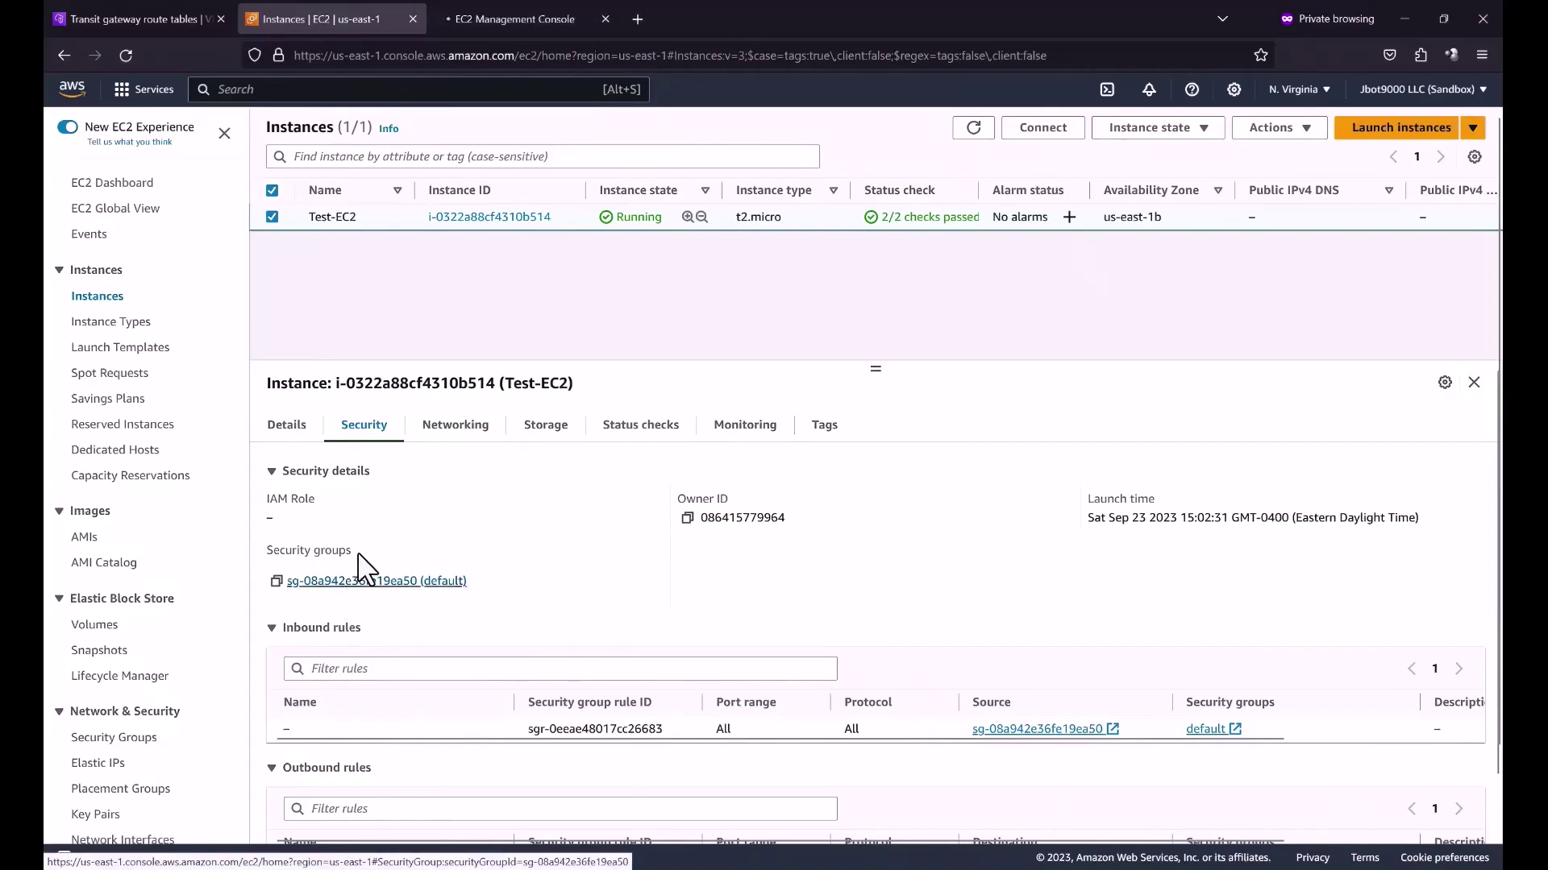
click(501, 26)
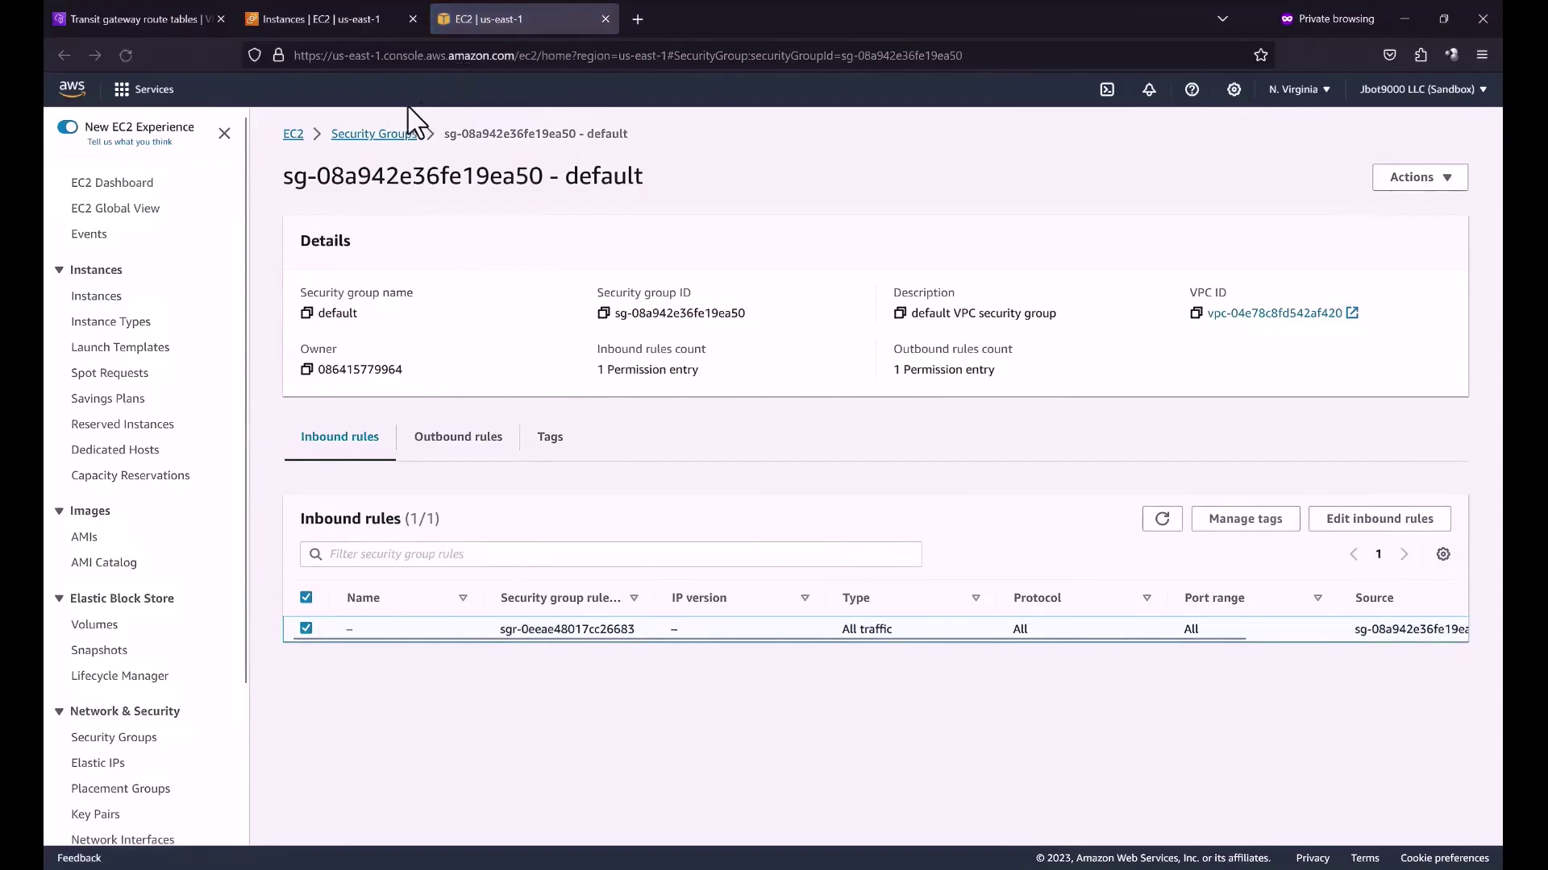
- Go to the security groups list and name the default security group "SG: Default"
click(374, 142)
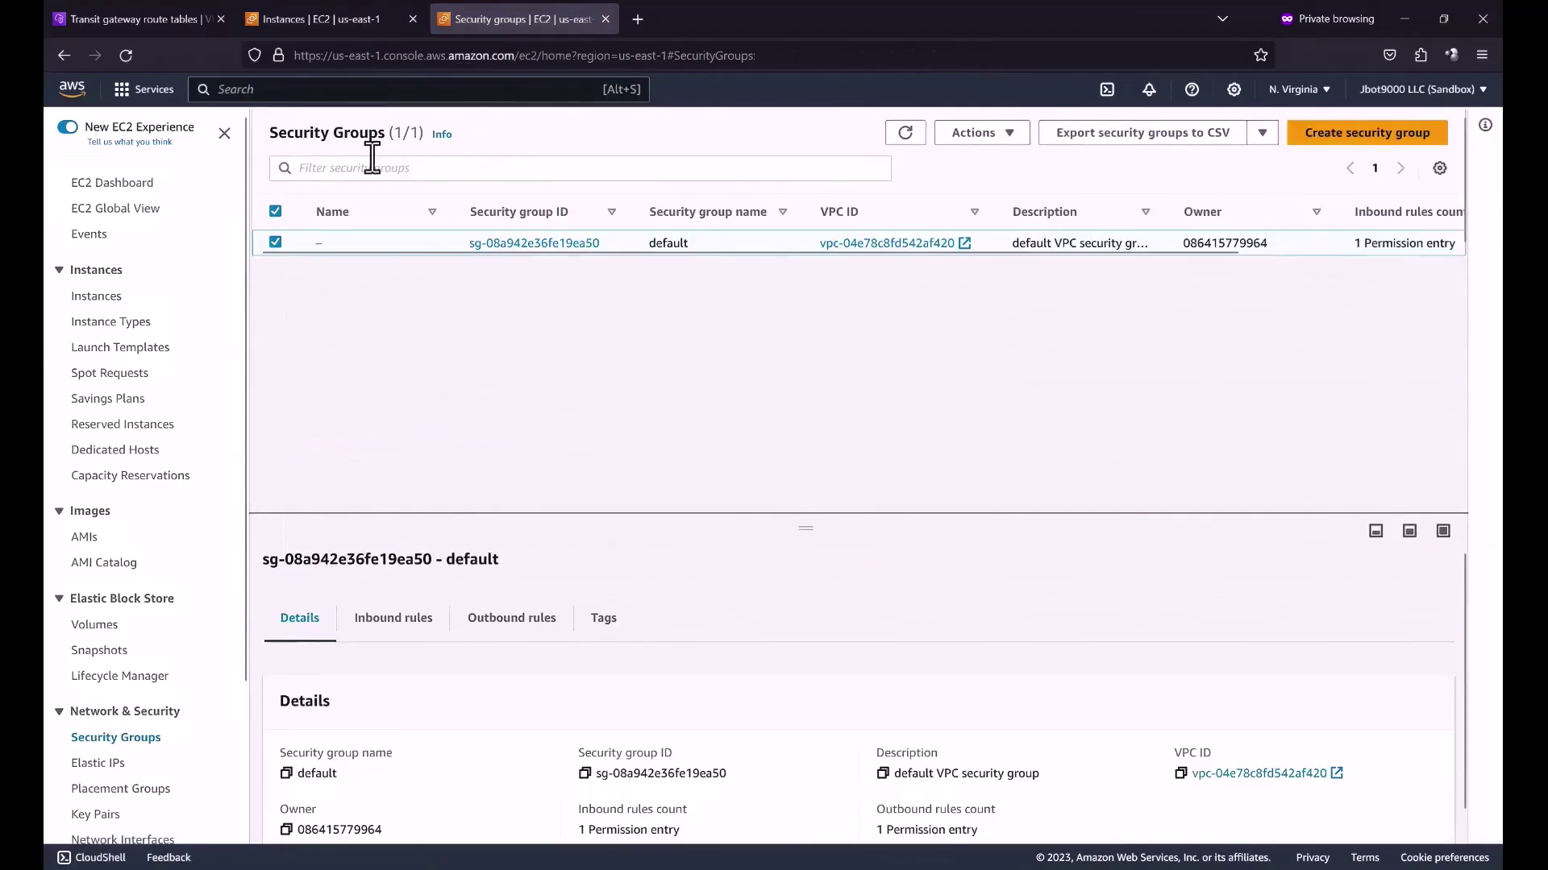
click(334, 243)
text(SG: Default)
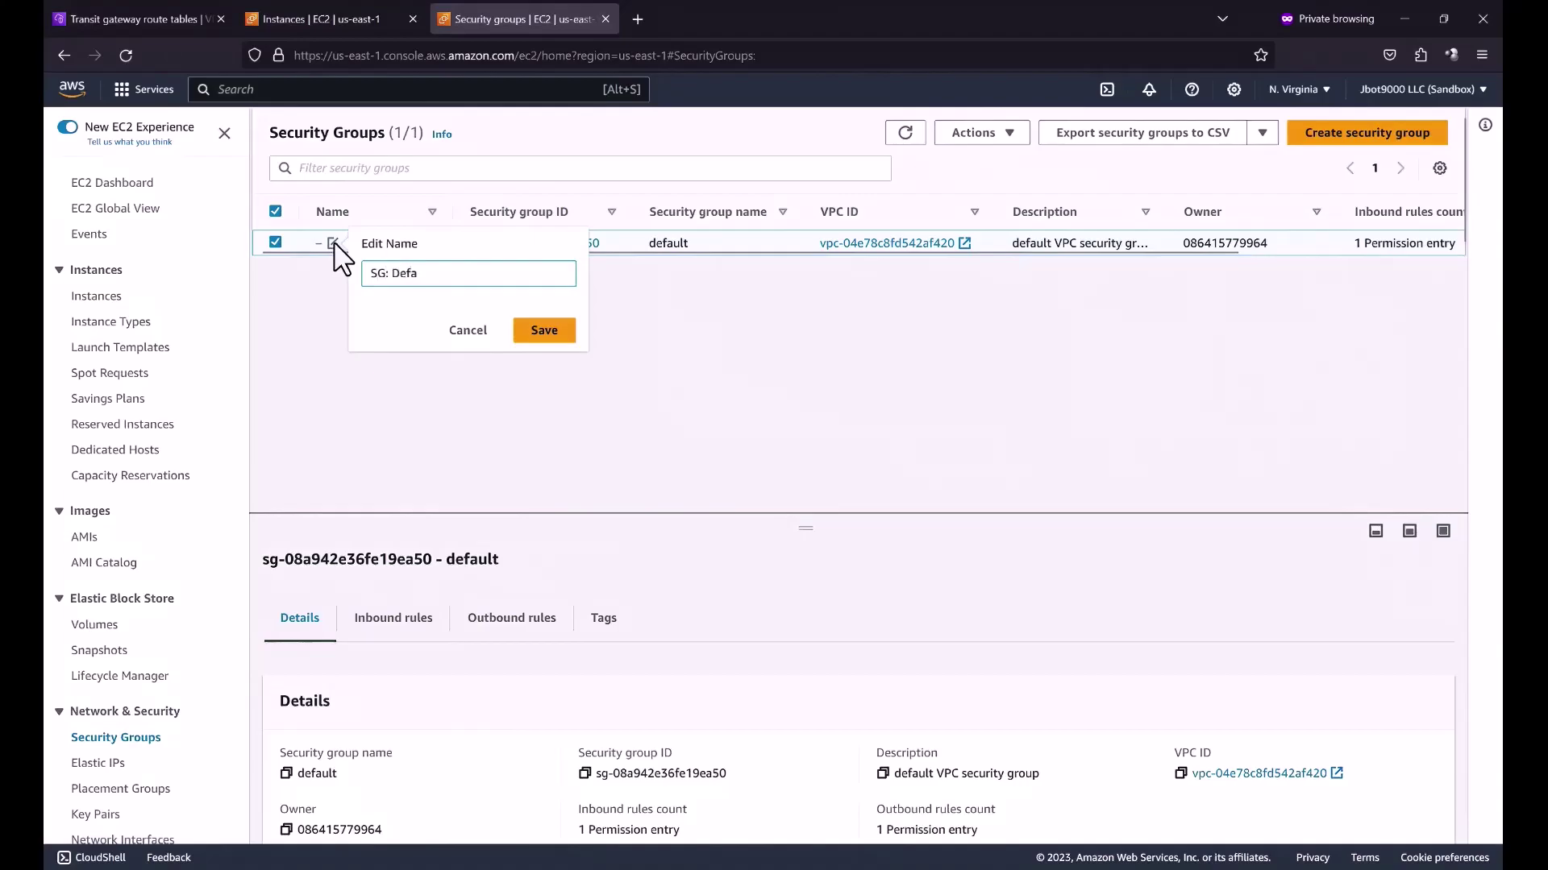
click(541, 332)
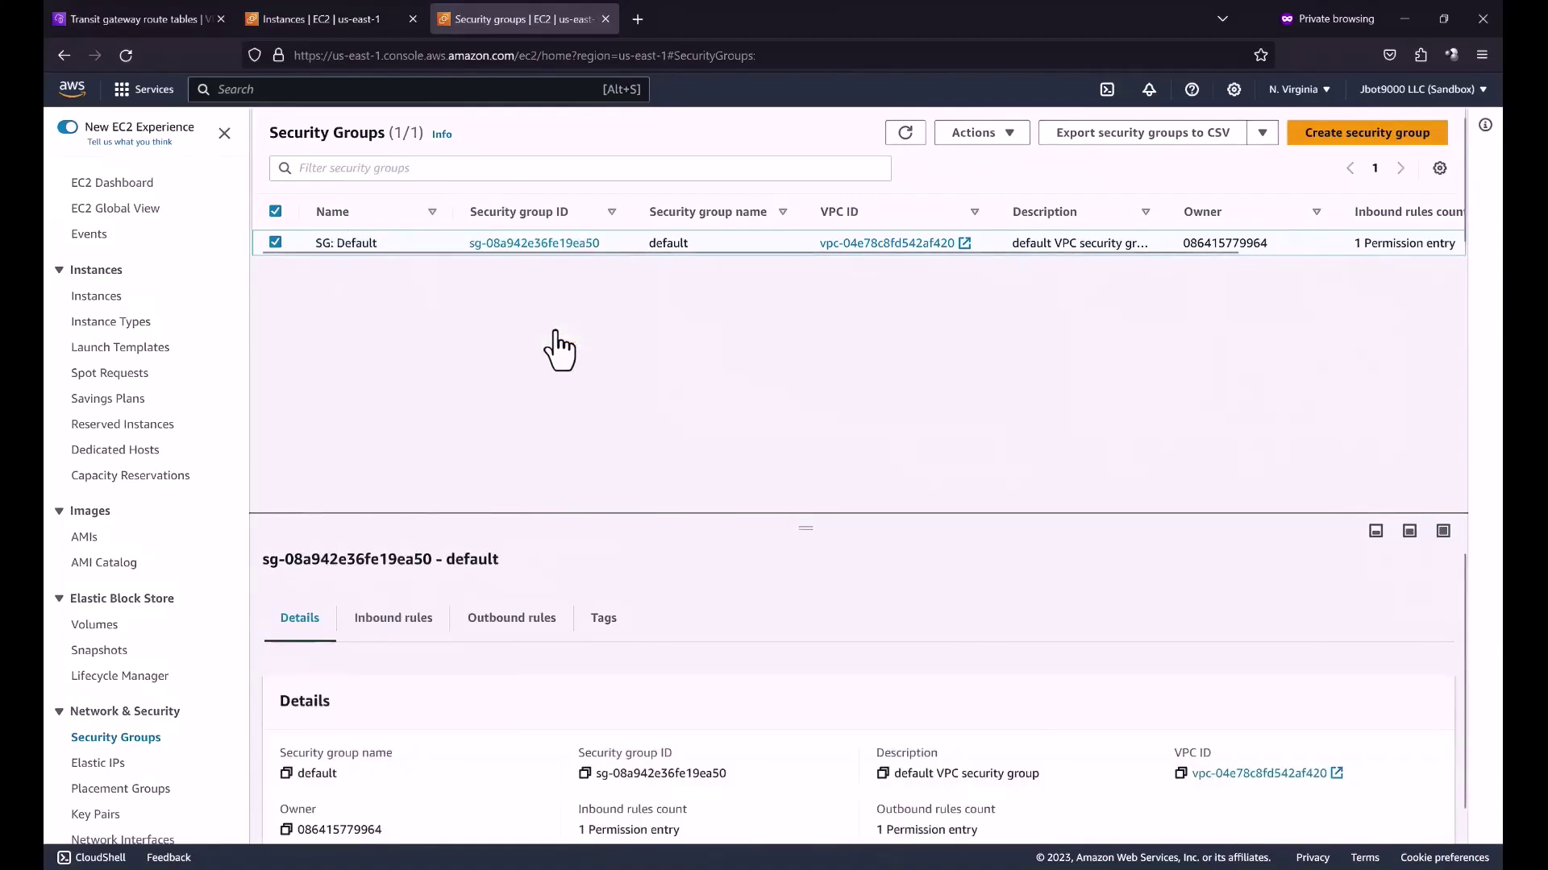
- Start a new security group with name and description "SG: Test-EC2" in the VPC 10.0.0.0/21
click(1313, 145)
click(244, 345)
text(SG: Test-EC2)
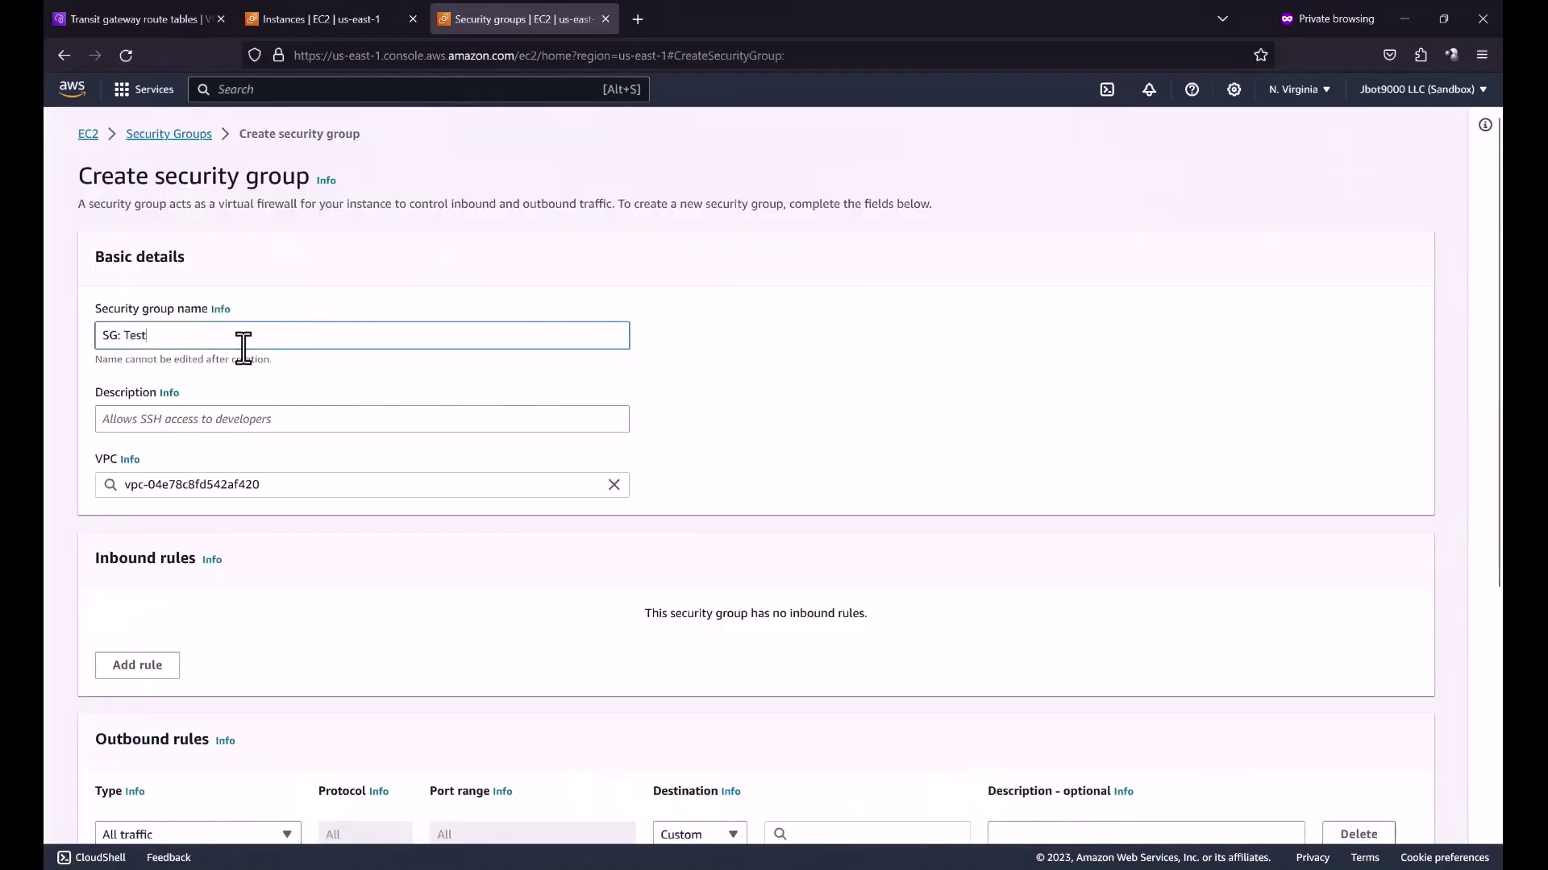
drag(180, 343, 48, 345)
click(170, 394)
click(182, 414)
key(ctrl+v)
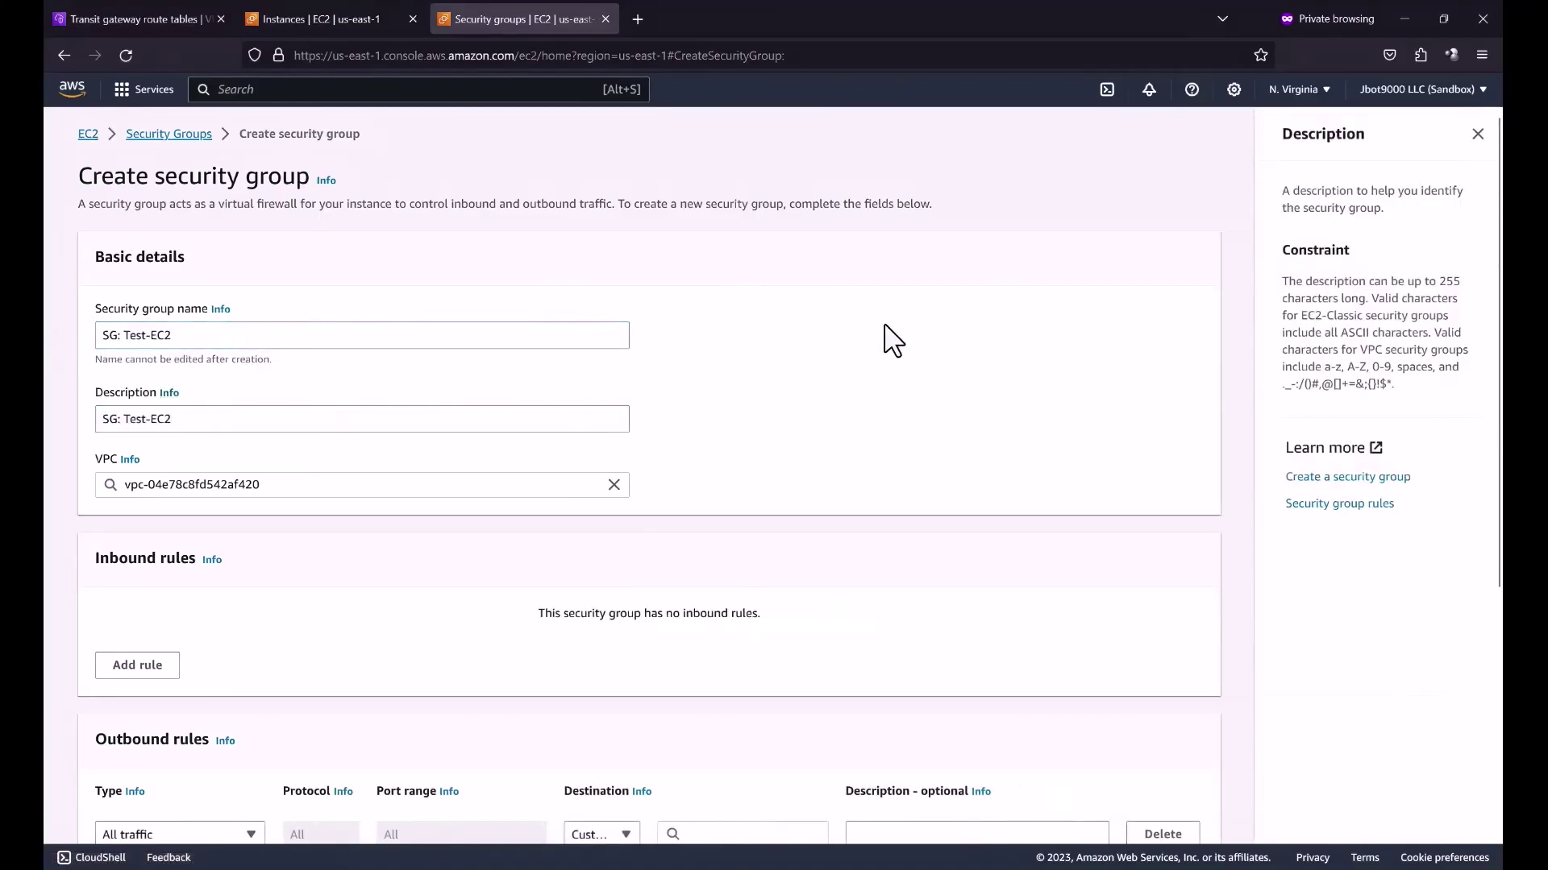
click(1477, 133)
click(614, 484)
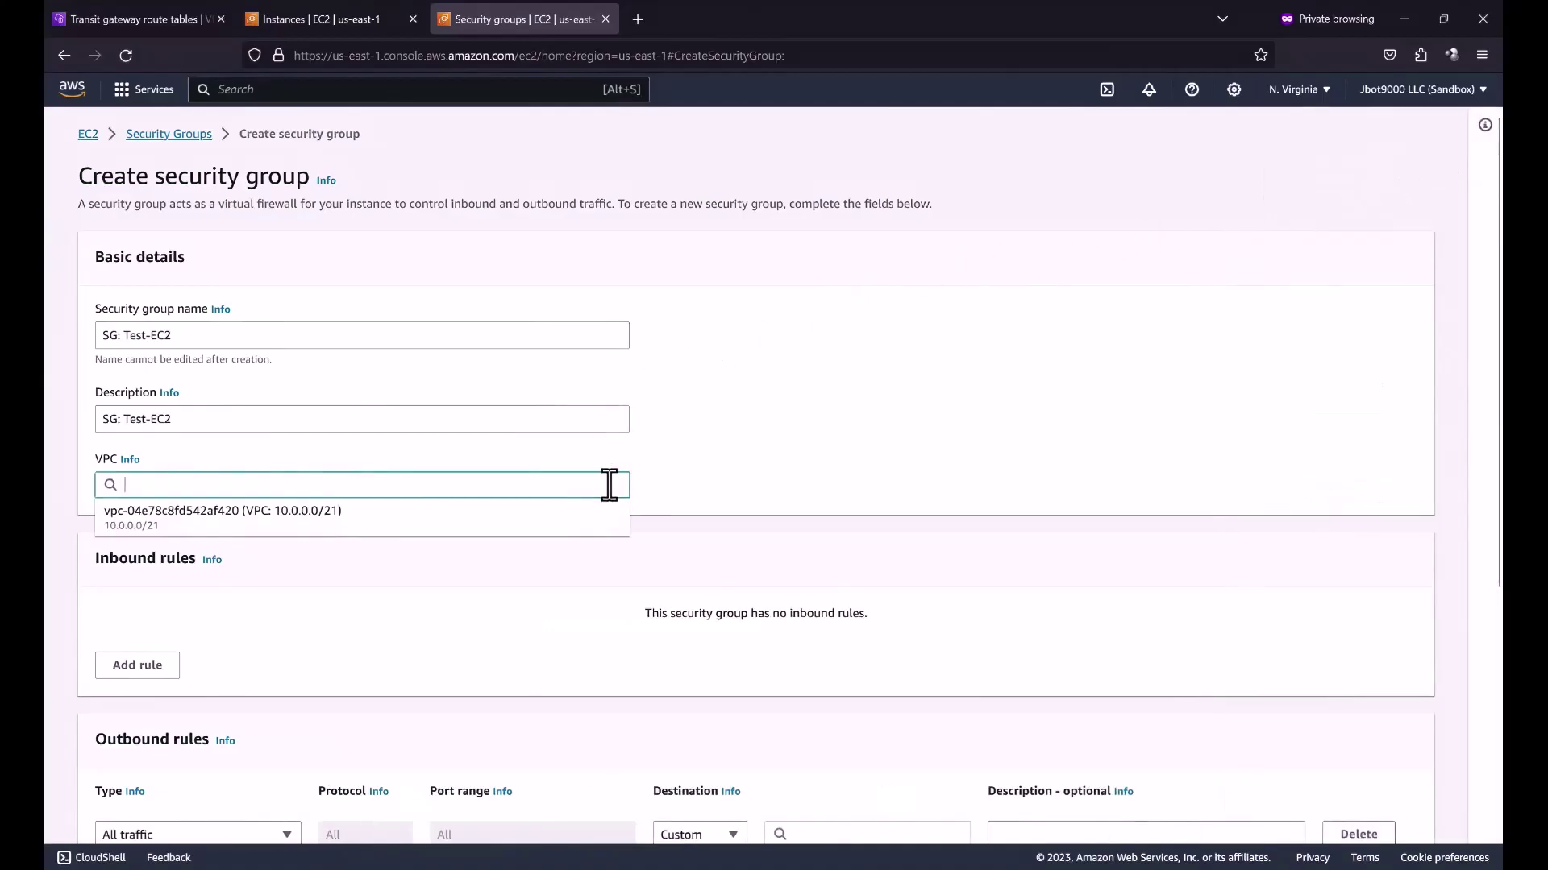
click(487, 522)
- Add an inbound rule of type Custom ICMP - IPv4 with the Echo Request protocol
scroll(756, 474, down, 3)
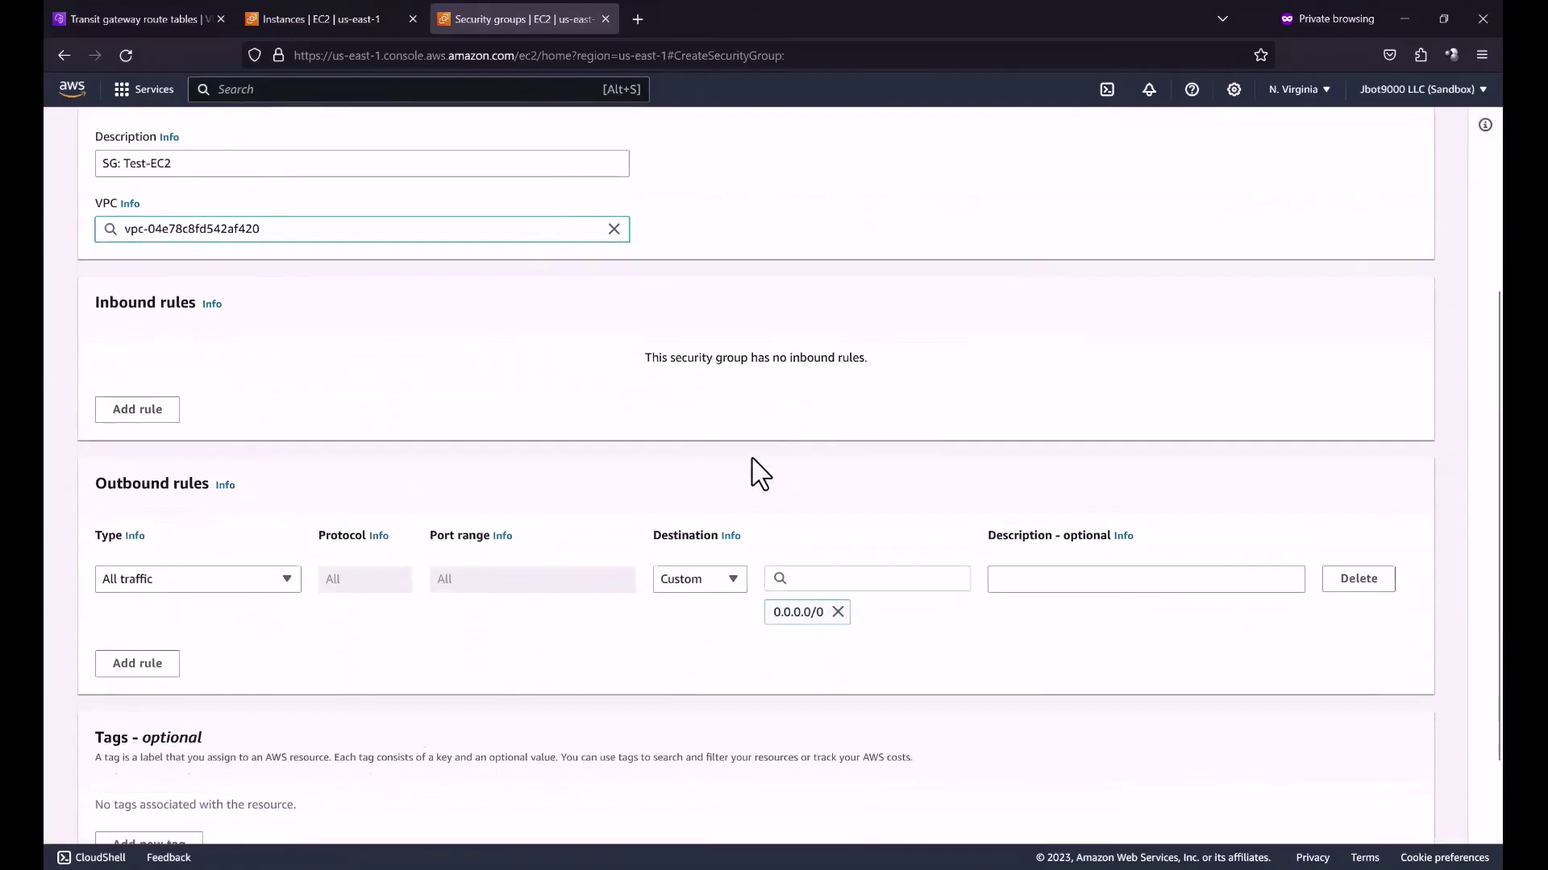
click(145, 403)
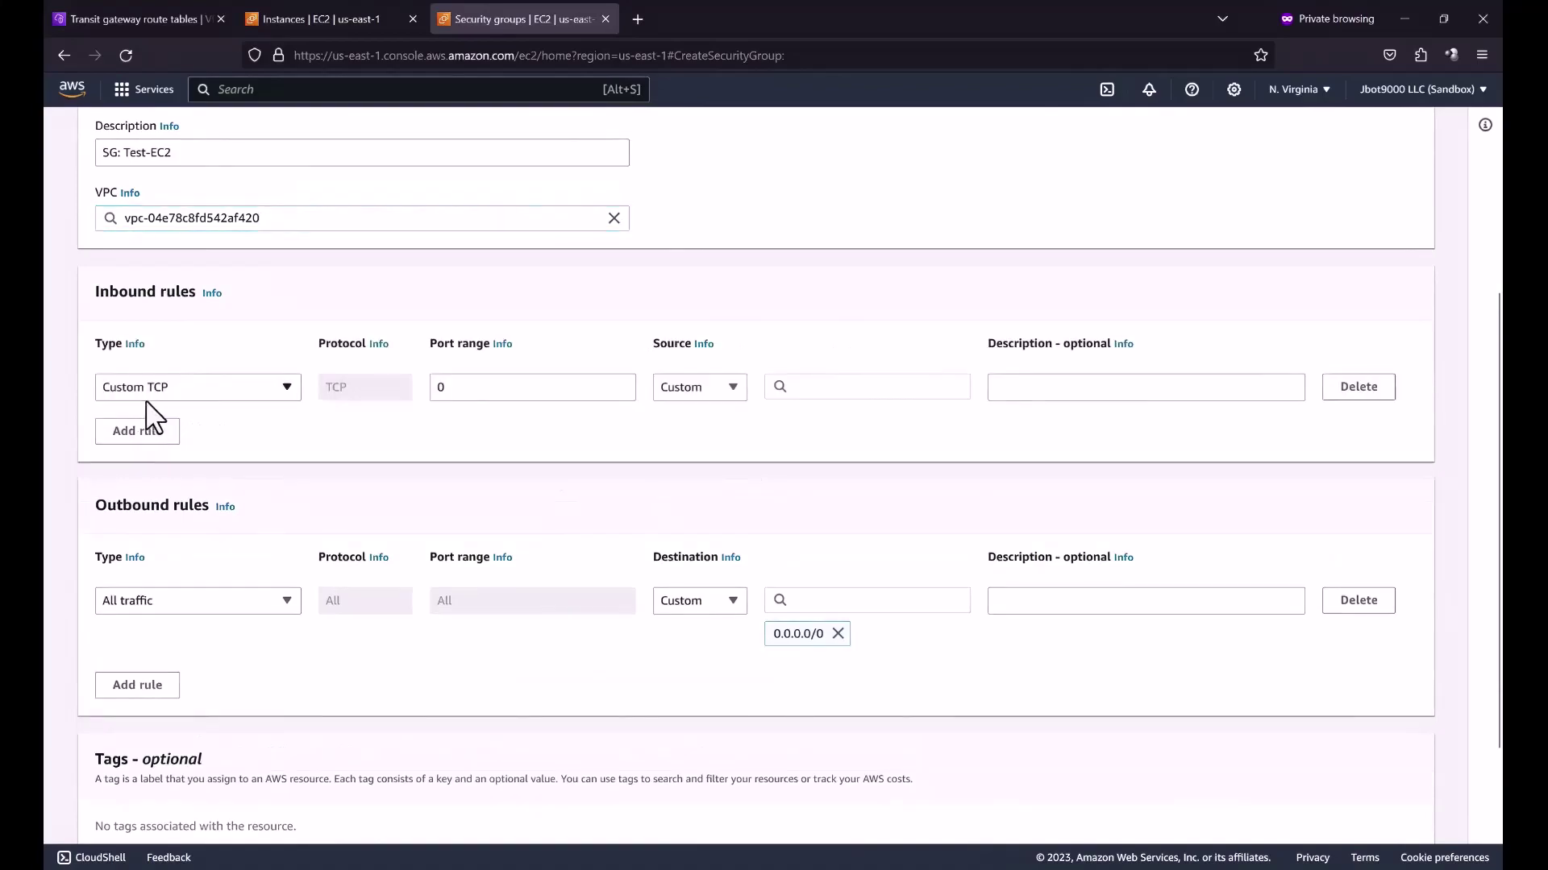
click(274, 390)
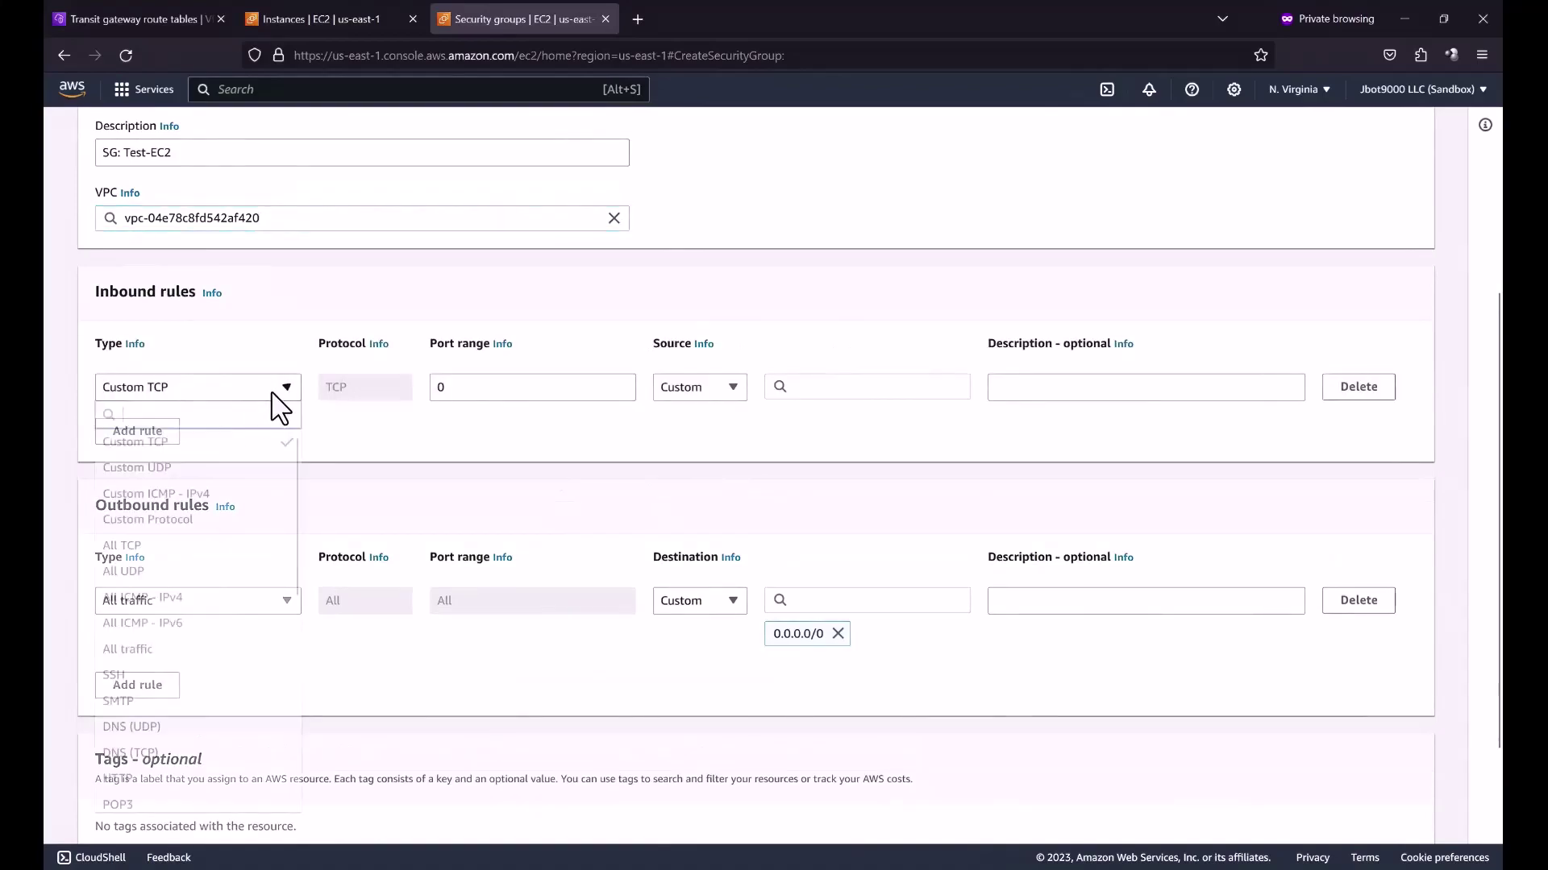
click(250, 494)
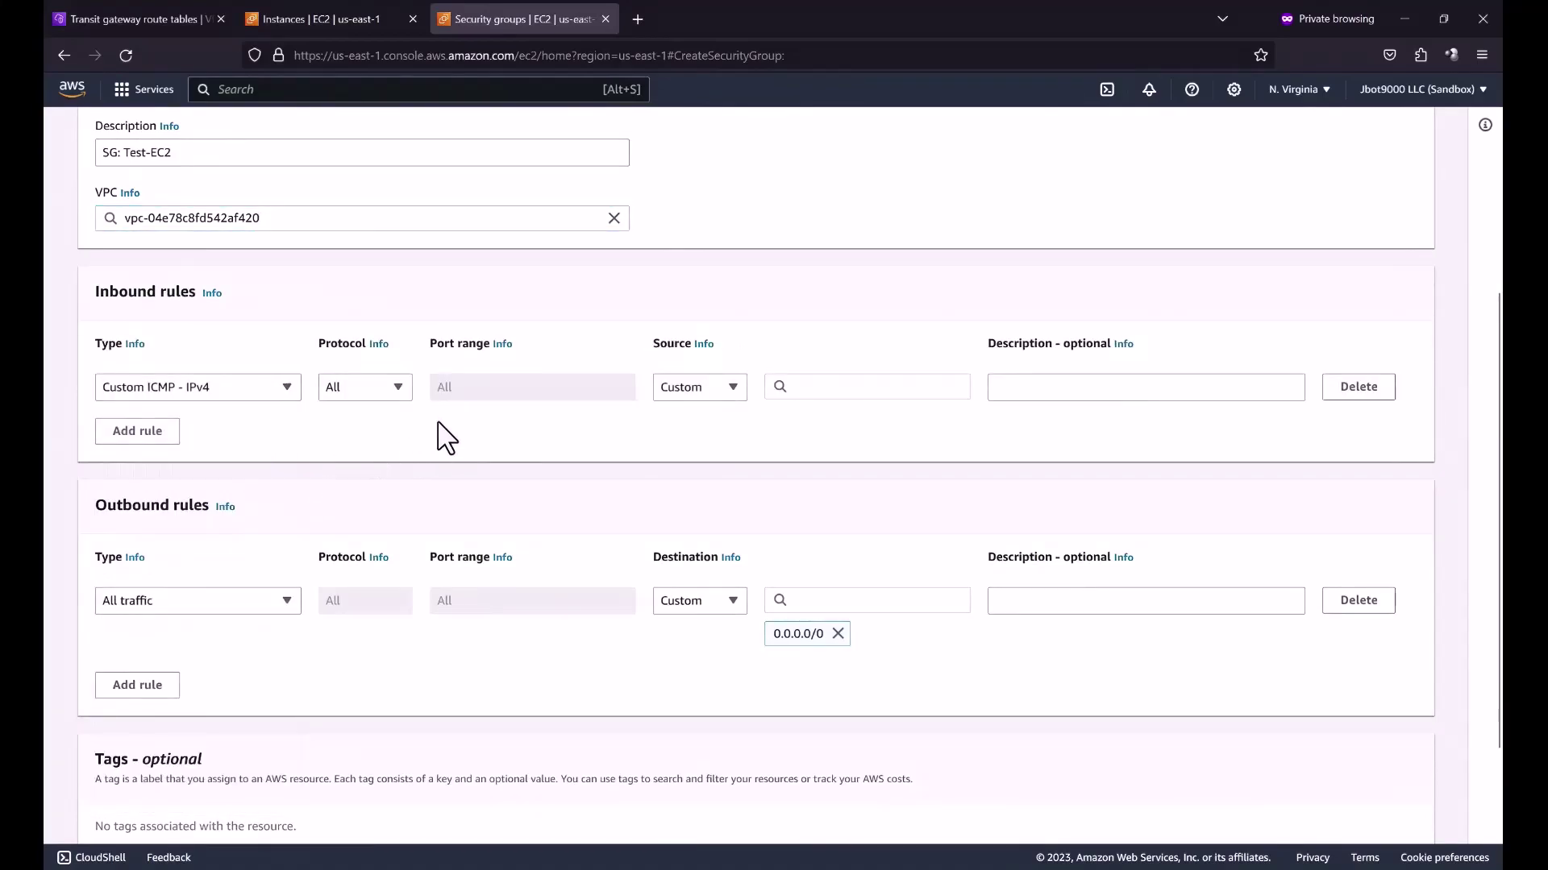
click(401, 393)
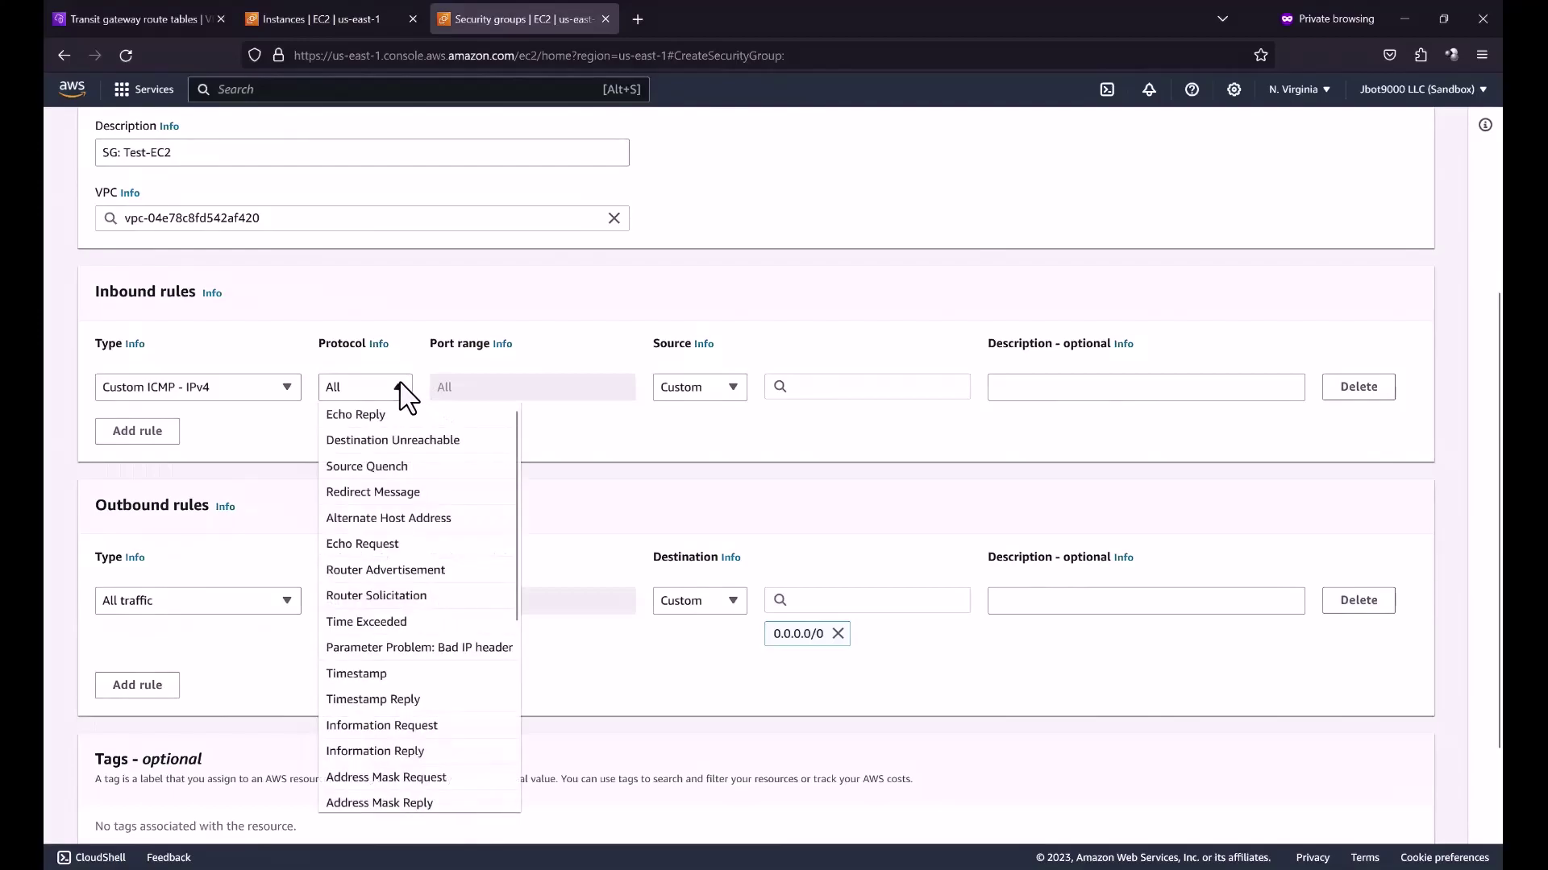
click(408, 544)
- Add a second inbound rule of type SSH
click(139, 432)
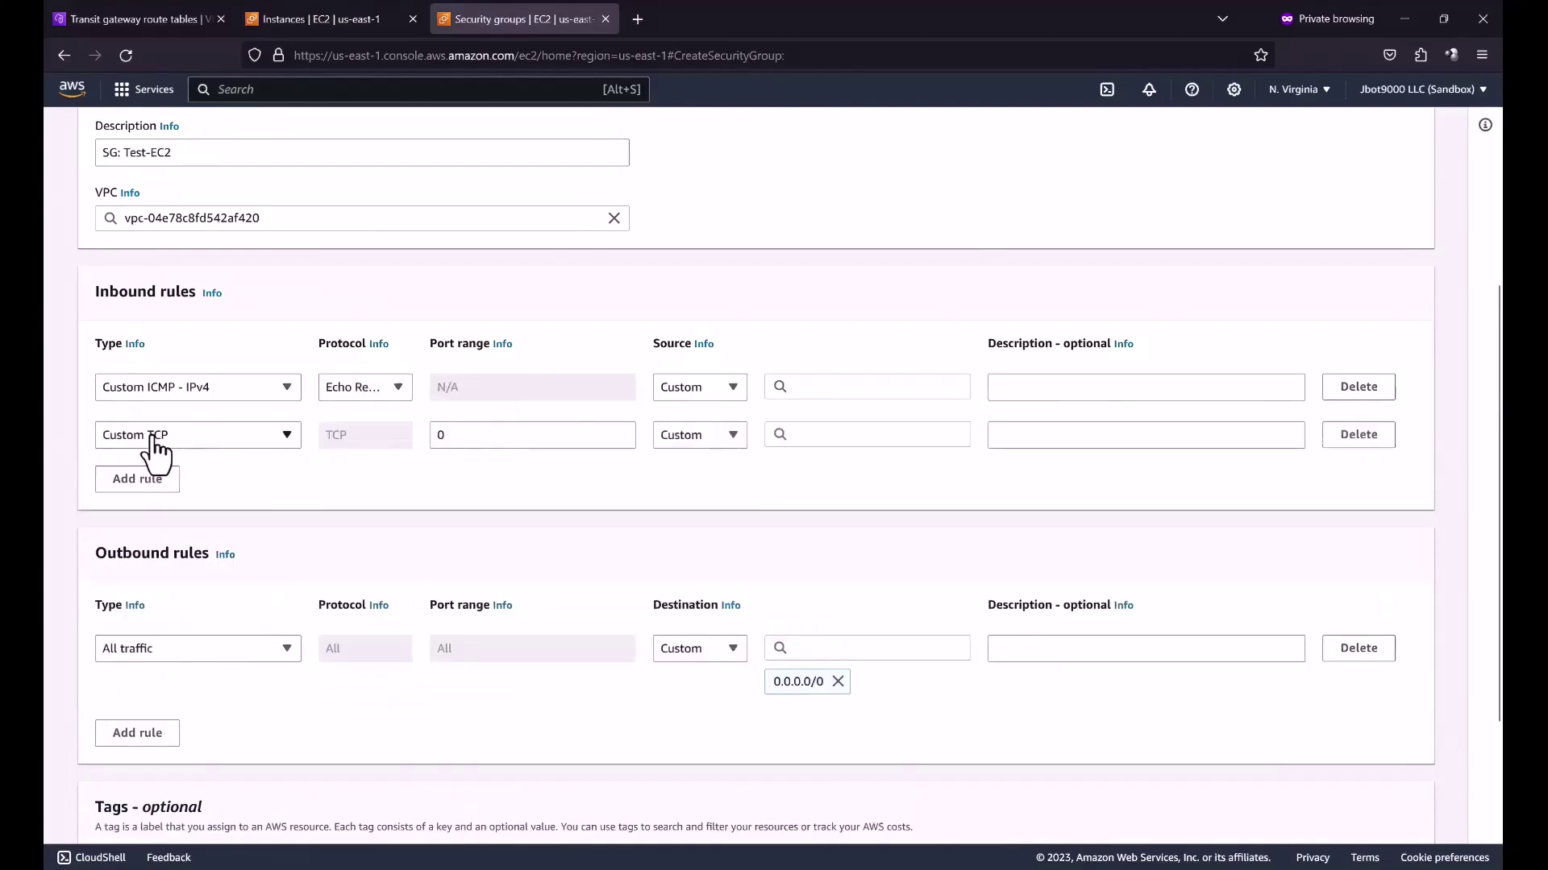
click(263, 439)
click(166, 723)
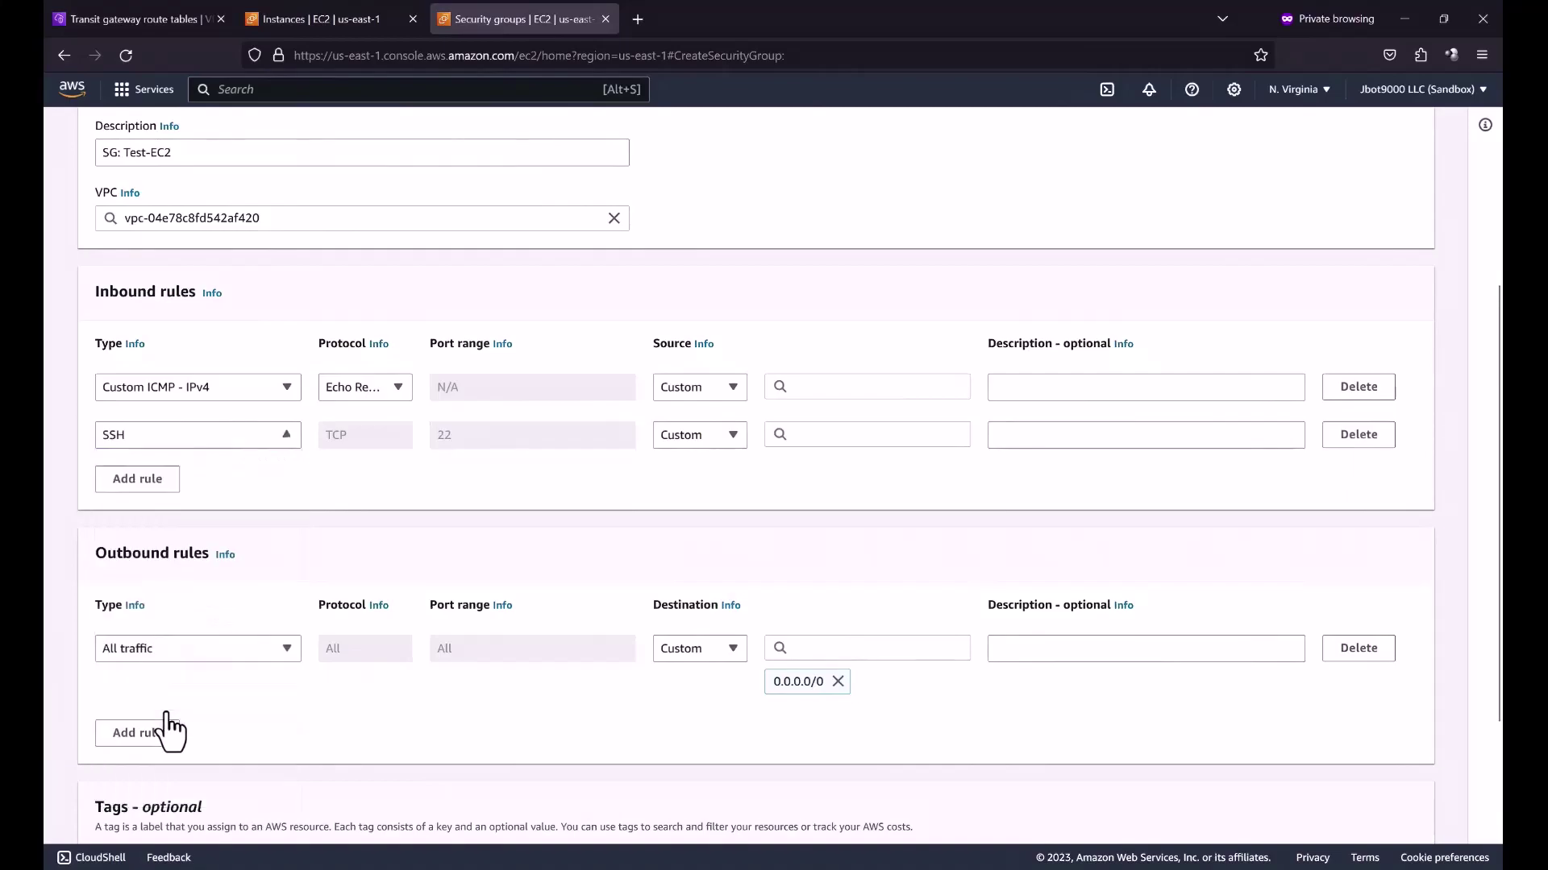
- Set the source of both the ICMP and SSH inbound rules to 172.16.31.0/24
click(860, 389)
text(172.16.31.0)
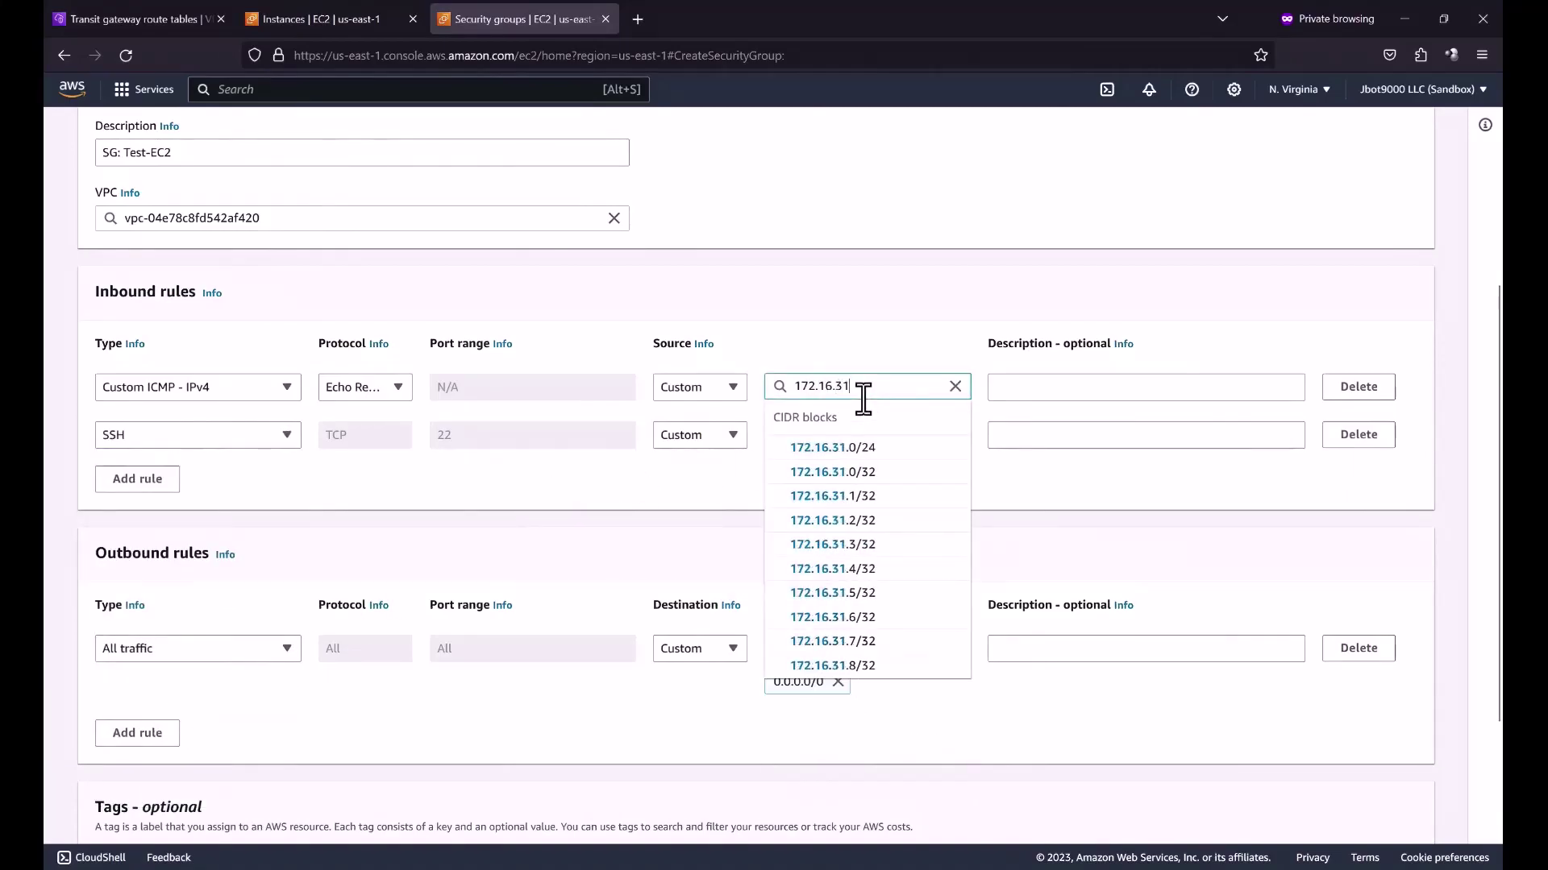
click(887, 449)
click(874, 474)
text(172.16.31.0)
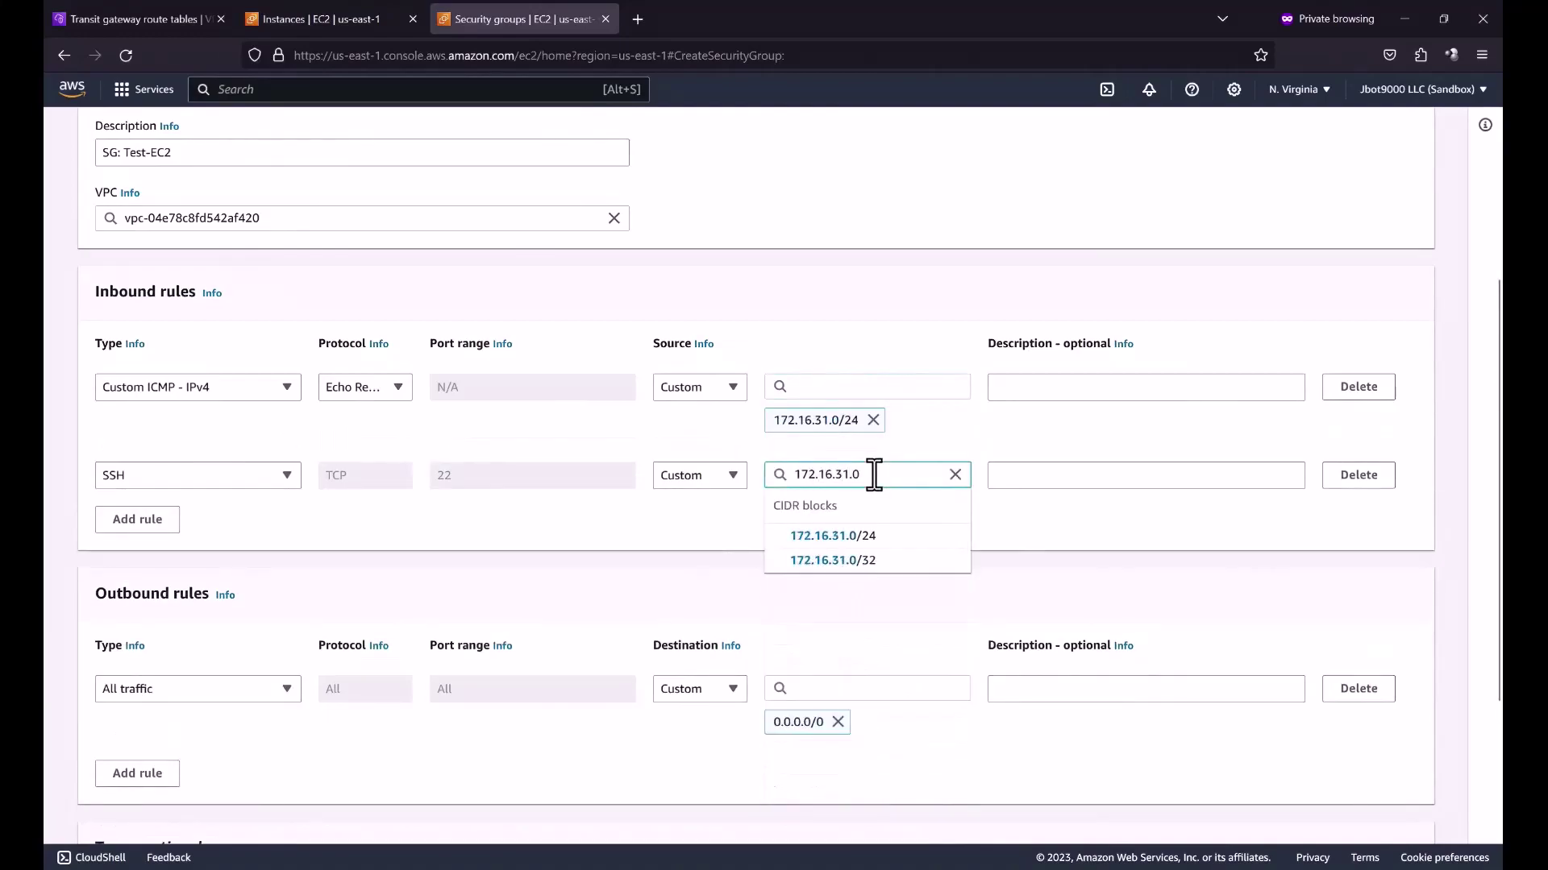
click(929, 533)
- Describe both inbound rules as "Site A" and create the security group
click(1058, 392)
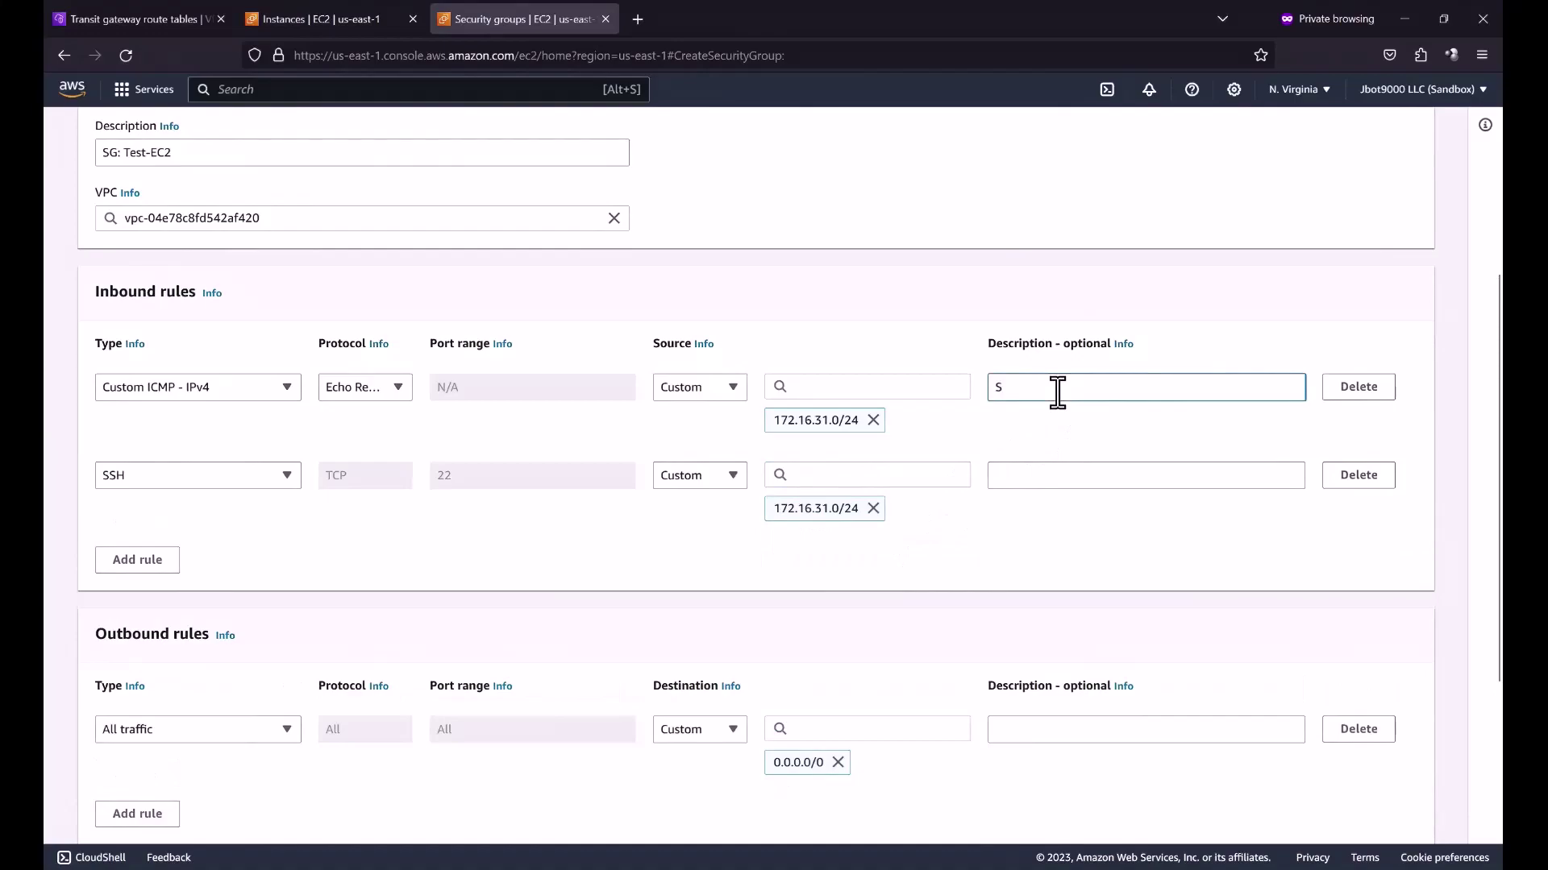
text(Site A)
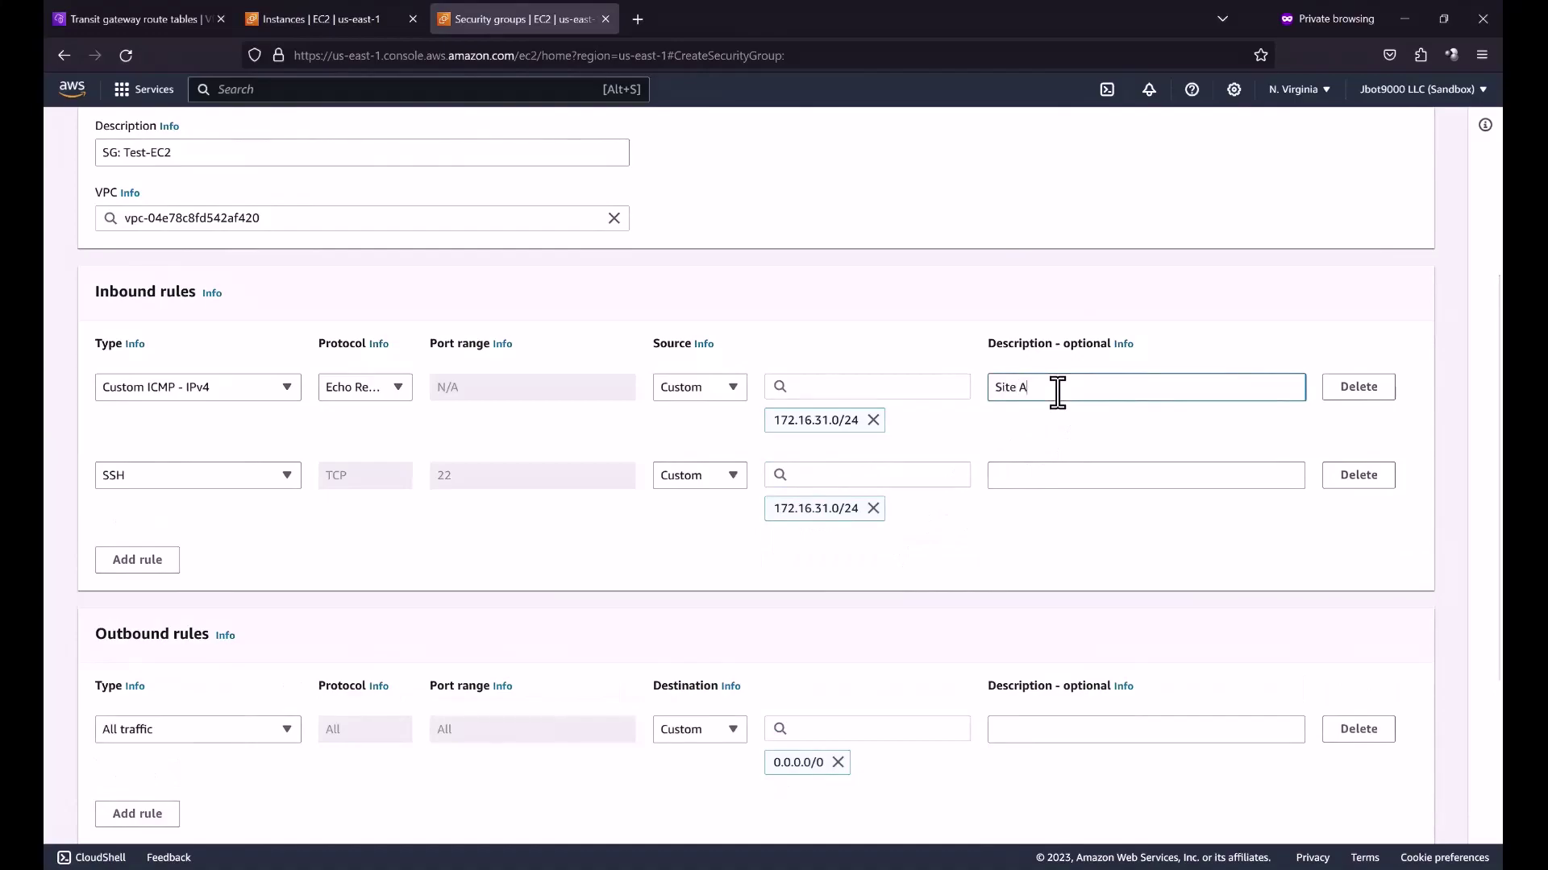
click(1066, 473)
text(Site A)
click(975, 584)
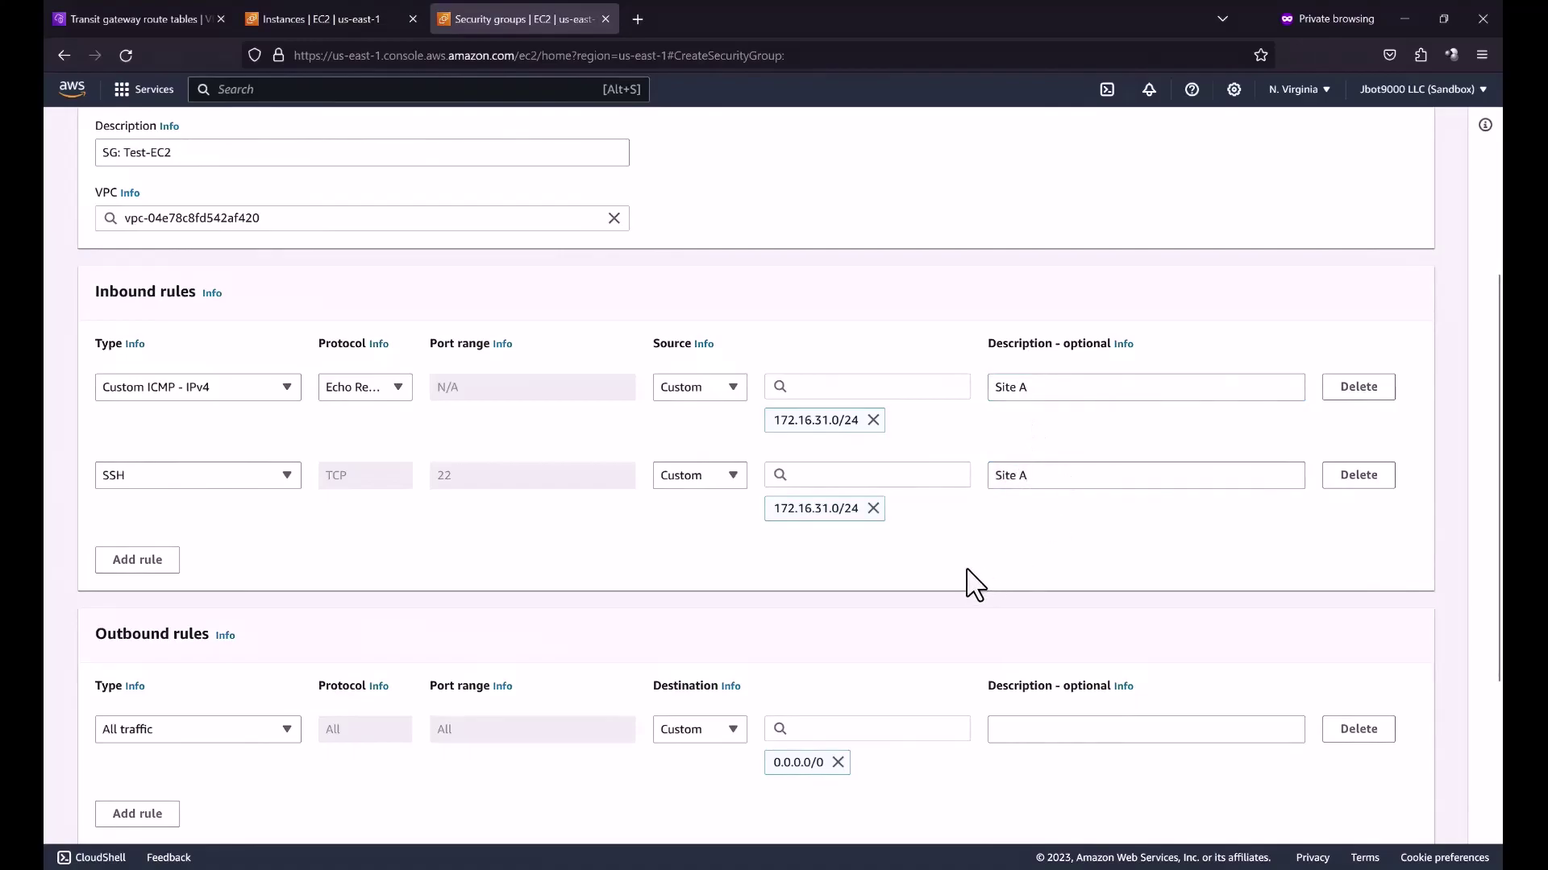
scroll(975, 585, down, 3)
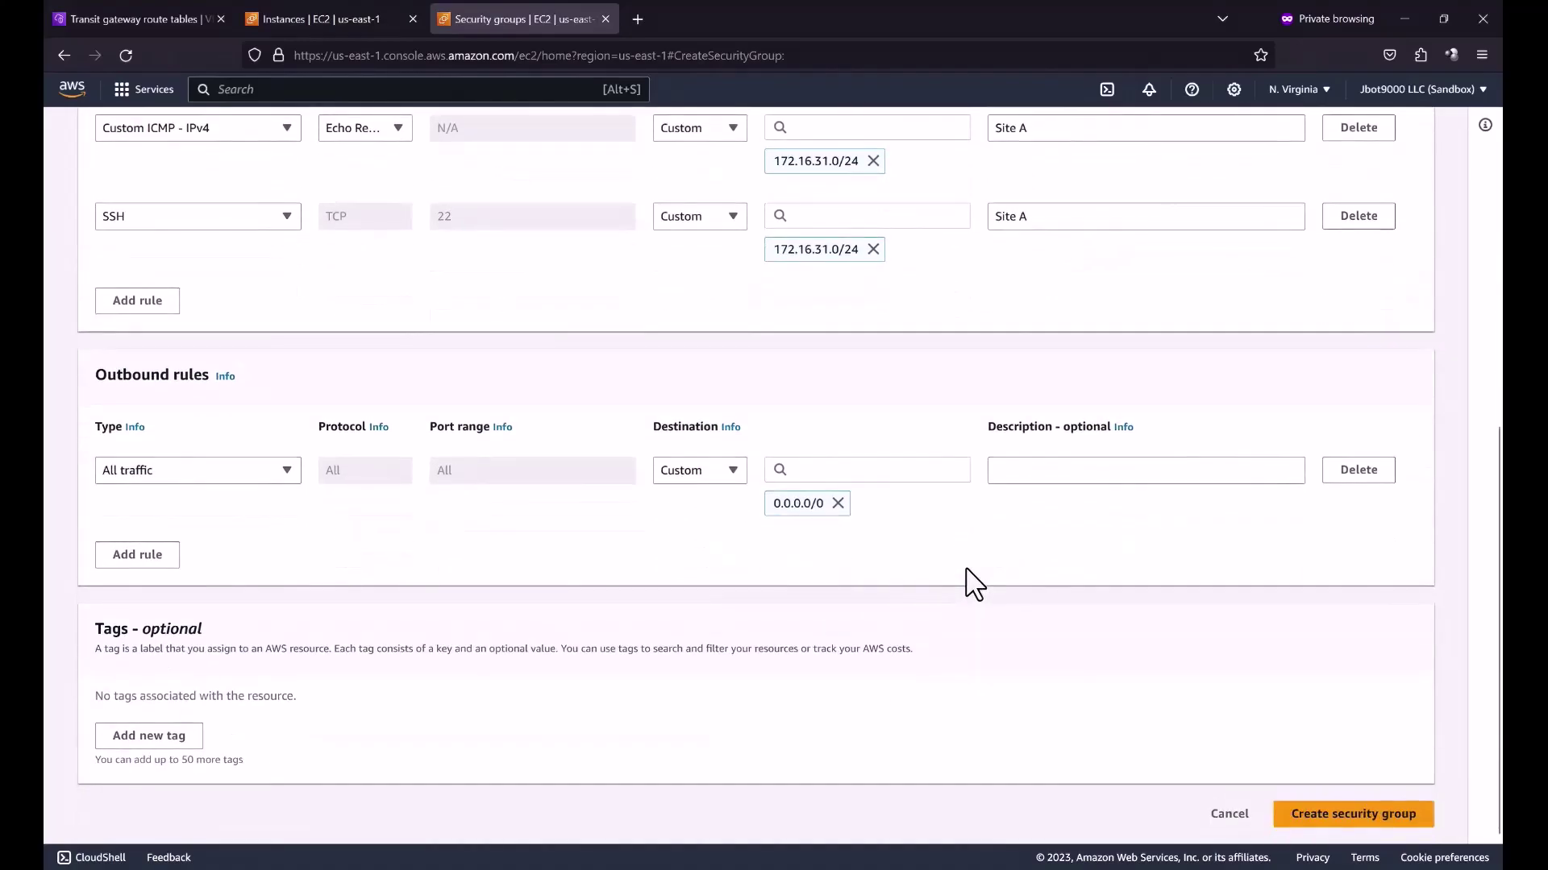
click(1288, 816)
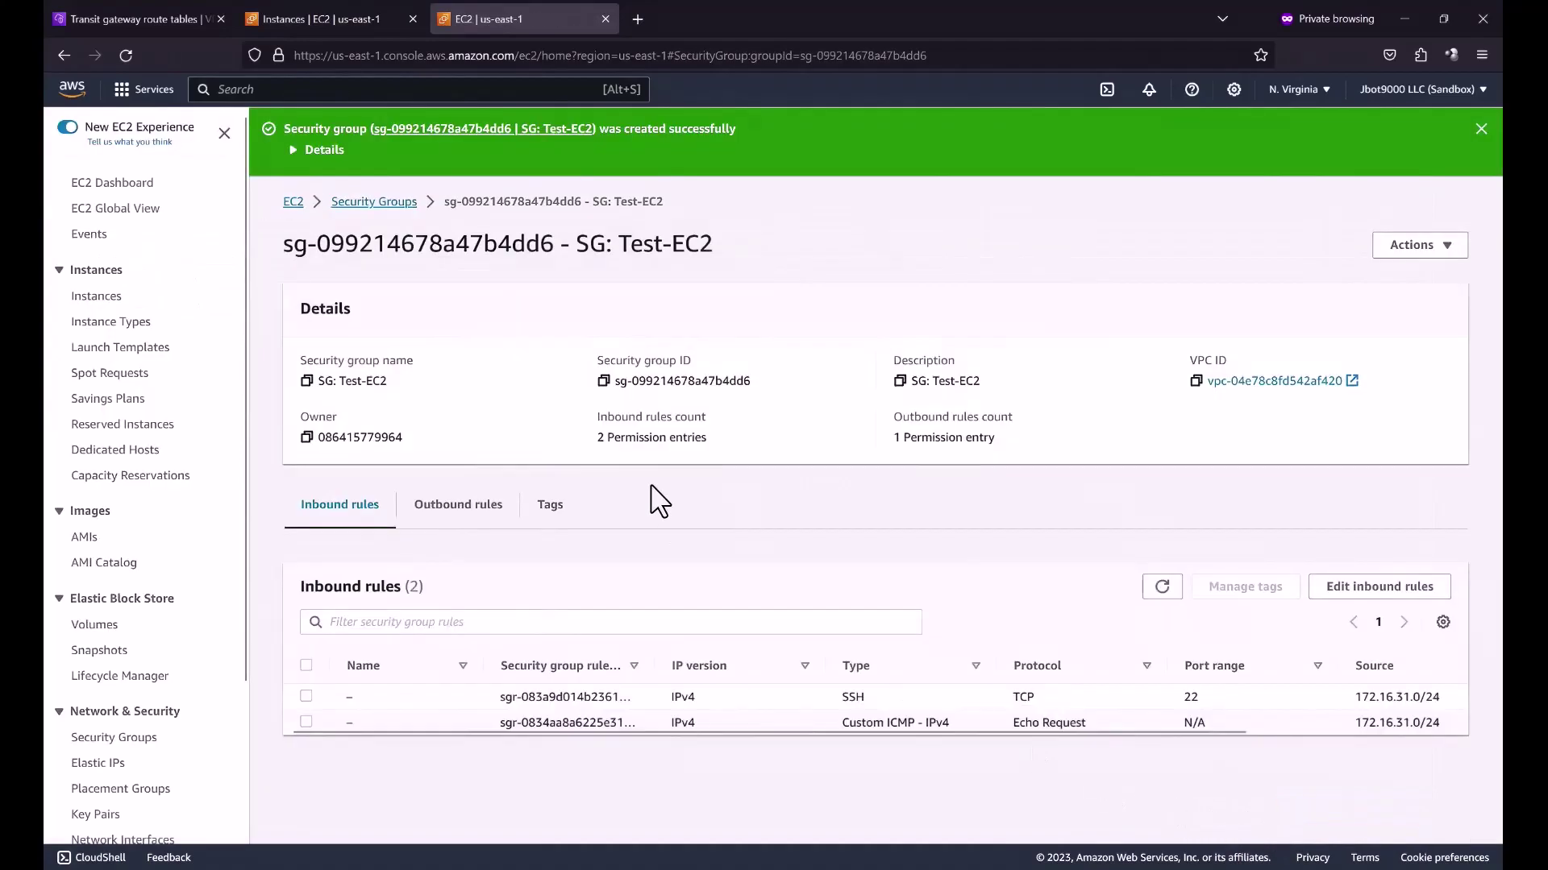
- Return to the instances list and replace Test-EC2's default security group with SG: Test-EC2, saving the change
click(605, 19)
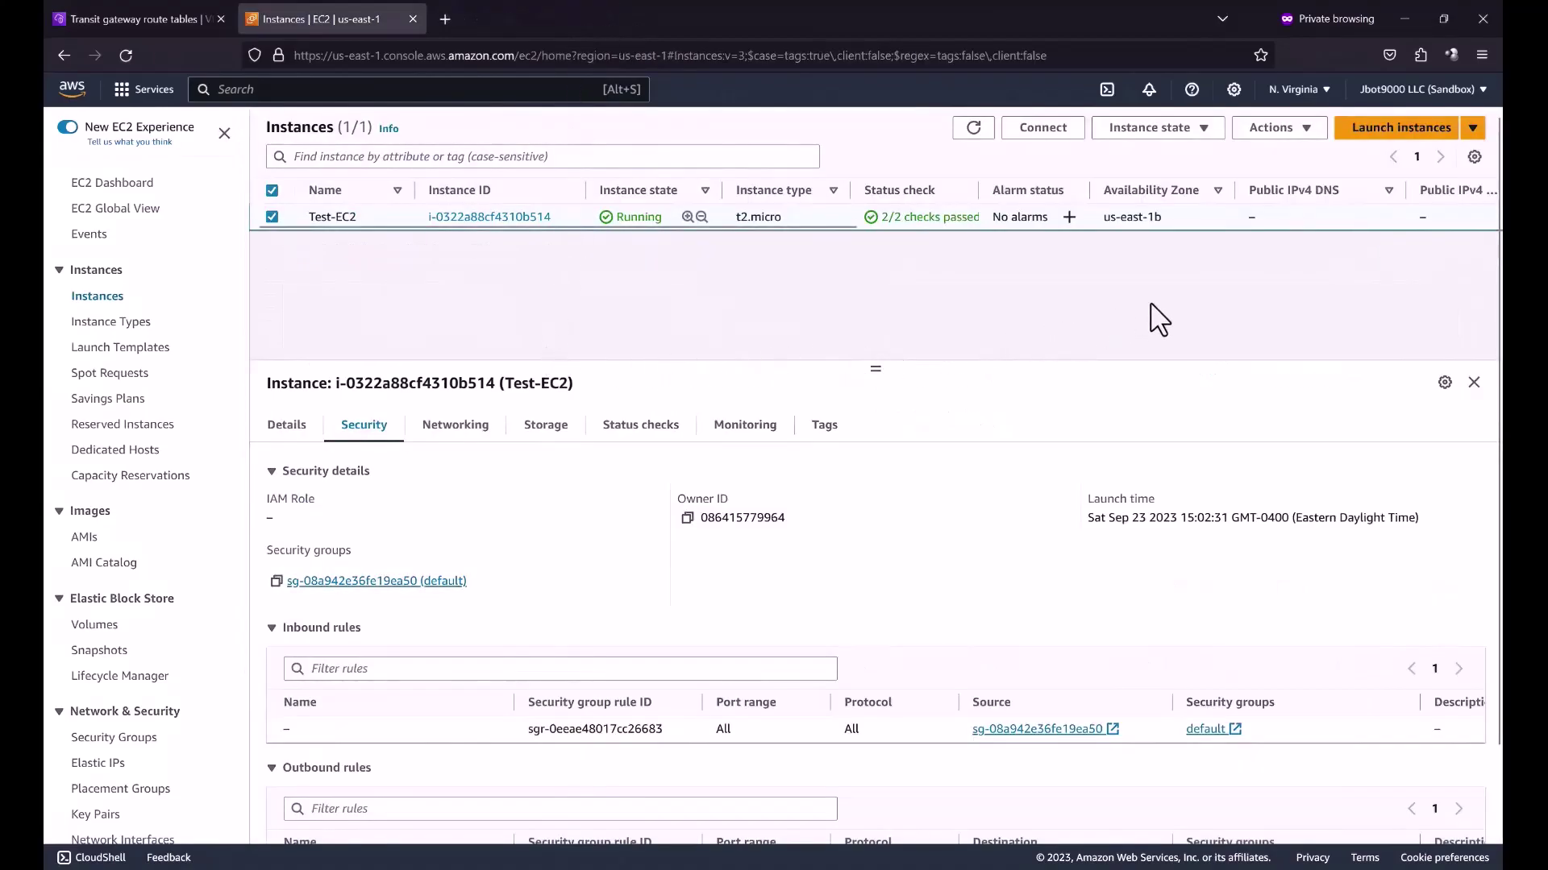
click(1290, 129)
mouse_move(1312, 294)
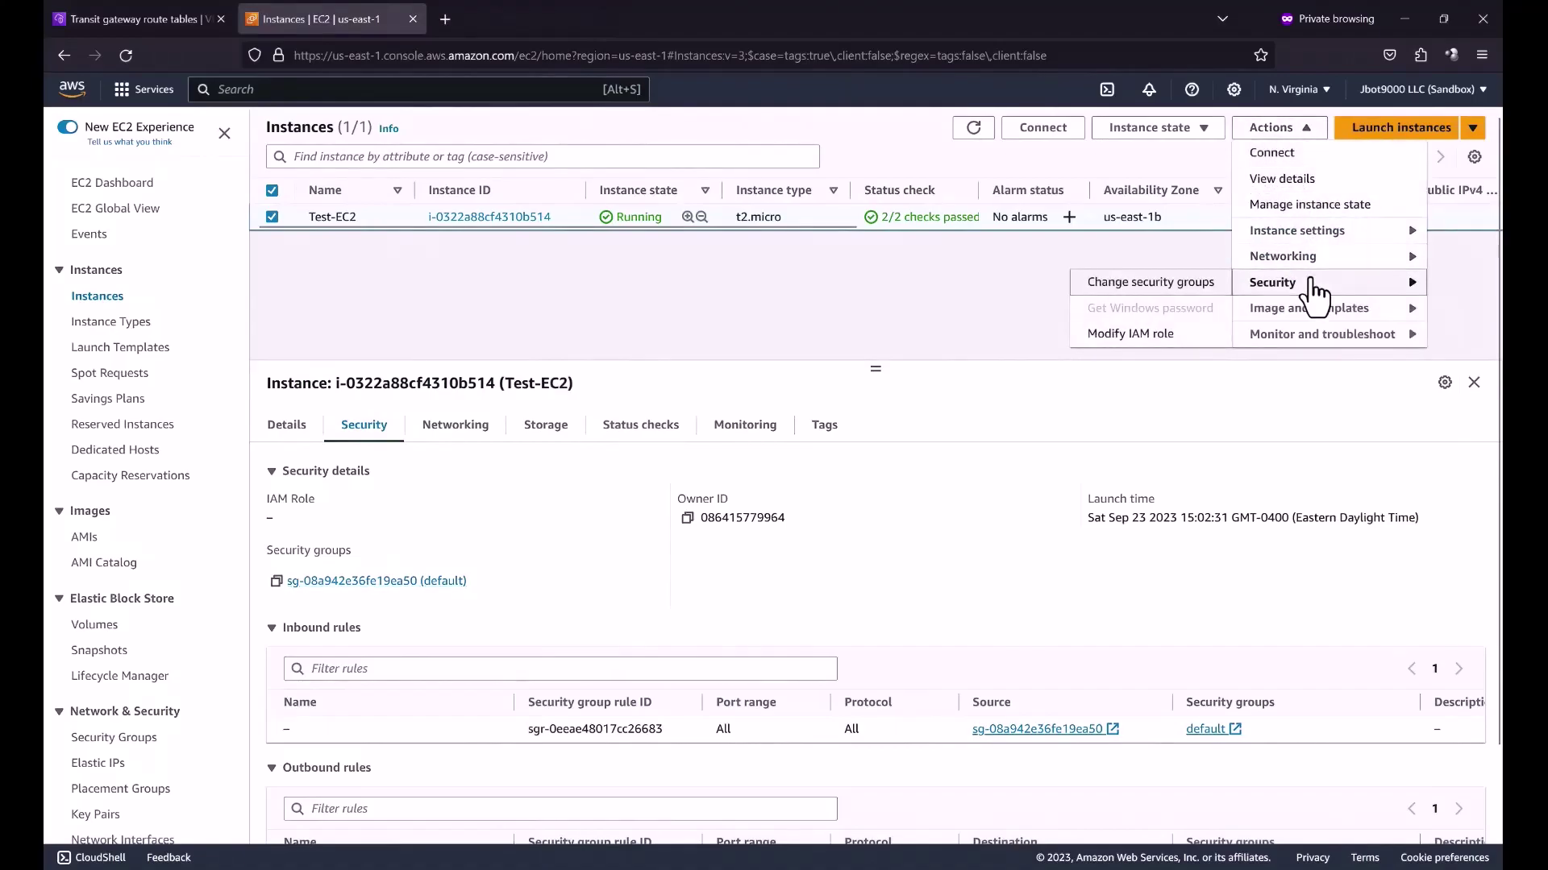
click(1122, 283)
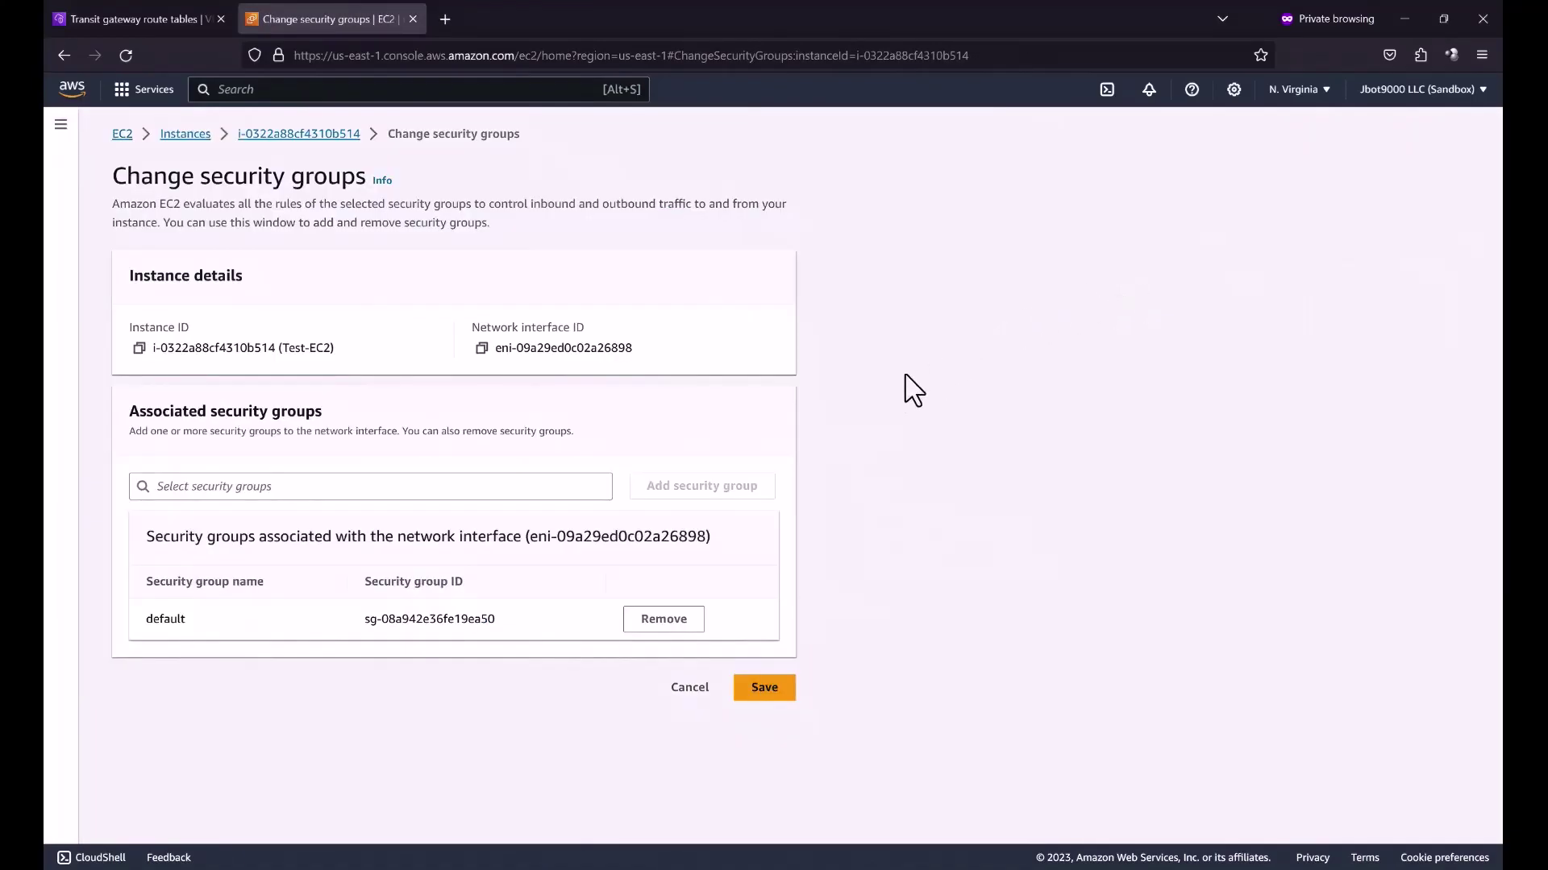
click(570, 487)
click(568, 520)
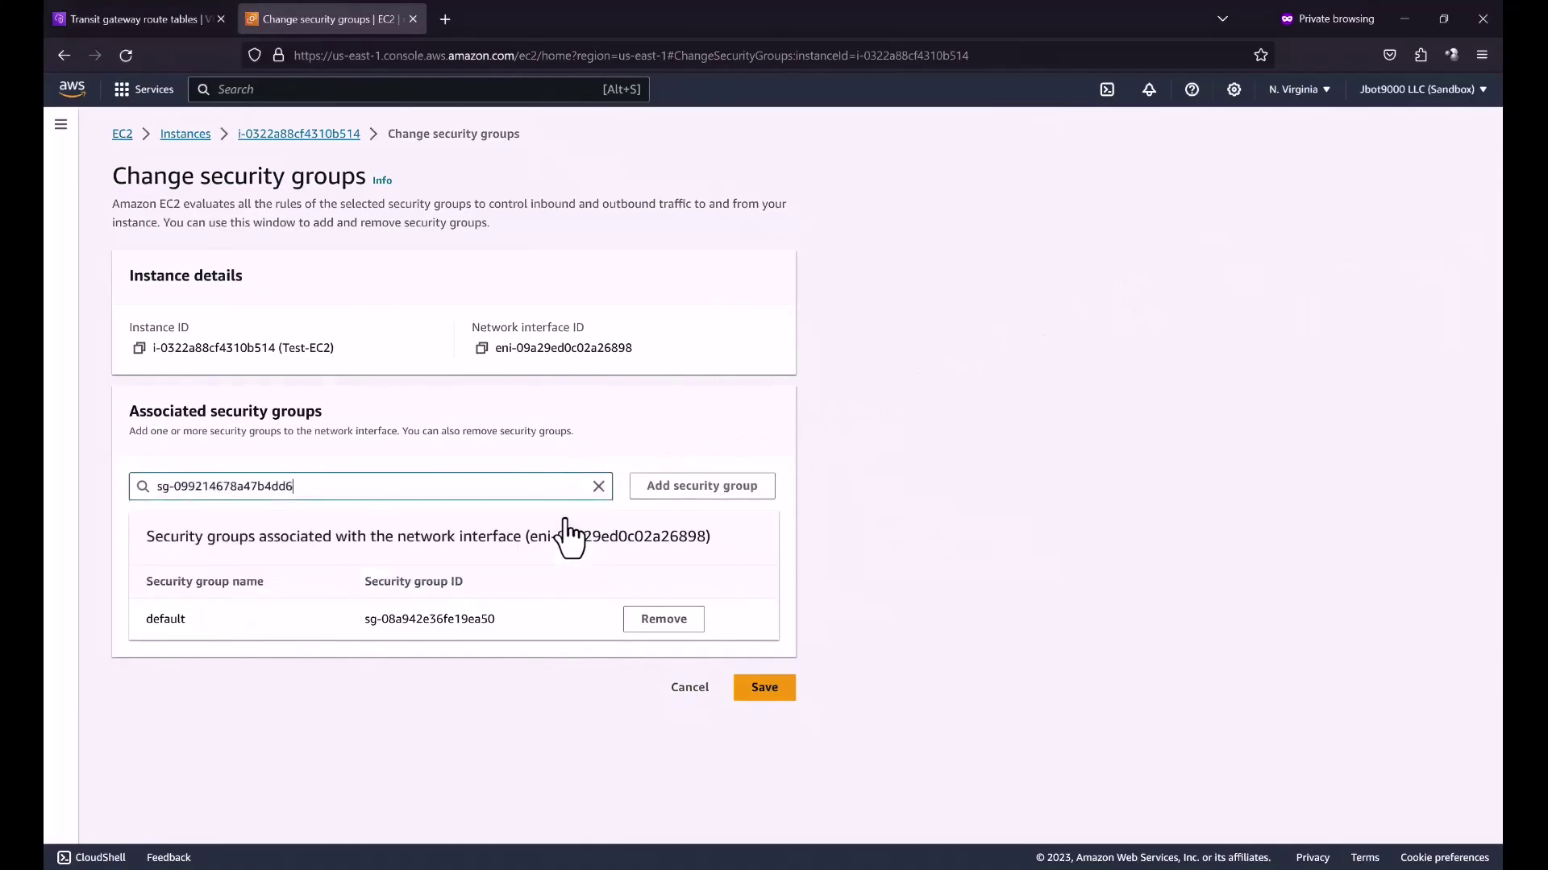
click(706, 491)
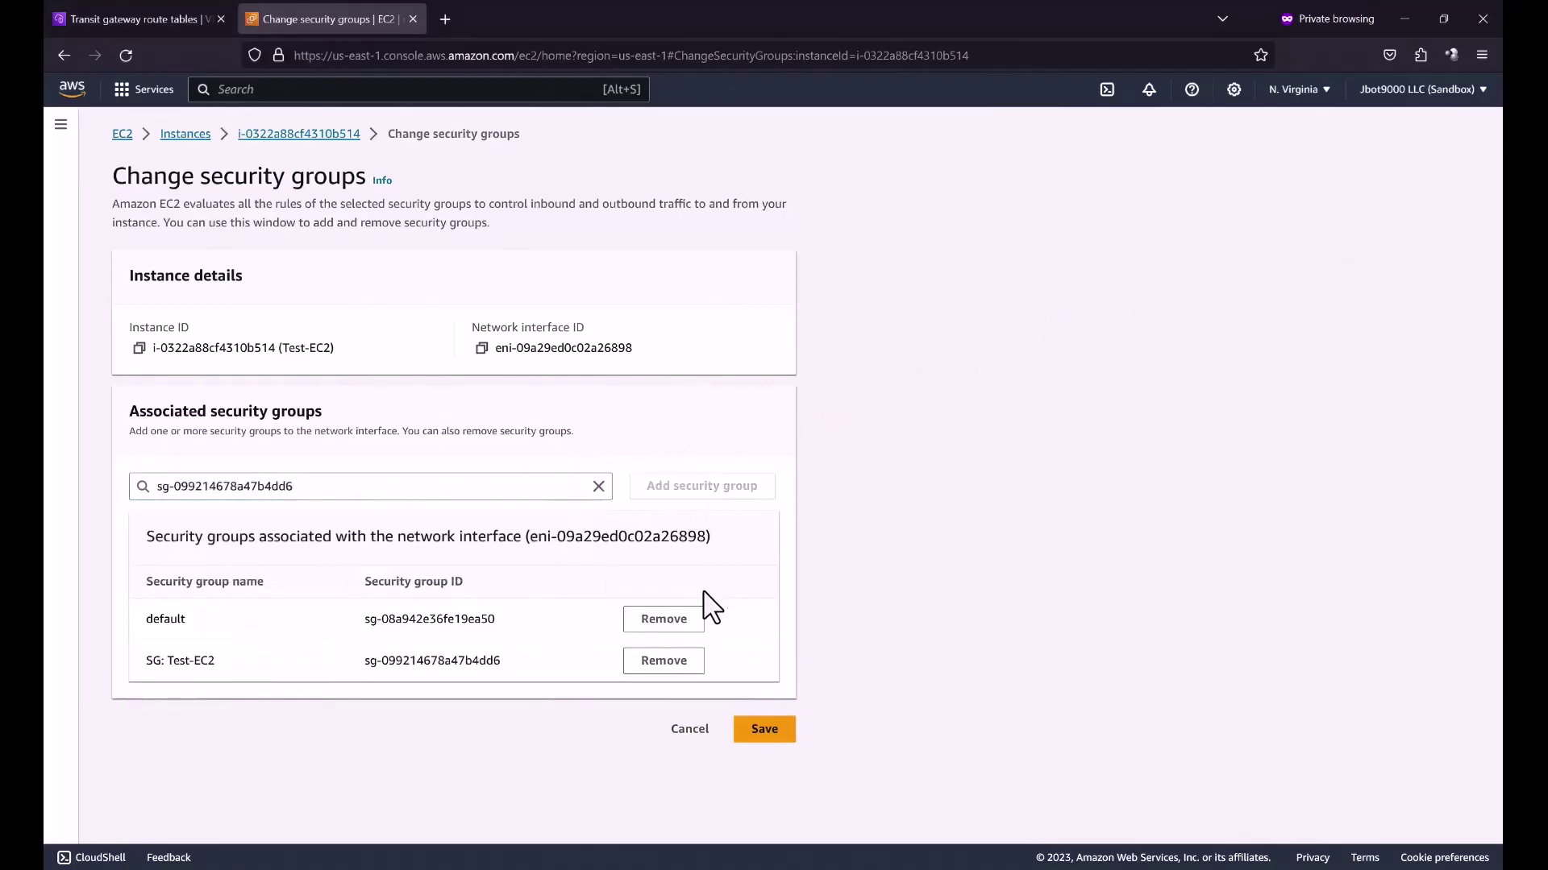
click(669, 621)
click(766, 688)
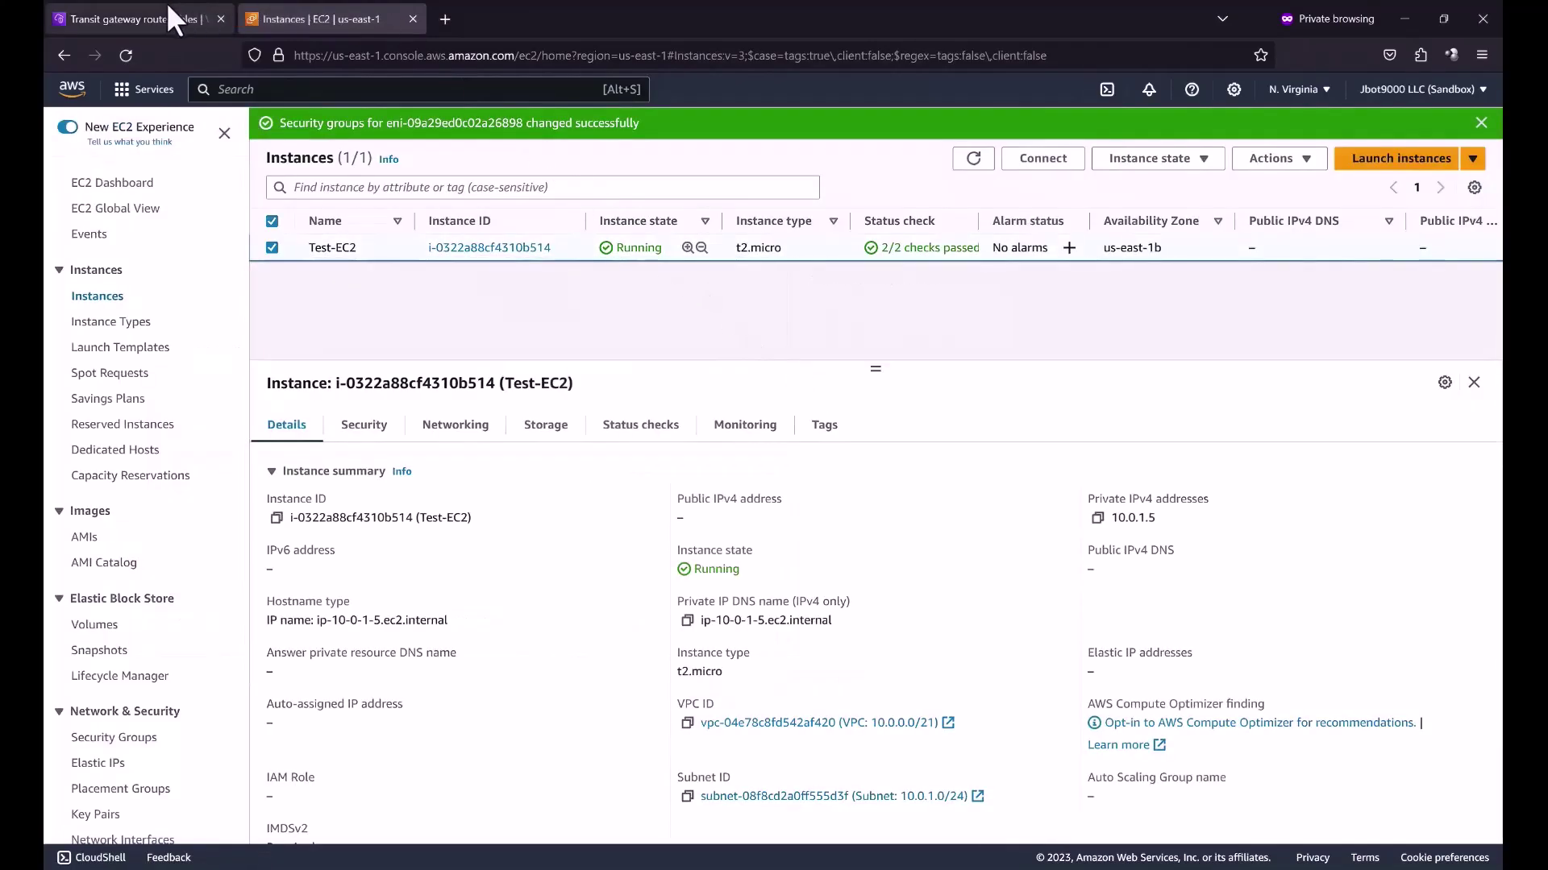
- Open the Site-to-Site VPN connections and check the tunnel details of Dynamic-VPN-Site-A
click(169, 8)
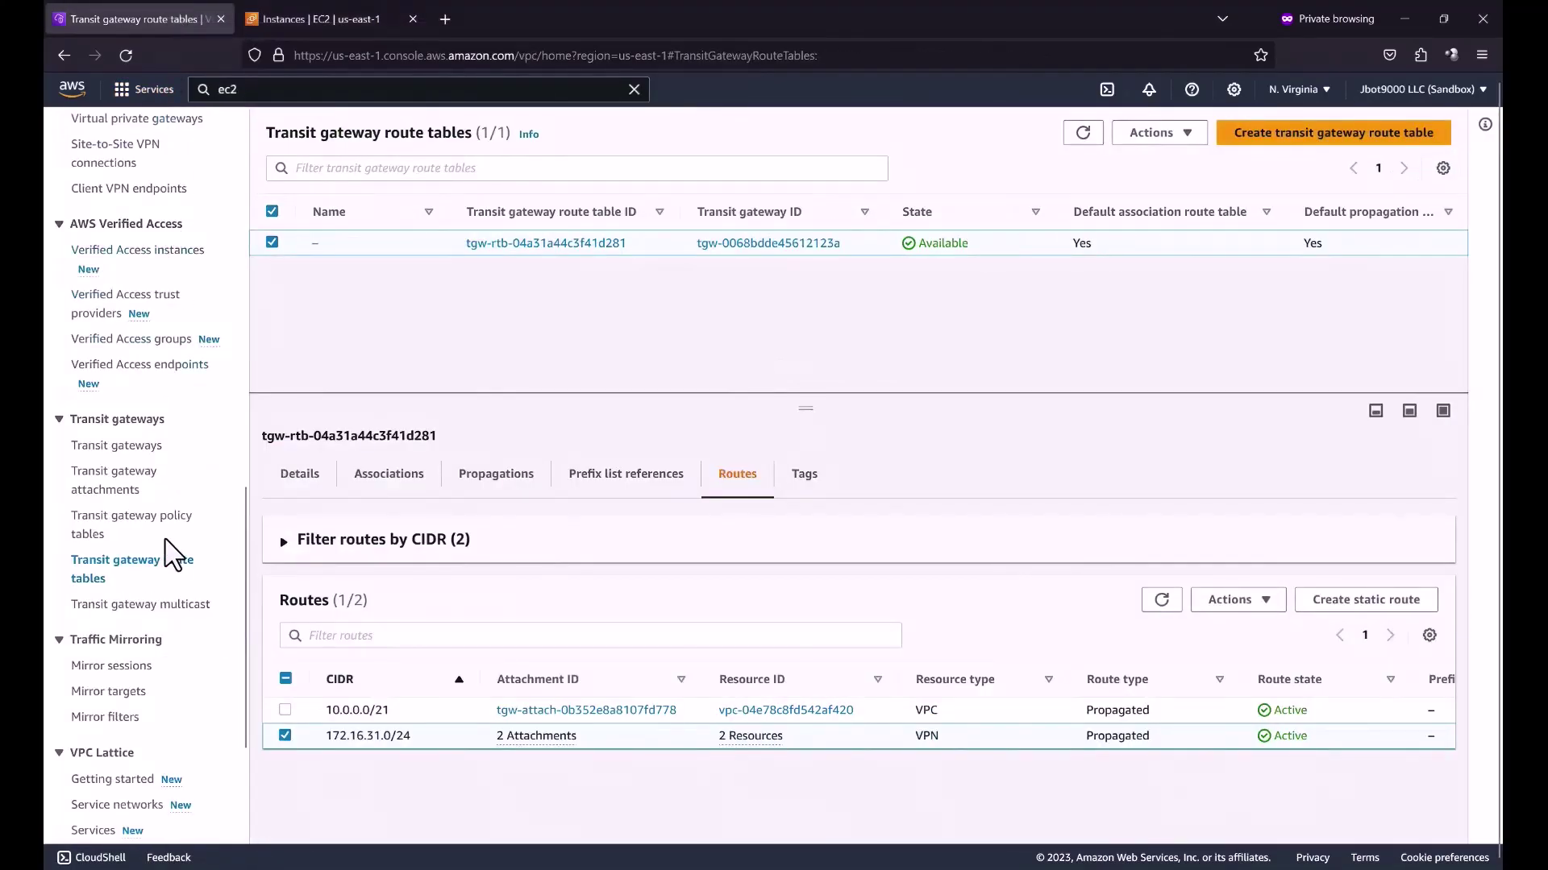
scroll(170, 552, up, 3)
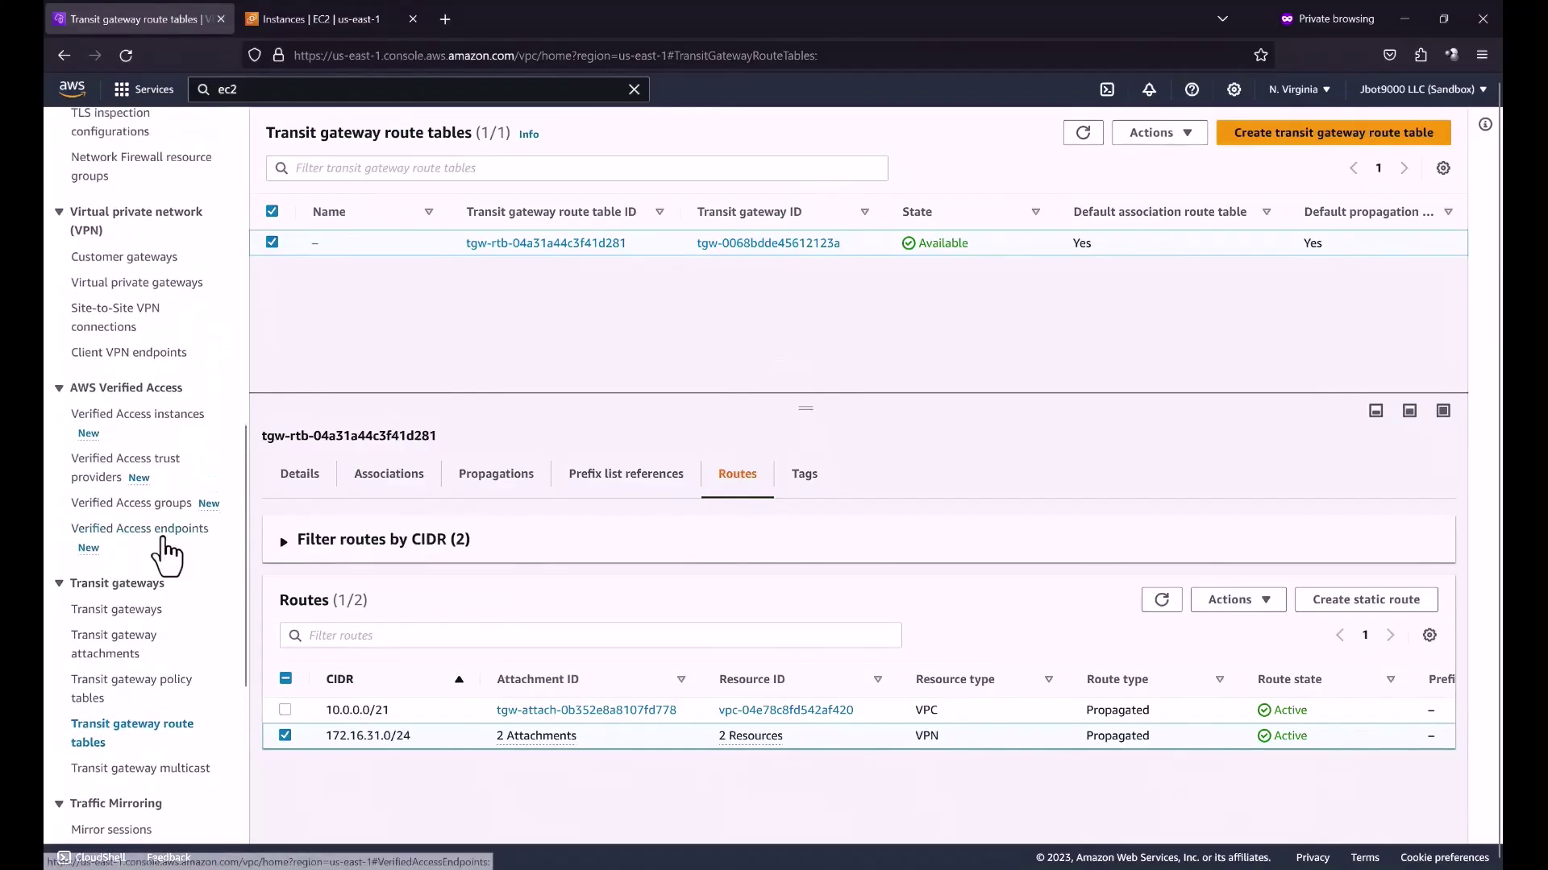
click(108, 403)
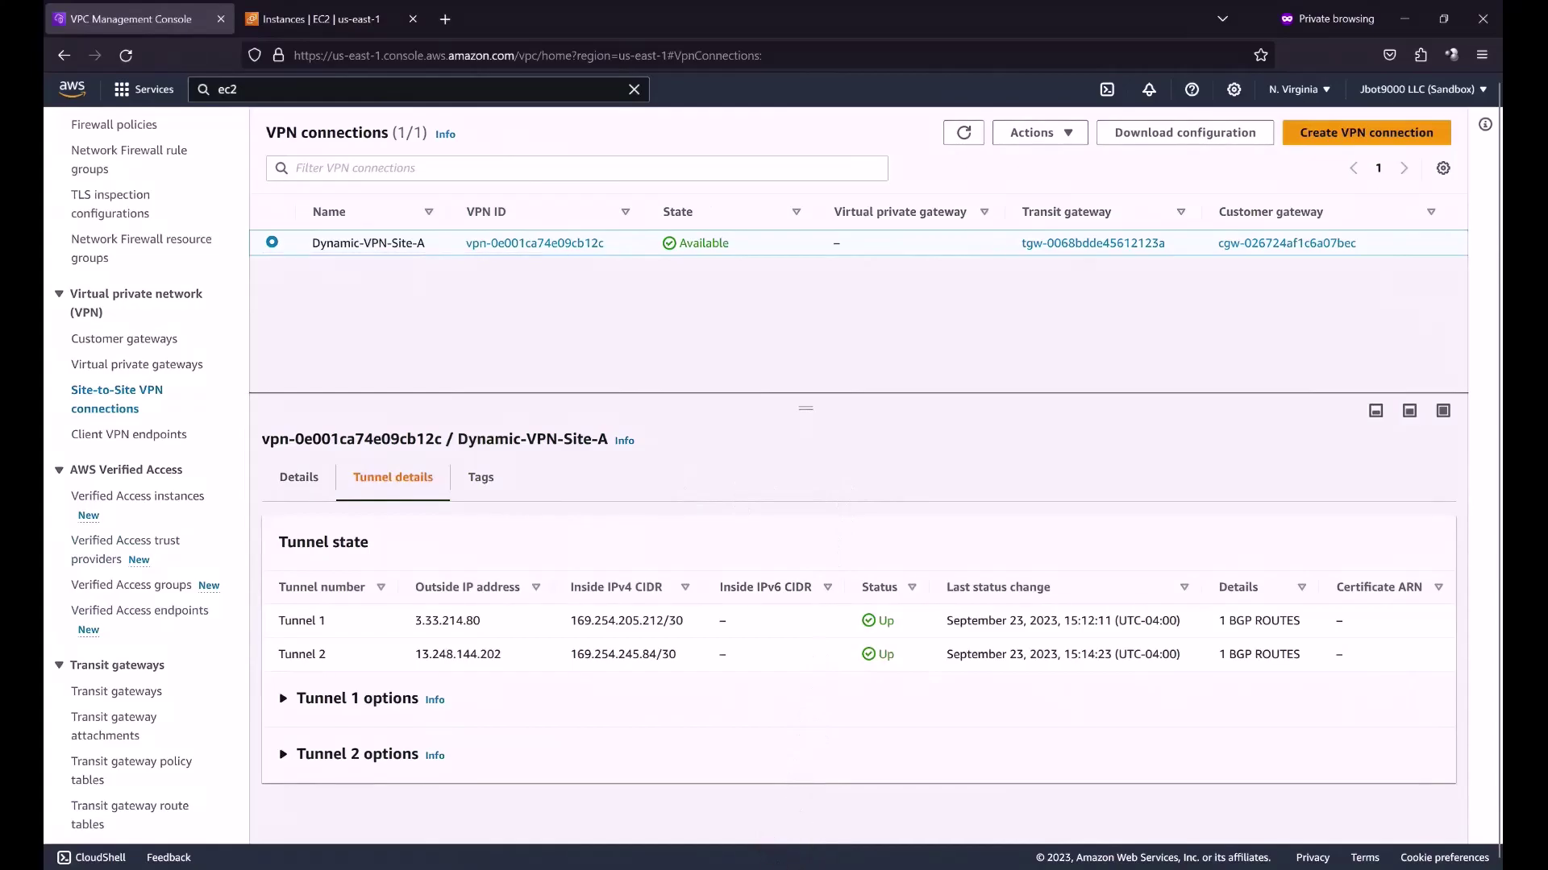
- Switch to Command Prompt and rerun the continuous ping to 10.0.1.5 with the -t option
key(alt+Tab)
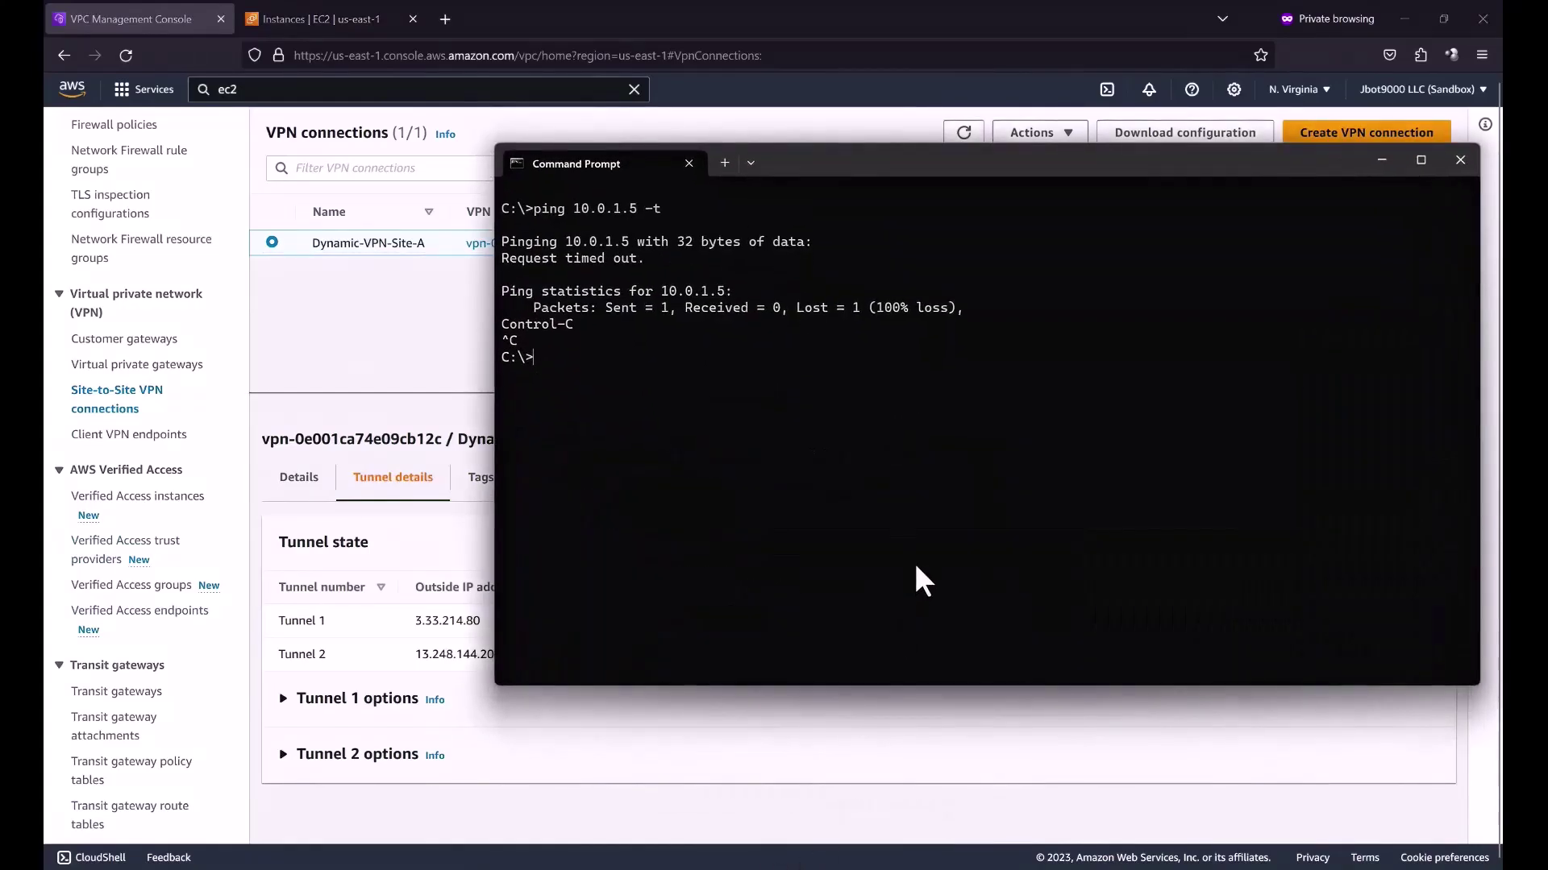
key(Up)
key(Return)
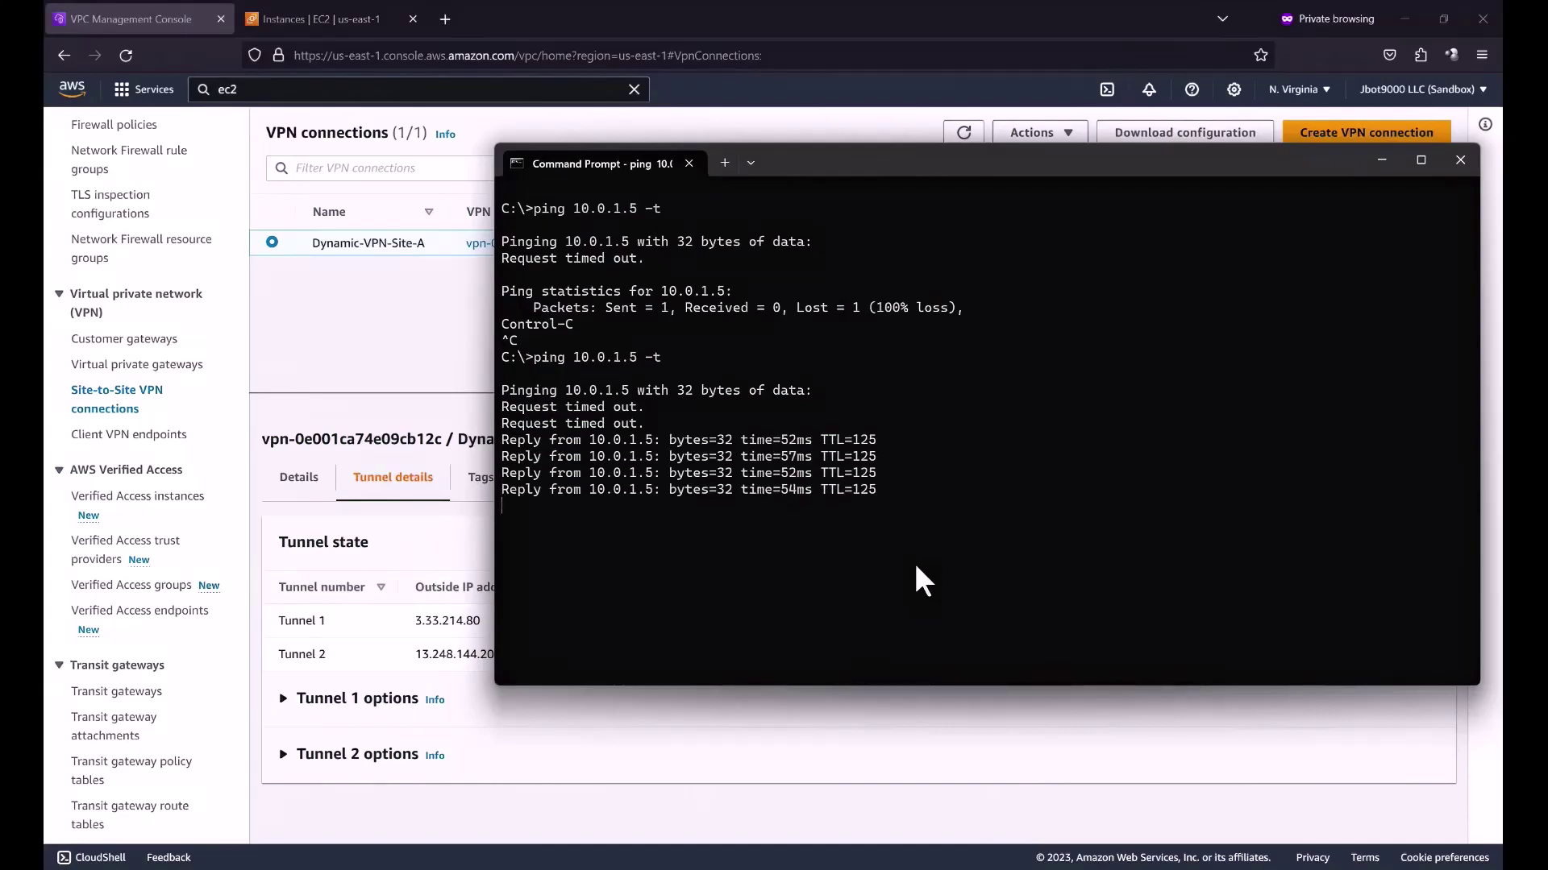
- Stop the running ping and test a Telnet connection to 10.0.1.5, quitting the Telnet client when done
key(ctrl+c)
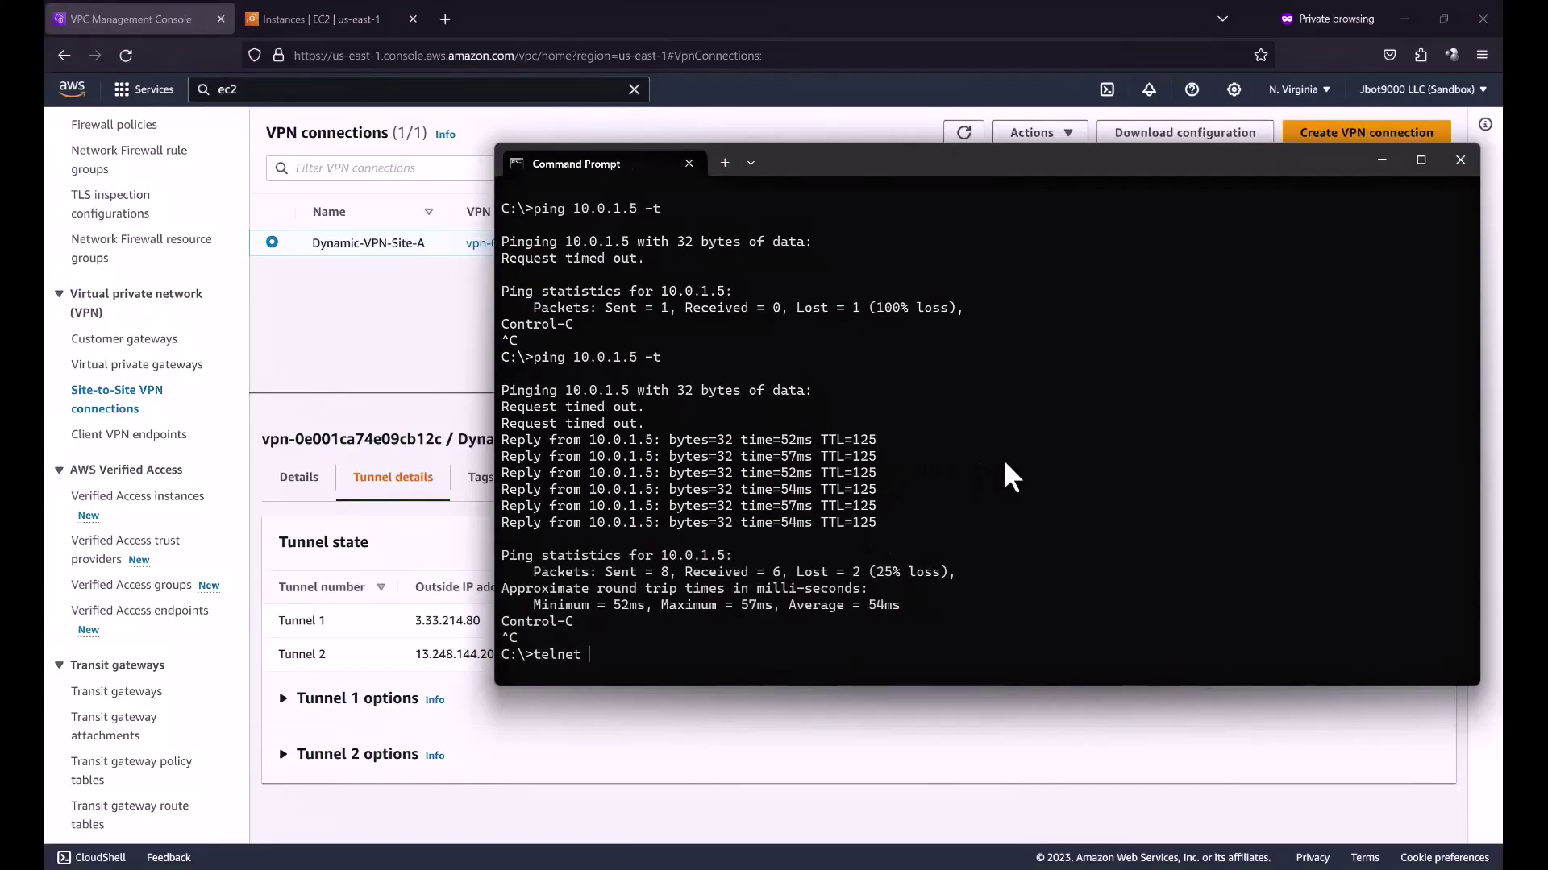
text(telnet 10.0.1.5)
key(Return)
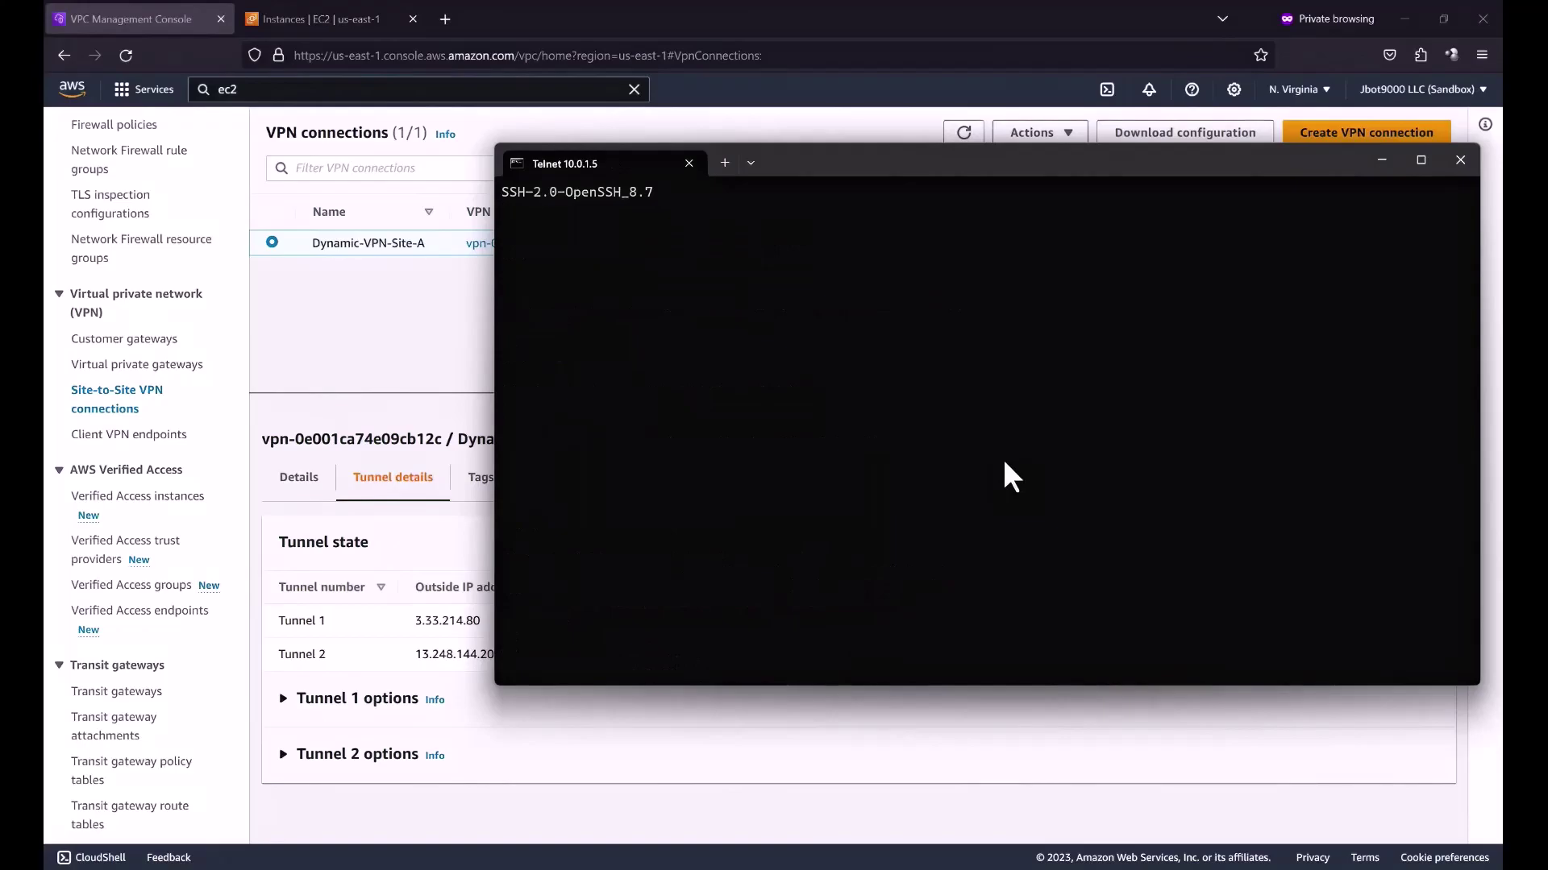
key(ctrl+bracketright)
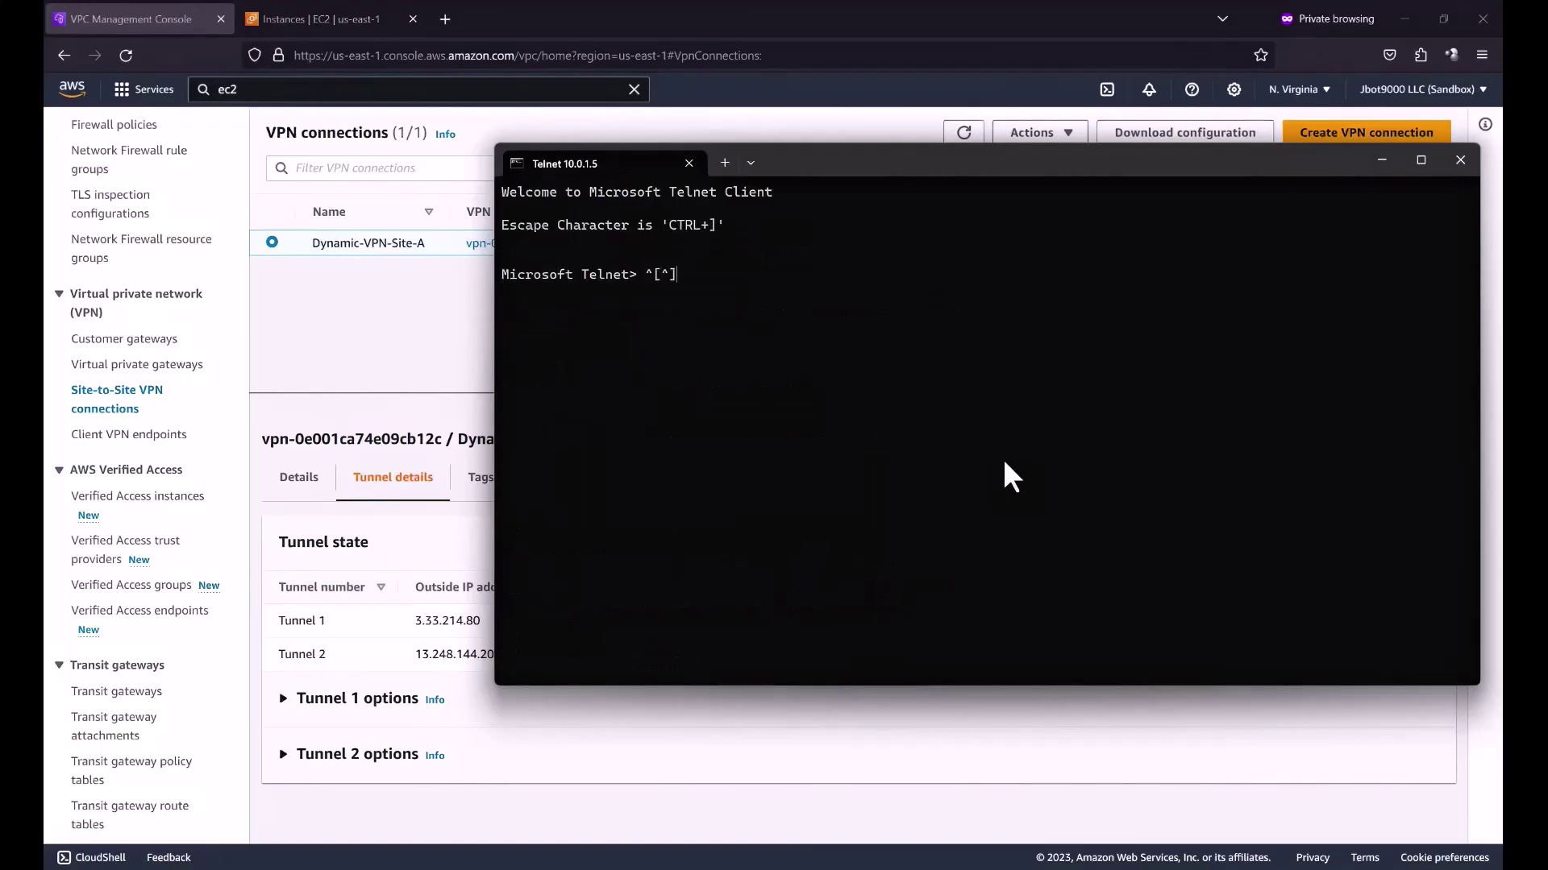
text(q)
key(Return)
text(q)
key(Return)
- Clear the console and ping 10.0.1.5 again with the -t option, stopping after a few packets and minimizing Command Prompt
key(Up)
key(Up)
key(Up)
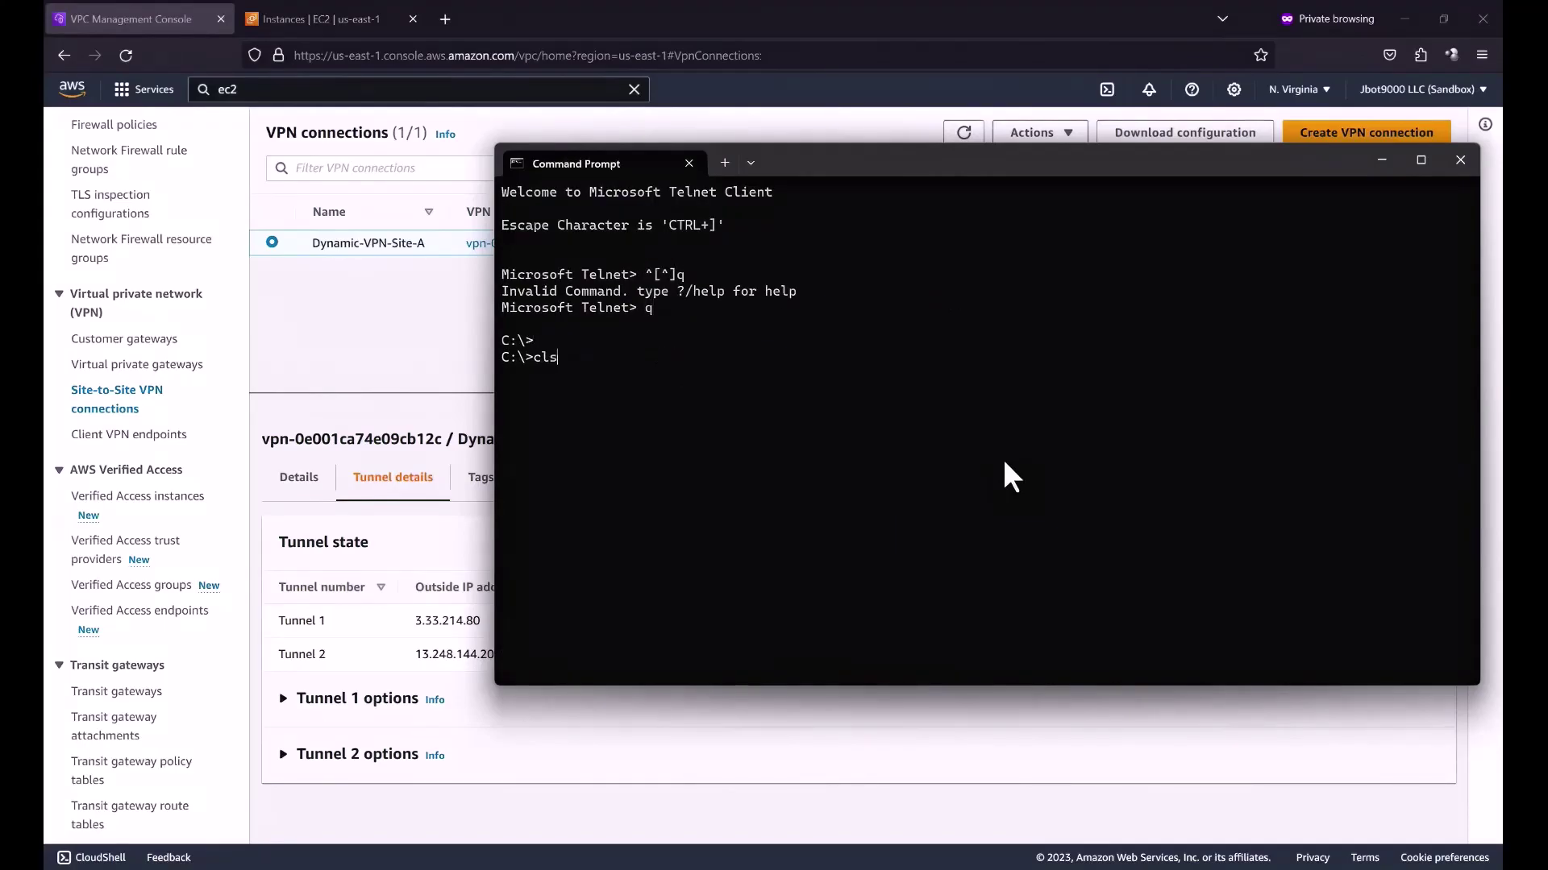
key(Return)
key(Up)
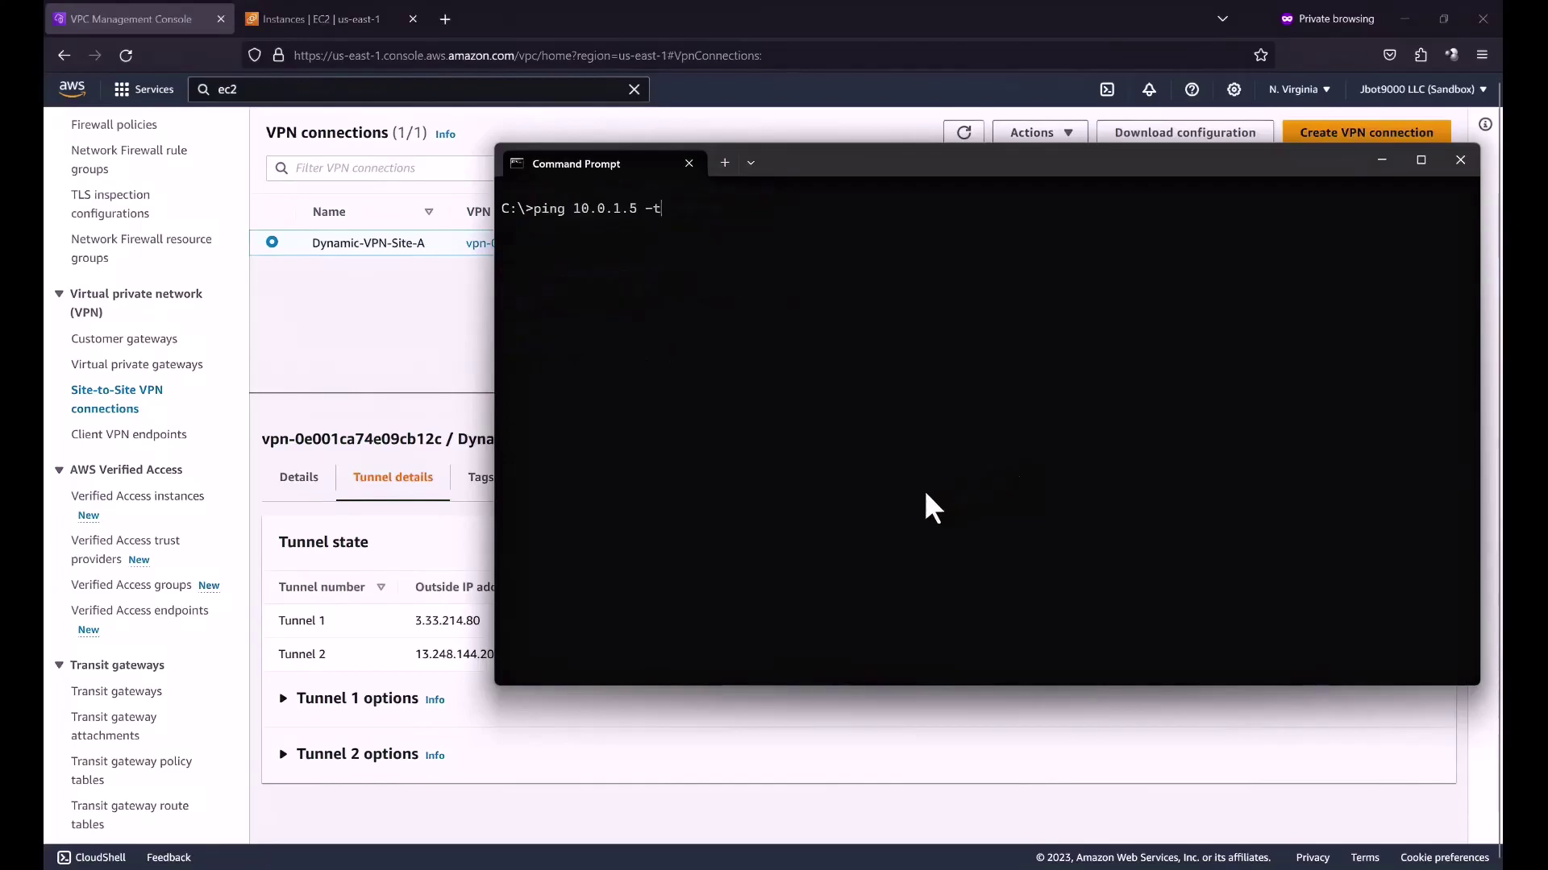
key(Return)
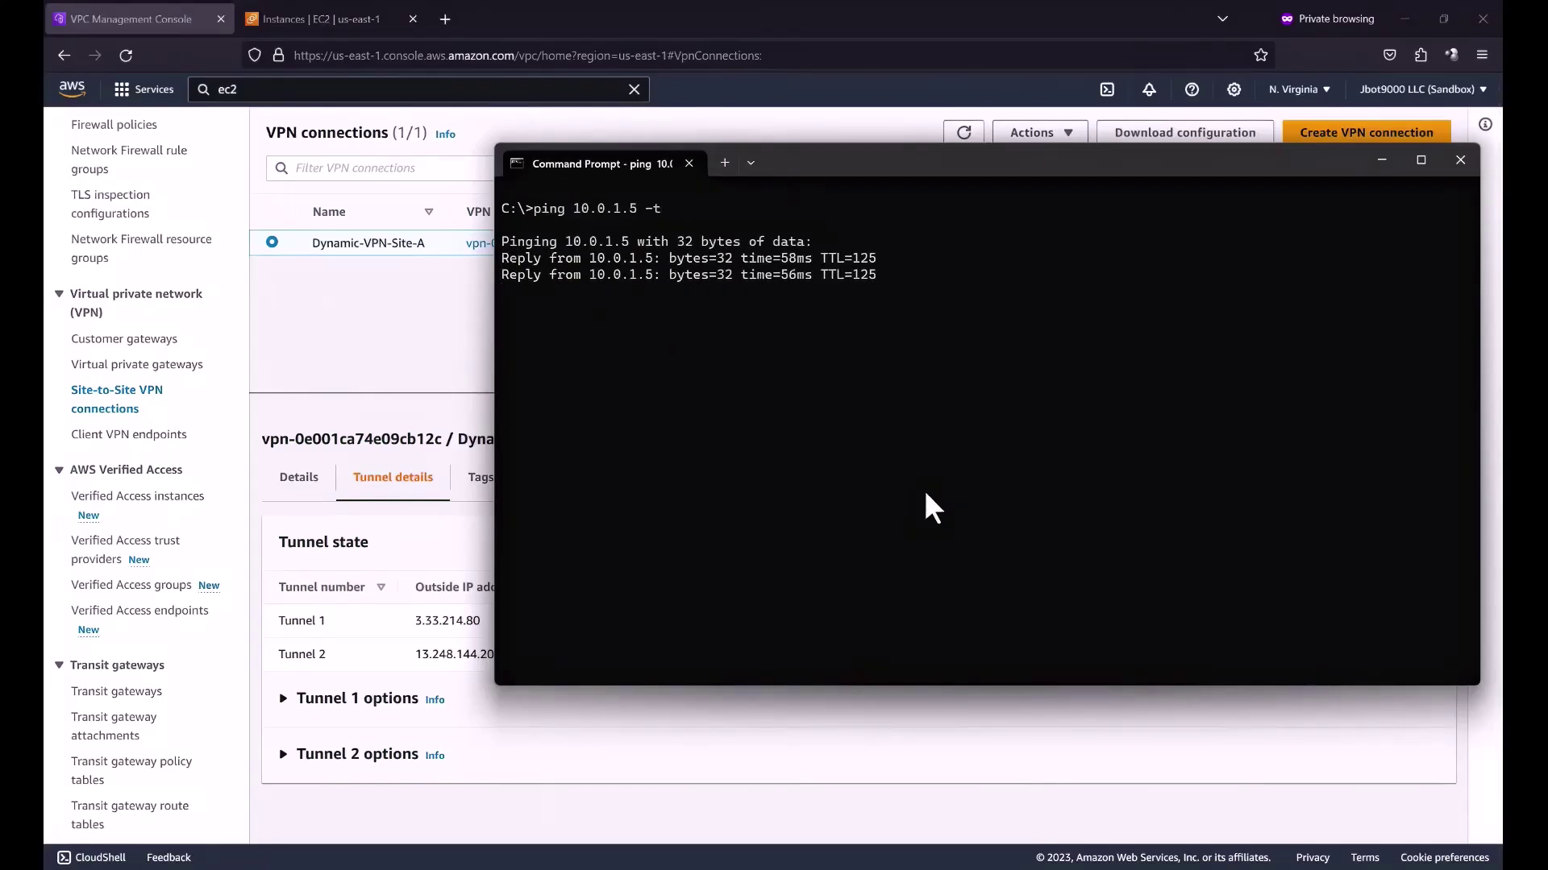
key(ctrl+c)
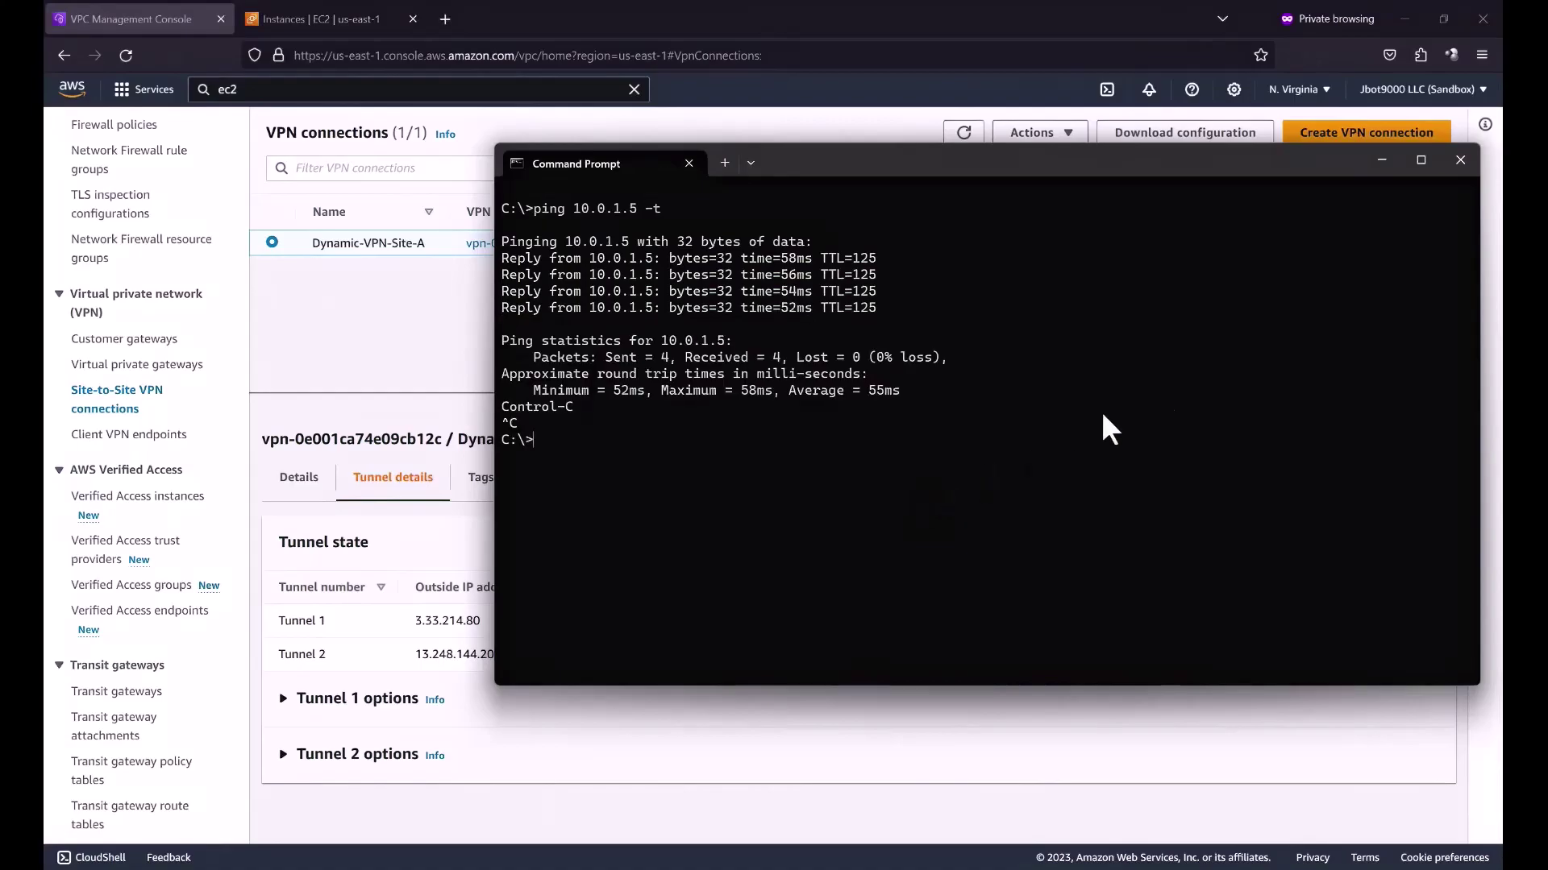
click(1380, 161)
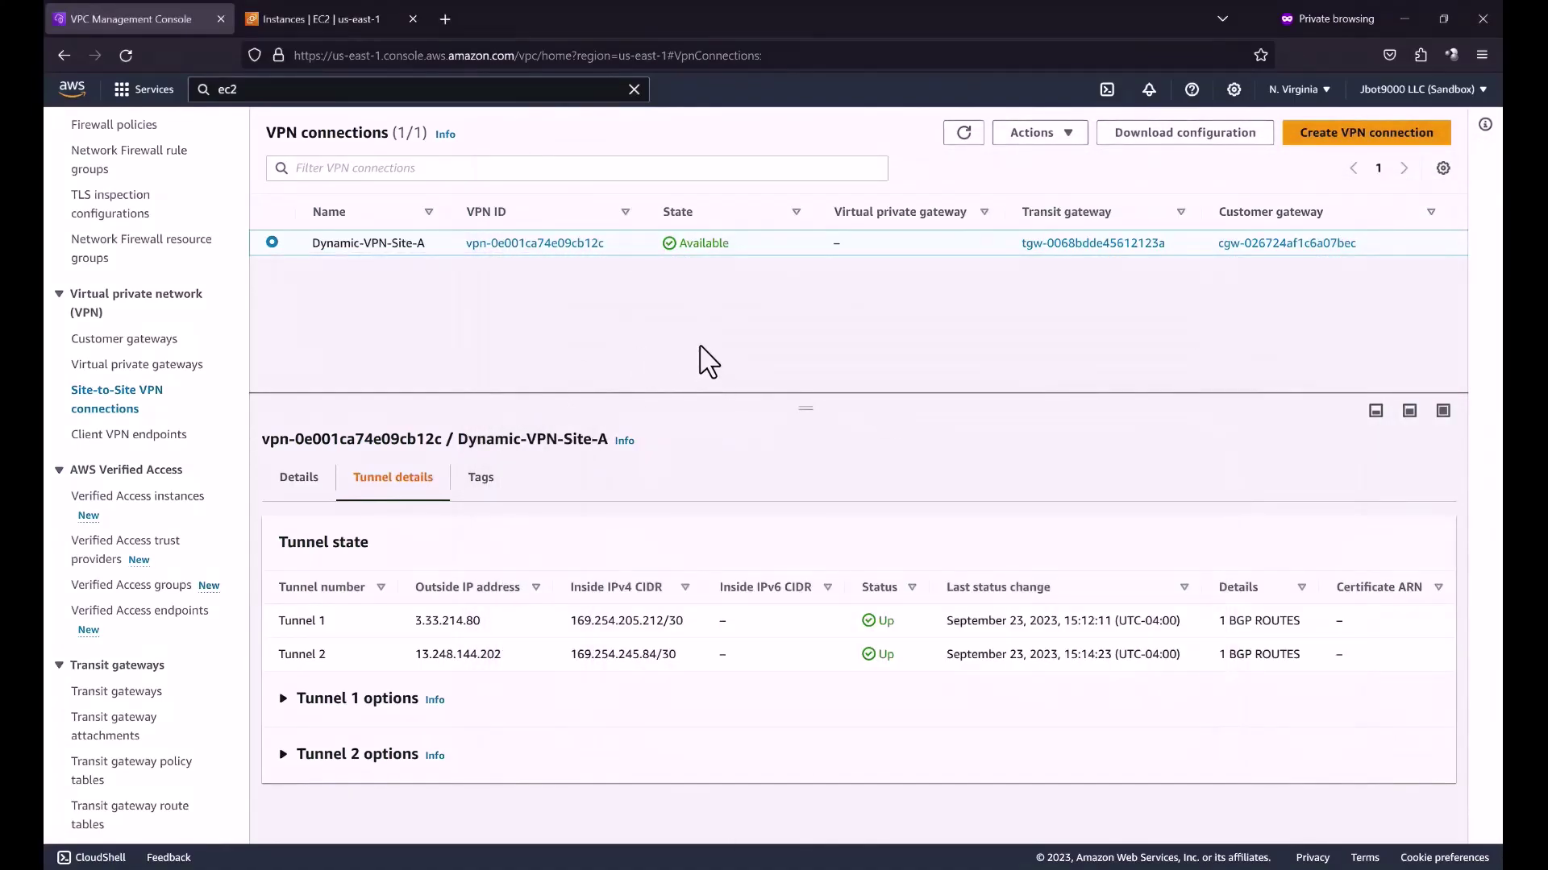
- Return to the EC2 instances page in the browser, terminate the Test-EC2 instance, and close that page
click(348, 16)
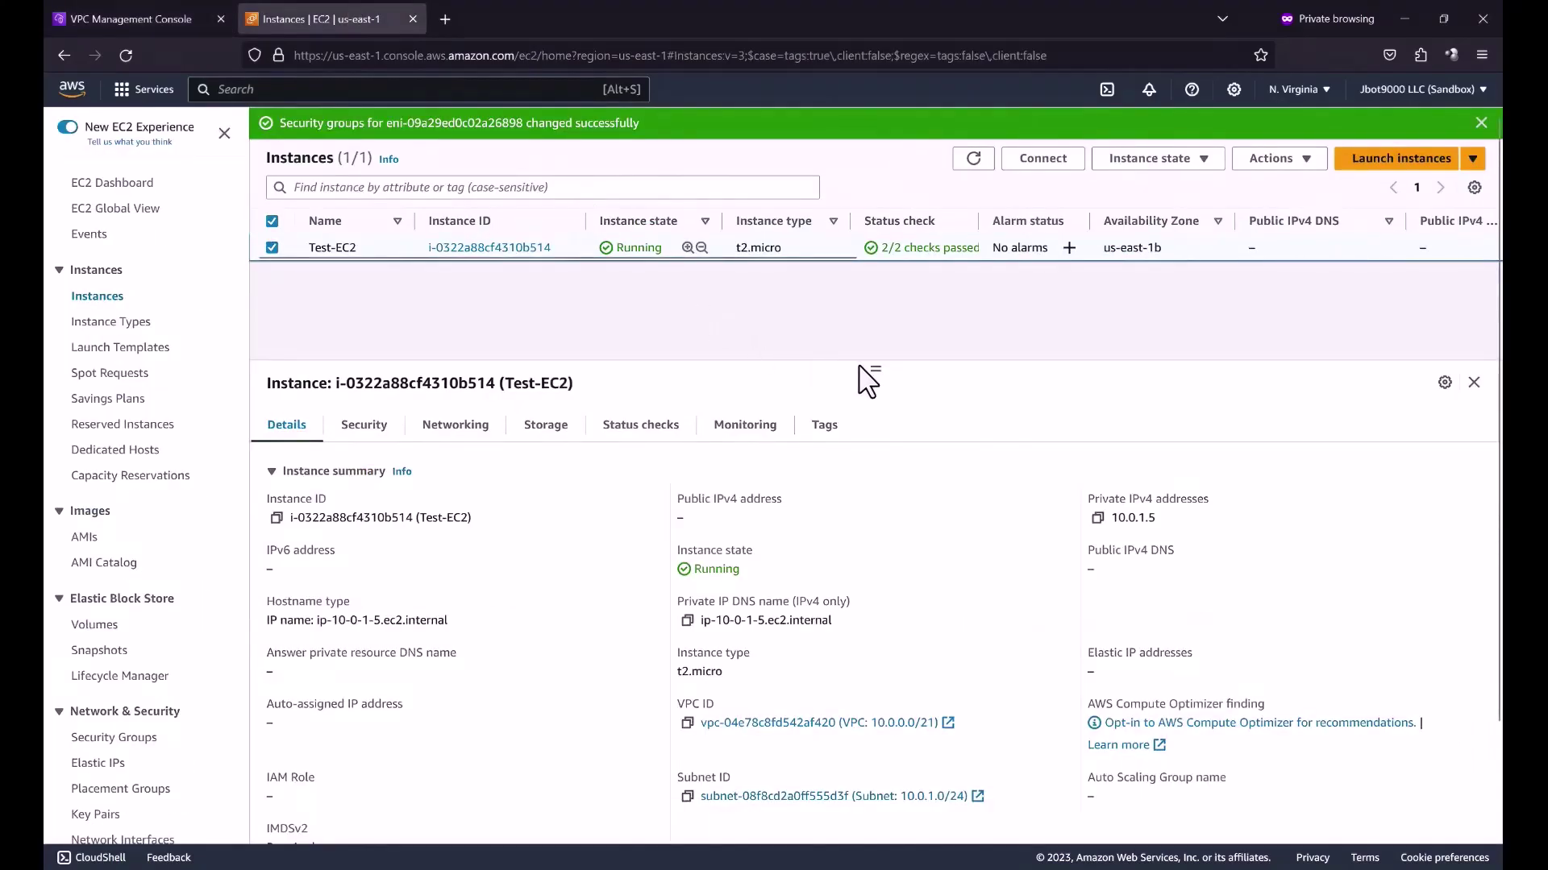
click(1204, 159)
click(1165, 288)
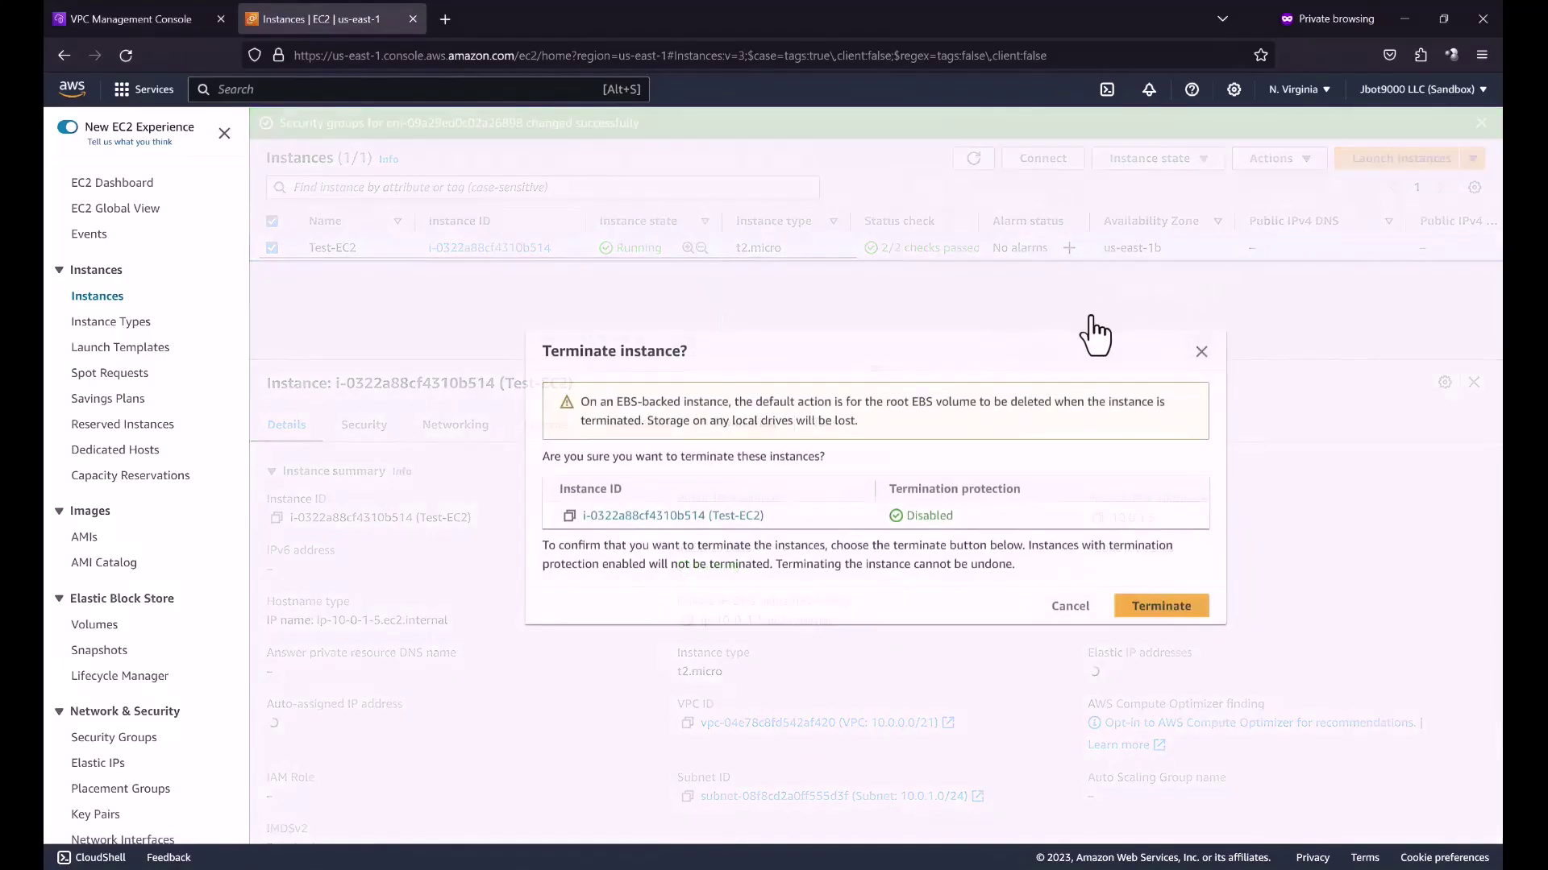
click(1071, 605)
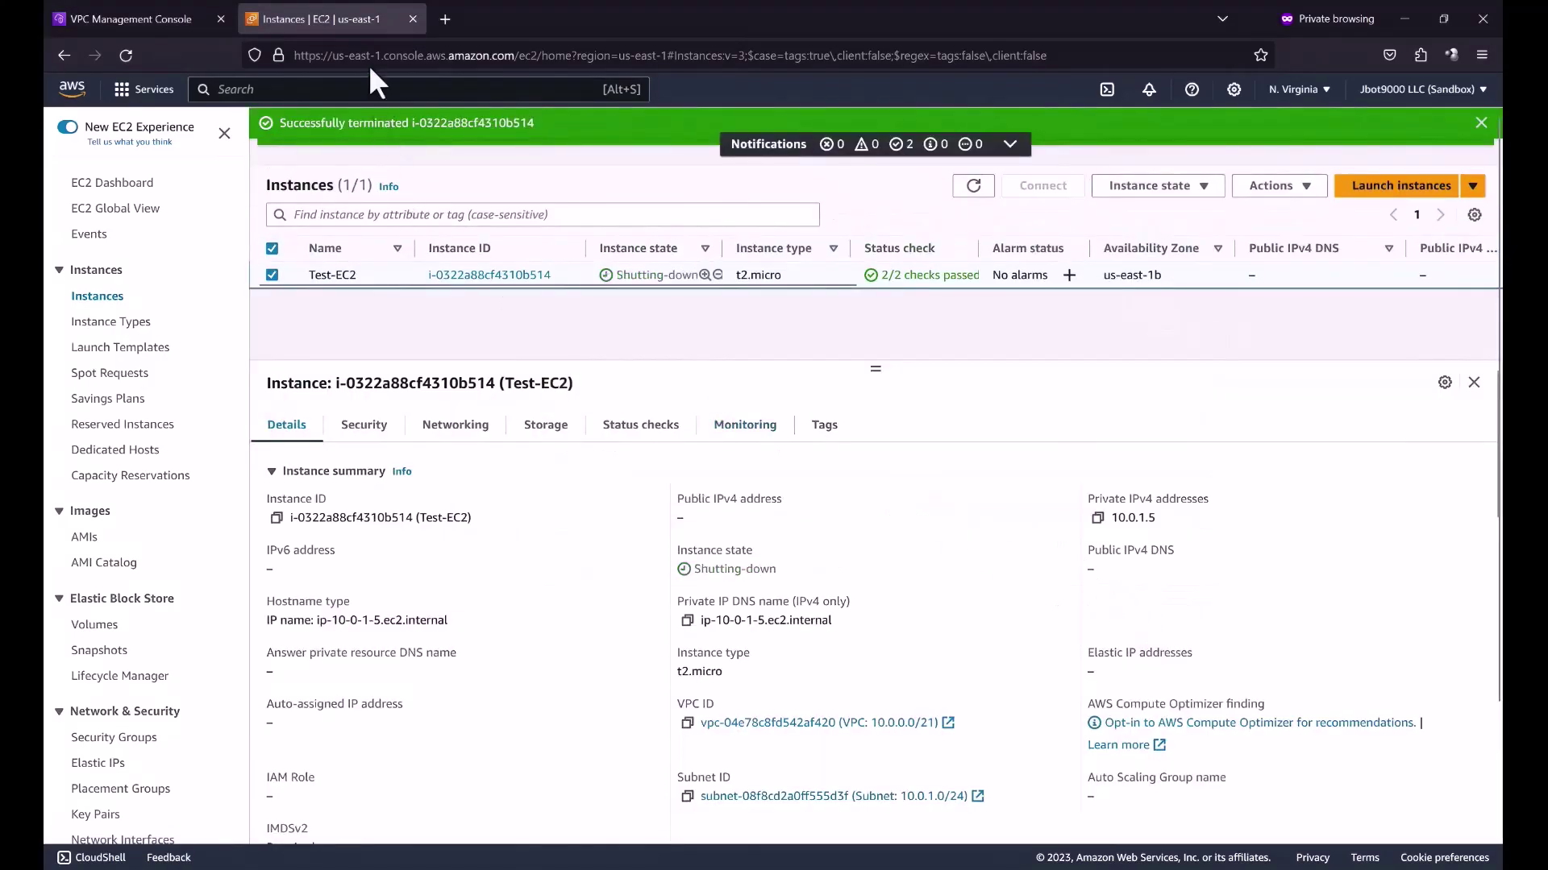
click(412, 18)
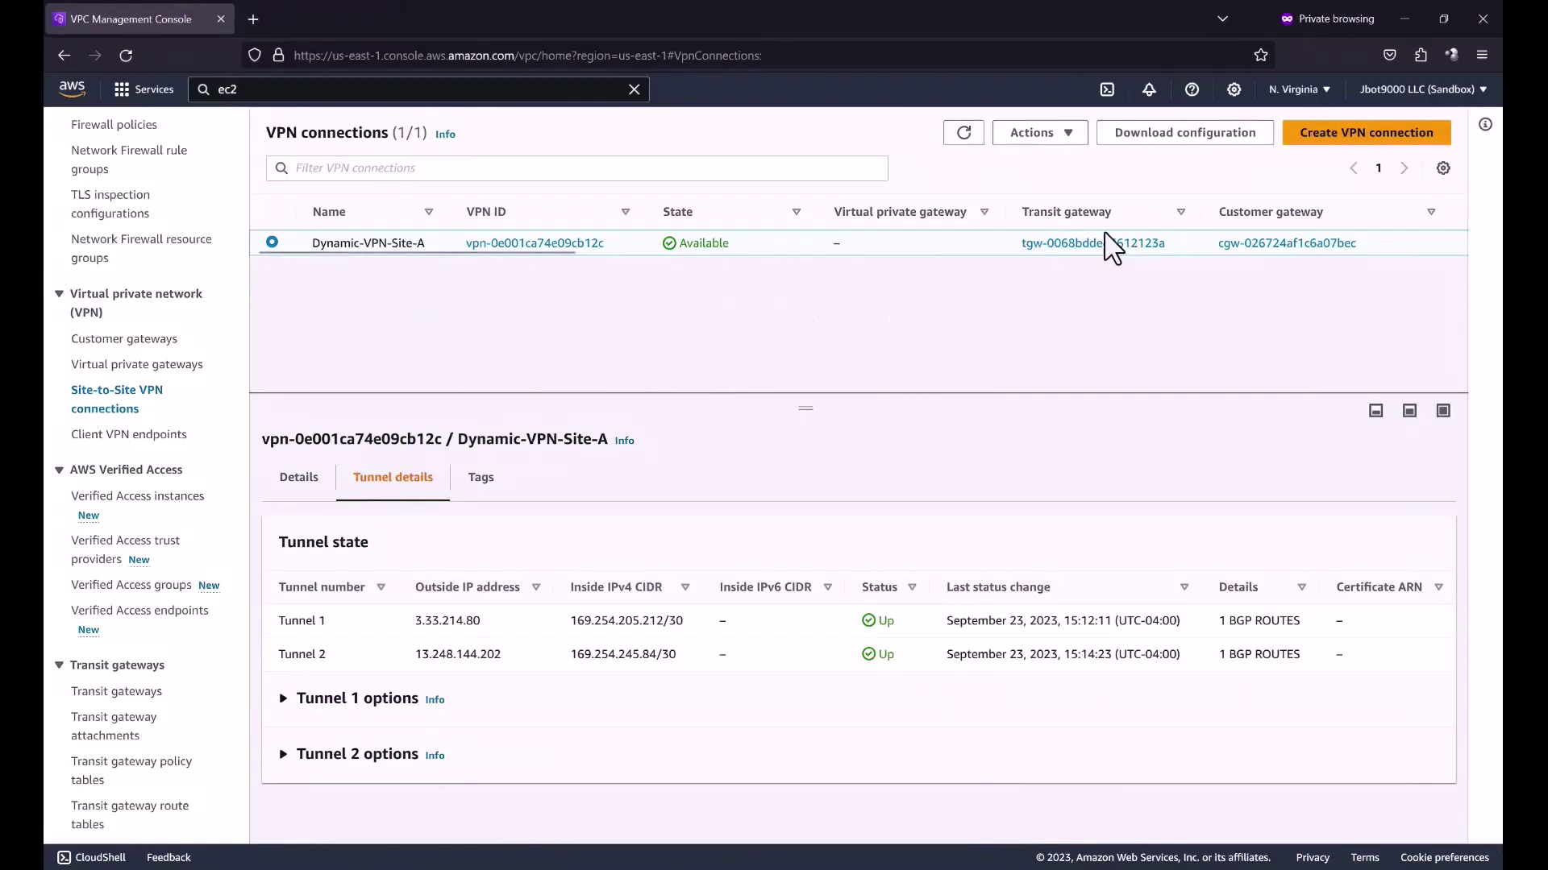
- Delete the VPN connection Dynamic-VPN-Site-A, confirming with "delete"
click(1068, 133)
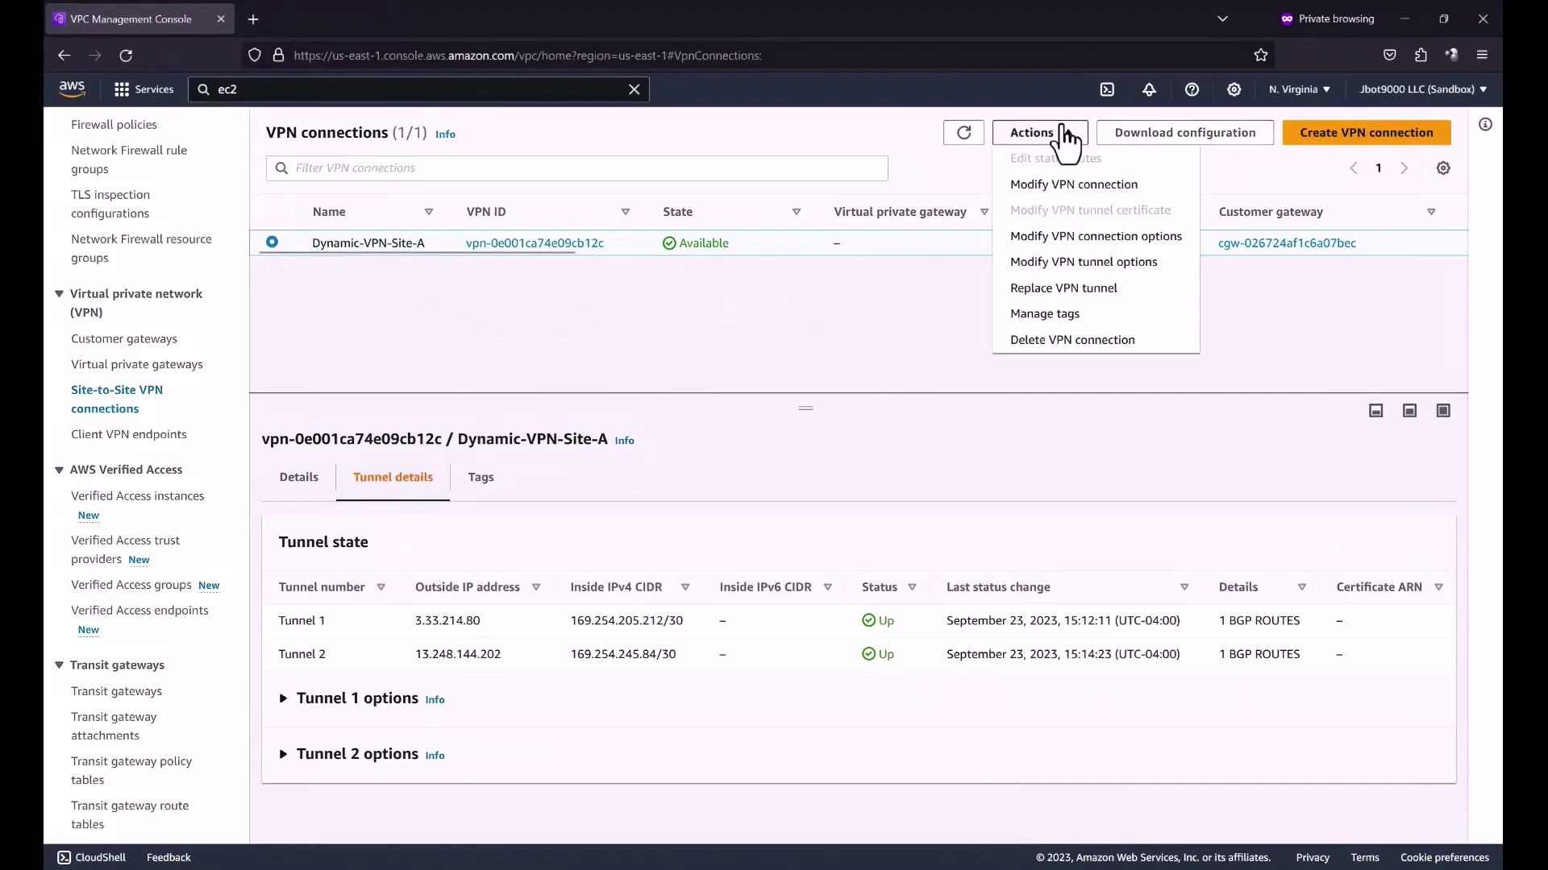
click(1060, 341)
click(739, 543)
text(de)
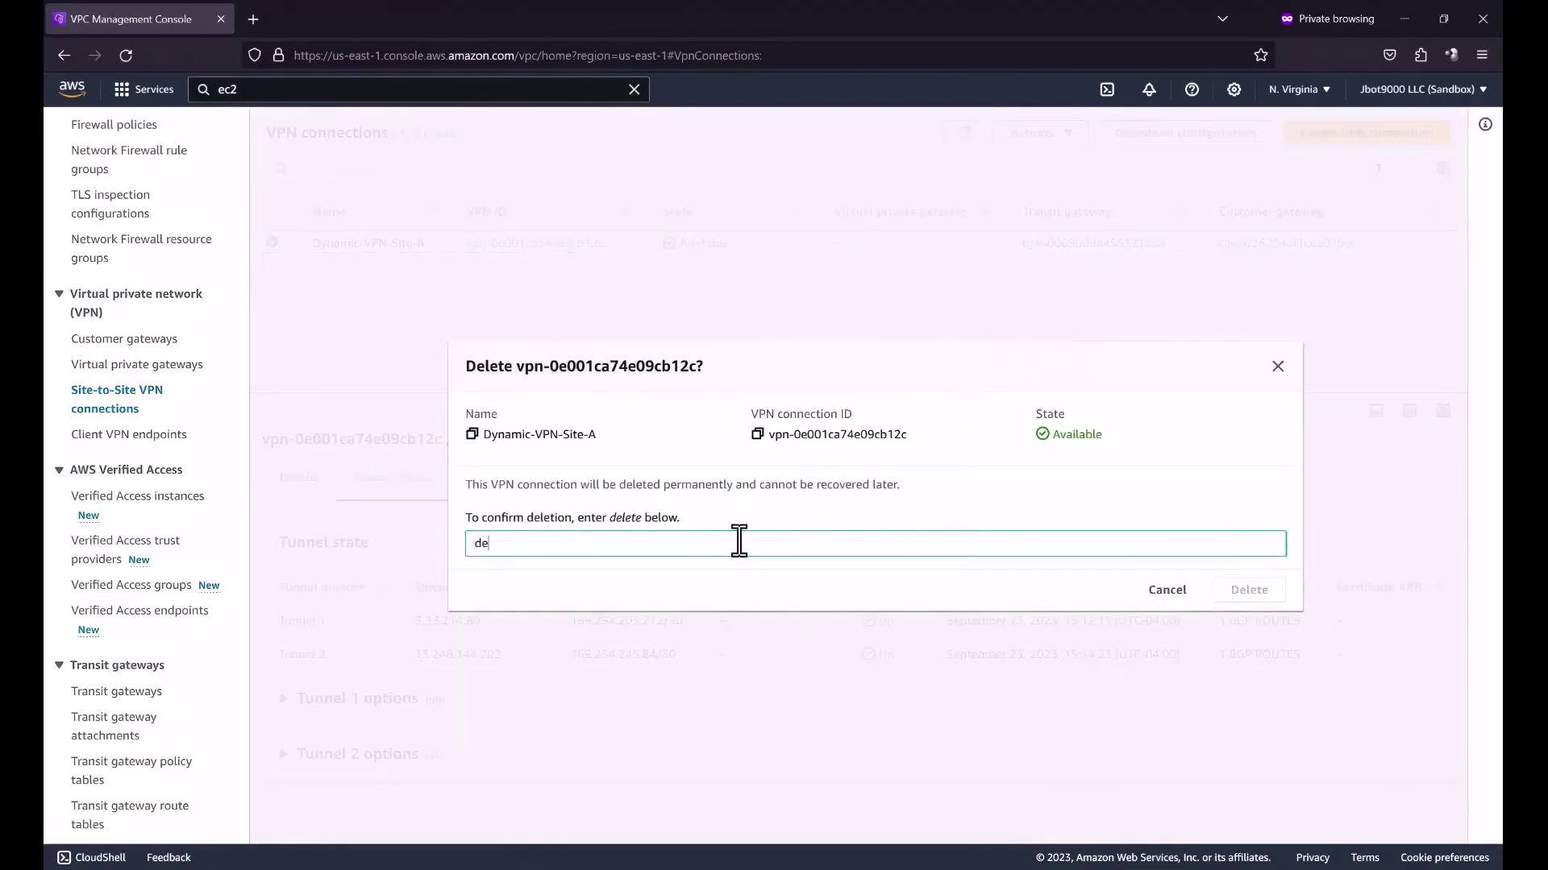
text(lete)
key(Return)
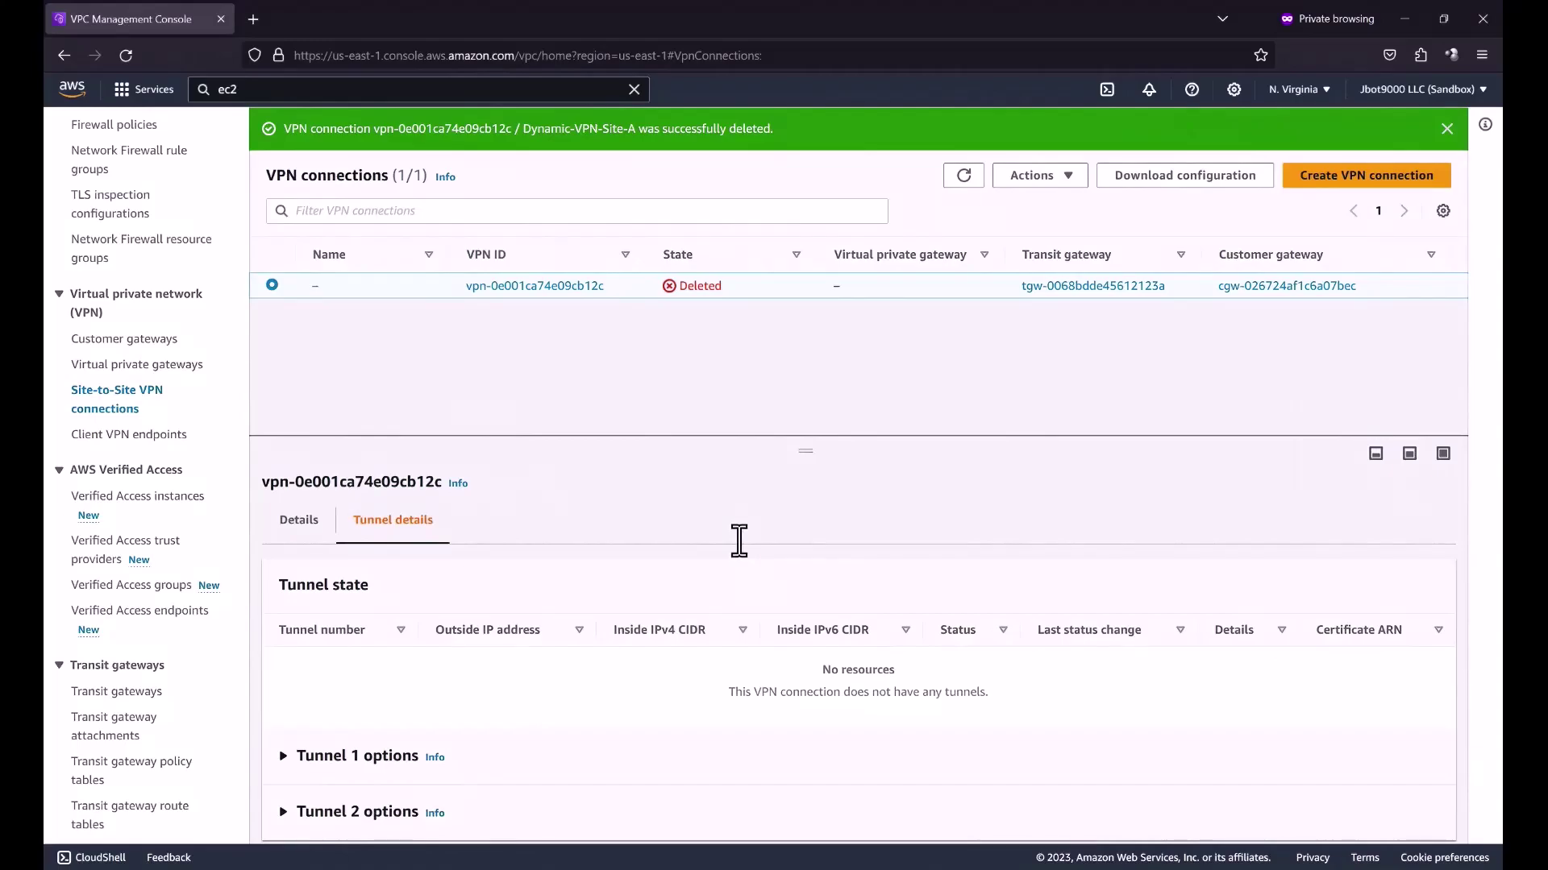
- Clear the ID filter on the customer gateways and delete CG: Site-A, confirming with "delete"
click(146, 342)
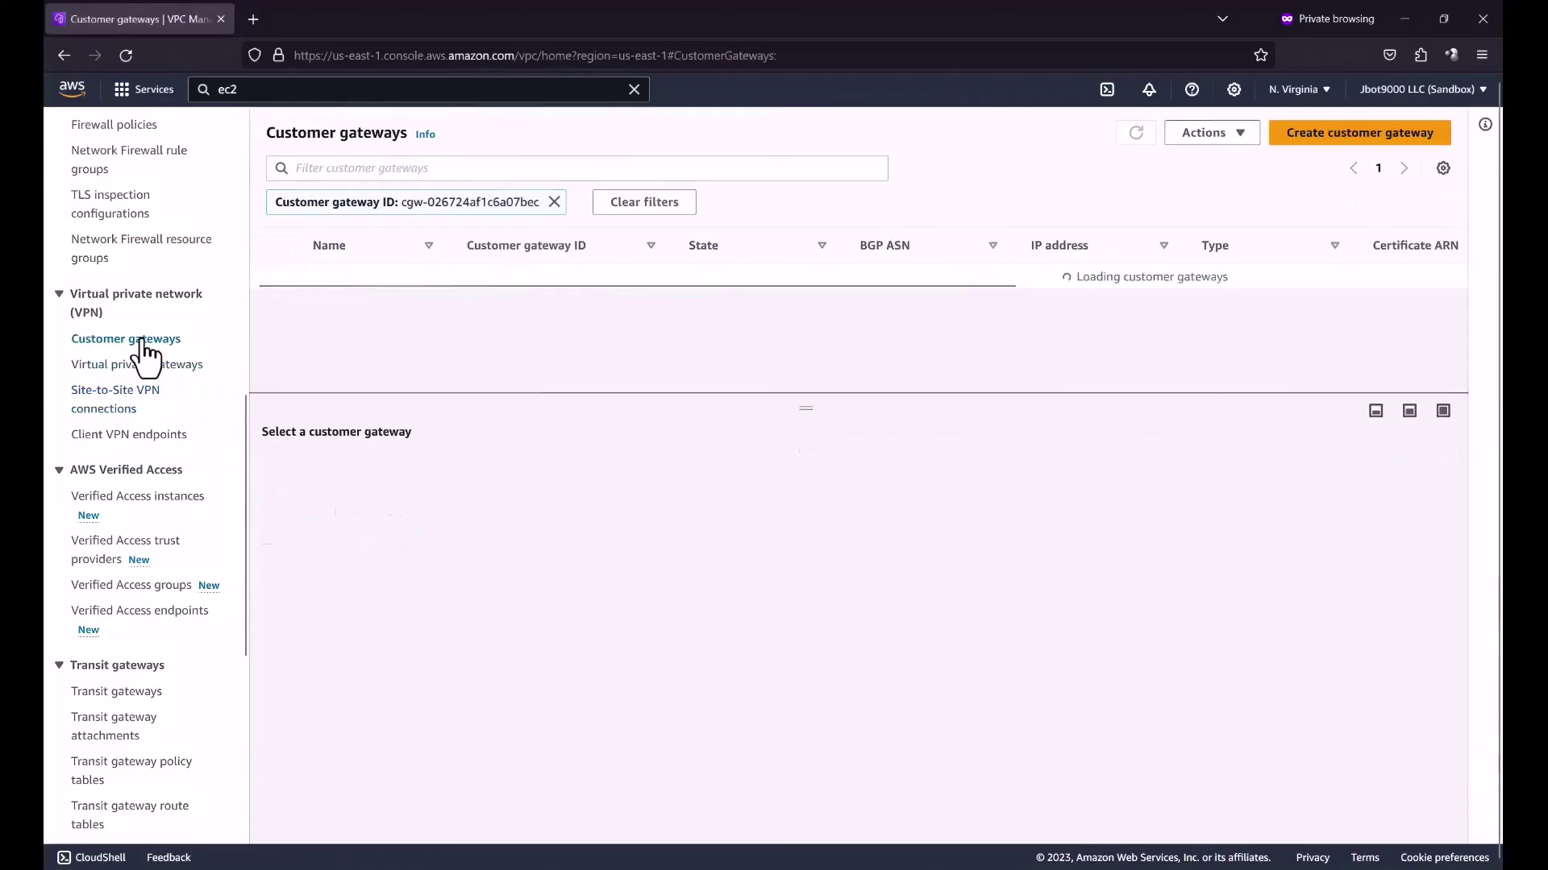
click(553, 201)
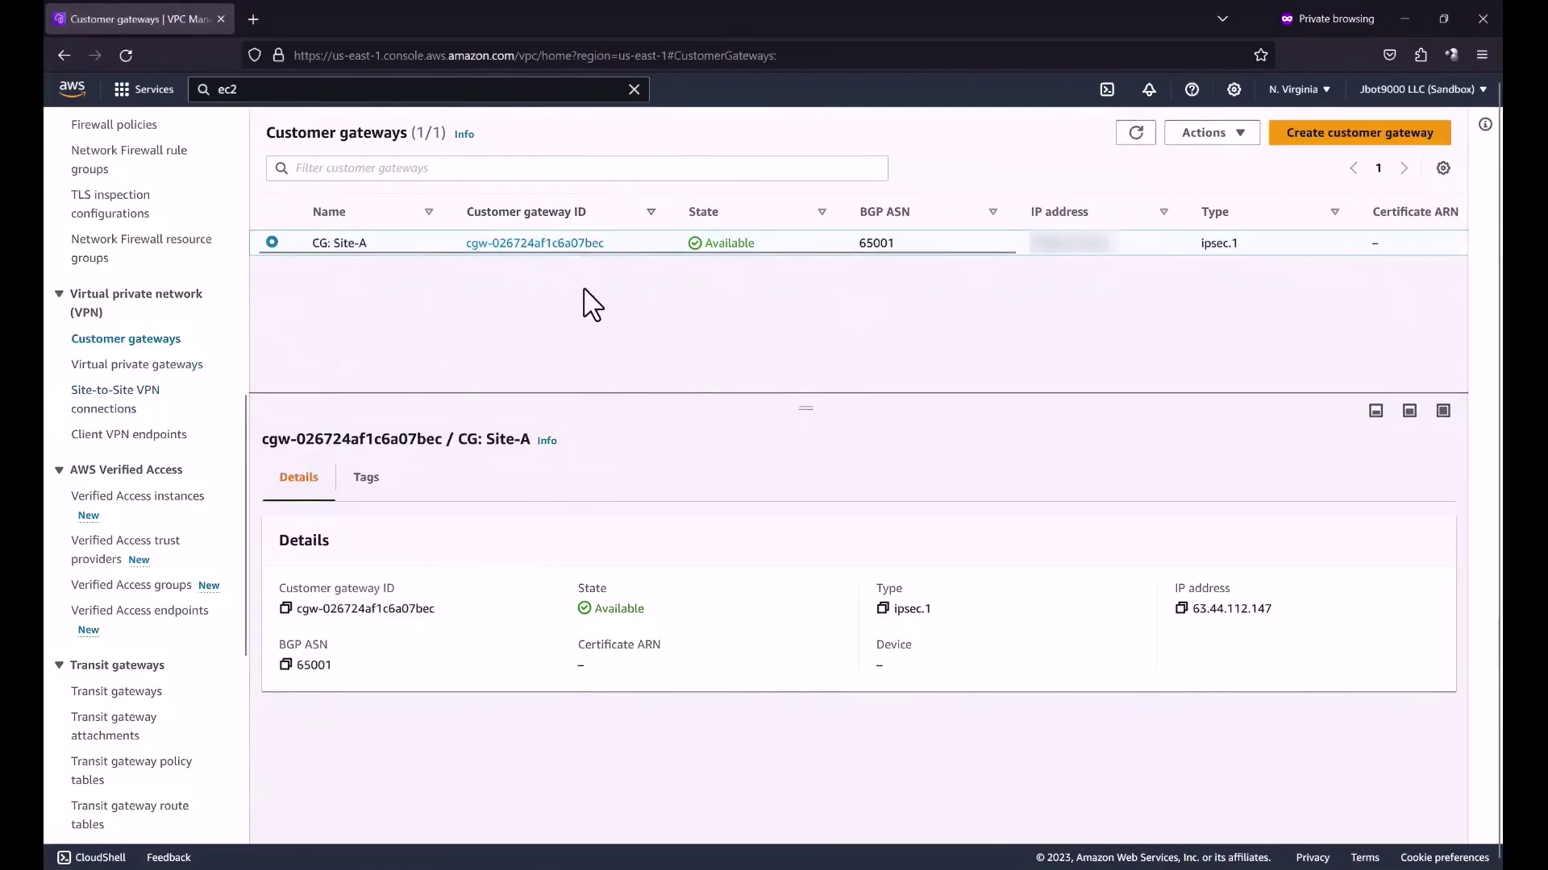
click(1234, 137)
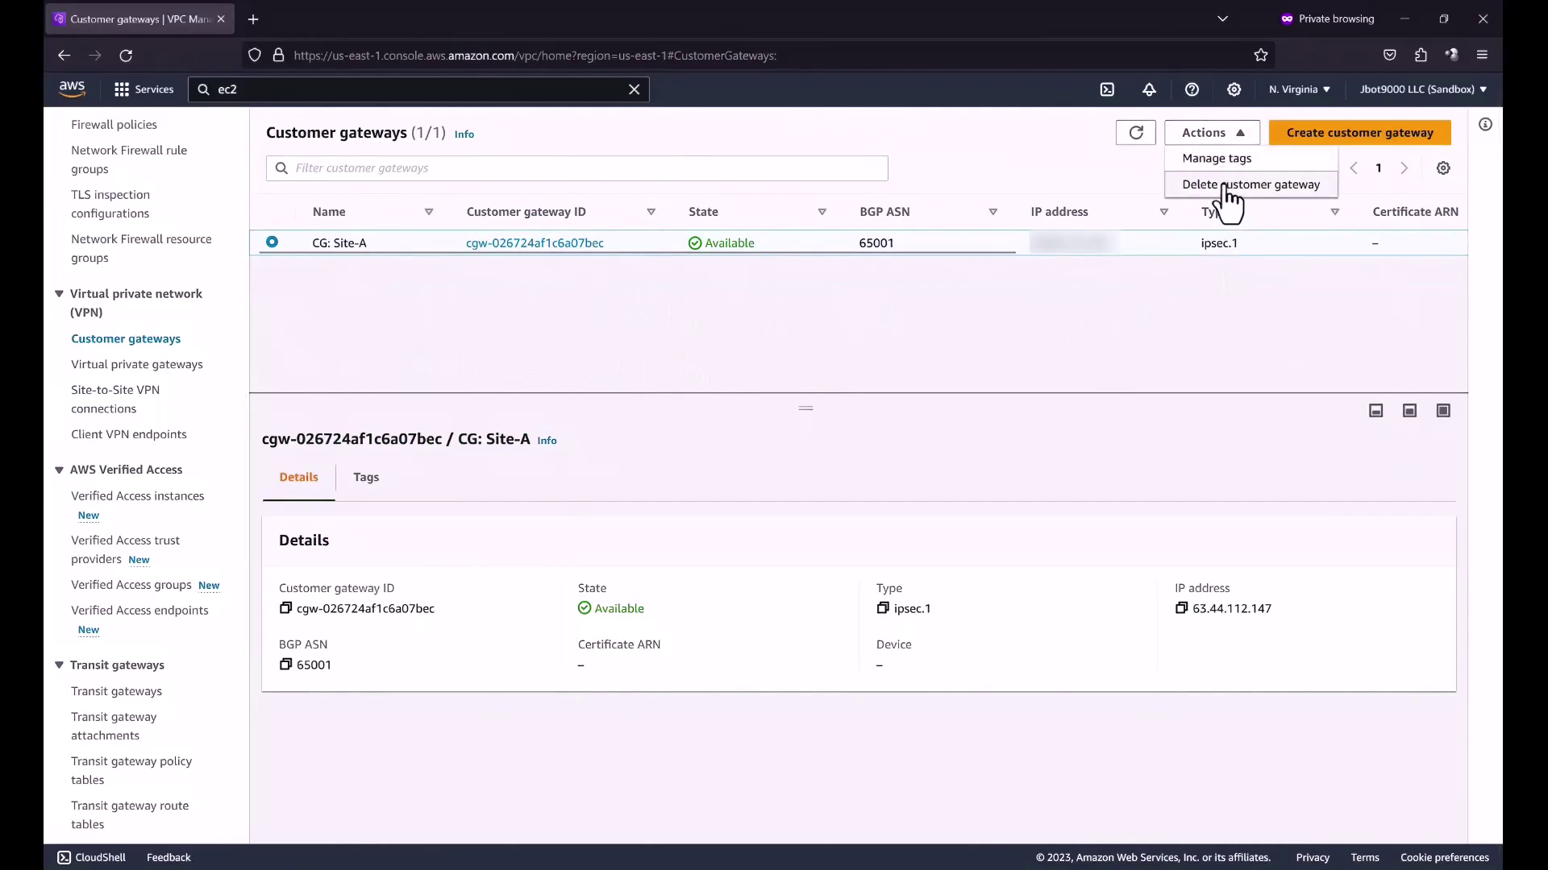
click(1223, 184)
click(710, 543)
text(delete)
key(Return)
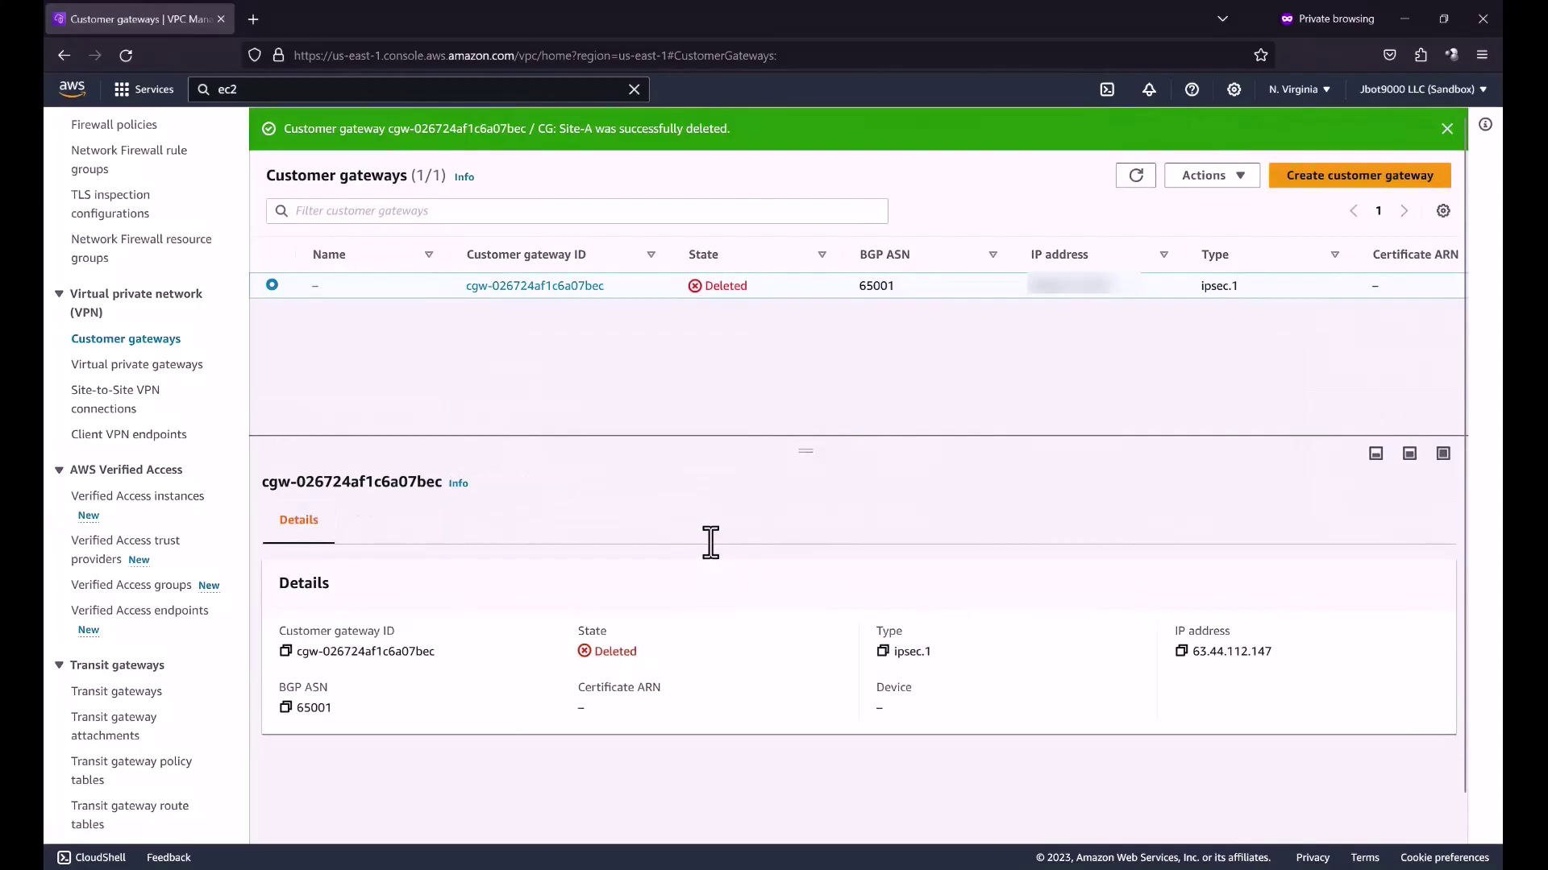
- Delete the transit gateway attachment VPC: 10.0.0.0/21, confirming with "delete"
click(131, 403)
scroll(131, 403, down, 3)
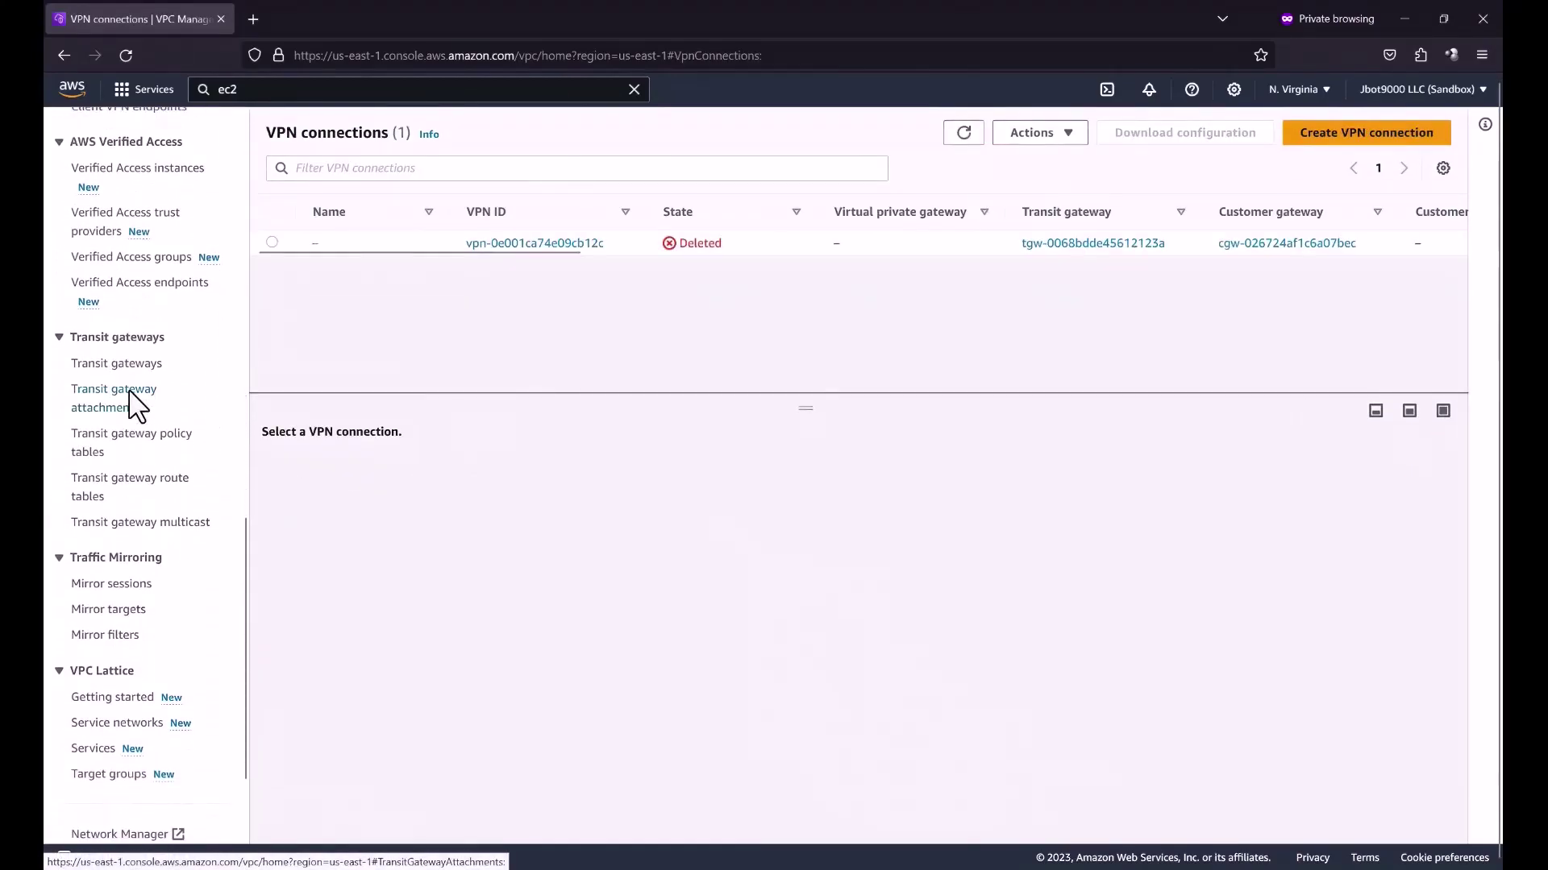
click(129, 398)
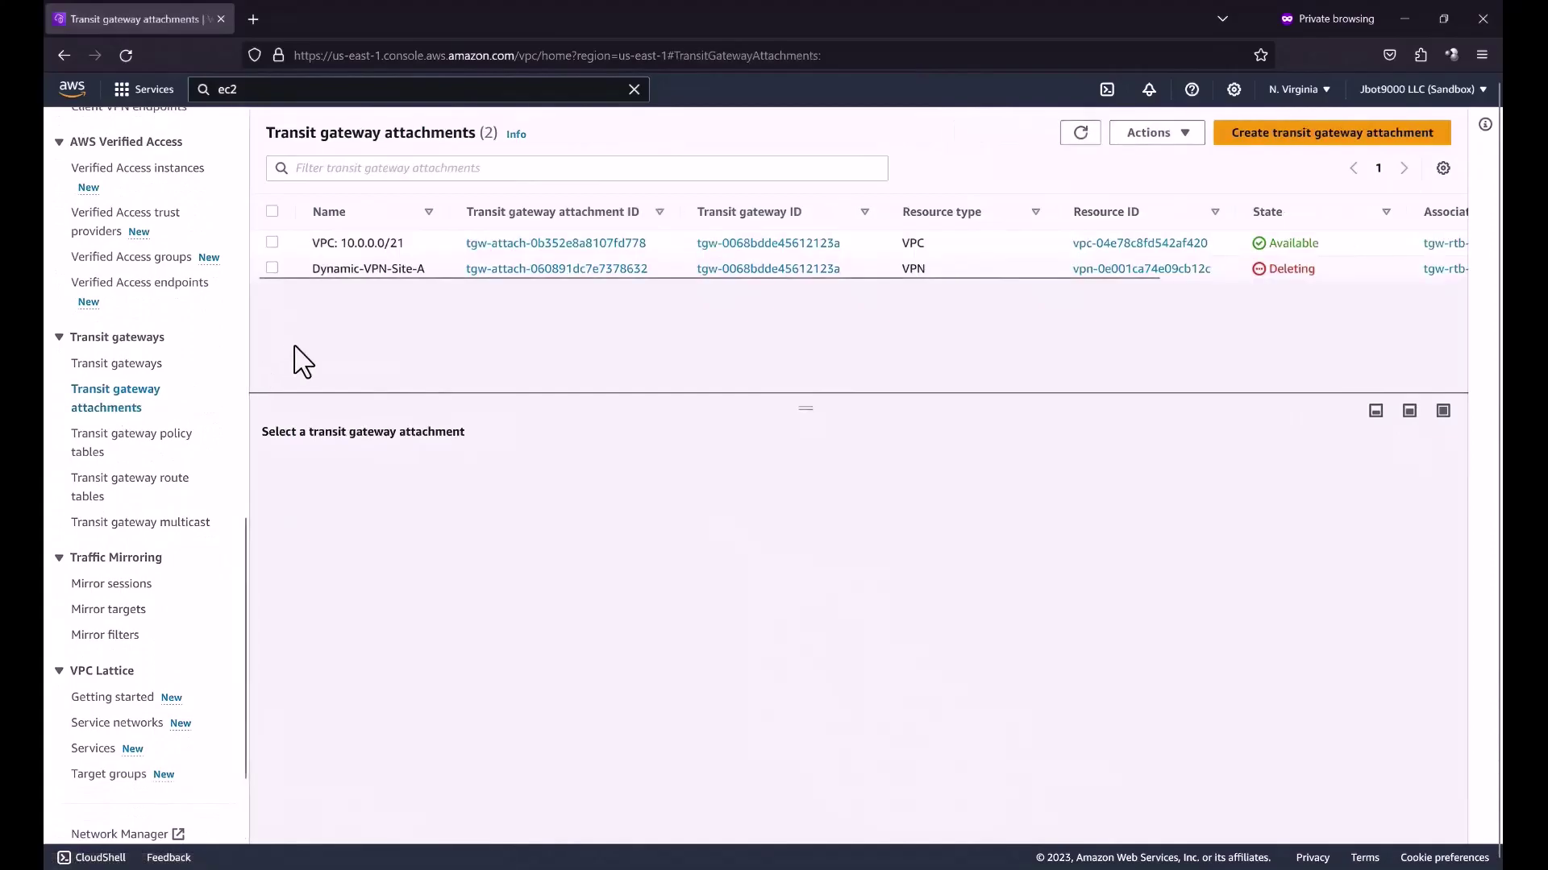
click(273, 243)
click(1182, 135)
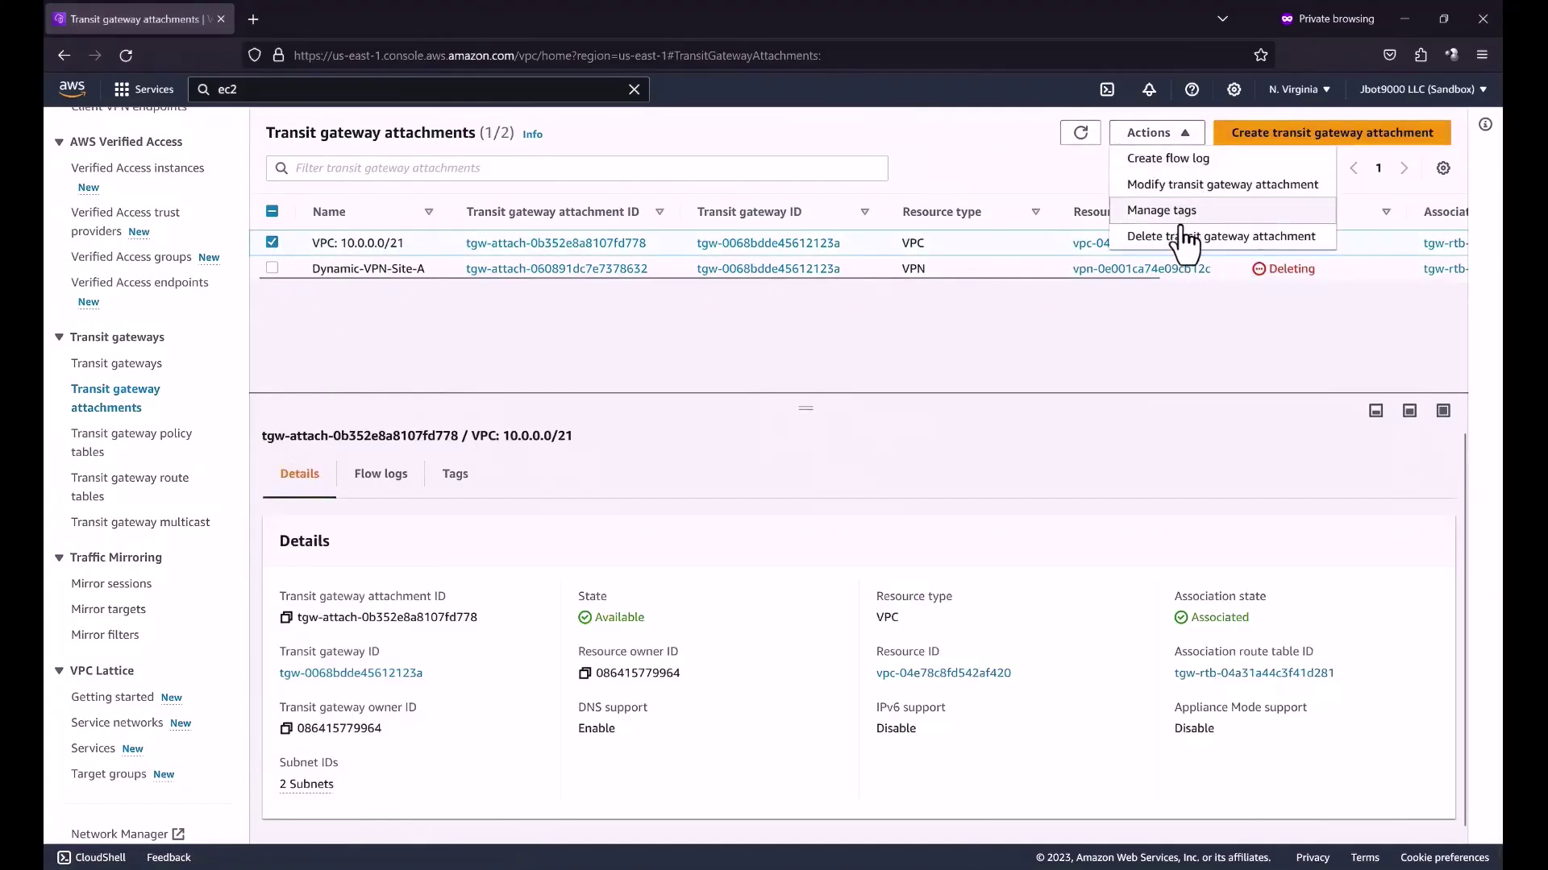
click(1182, 237)
click(725, 556)
text(delete)
click(1248, 600)
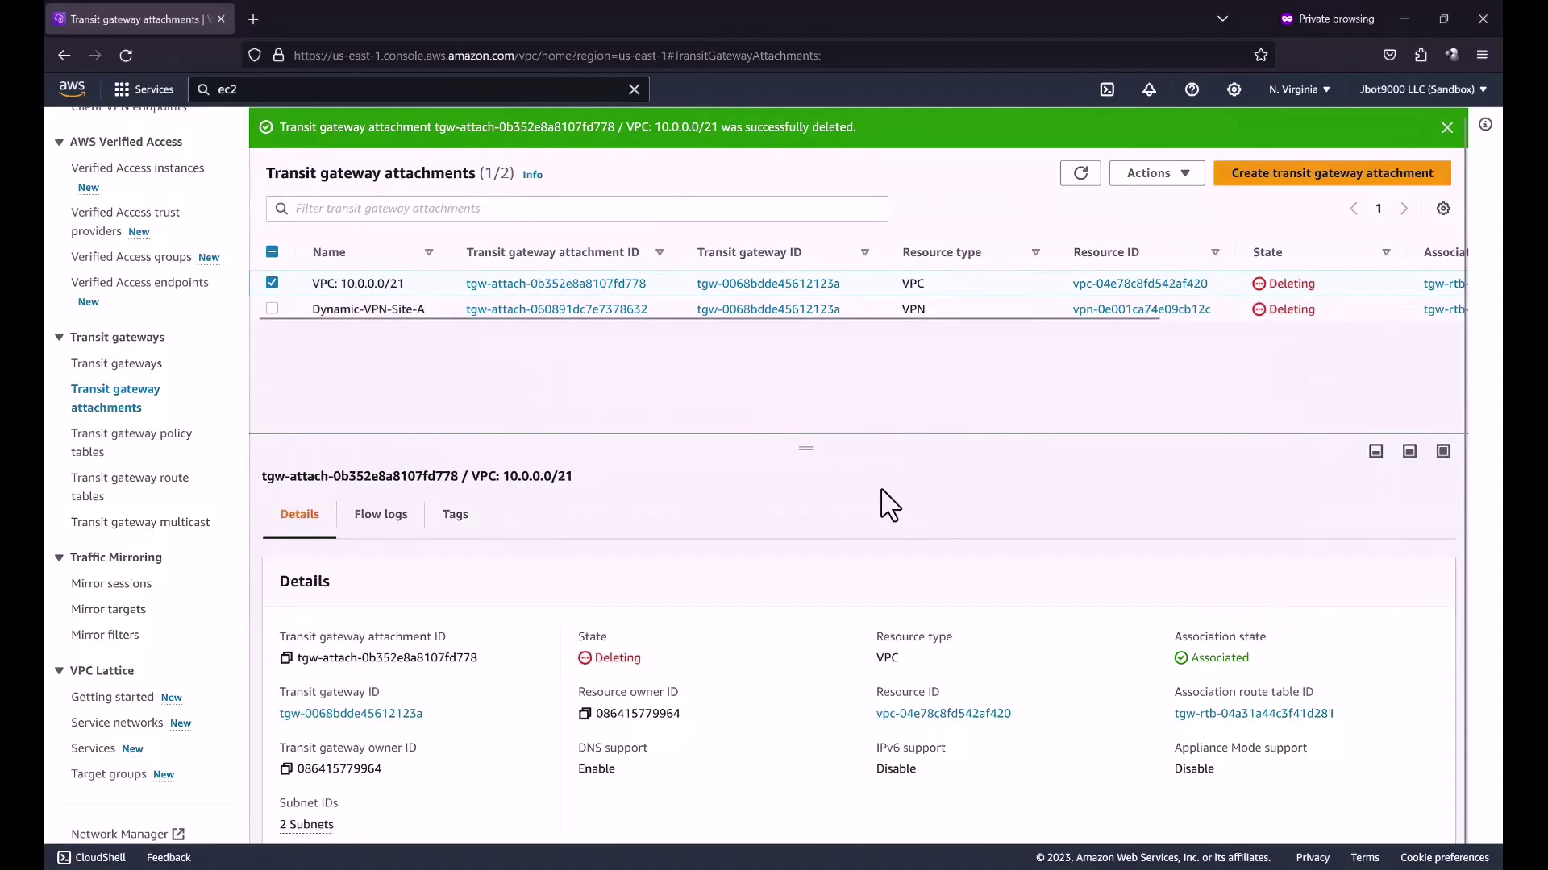
- Delete the transit gateway TG: Virginia-01, confirming with "delete"
click(113, 364)
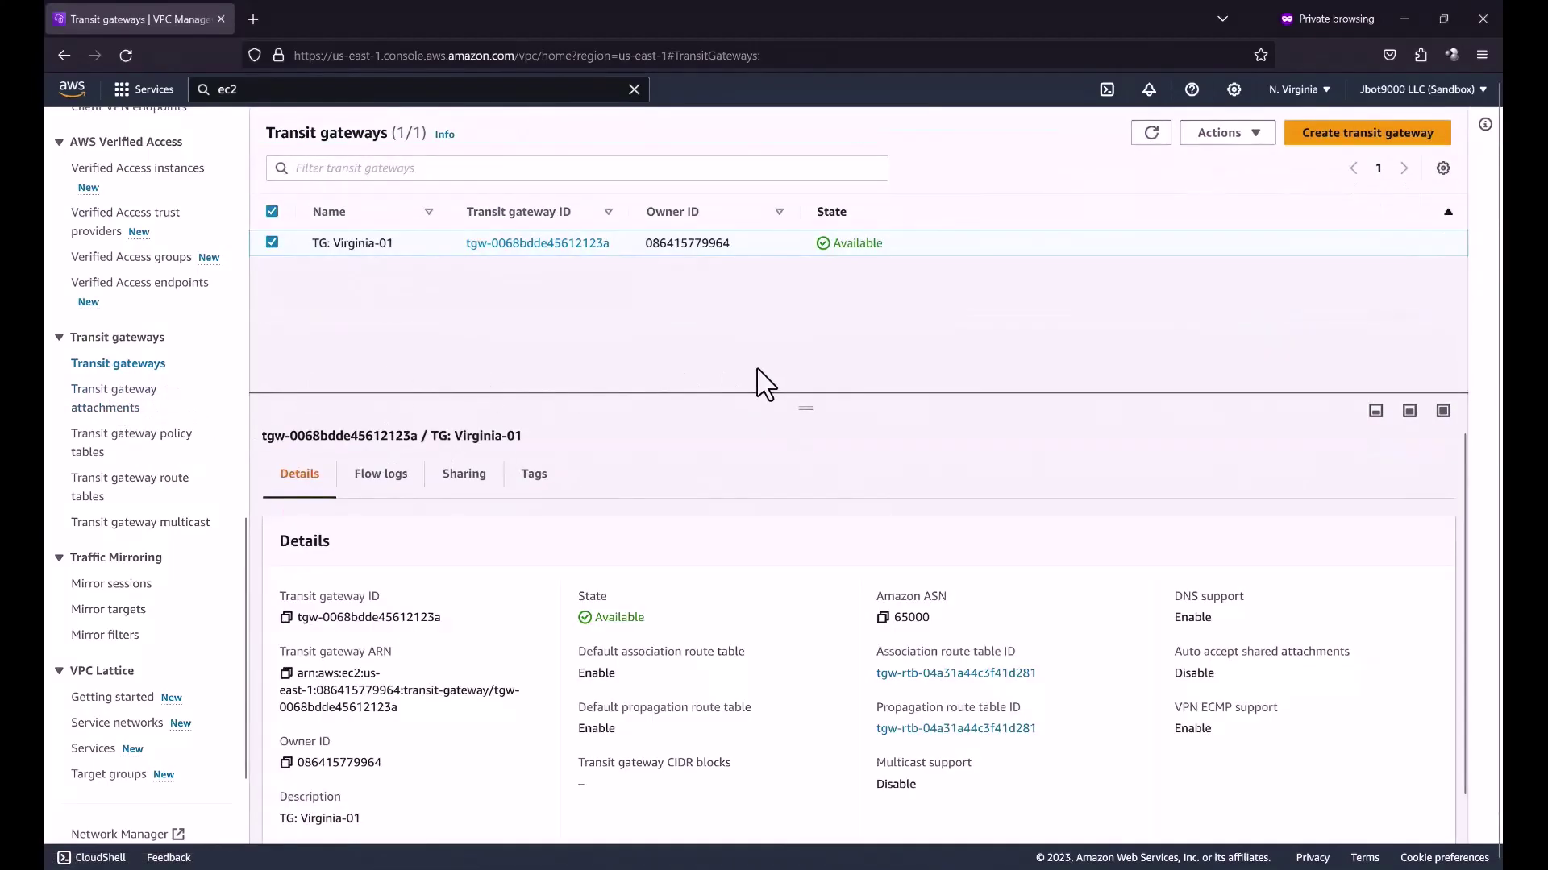
click(1223, 132)
click(1247, 263)
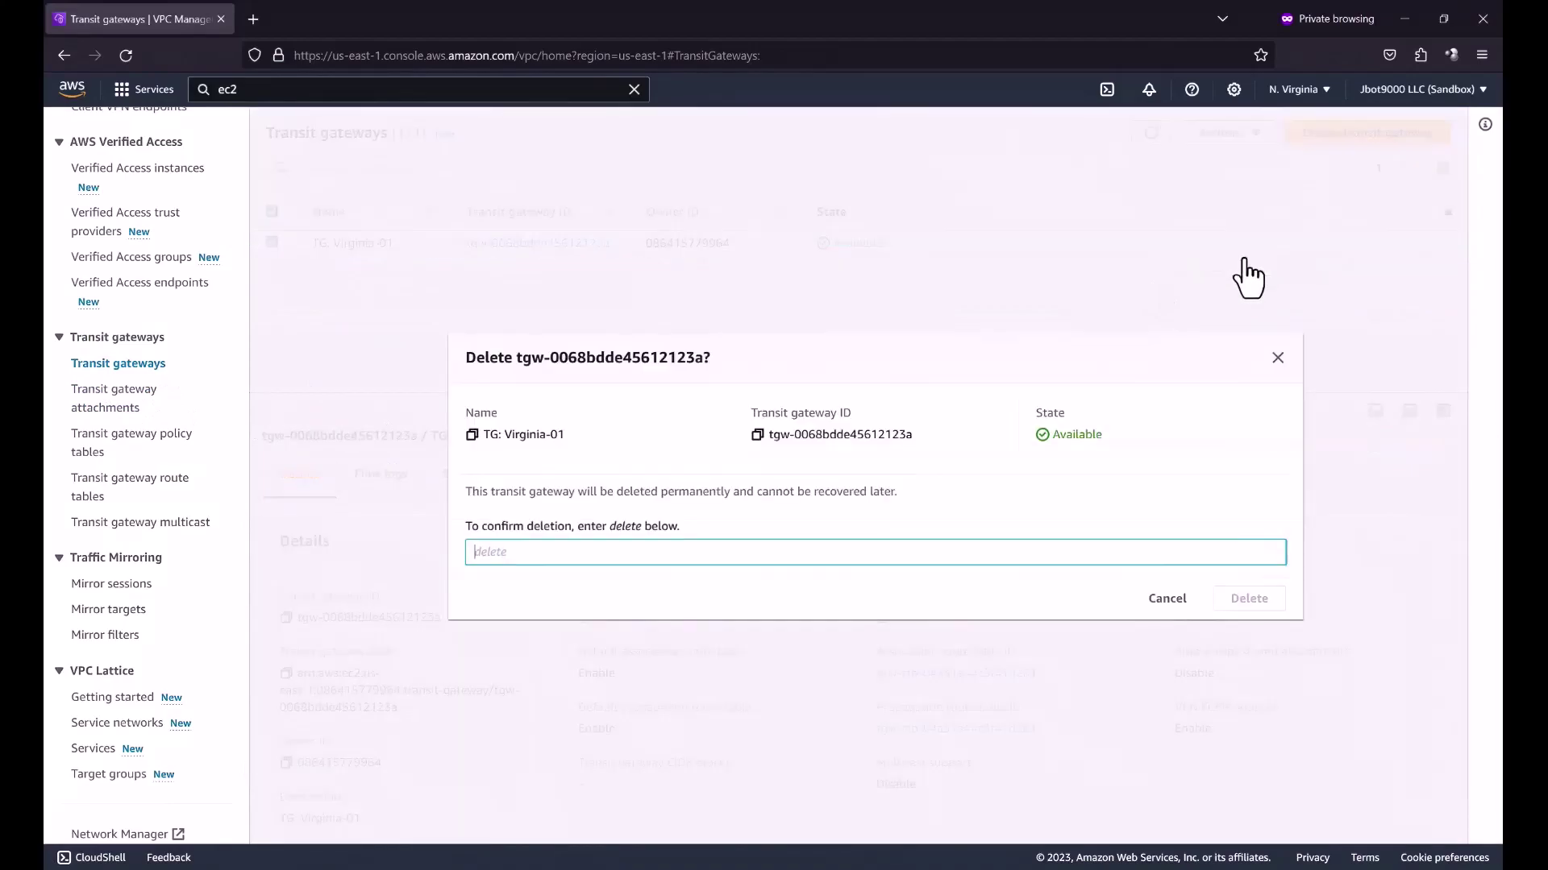
text(delete)
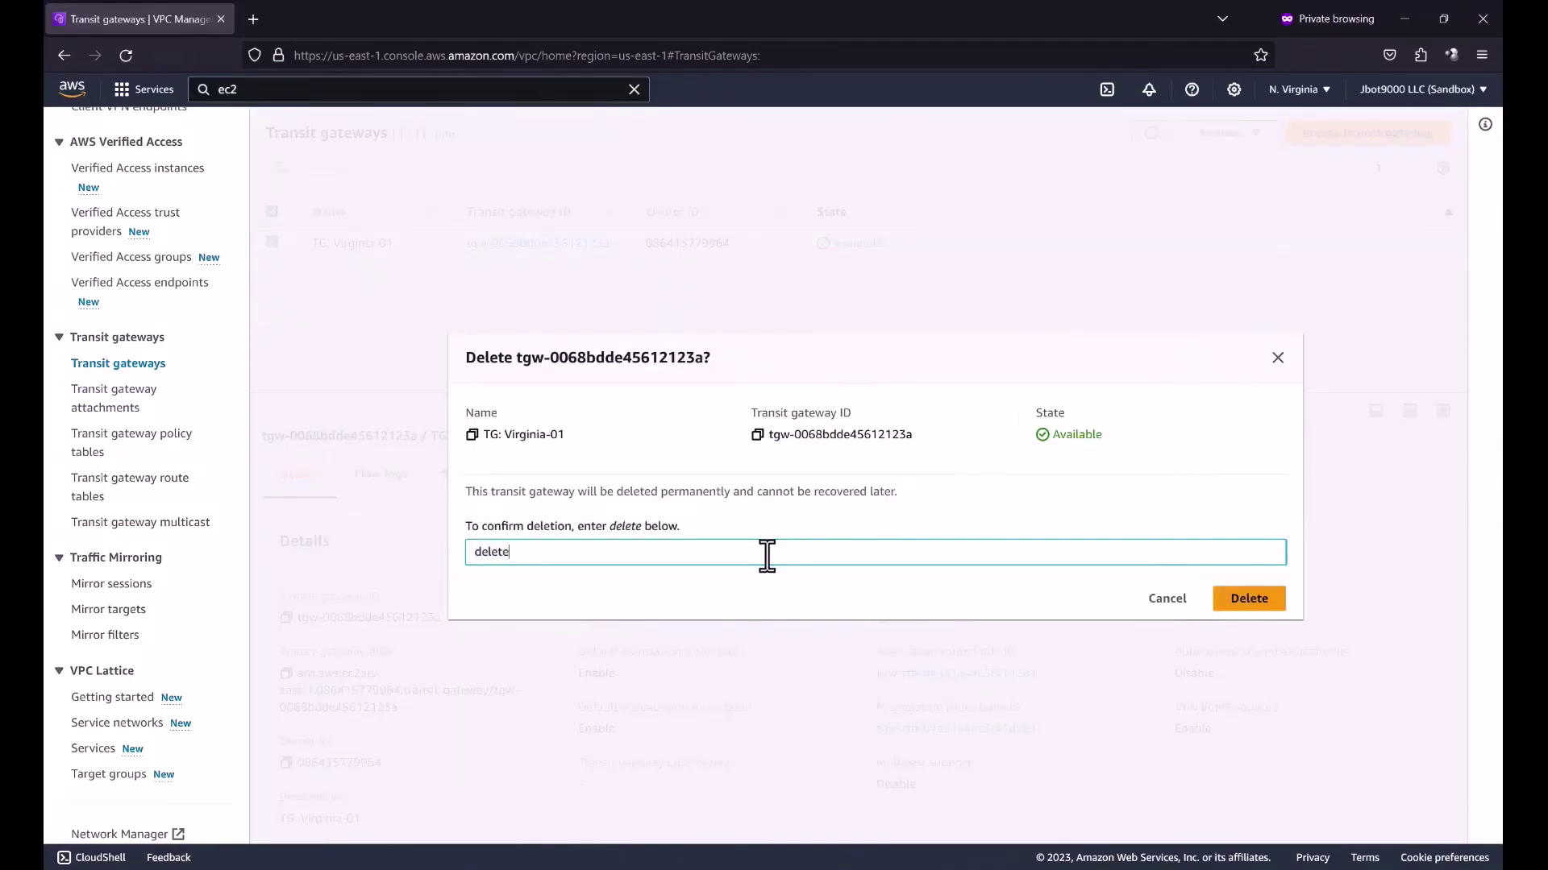
click(1261, 603)
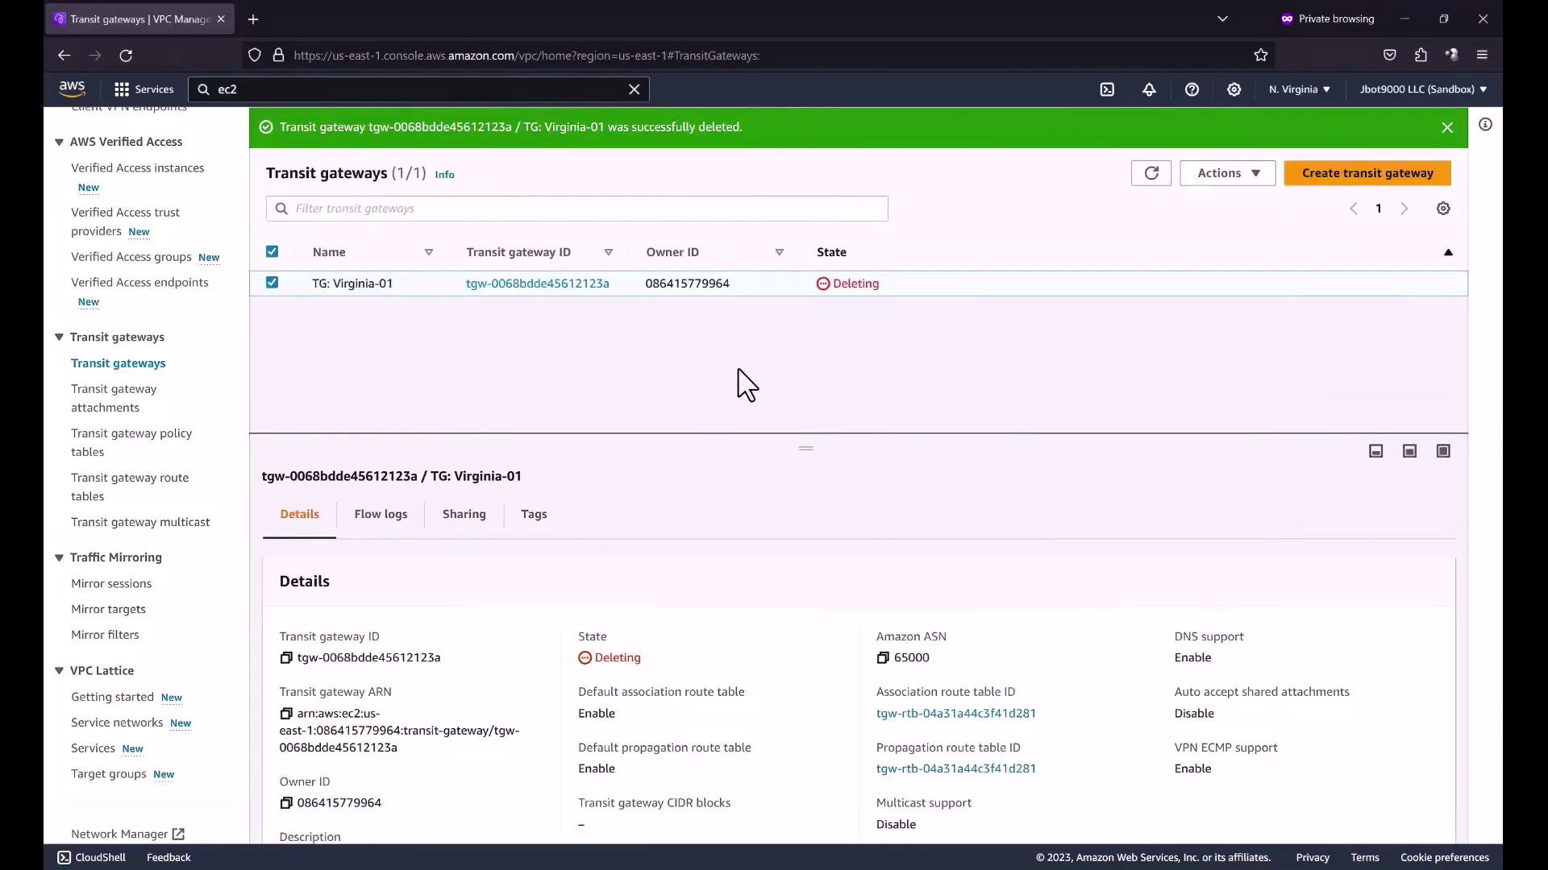
- Open the list of VPCs and delete VPC: 10.0.0.0/21, confirming with "delete"
scroll(190, 422, up, 8)
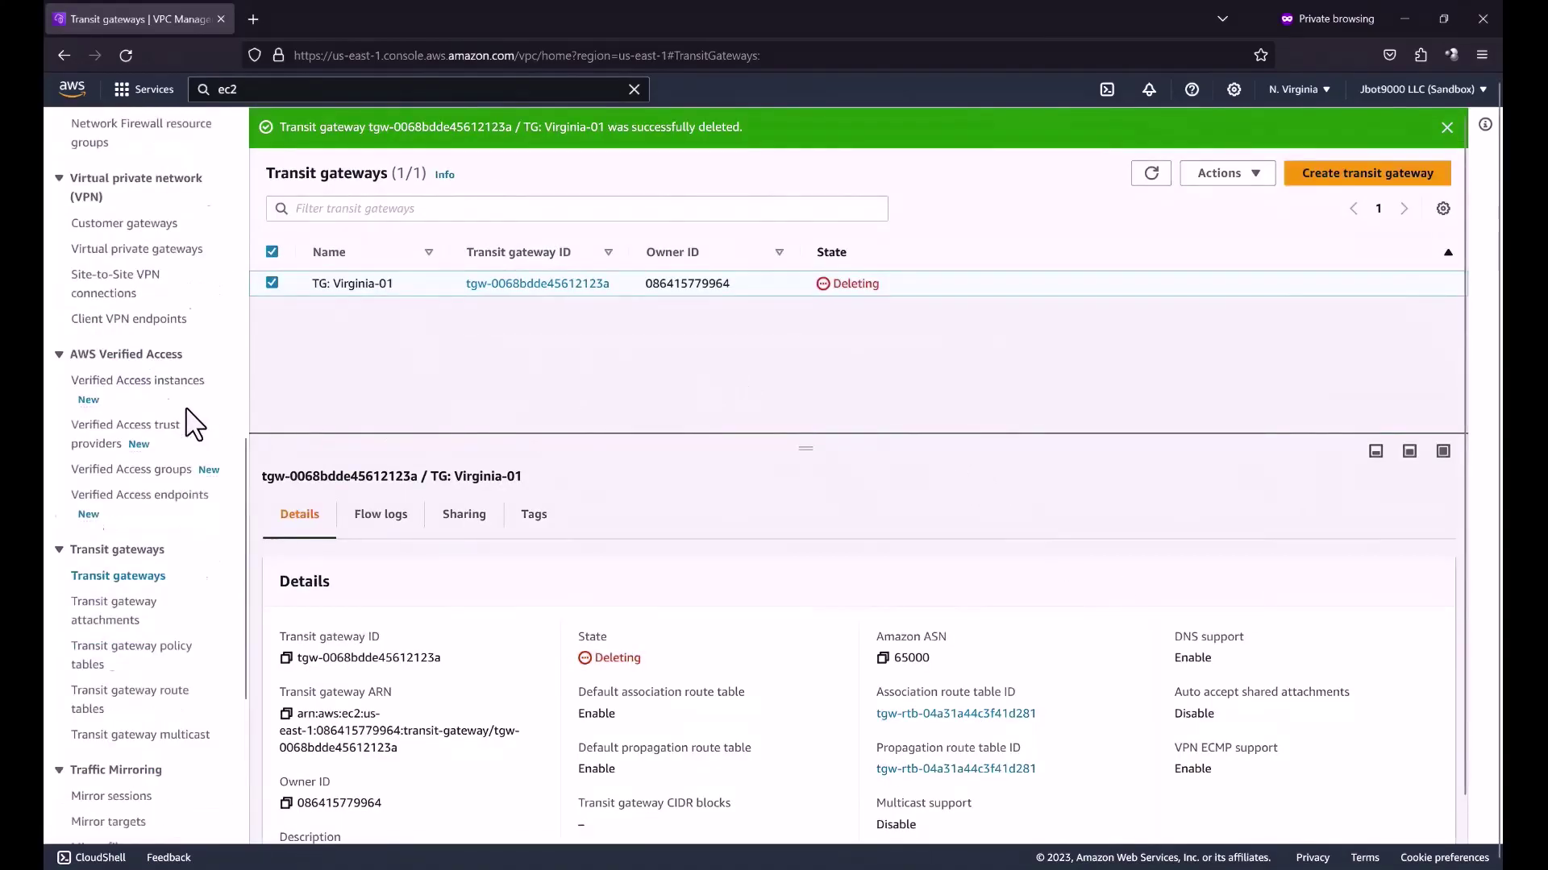
scroll(177, 387, up, 5)
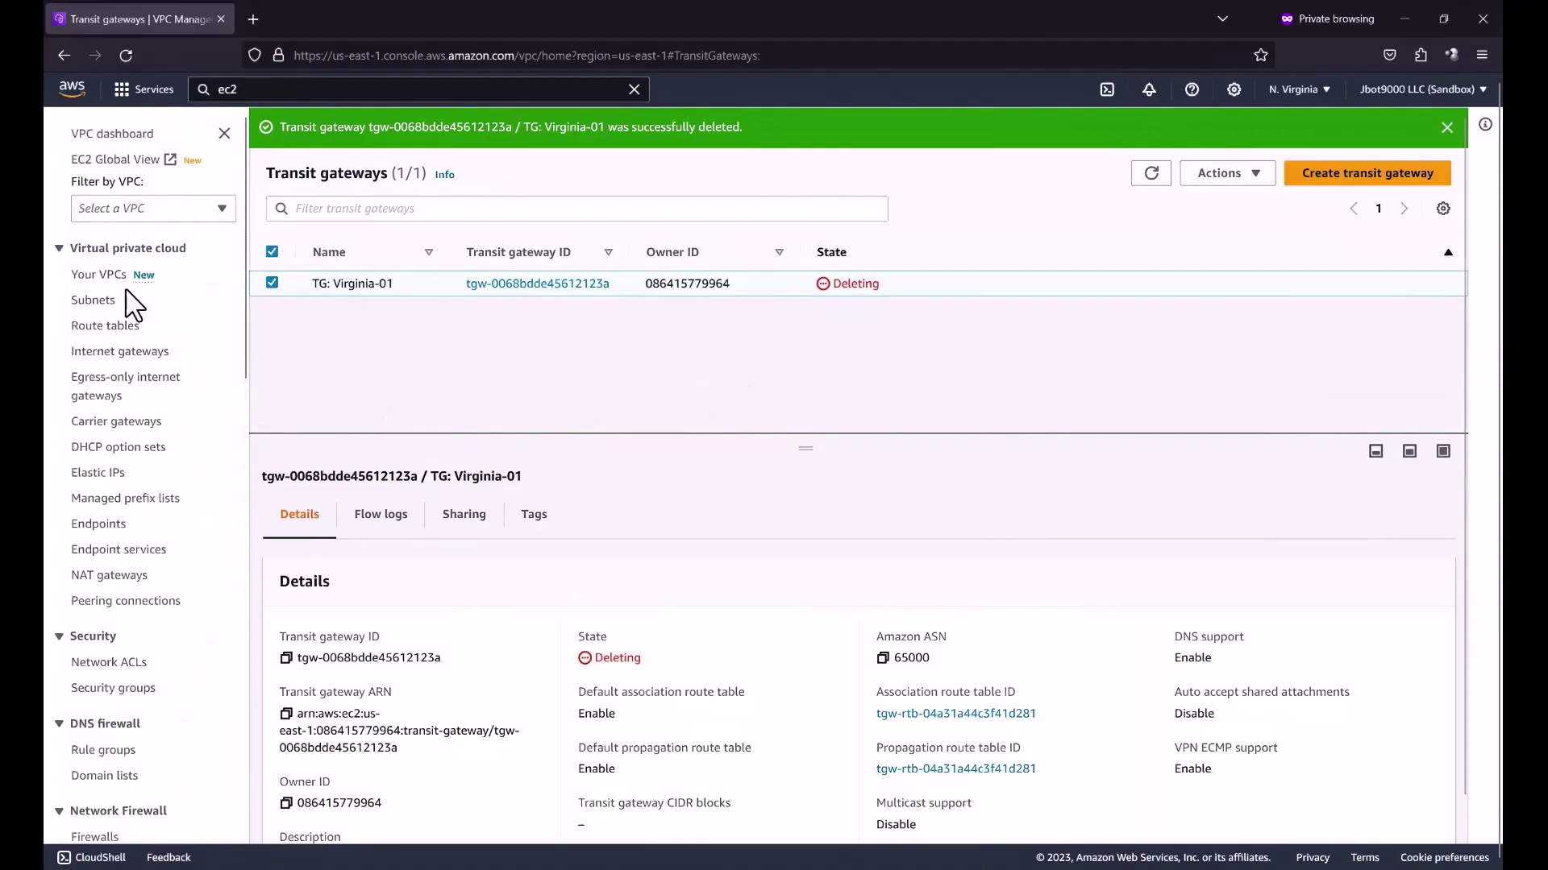
click(104, 275)
click(277, 222)
click(1289, 129)
click(1322, 311)
text(delete)
click(1170, 698)
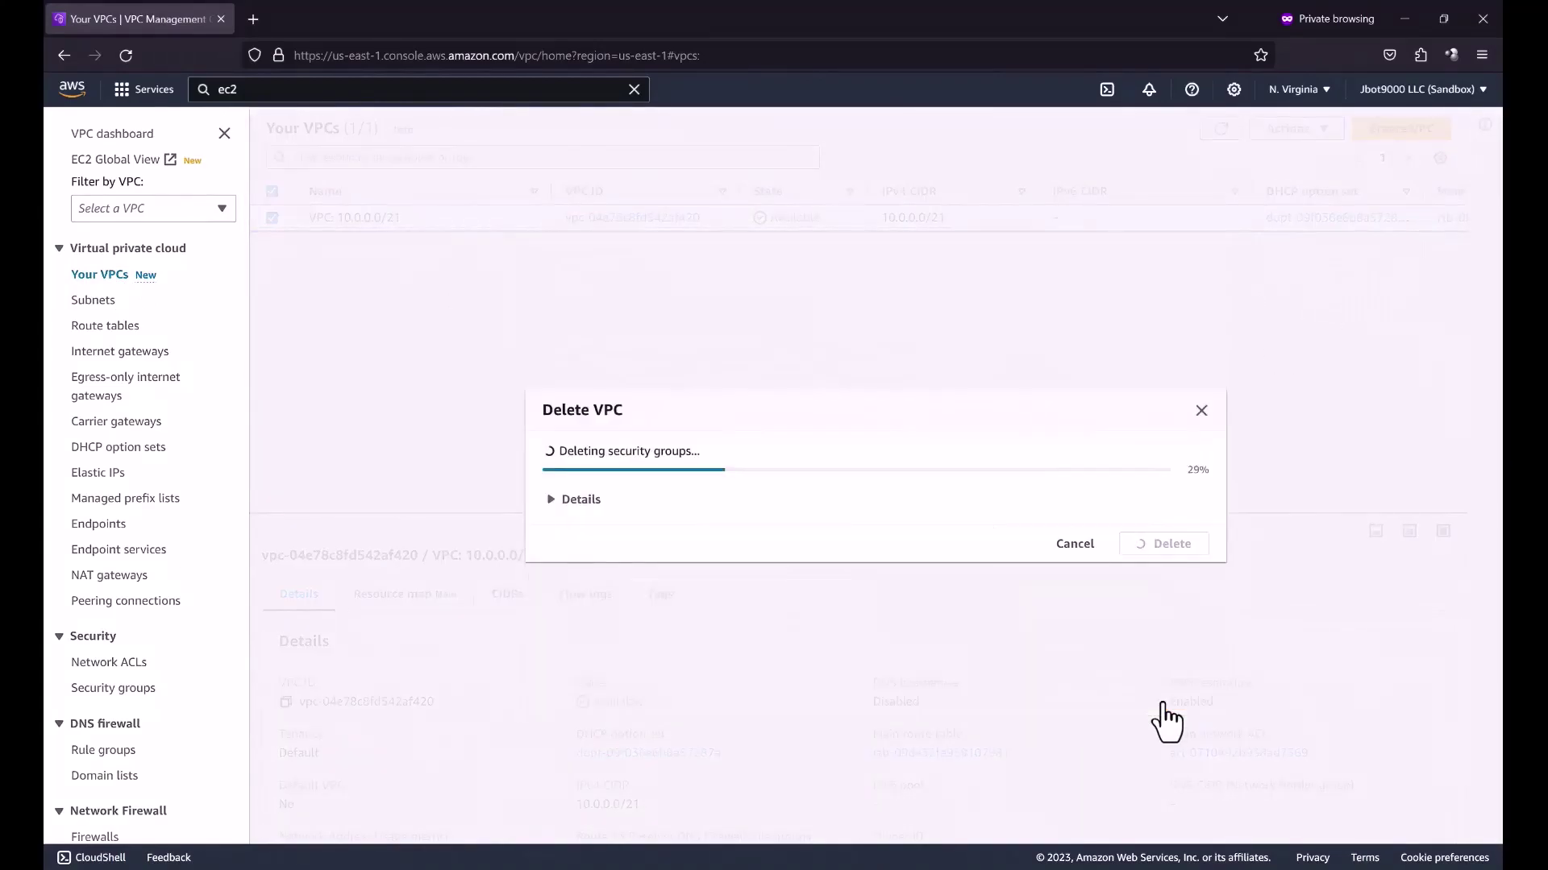